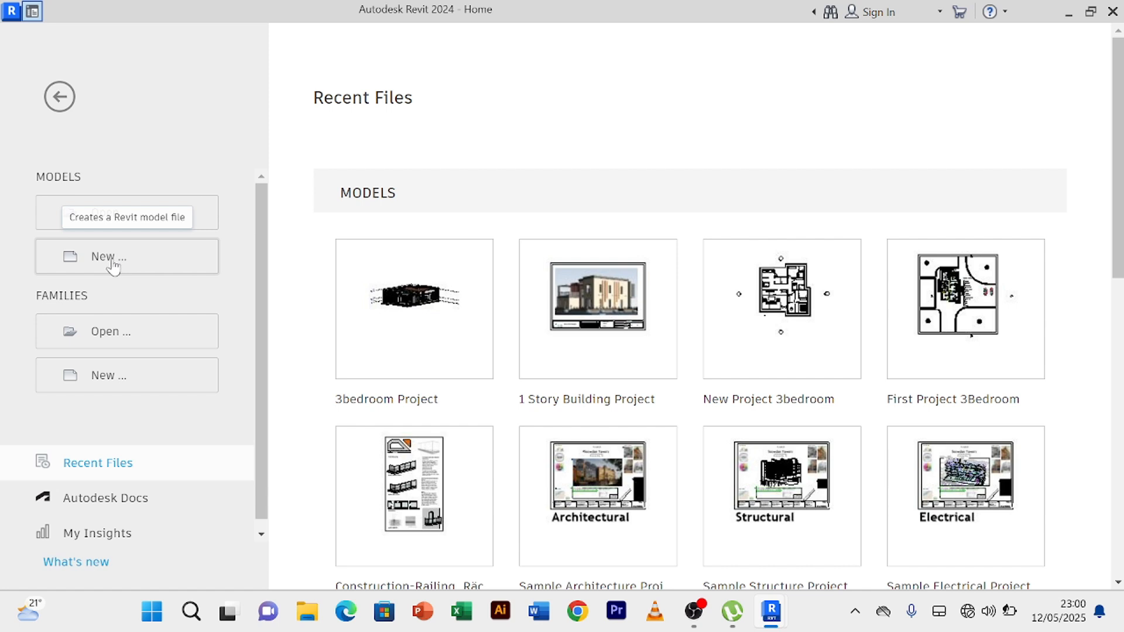
# Create a new project from the Architectural Template.
pyautogui.click(114, 267)
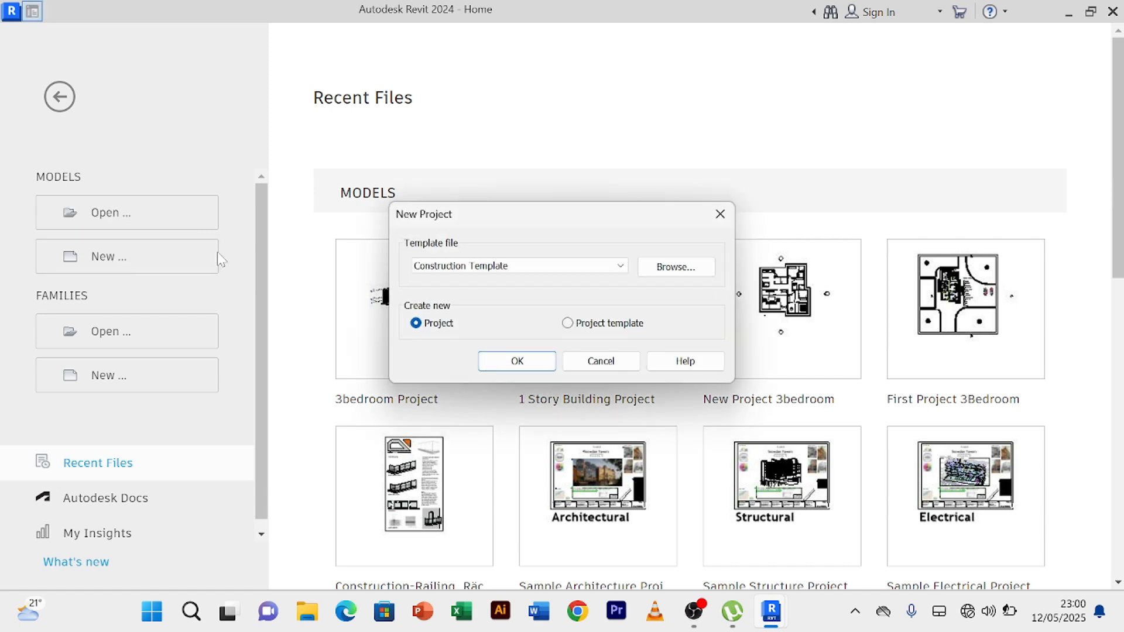
pyautogui.click(618, 266)
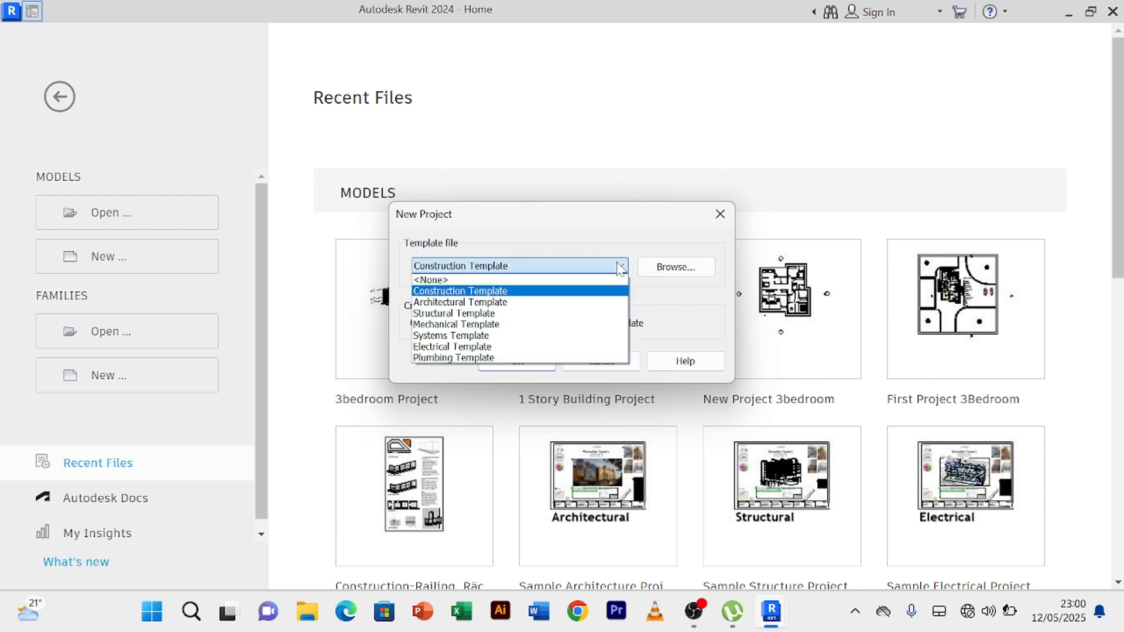
pyautogui.click(490, 303)
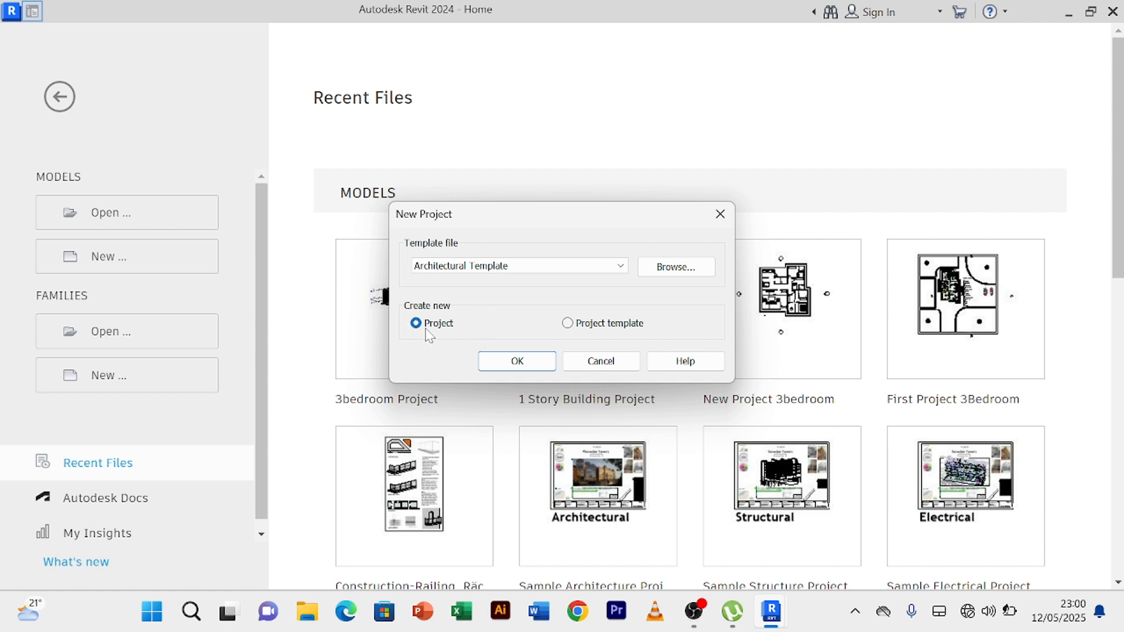
pyautogui.click(518, 361)
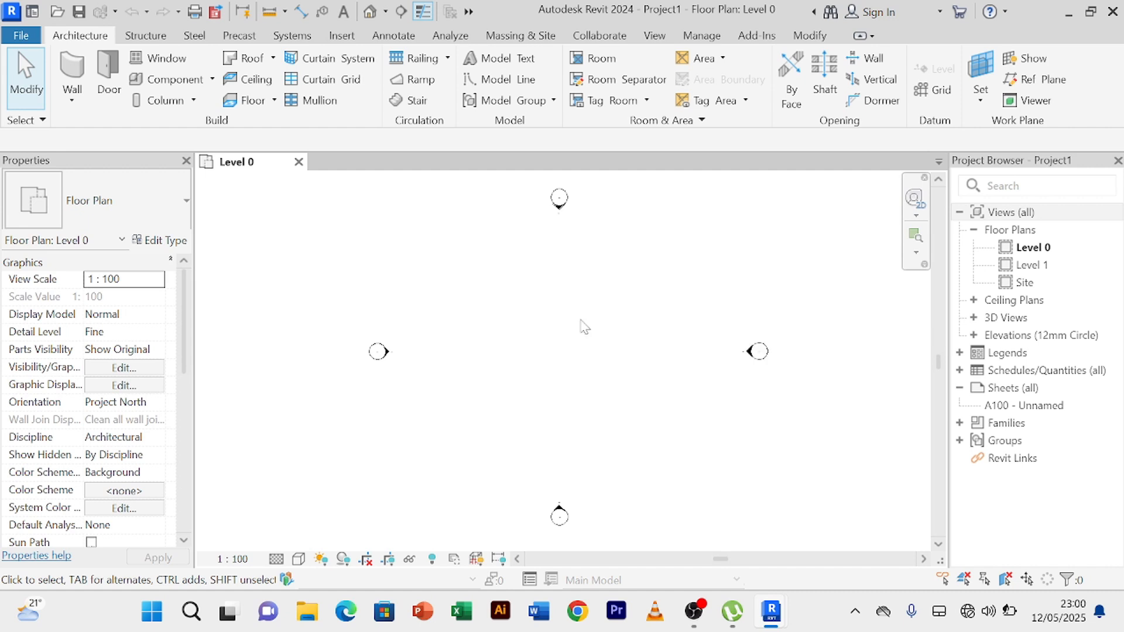
pyautogui.scroll(-2, 689, 325)
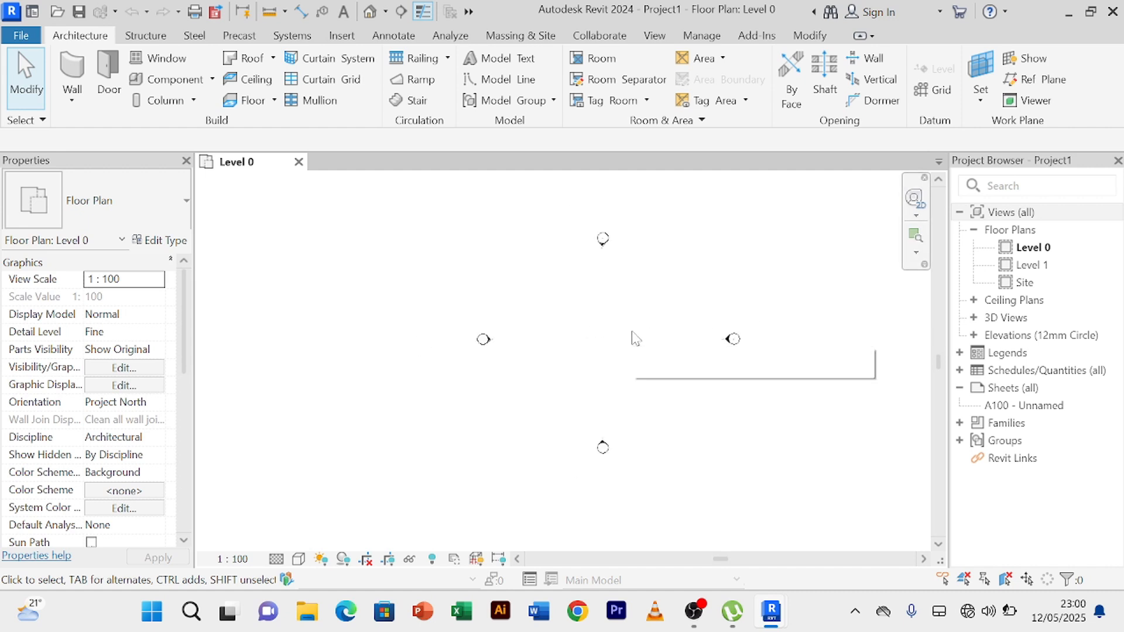
pyautogui.scroll(-2, 660, 376)
pyautogui.scroll(5, 658, 363)
pyautogui.scroll(-3, 657, 355)
pyautogui.scroll(-2, 658, 339)
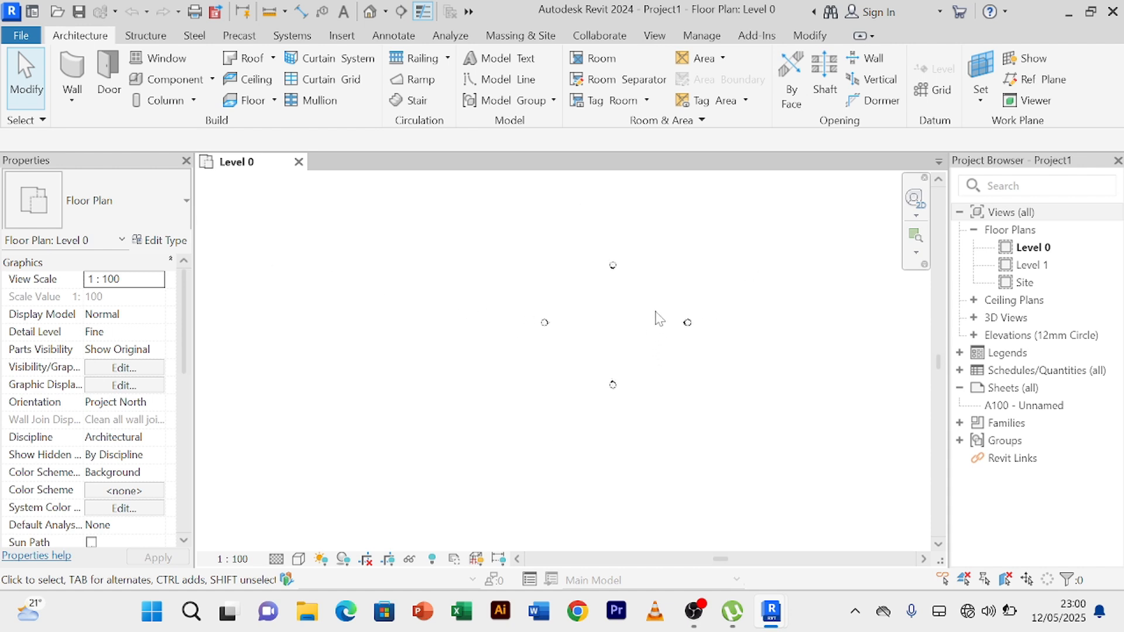
pyautogui.scroll(4, 656, 278)
pyautogui.scroll(-2, 653, 275)
pyautogui.scroll(-2, 635, 322)
pyautogui.scroll(5, 632, 325)
pyautogui.scroll(-3, 634, 323)
pyautogui.scroll(-2, 634, 324)
pyautogui.scroll(5, 641, 268)
pyautogui.scroll(-3, 642, 271)
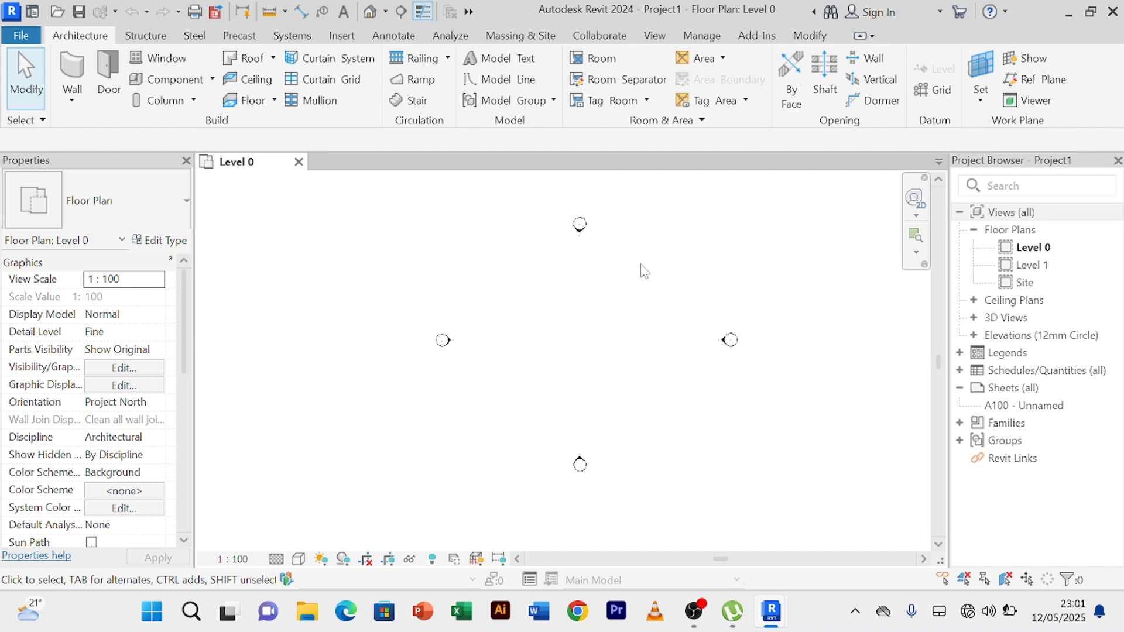
pyautogui.scroll(2, 642, 269)
pyautogui.scroll(-3, 641, 270)
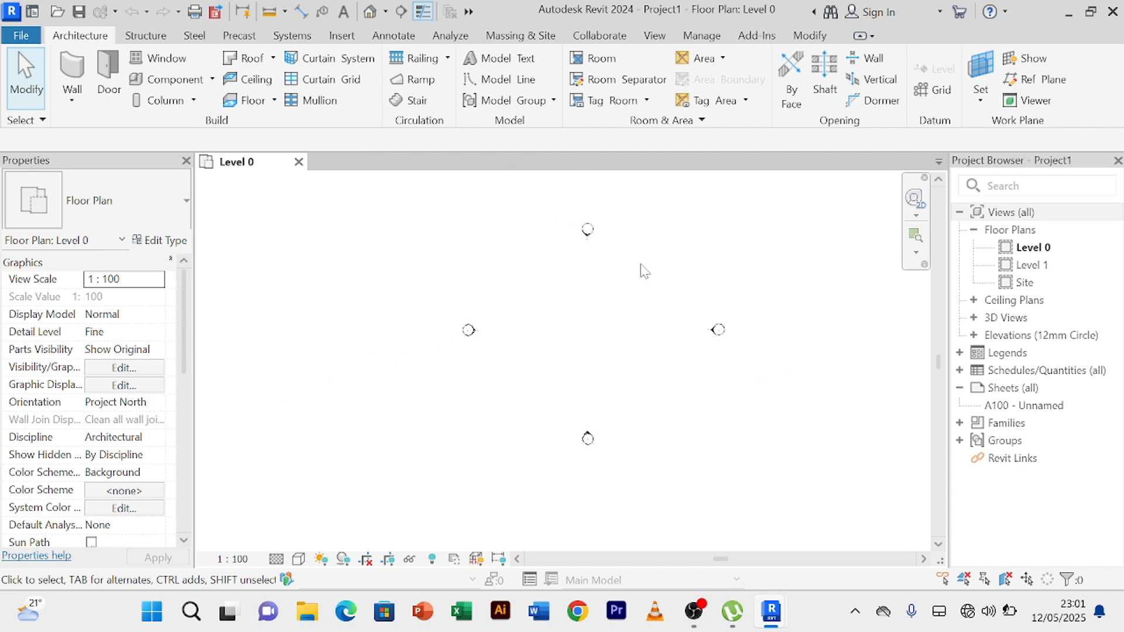
pyautogui.scroll(2, 632, 269)
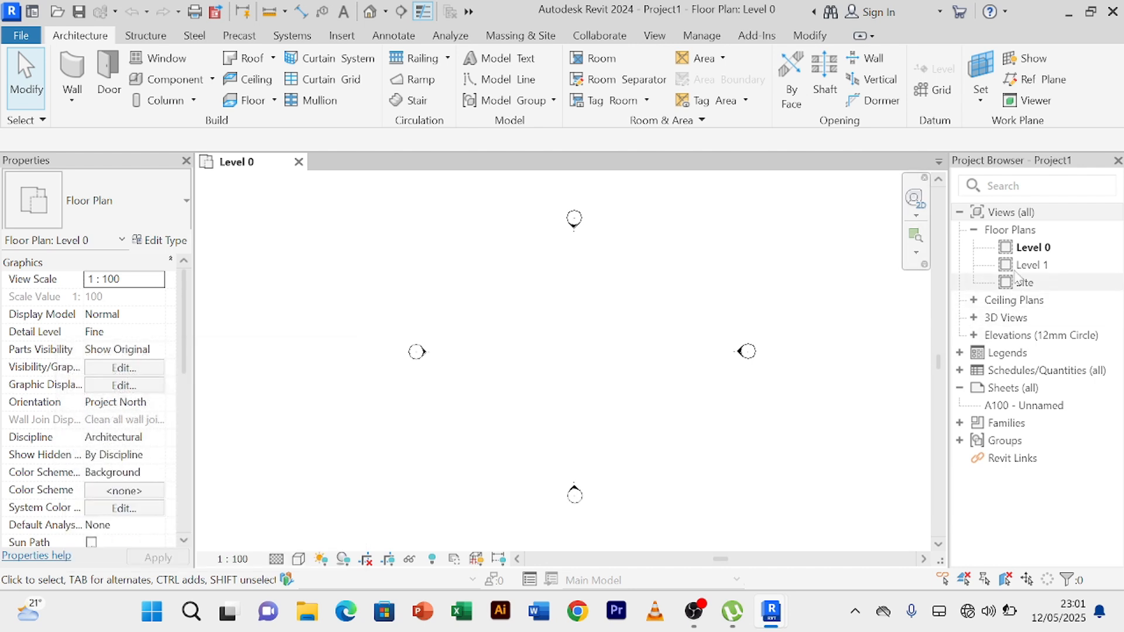
# Dock the Project Browser beneath the Properties palette and return it to its original side.
pyautogui.moveTo(1059, 168); pyautogui.dragTo(96, 445)
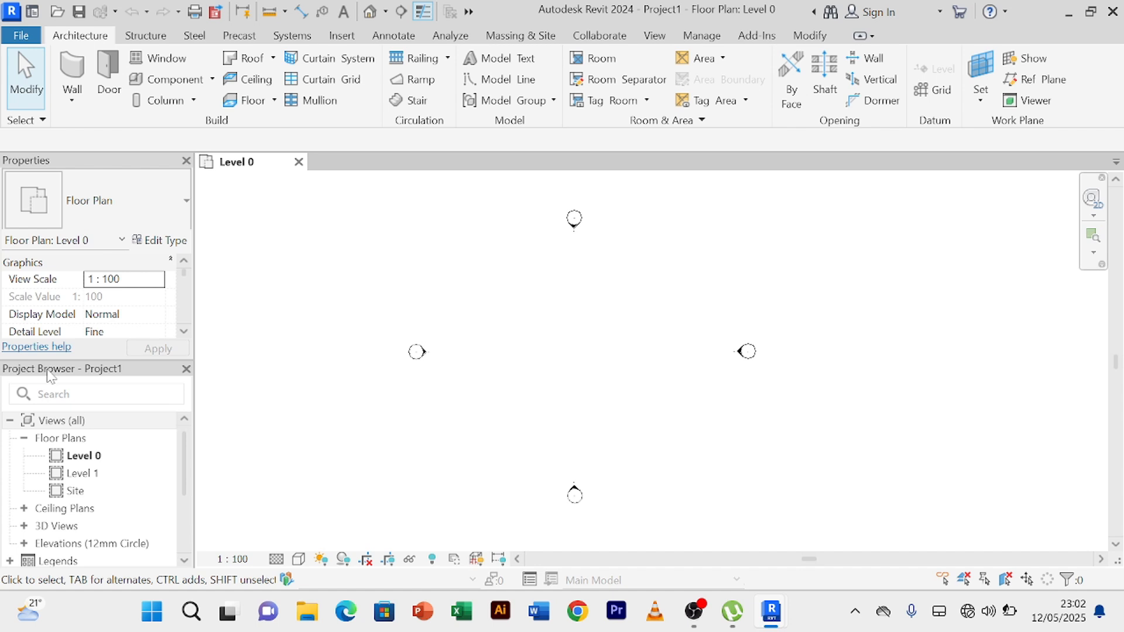
pyautogui.moveTo(51, 375); pyautogui.dragTo(1120, 363)
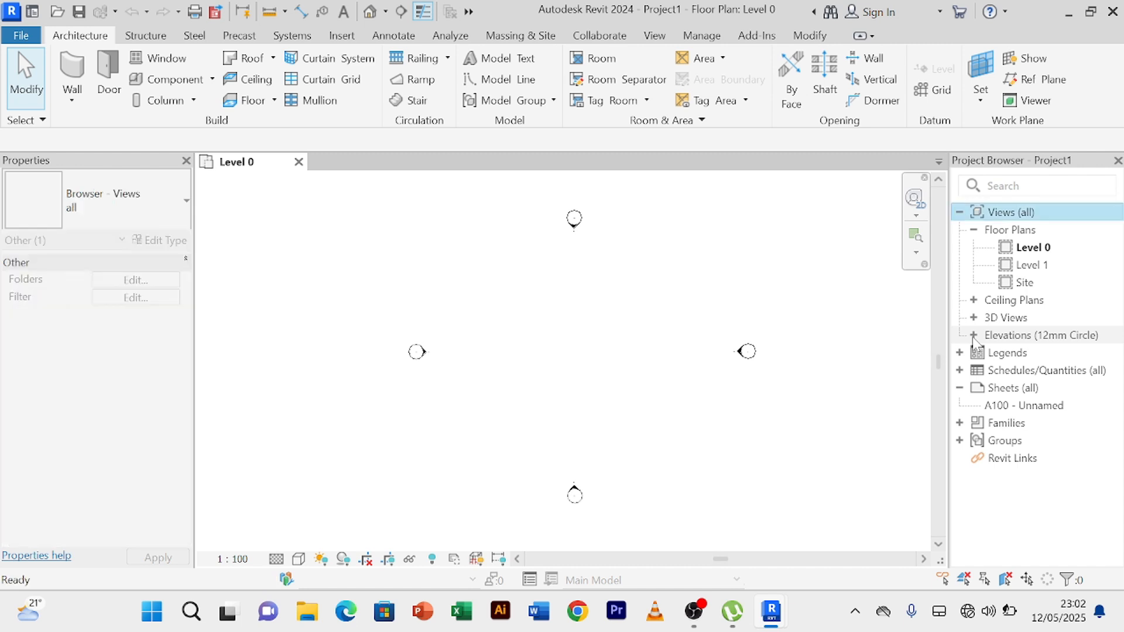
# Open the South elevation view from the project's elevations.
pyautogui.click(973, 335)
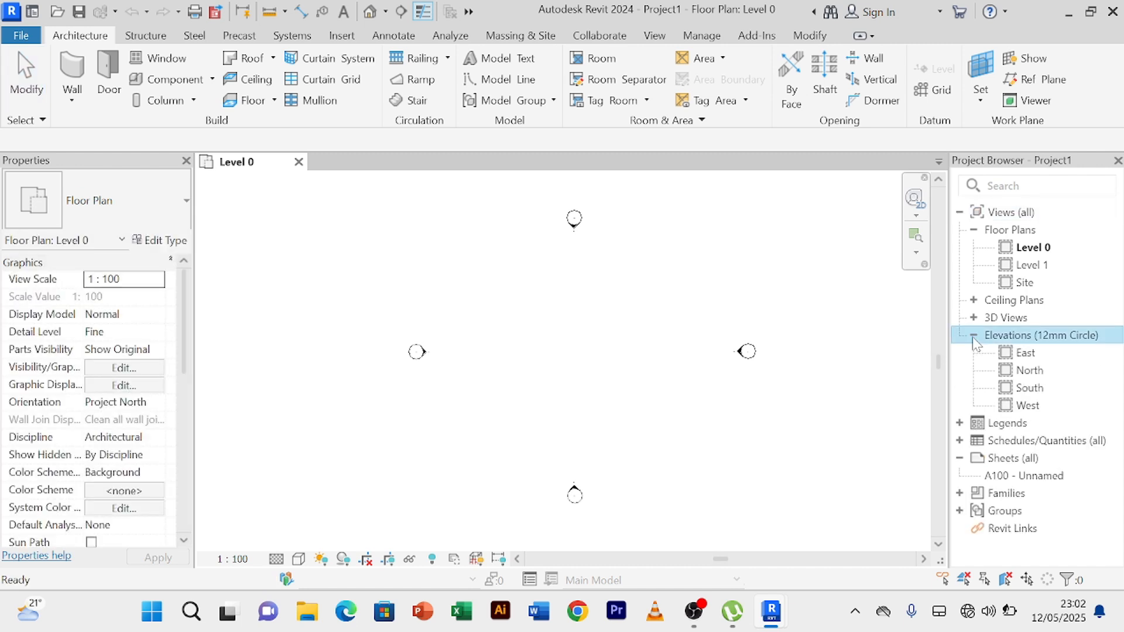
pyautogui.click(1042, 391)
pyautogui.doubleClick(1042, 391)
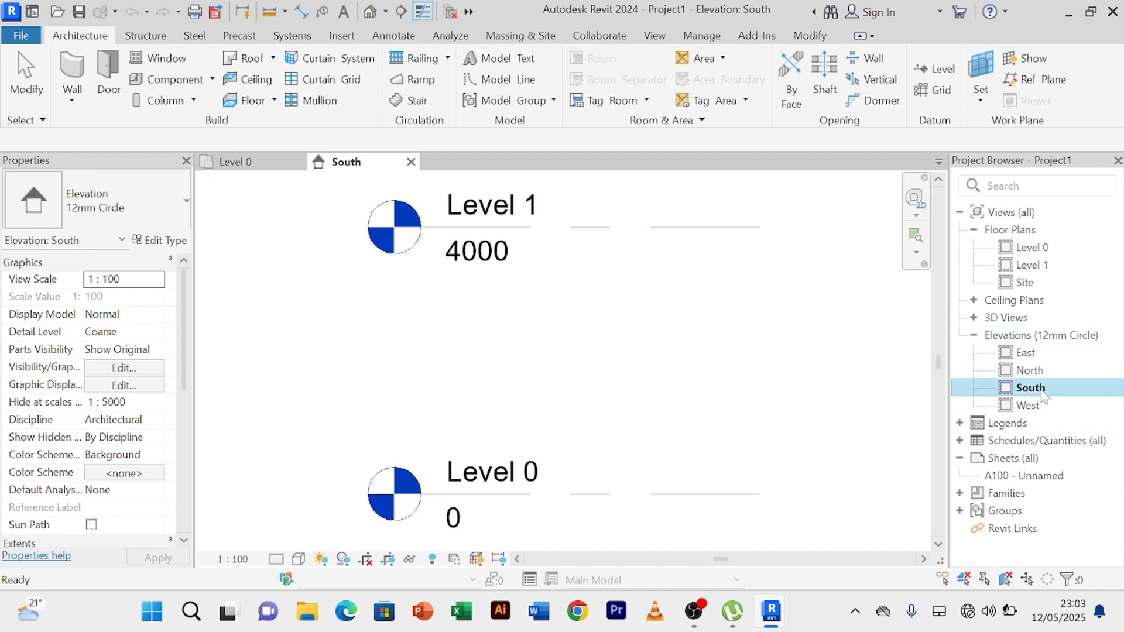
pyautogui.scroll(-2, 762, 331)
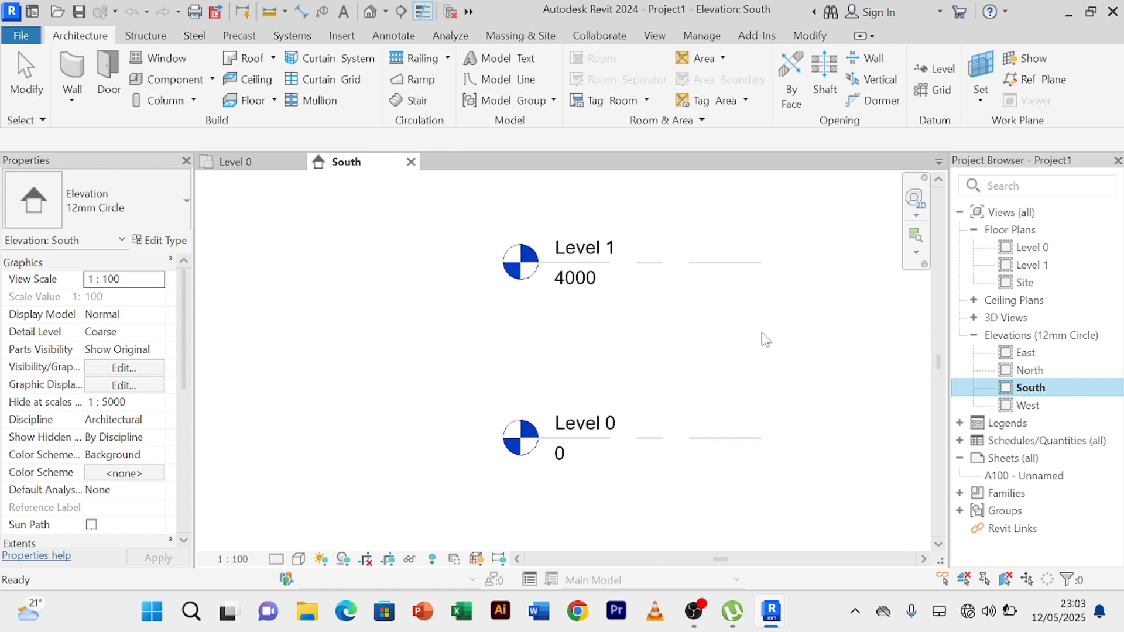
pyautogui.scroll(1, 596, 326)
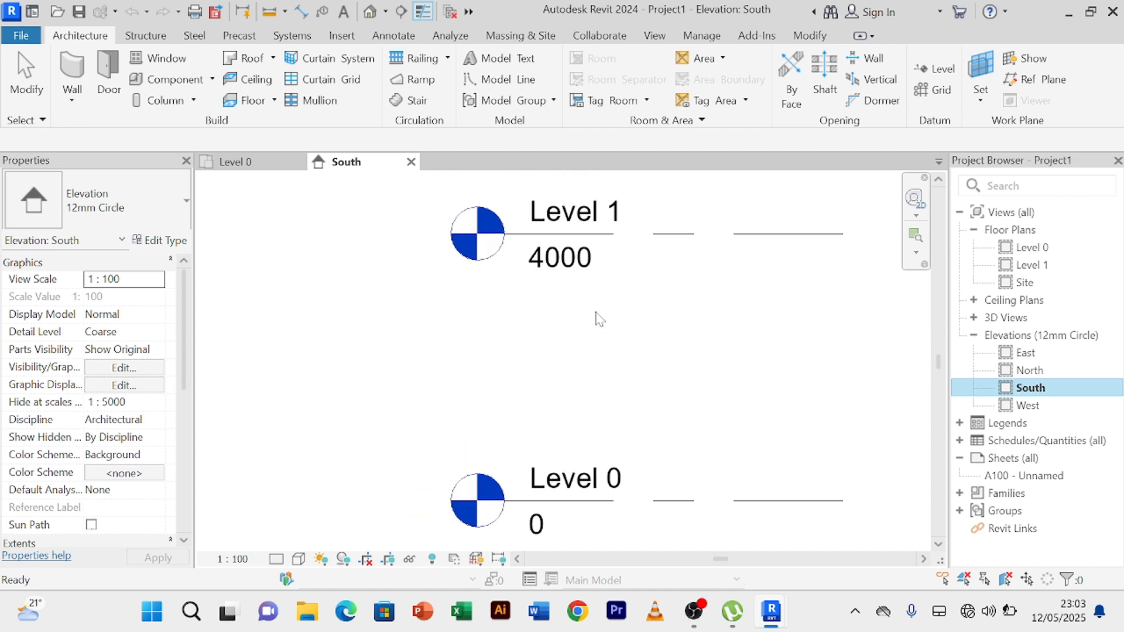
pyautogui.scroll(-1, 595, 319)
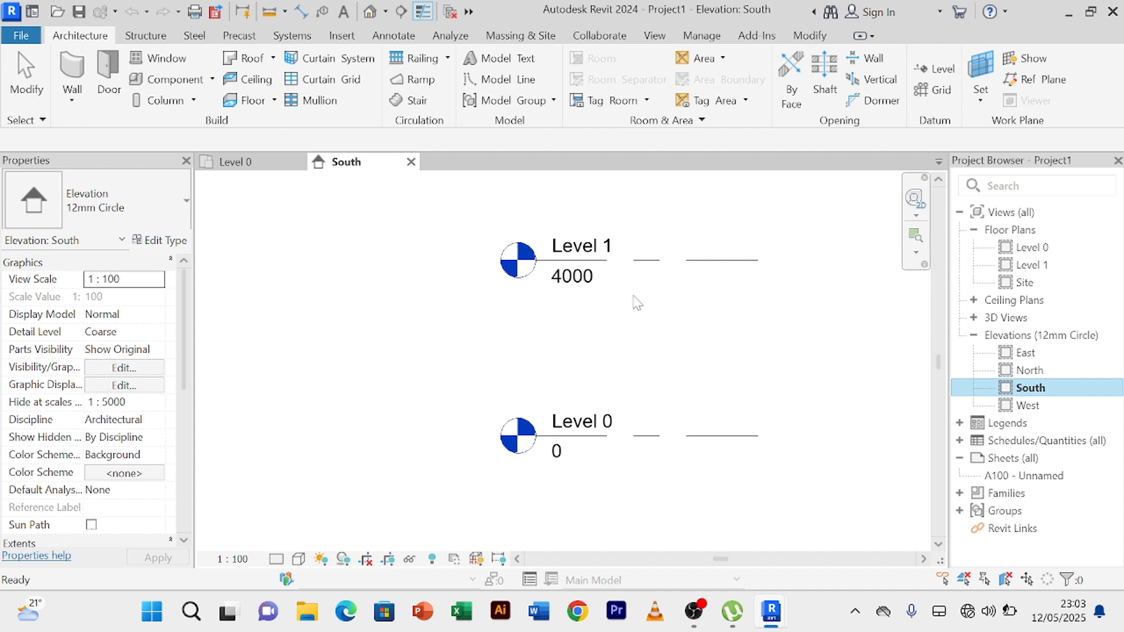
pyautogui.scroll(1, 632, 346)
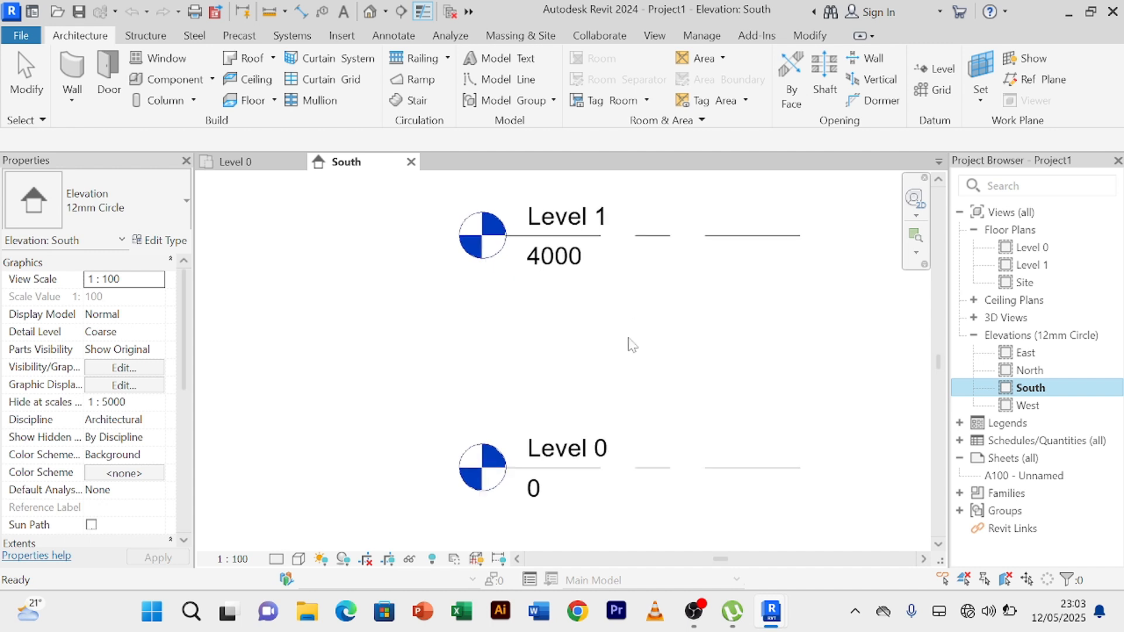
pyautogui.scroll(-2, 632, 345)
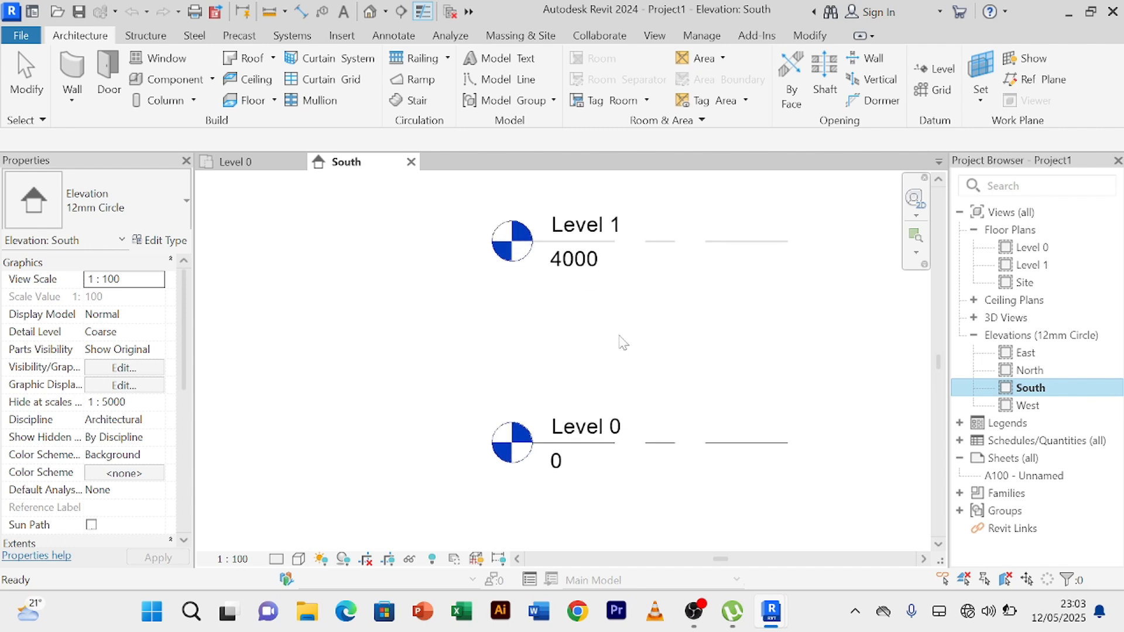
pyautogui.scroll(1, 609, 355)
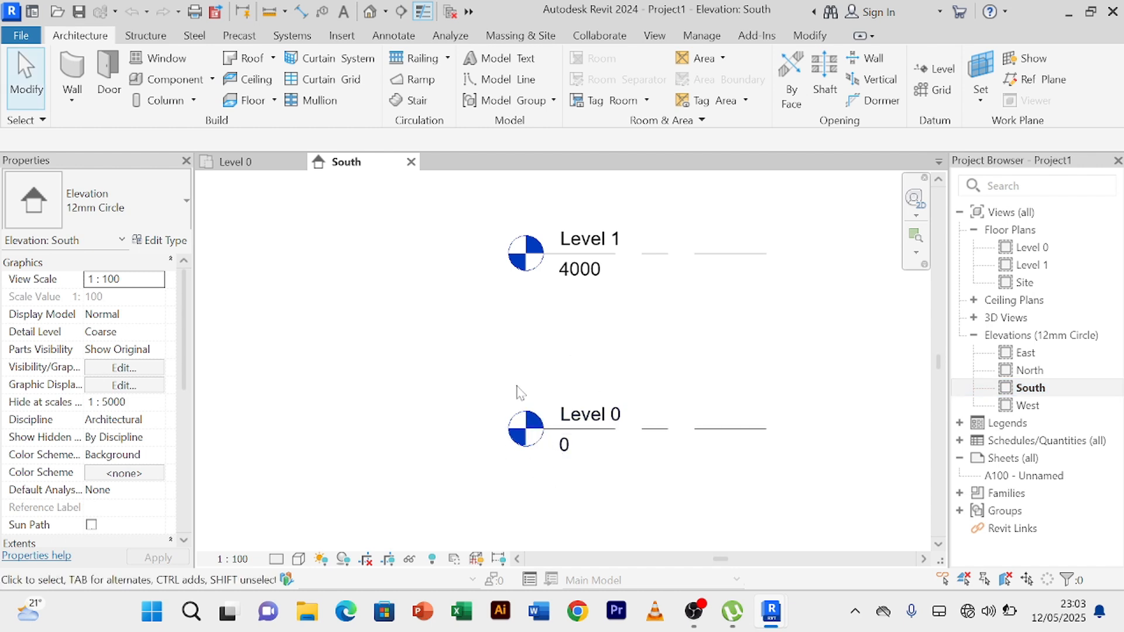
pyautogui.scroll(1, 595, 404)
pyautogui.scroll(-2, 608, 385)
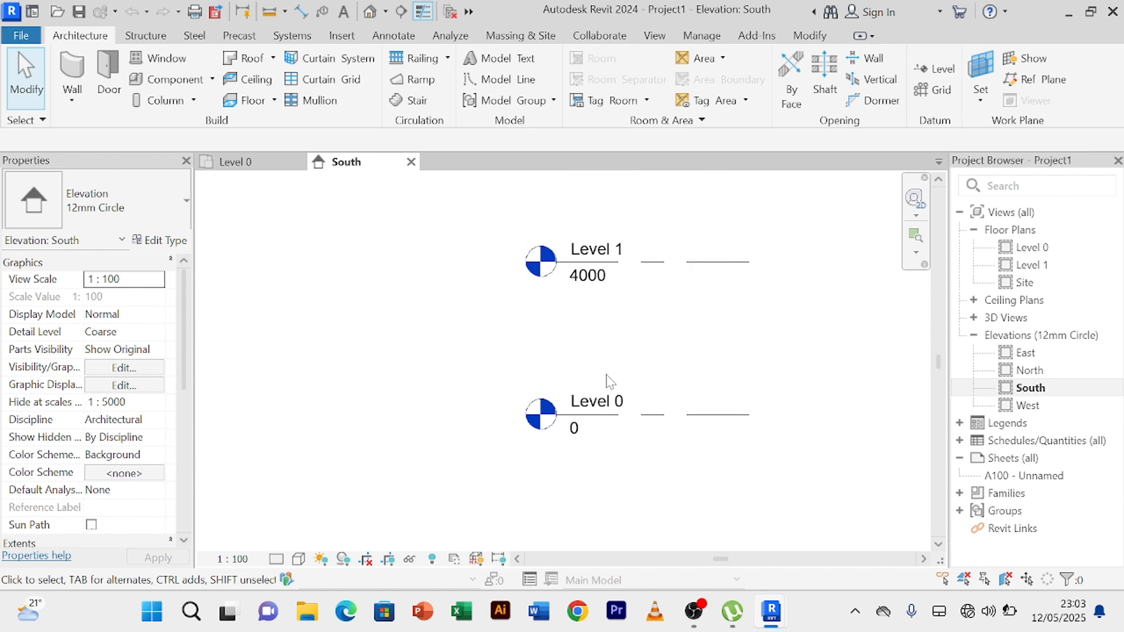
pyautogui.scroll(1, 597, 418)
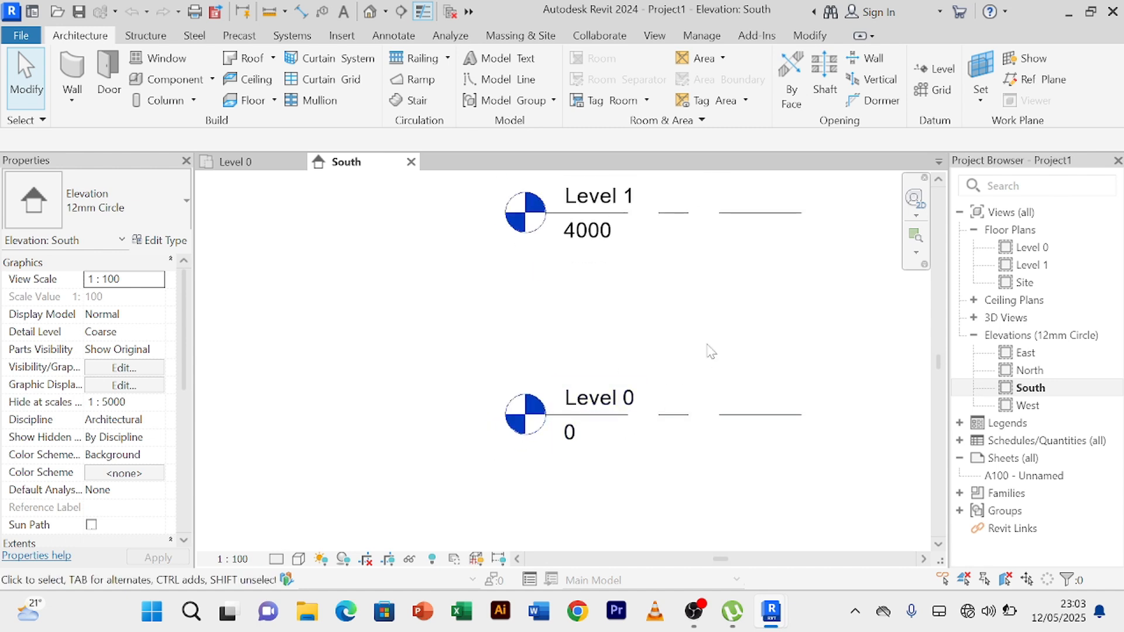
pyautogui.scroll(1, 708, 349)
pyautogui.scroll(-2, 707, 349)
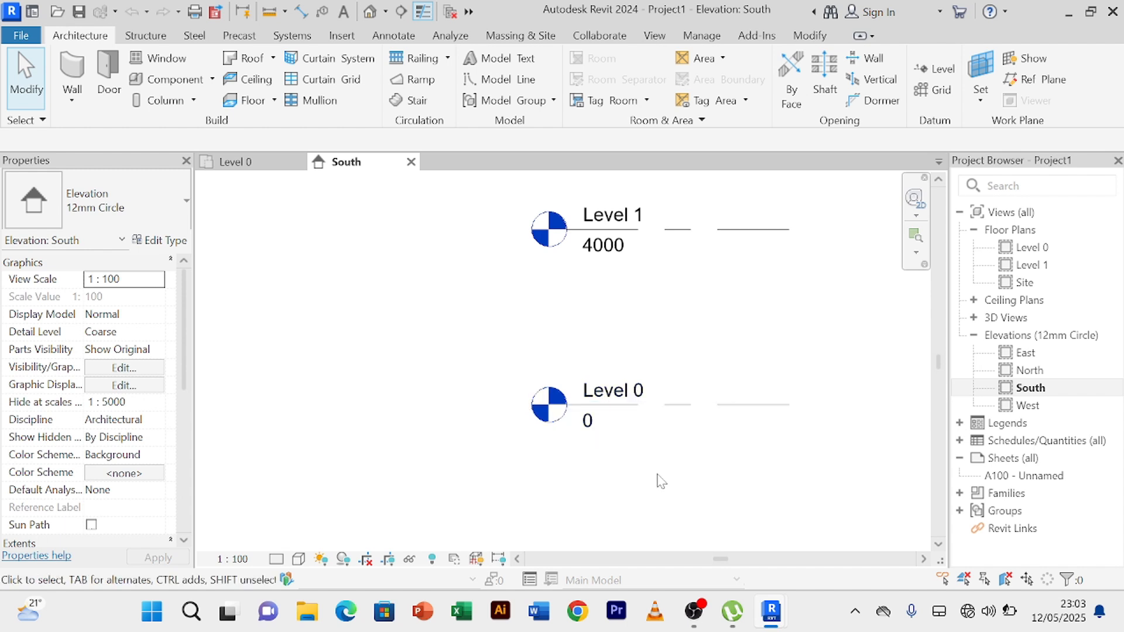
# Rename the Level 0 datum to "Ground level" in the South elevation.
pyautogui.click(773, 407)
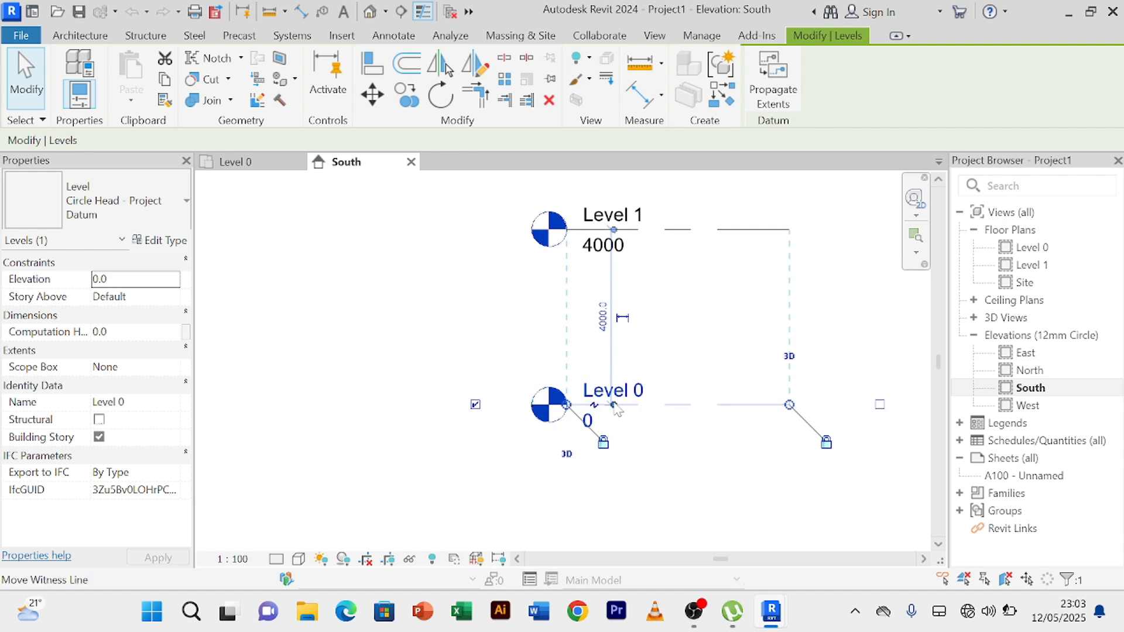
pyautogui.scroll(2, 615, 406)
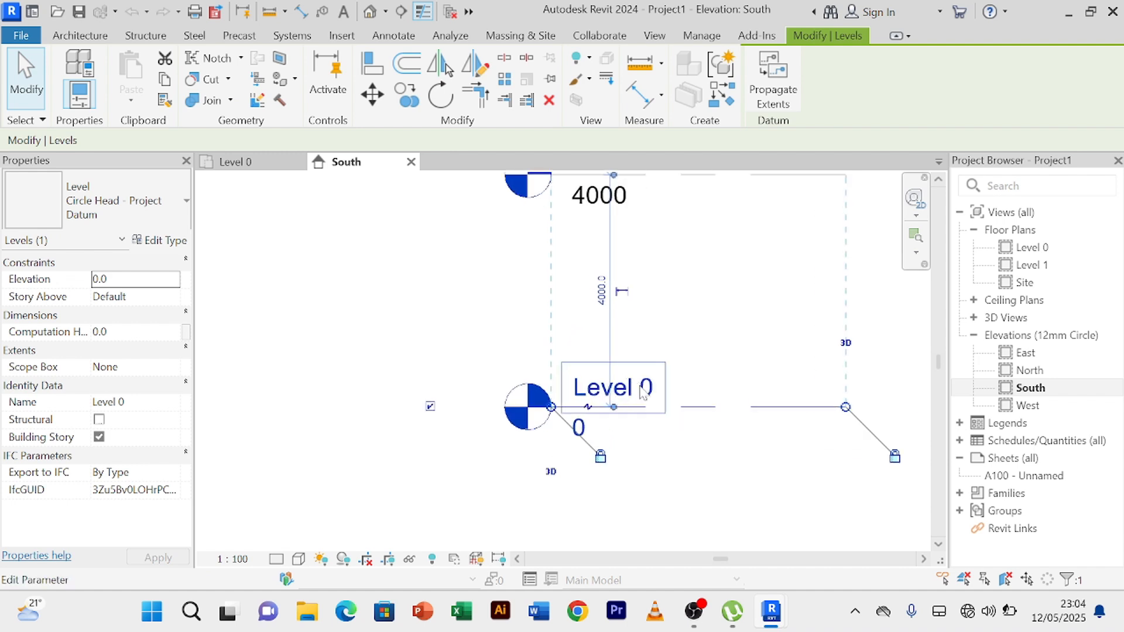
pyautogui.click(644, 391)
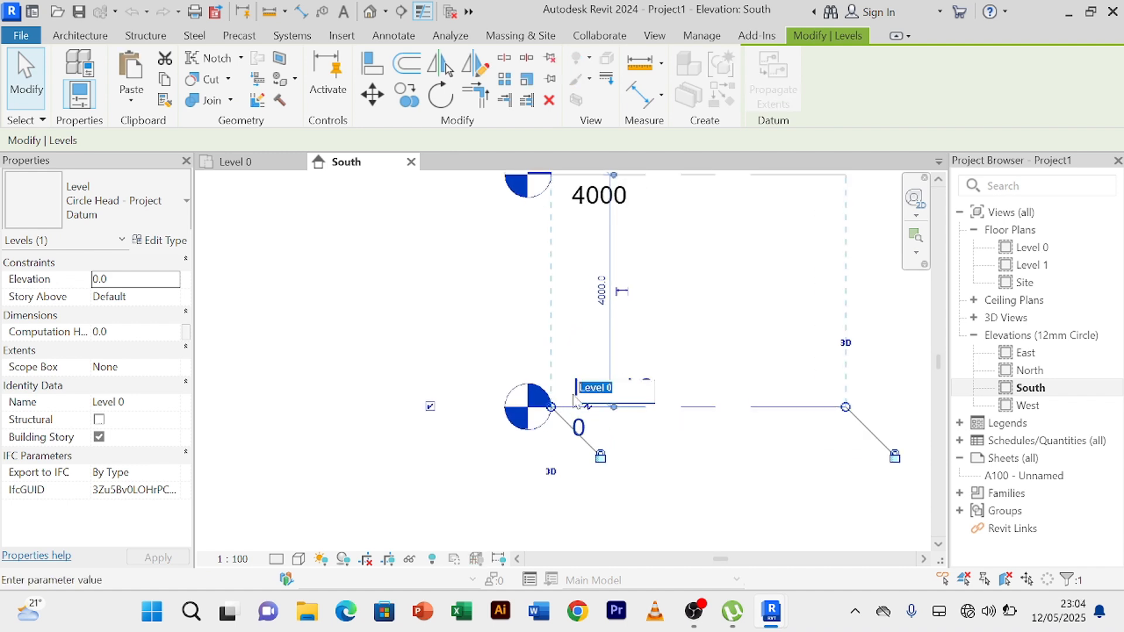
pyautogui.write('Ground l')
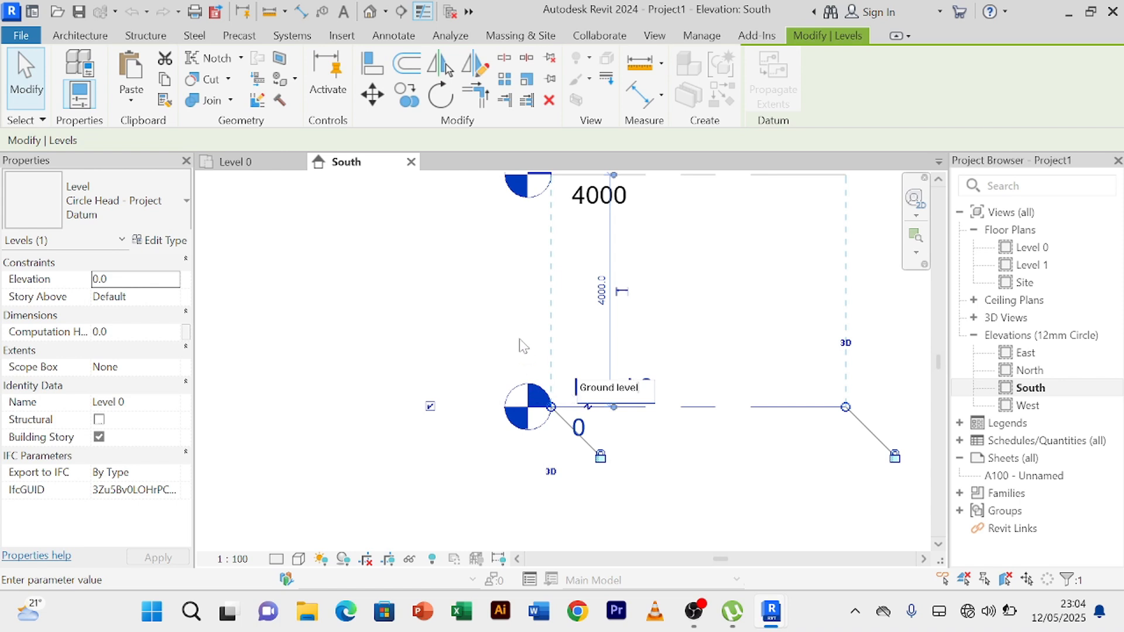
pyautogui.press('Return')
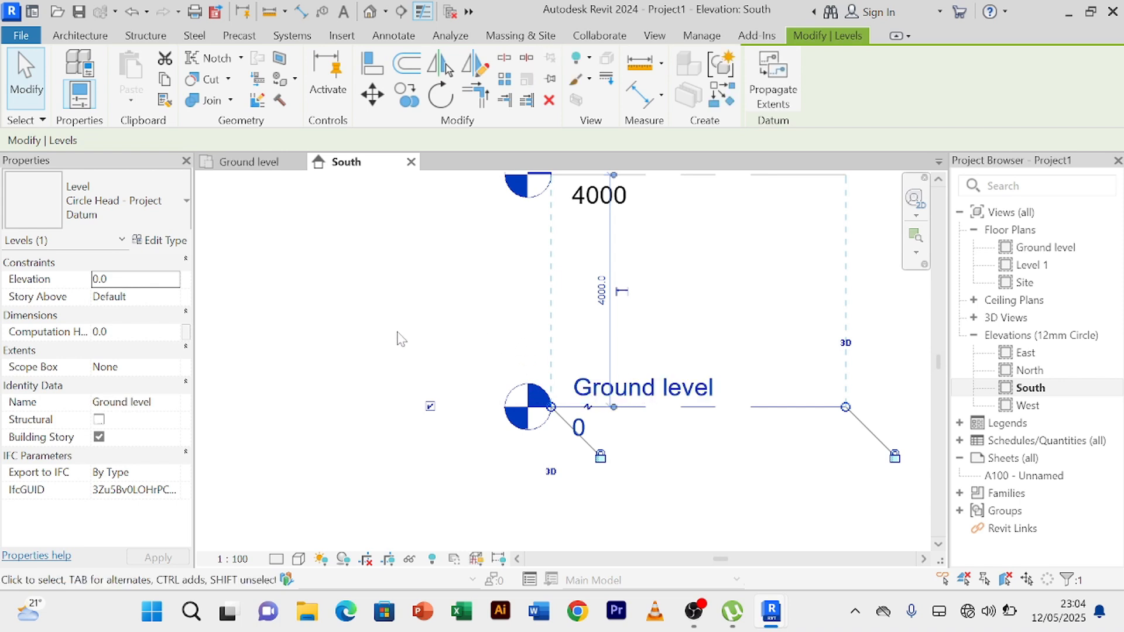
pyautogui.click(691, 450)
# Rename the Level 1 datum to "Floor 1" in the South elevation.
pyautogui.scroll(-1, 700, 317)
pyautogui.moveTo(705, 335); pyautogui.dragTo(660, 429, button='middle')
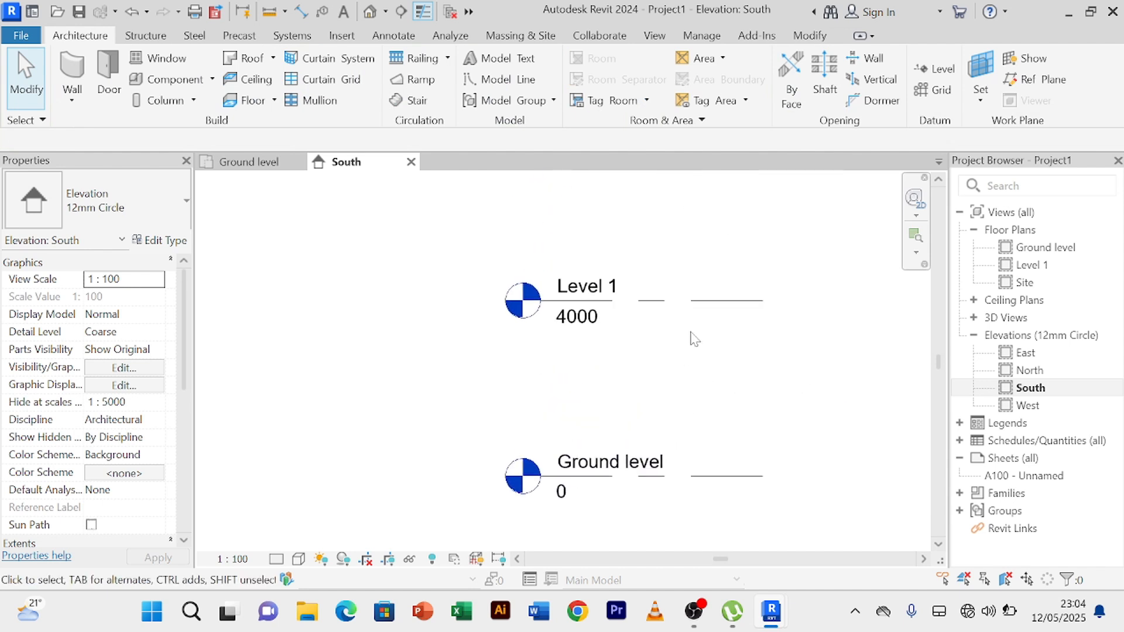
pyautogui.click(721, 301)
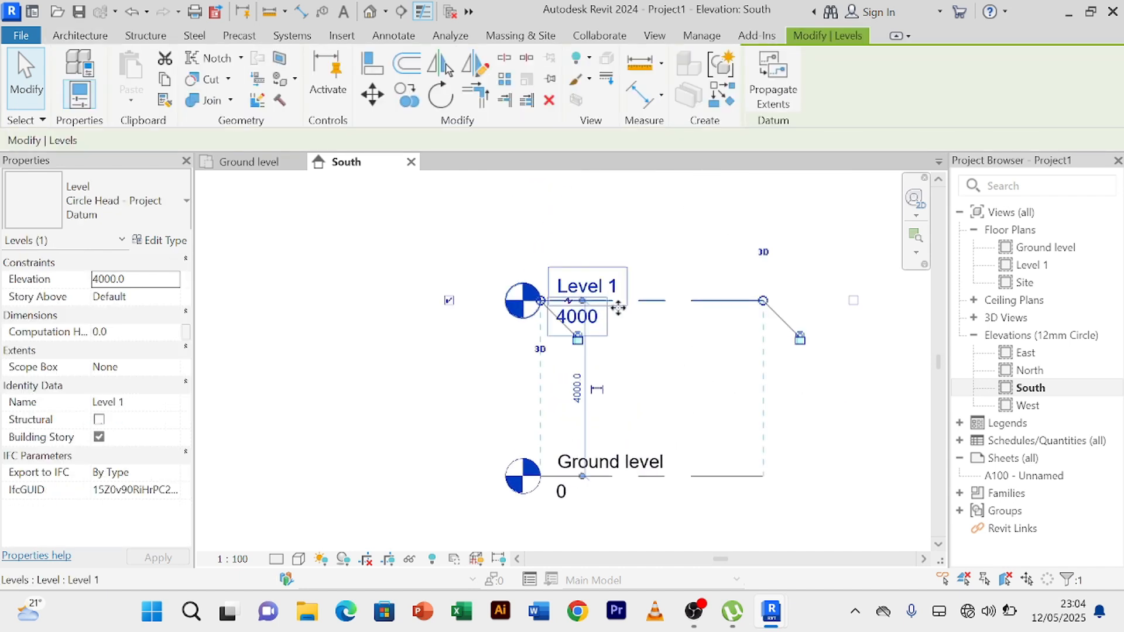
pyautogui.click(605, 291)
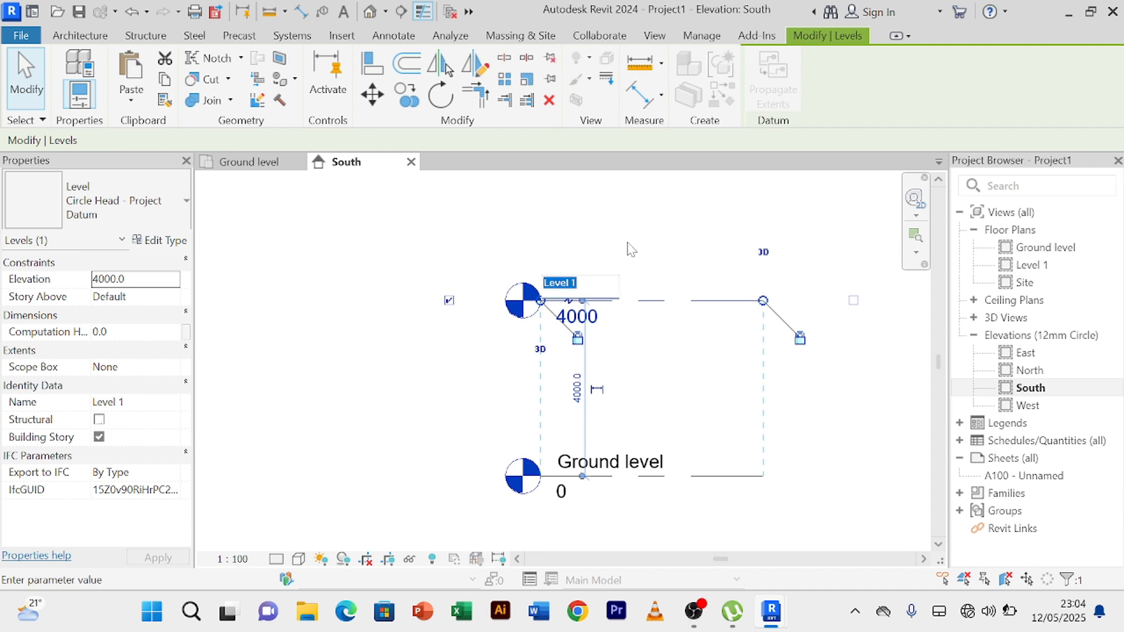
pyautogui.write('F')
pyautogui.write('loor 1')
pyautogui.press('Return')
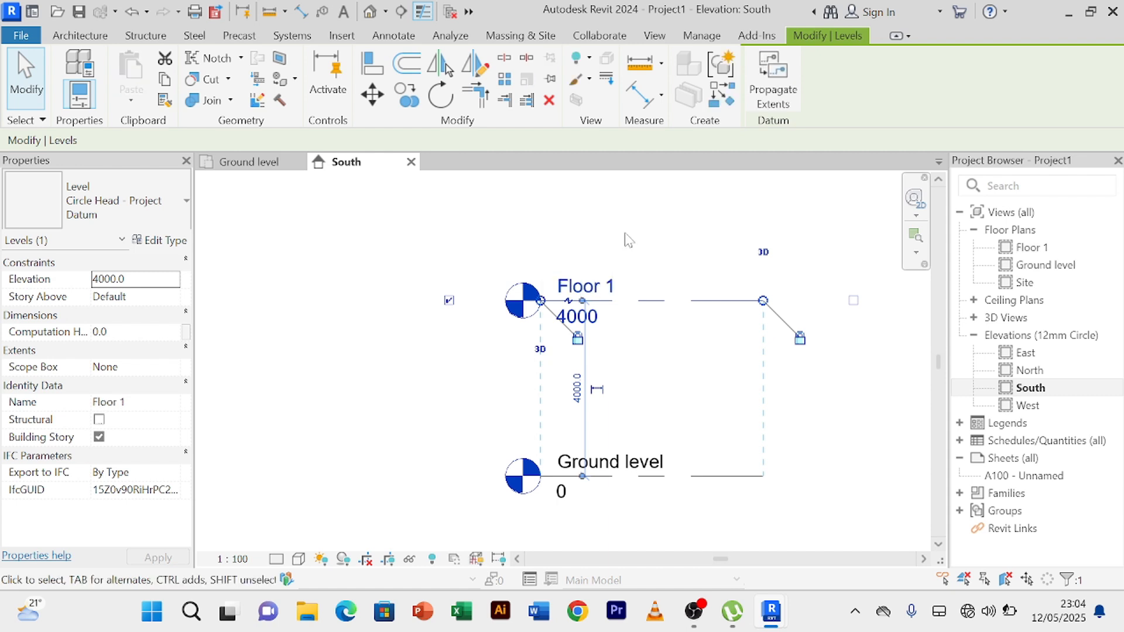
pyautogui.click(612, 333)
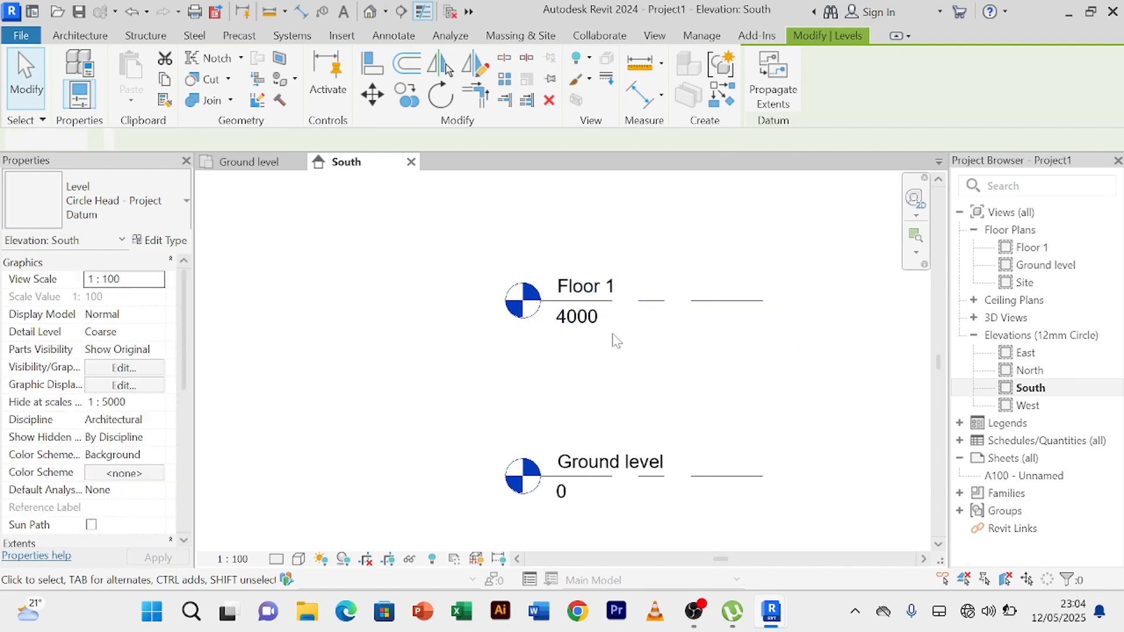
# Set the elevation of the Floor 1 level to 3500.
pyautogui.click(593, 327)
pyautogui.click(594, 327)
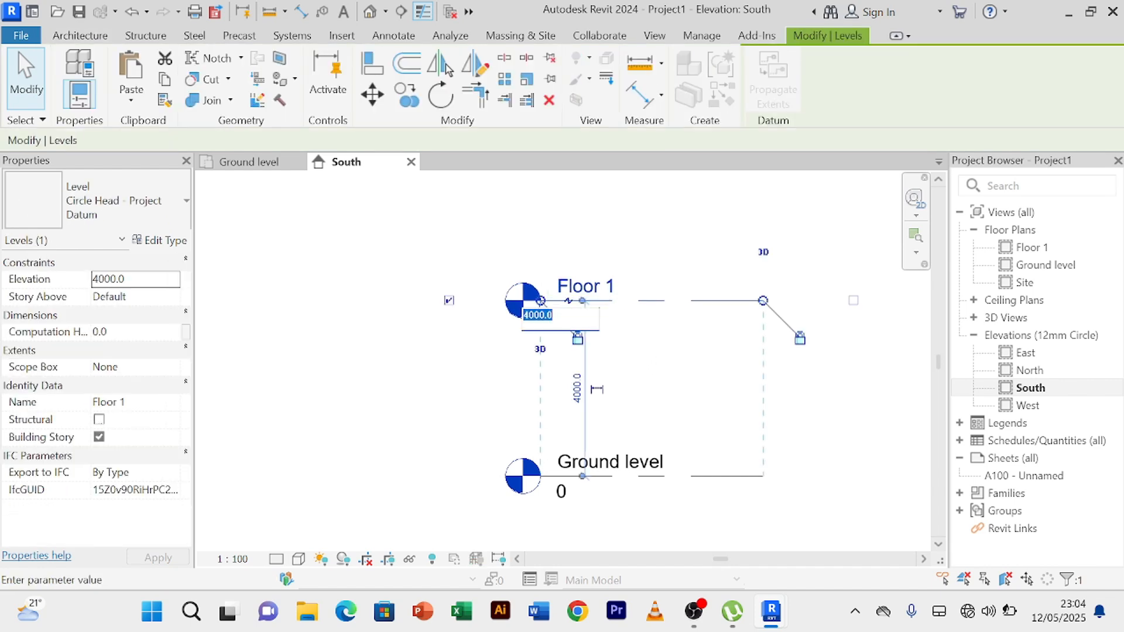
pyautogui.write('3500')
pyautogui.press('Return')
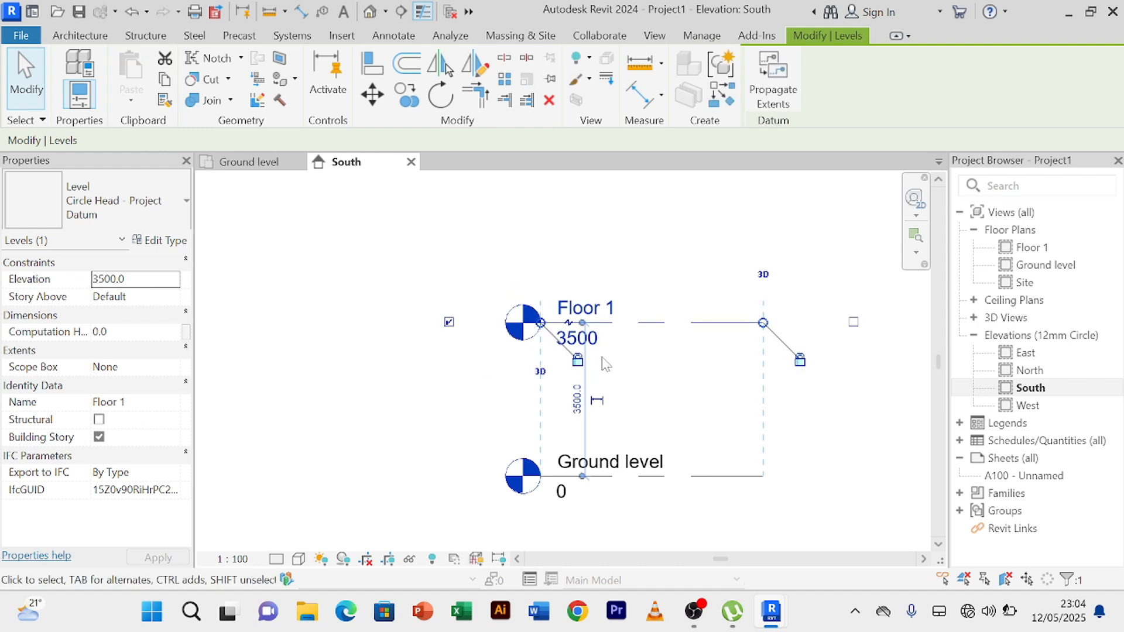
pyautogui.click(634, 358)
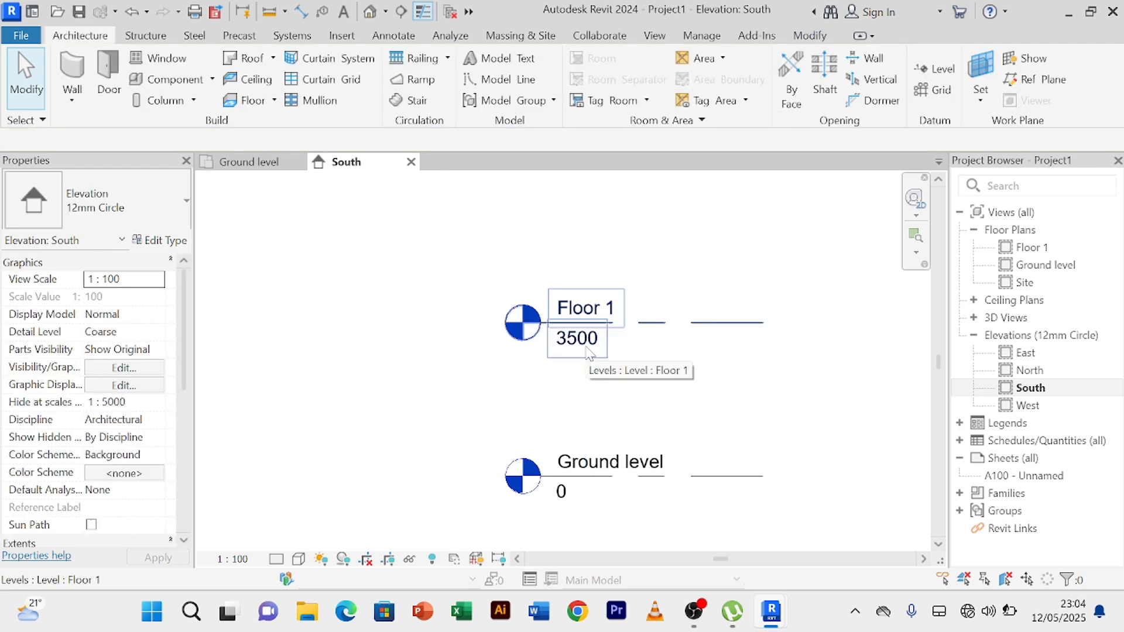
# Examine the Floor 1 and Ground level datums in the South elevation, including the Floor 1 elevation text.
pyautogui.scroll(5, 589, 351)
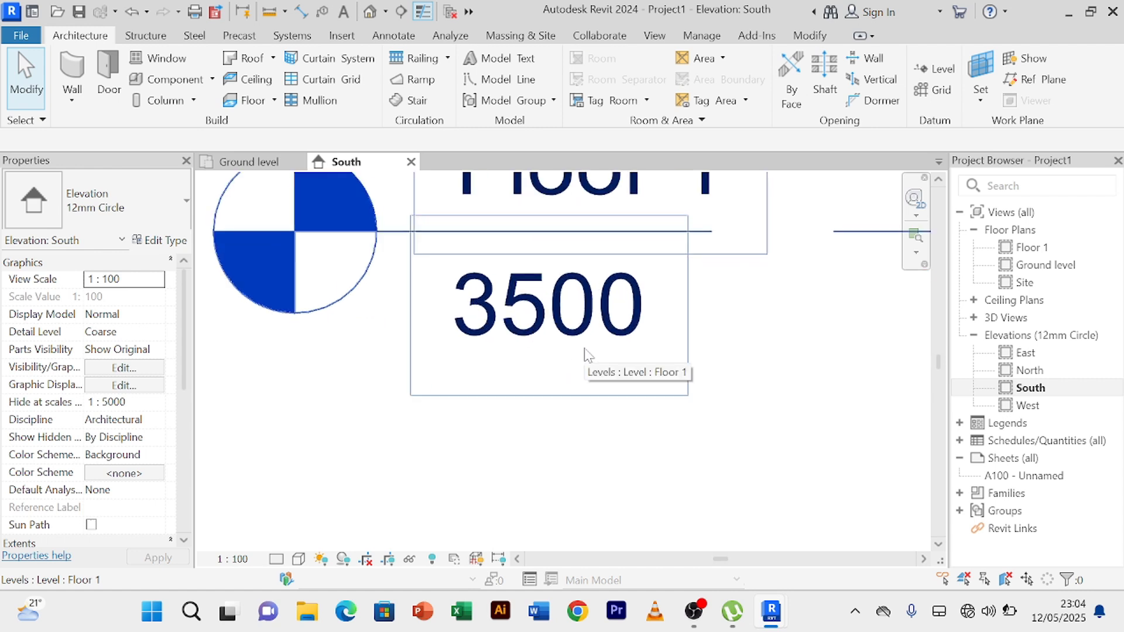
pyautogui.scroll(2, 588, 351)
pyautogui.scroll(-7, 588, 351)
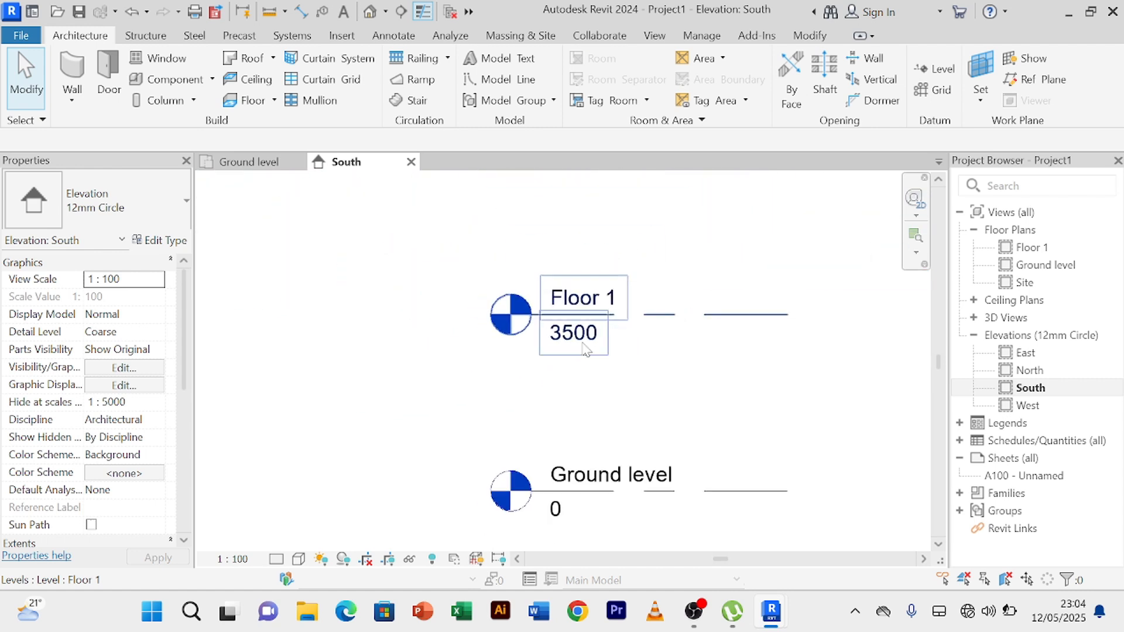
pyautogui.scroll(1, 586, 349)
pyautogui.scroll(3, 579, 339)
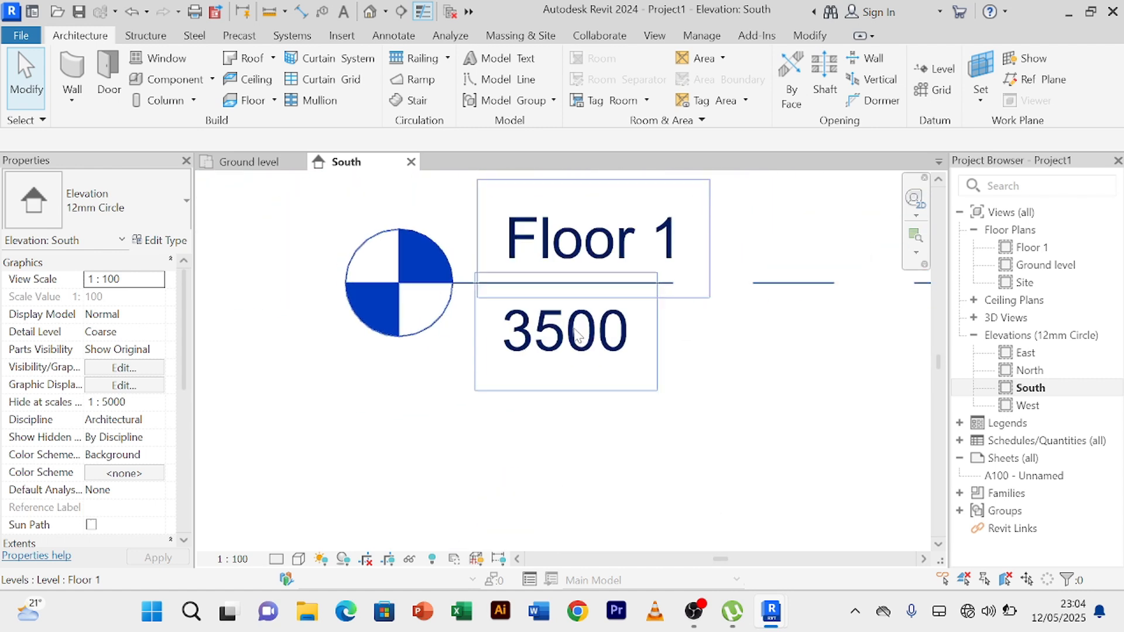
pyautogui.scroll(-4, 578, 342)
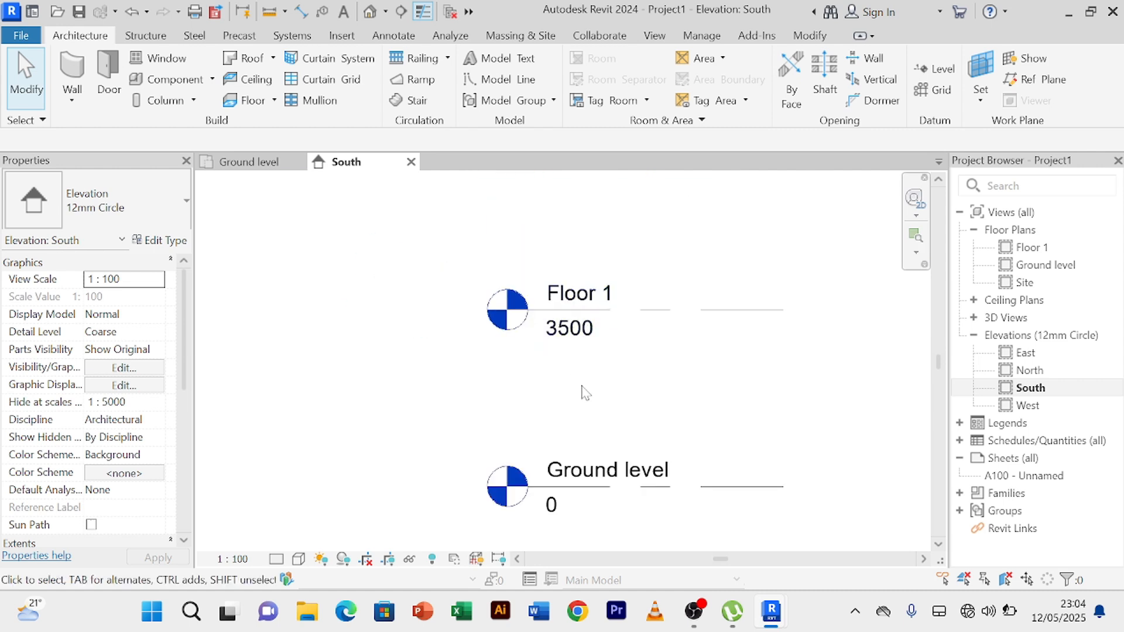
pyautogui.scroll(-2, 585, 391)
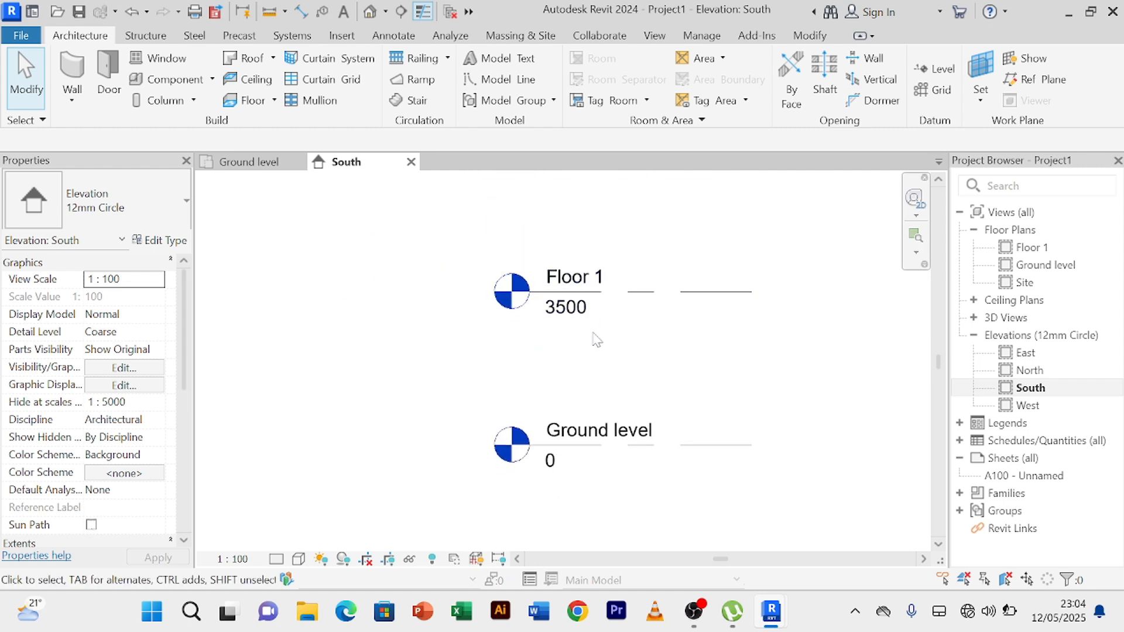
pyautogui.moveTo(660, 367); pyautogui.dragTo(622, 372, button='middle')
pyautogui.scroll(-1, 667, 397)
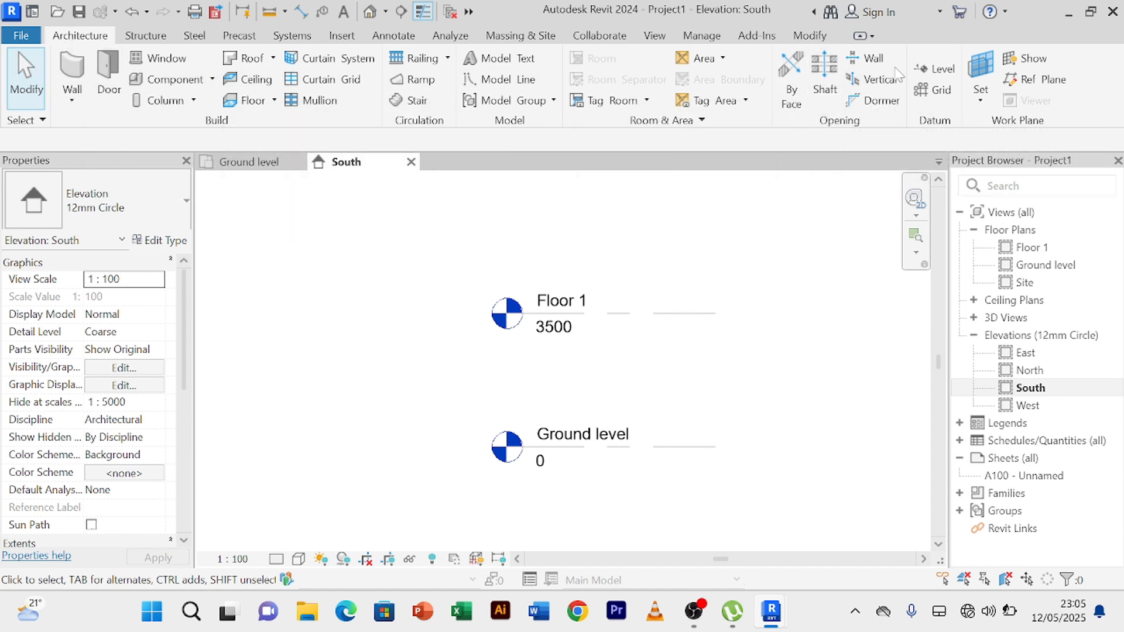
# Draw a new level about 1700 mm above Floor 1, aligned with both ends of the existing levels, and finish level placement.
pyautogui.click(939, 69)
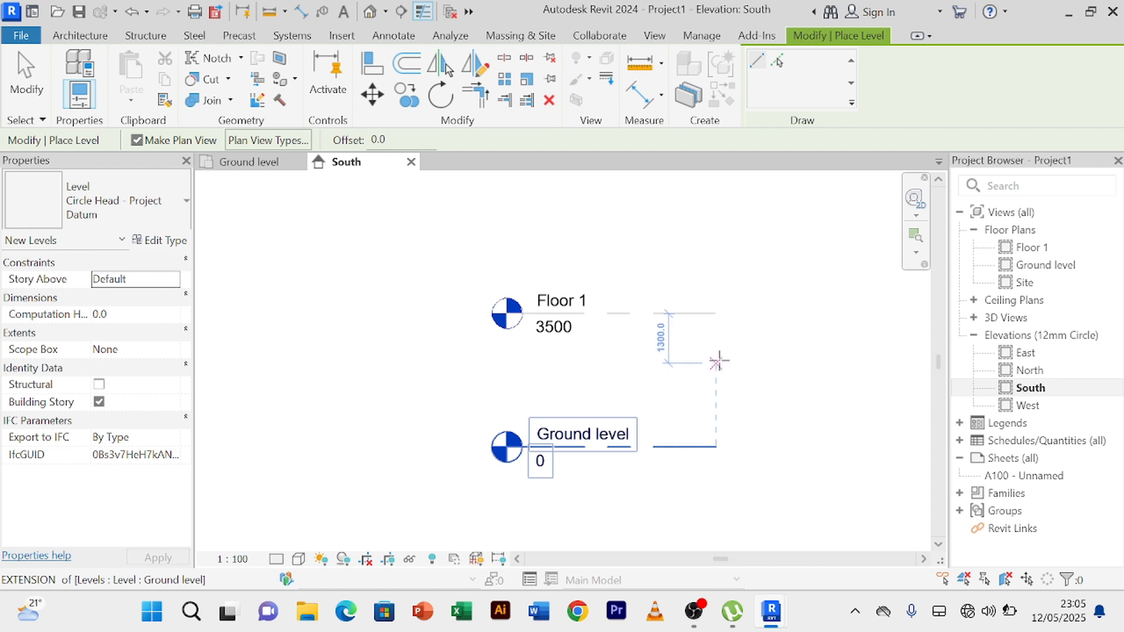
pyautogui.moveTo(716, 280); pyautogui.dragTo(723, 369, button='middle')
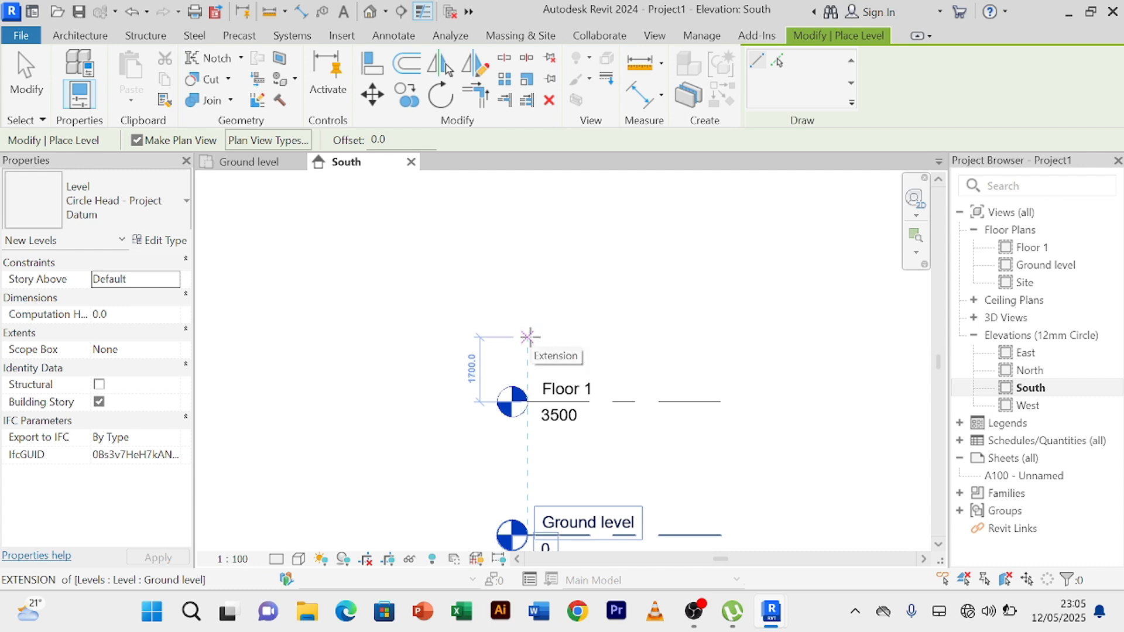
pyautogui.click(528, 337)
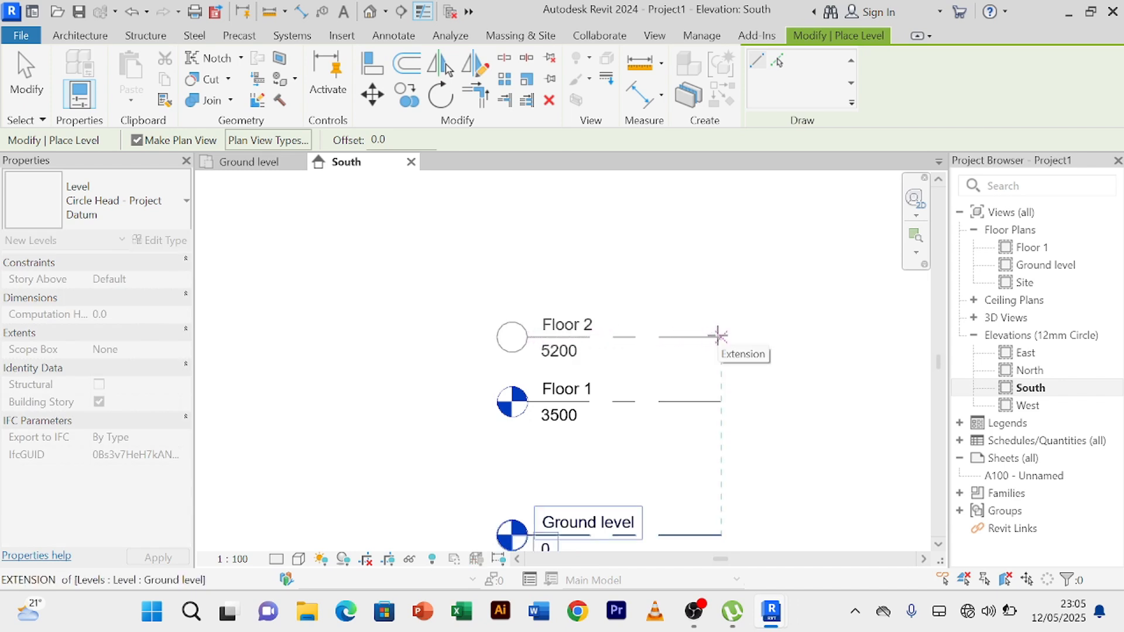
pyautogui.click(718, 337)
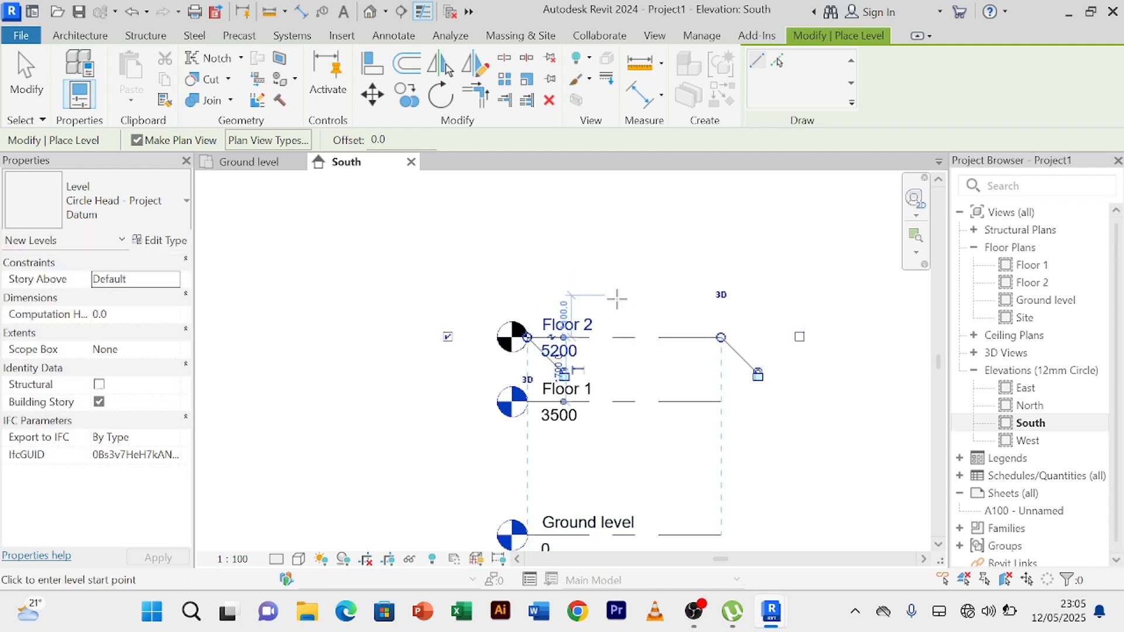
pyautogui.scroll(2, 606, 301)
pyautogui.click(544, 332)
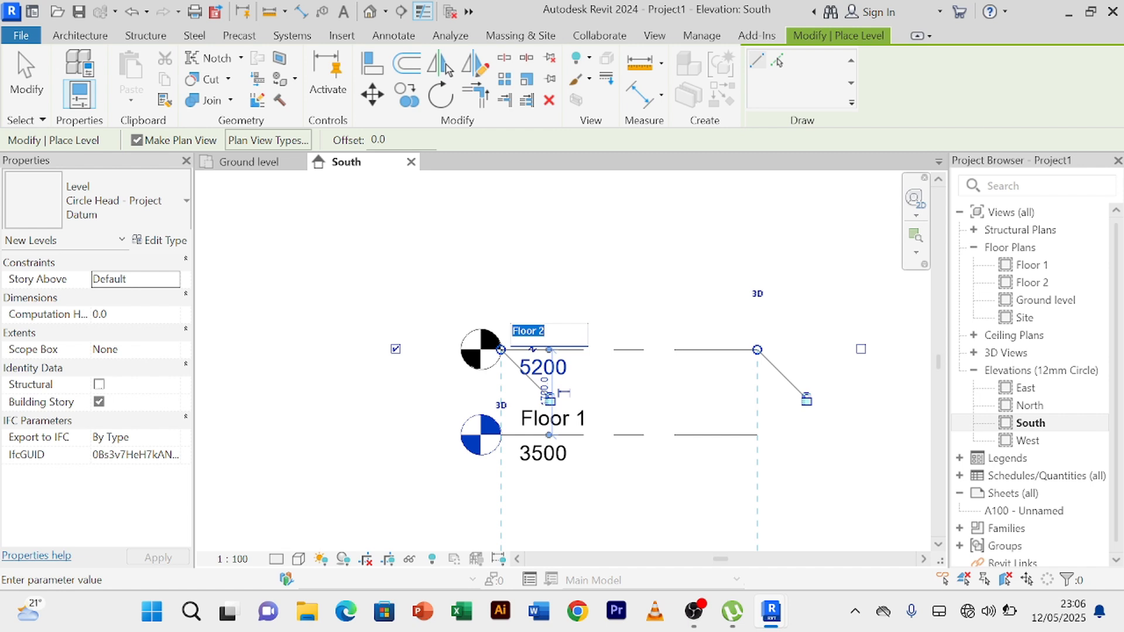
pyautogui.rightClick(602, 261)
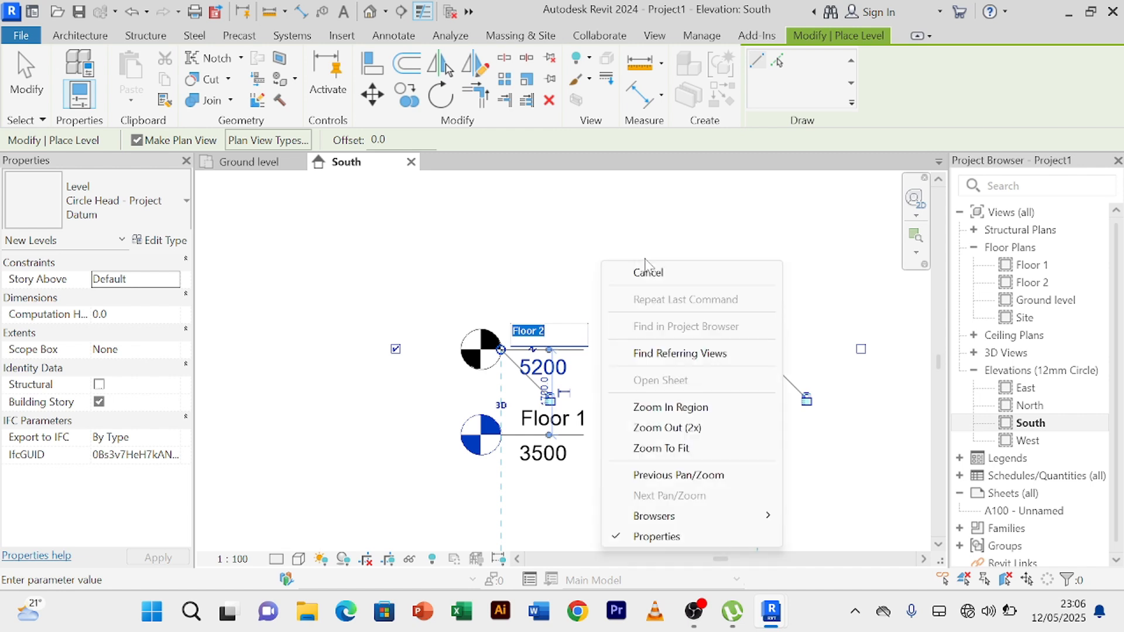
pyautogui.click(645, 265)
pyautogui.rightClick(593, 249)
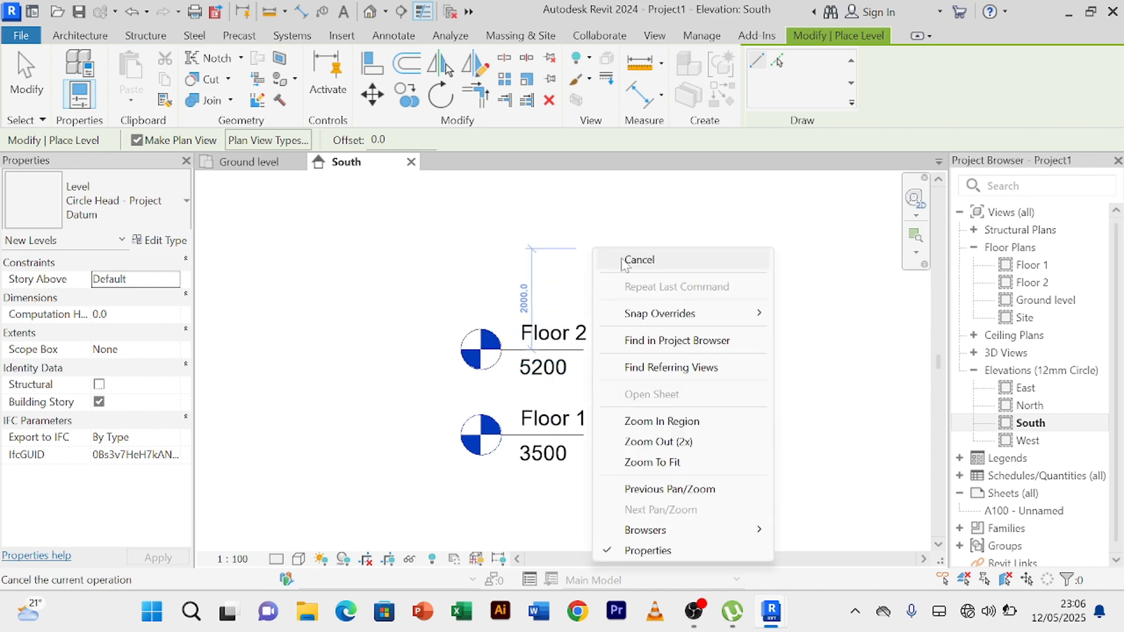
pyautogui.click(625, 264)
pyautogui.moveTo(647, 380); pyautogui.dragTo(638, 298, button='middle')
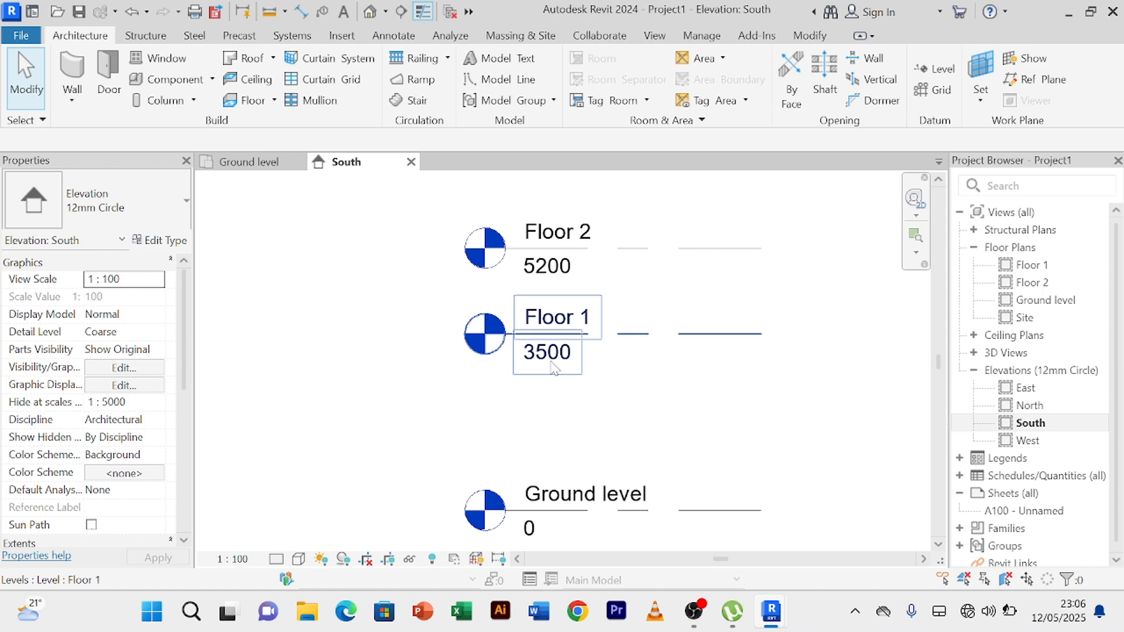
# Try setting the topmost level's elevation to 3.5 m, and undo the change.
pyautogui.click(556, 275)
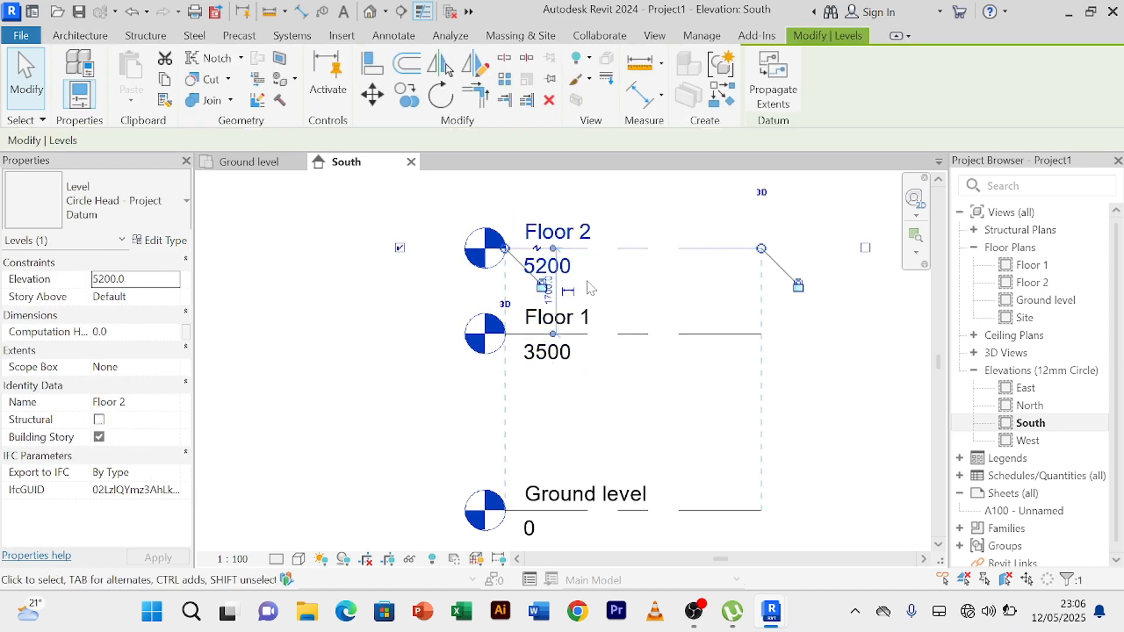
pyautogui.click(622, 282)
pyautogui.click(563, 284)
pyautogui.click(624, 283)
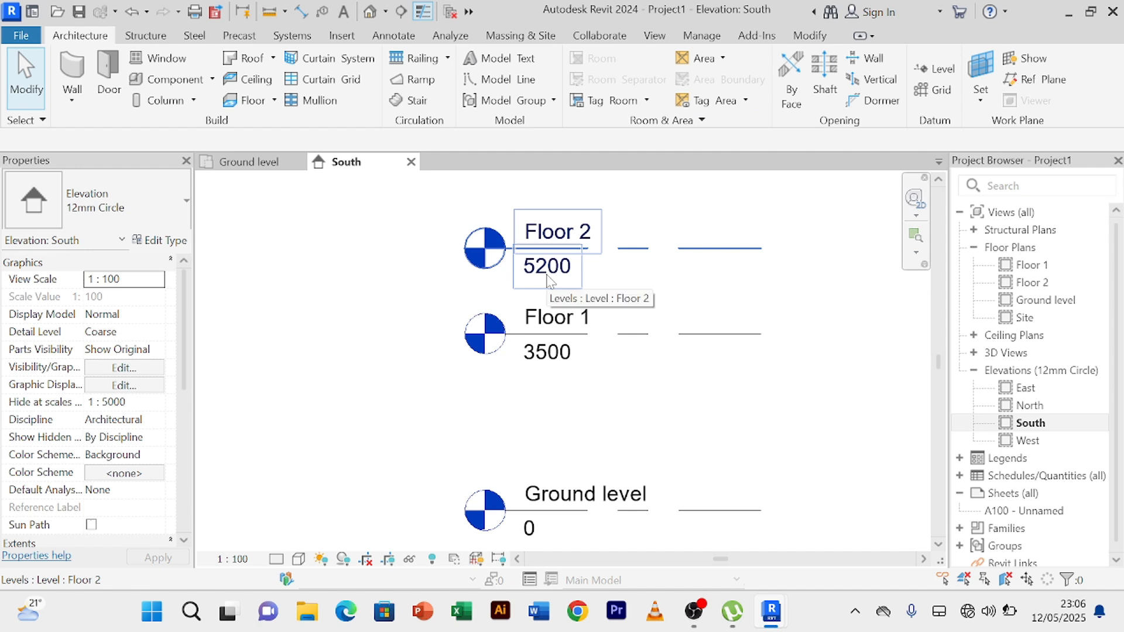
pyautogui.click(646, 251)
pyautogui.click(574, 271)
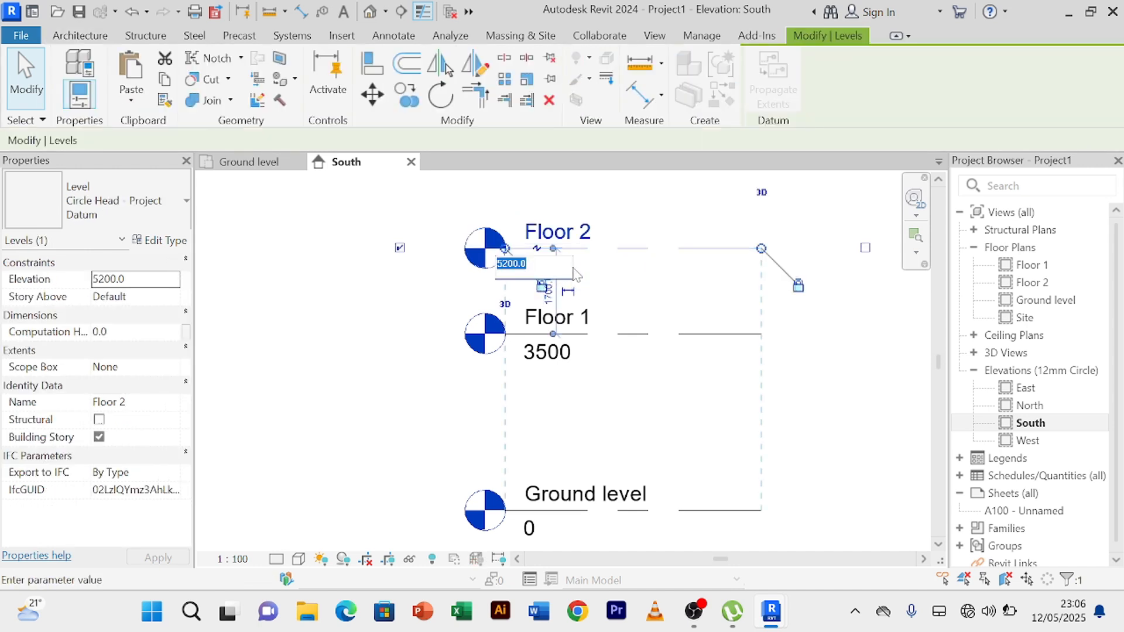
pyautogui.write('35')
pyautogui.press('BackSpace')
pyautogui.write('.5m')
pyautogui.press('Return')
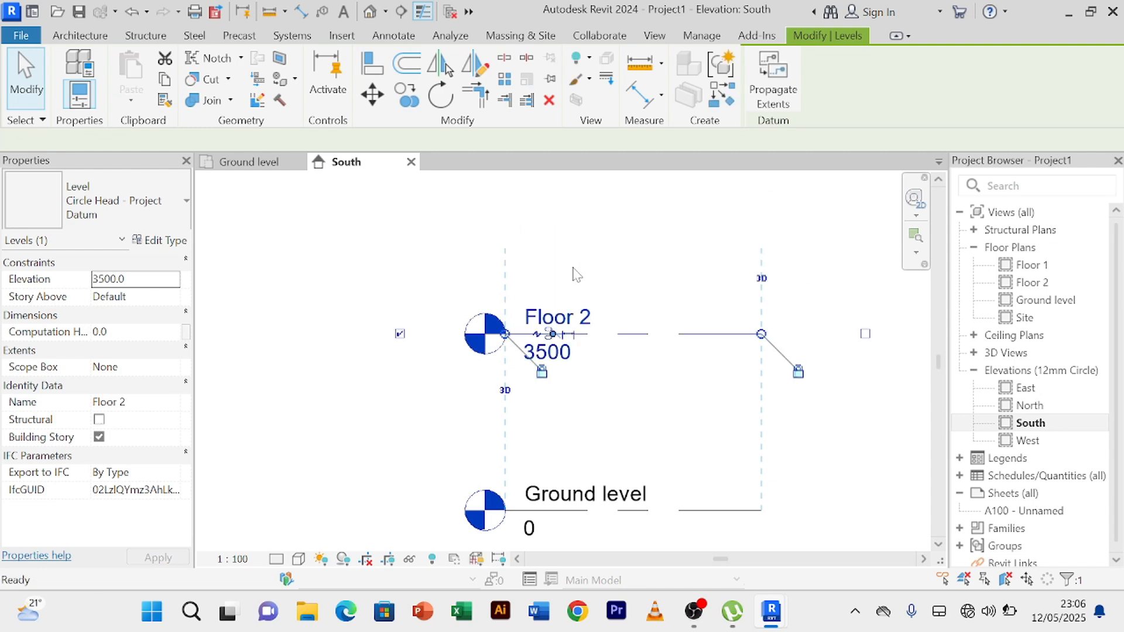
pyautogui.hotkey('ctrl', 'z')
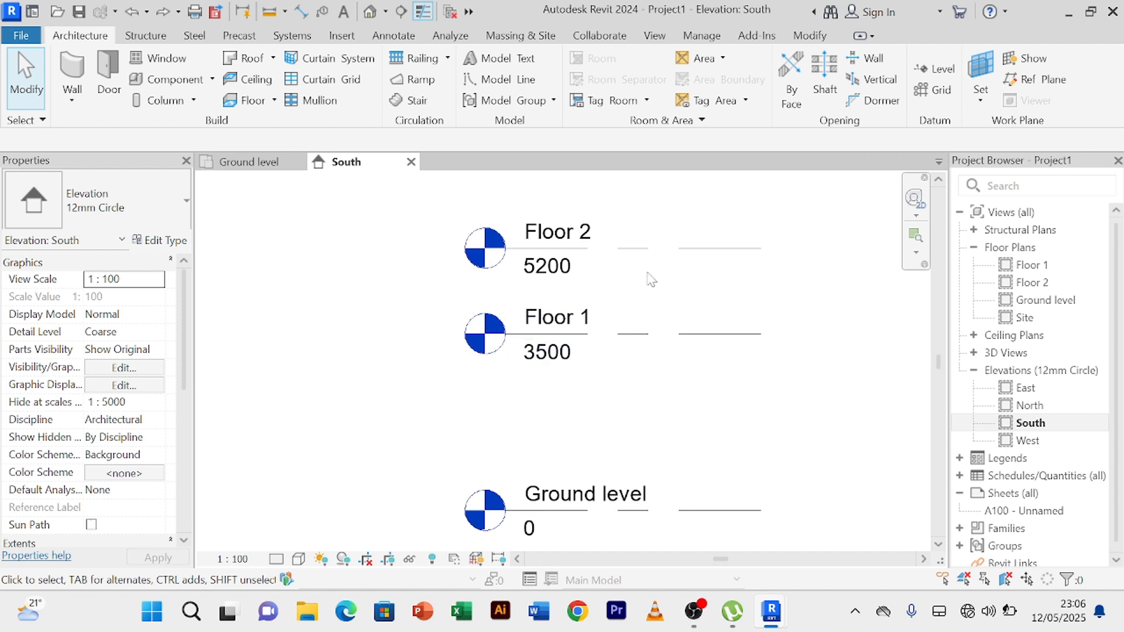
# Rename the topmost level to "Roof Plan" in the South elevation.
pyautogui.click(589, 234)
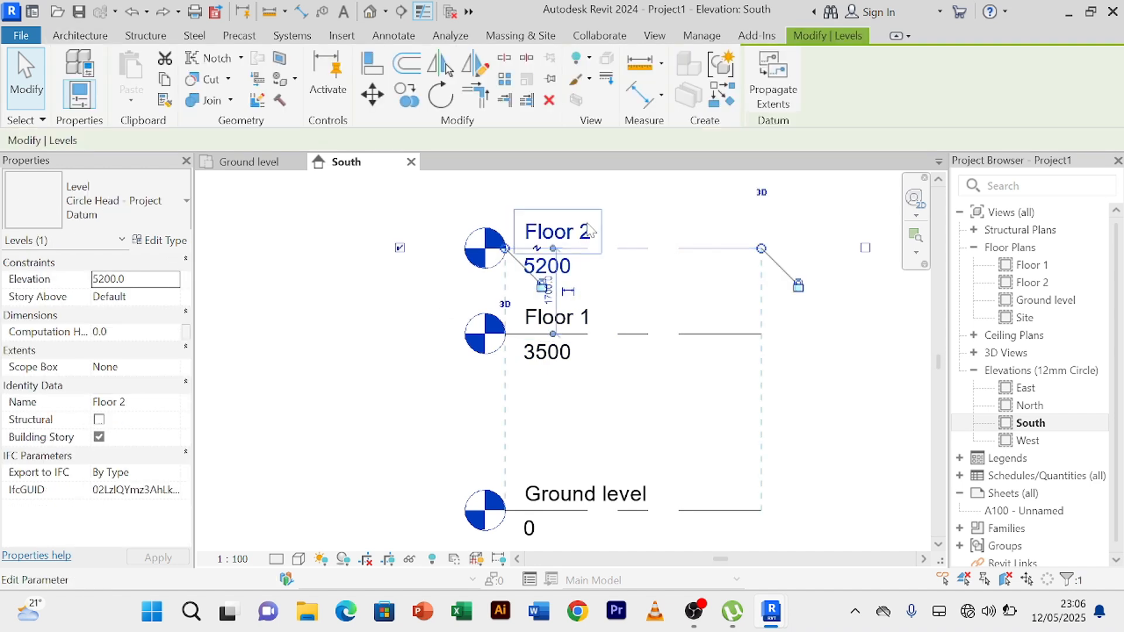
pyautogui.click(590, 231)
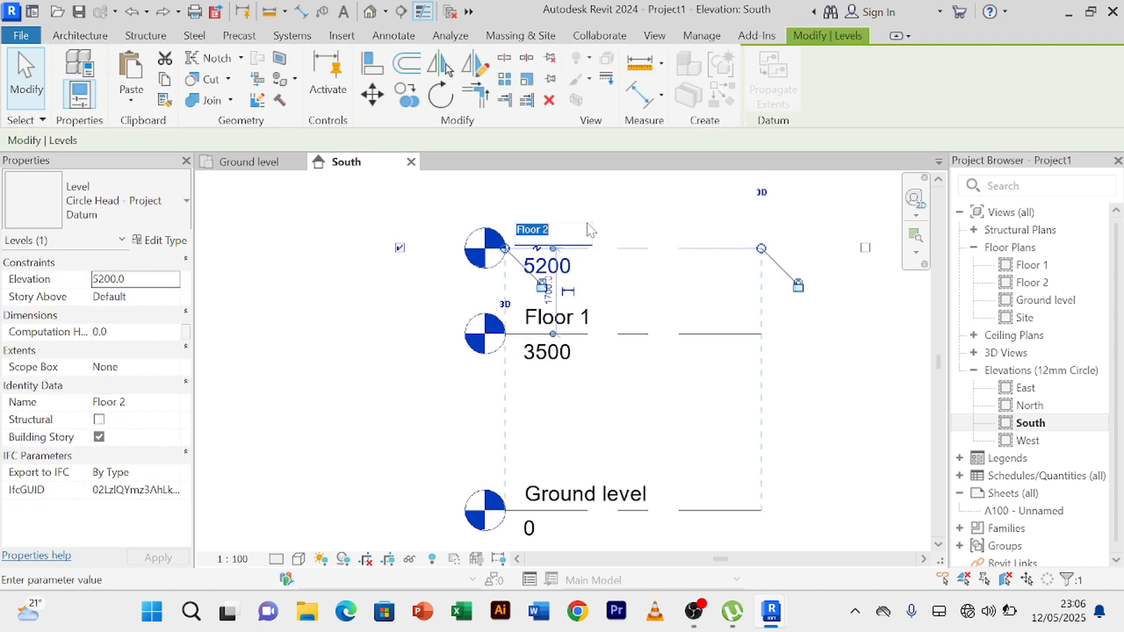
pyautogui.write('Roof Plan')
pyautogui.click(418, 322)
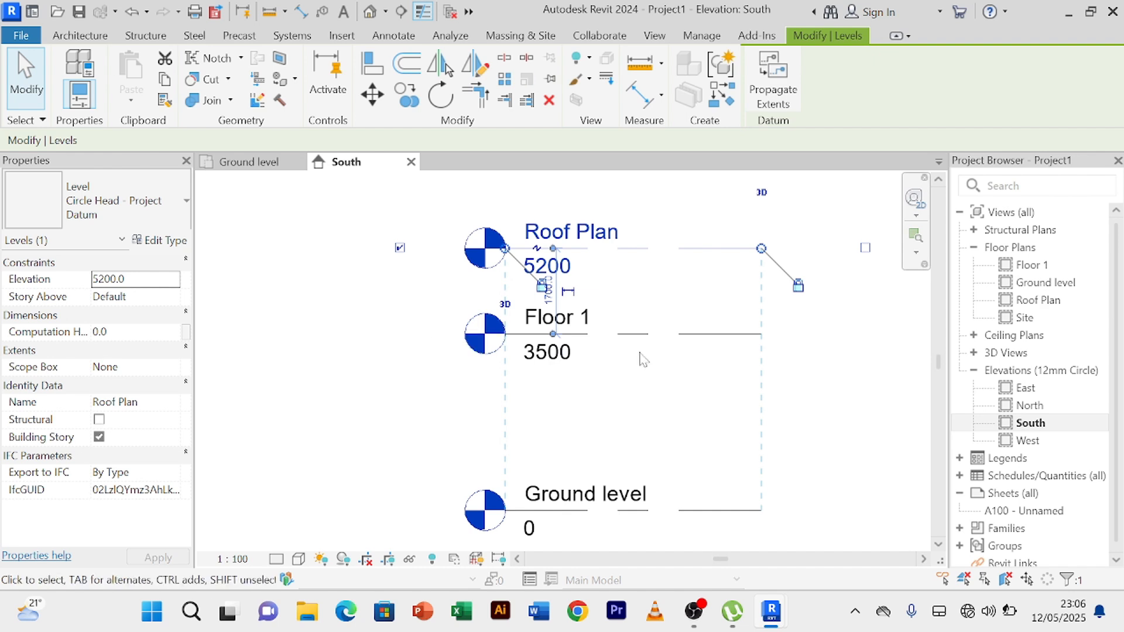
pyautogui.click(641, 383)
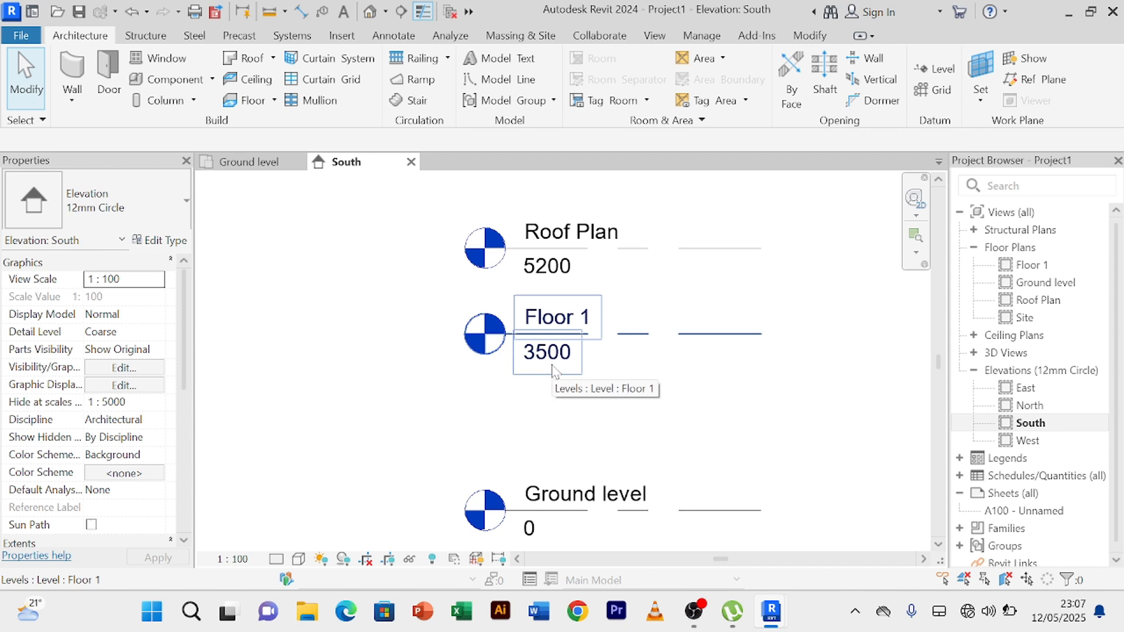
# Set the elevation of the Roof Plan level to 7000.
pyautogui.click(564, 274)
pyautogui.click(577, 274)
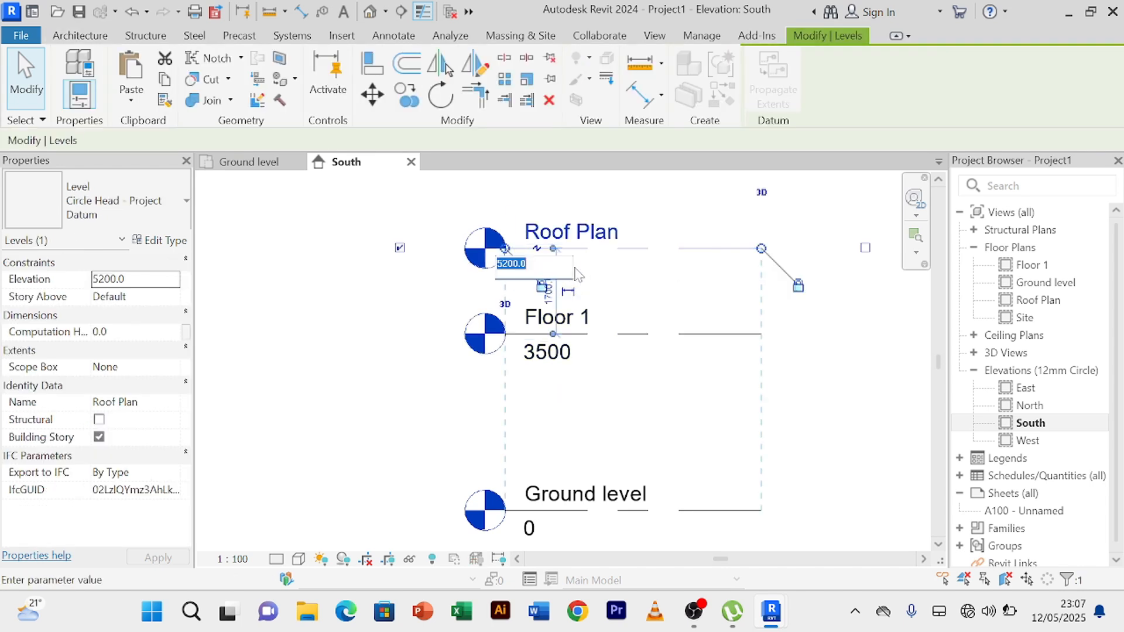
pyautogui.write('7000')
pyautogui.press('Return')
pyautogui.scroll(-2, 448, 369)
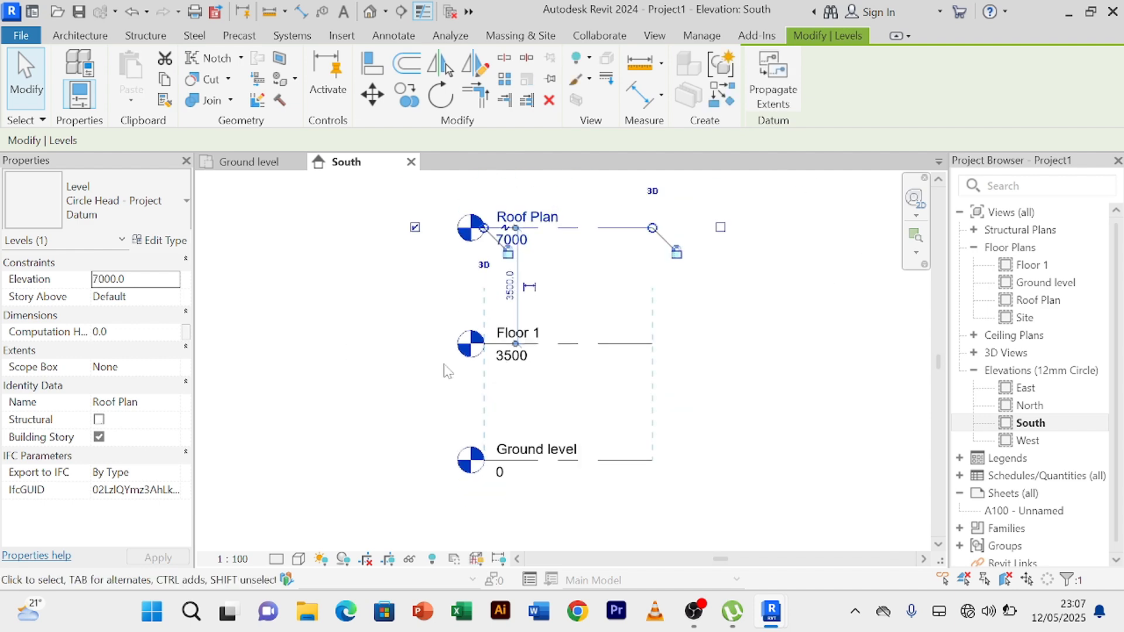
pyautogui.moveTo(699, 333); pyautogui.dragTo(714, 384, button='middle')
pyautogui.click(703, 380)
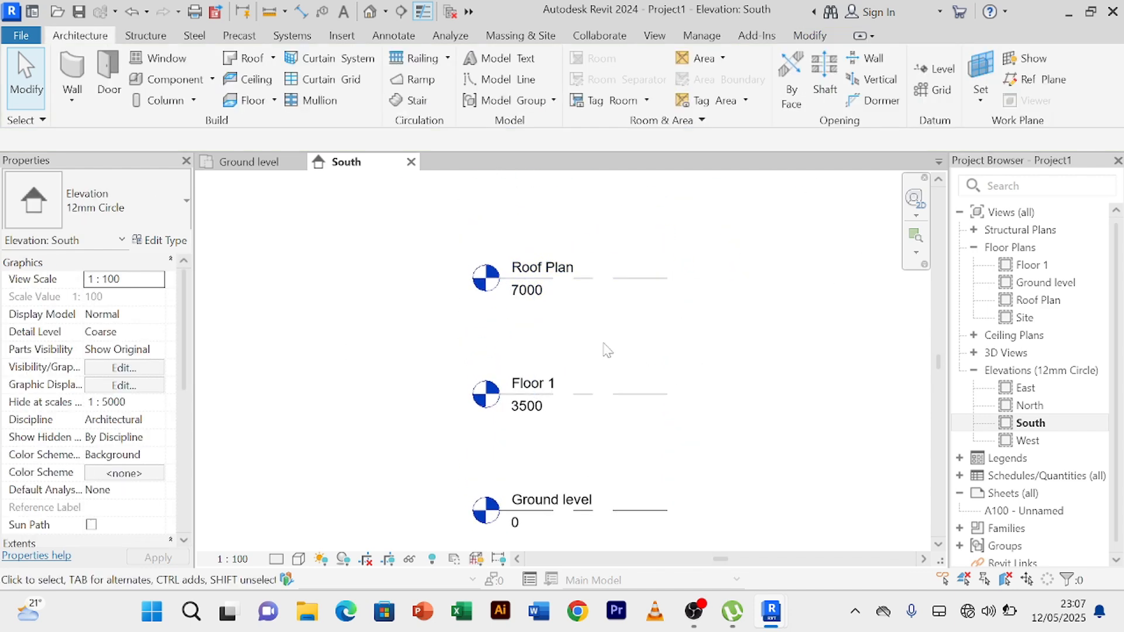
# Check the vertical spacing of the Roof Plan and Floor 1 levels relative to their neighbouring levels.
pyautogui.click(585, 279)
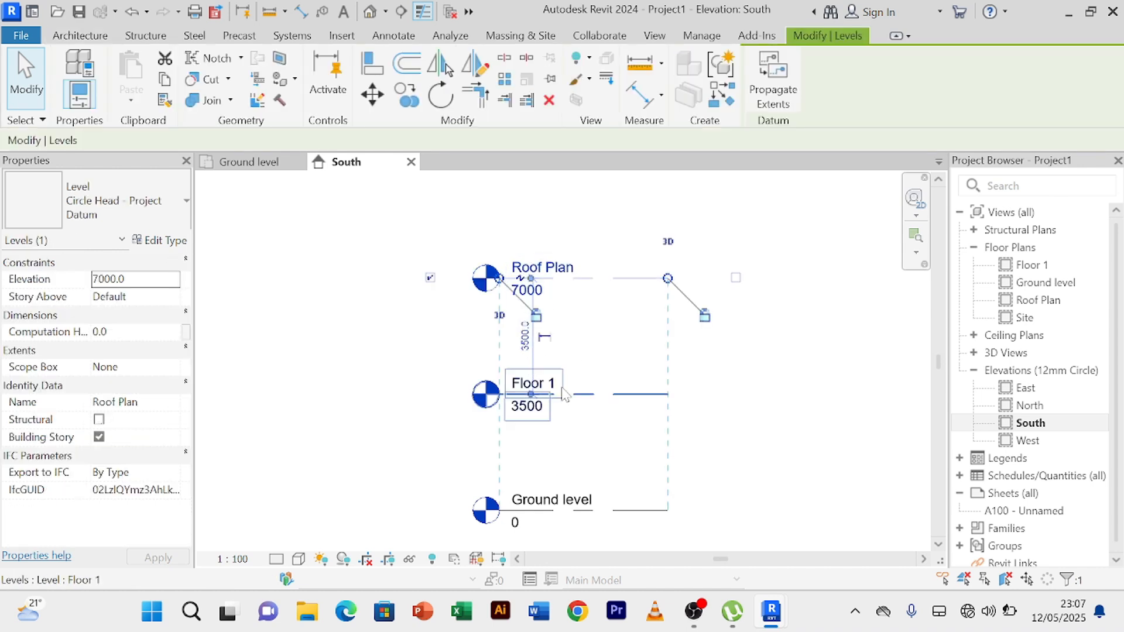
pyautogui.click(770, 484)
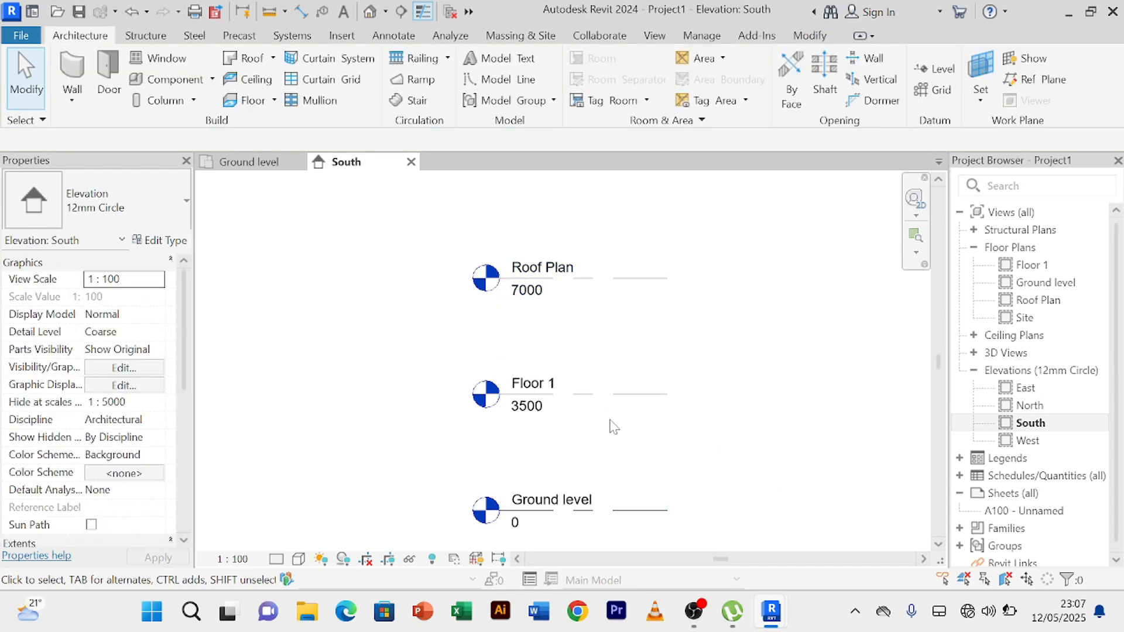
pyautogui.click(606, 397)
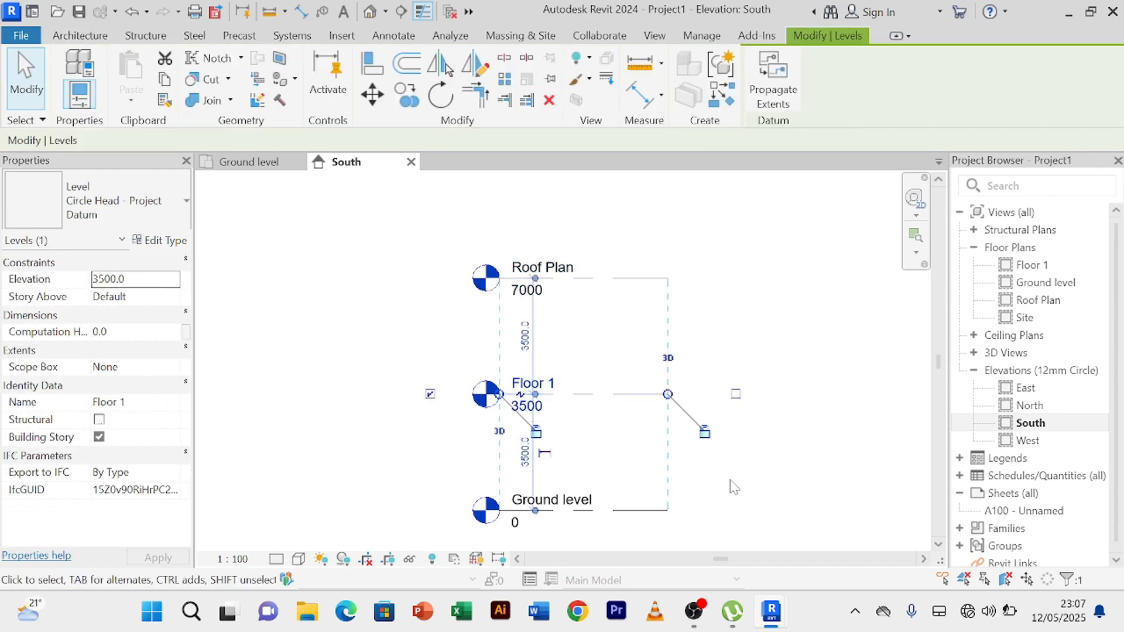
pyautogui.click(765, 478)
# Draw a new level about 2000 mm below Ground level, aligned with the ends of the levels above, and finish level placement.
pyautogui.scroll(-2, 765, 480)
pyautogui.moveTo(745, 421); pyautogui.dragTo(702, 353, button='middle')
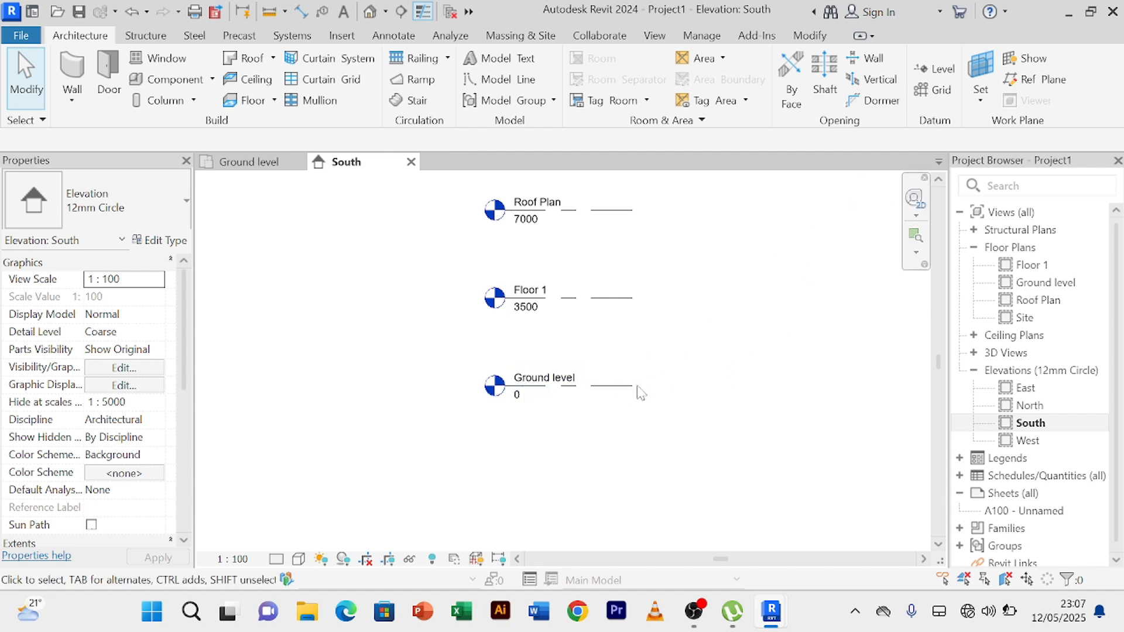
pyautogui.click(622, 393)
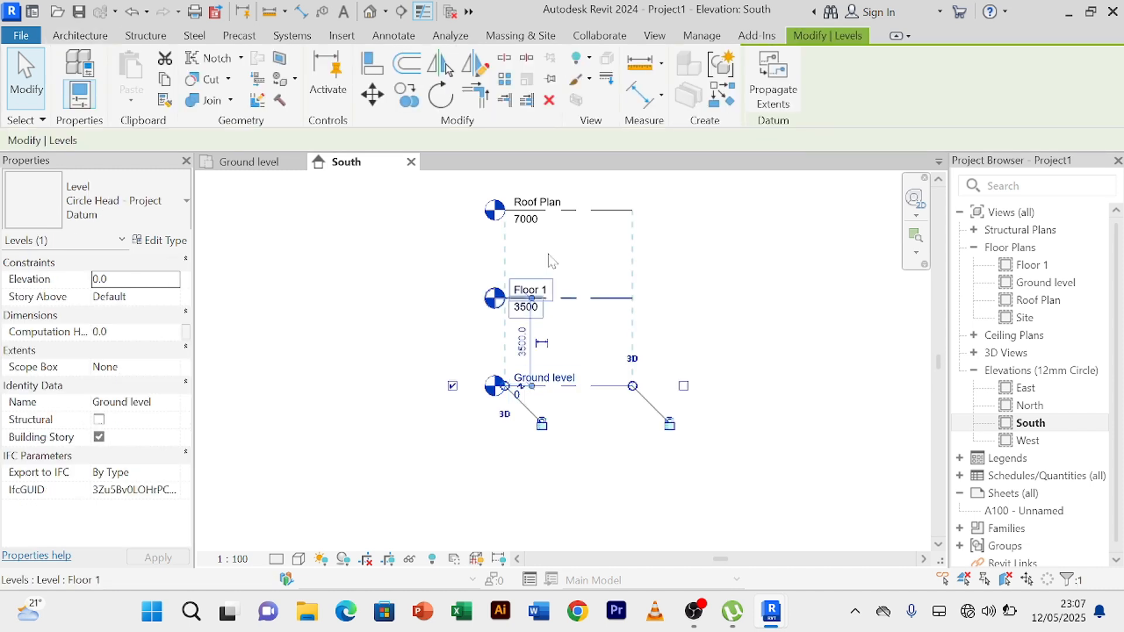
pyautogui.click(721, 101)
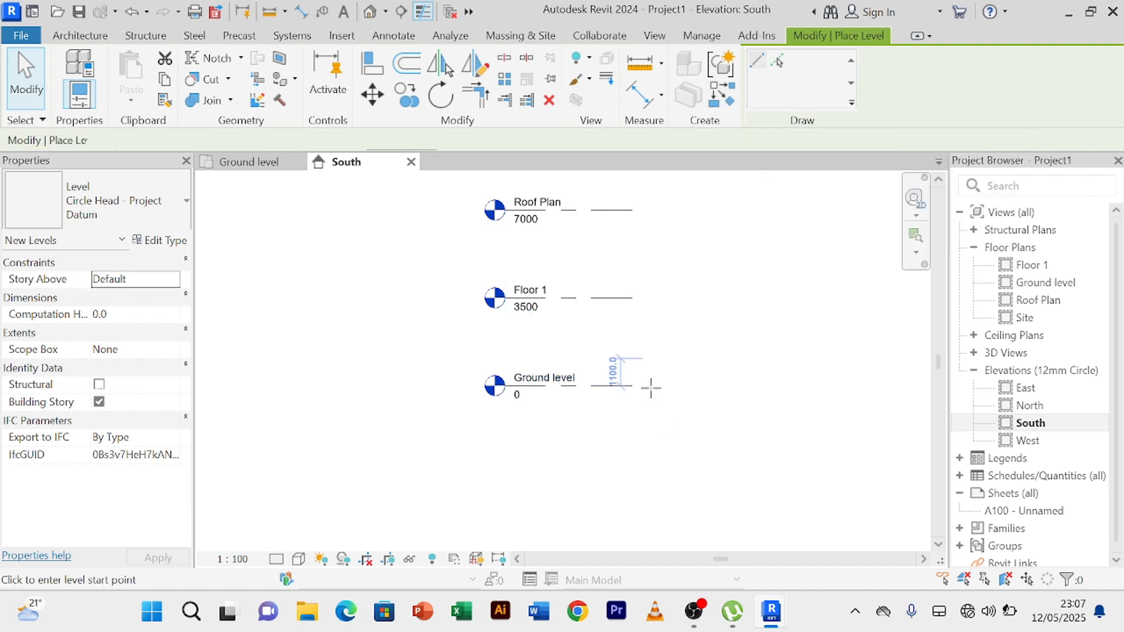
pyautogui.click(504, 437)
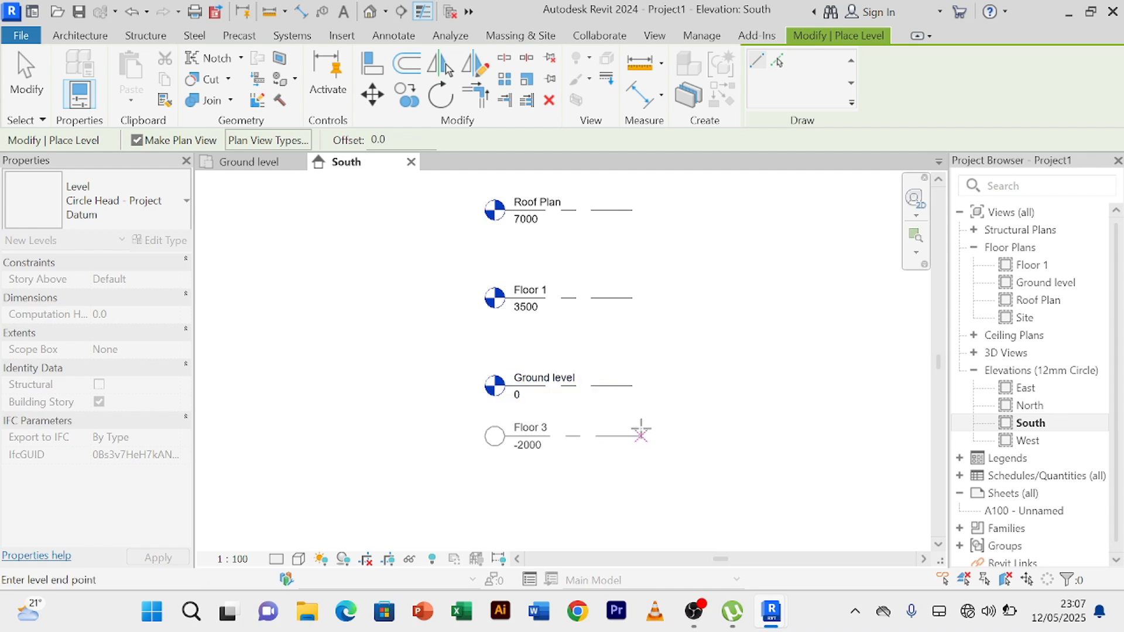
pyautogui.click(633, 436)
pyautogui.rightClick(722, 306)
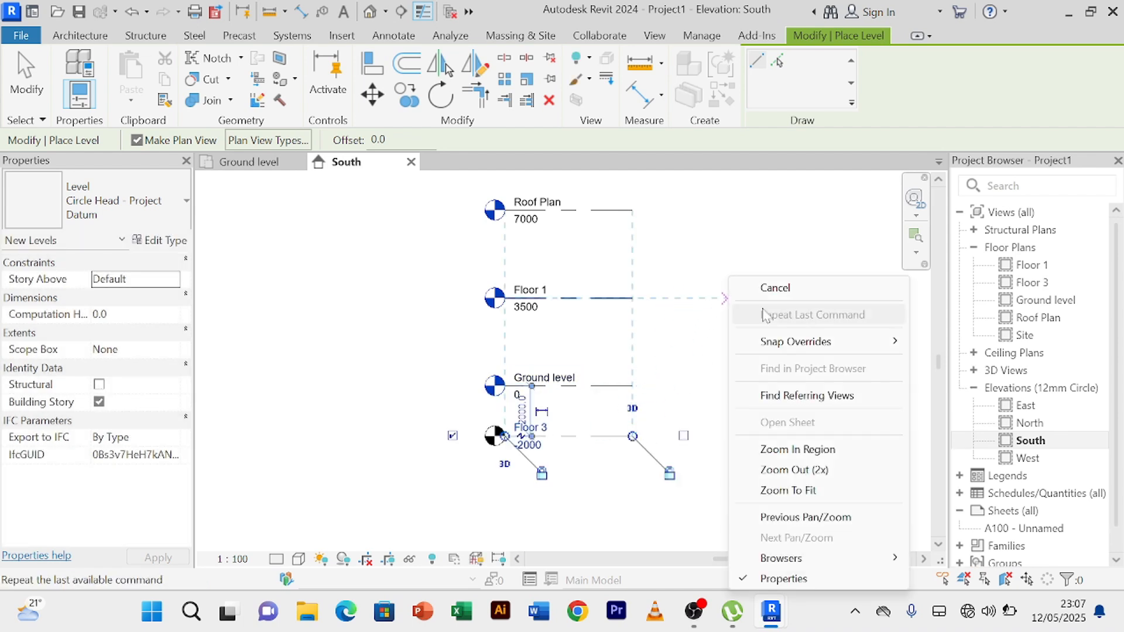
pyautogui.click(750, 284)
pyautogui.rightClick(750, 284)
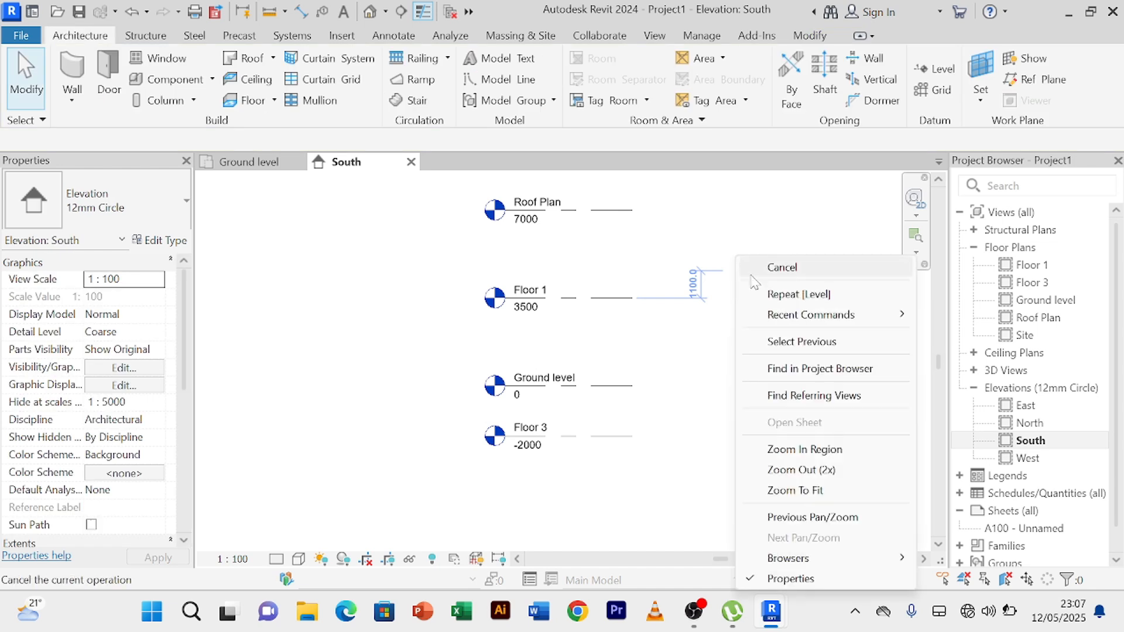
# Set the elevation of the lowest level, below Ground level, to -1500.
pyautogui.click(755, 268)
pyautogui.scroll(2, 660, 376)
pyautogui.scroll(1, 660, 376)
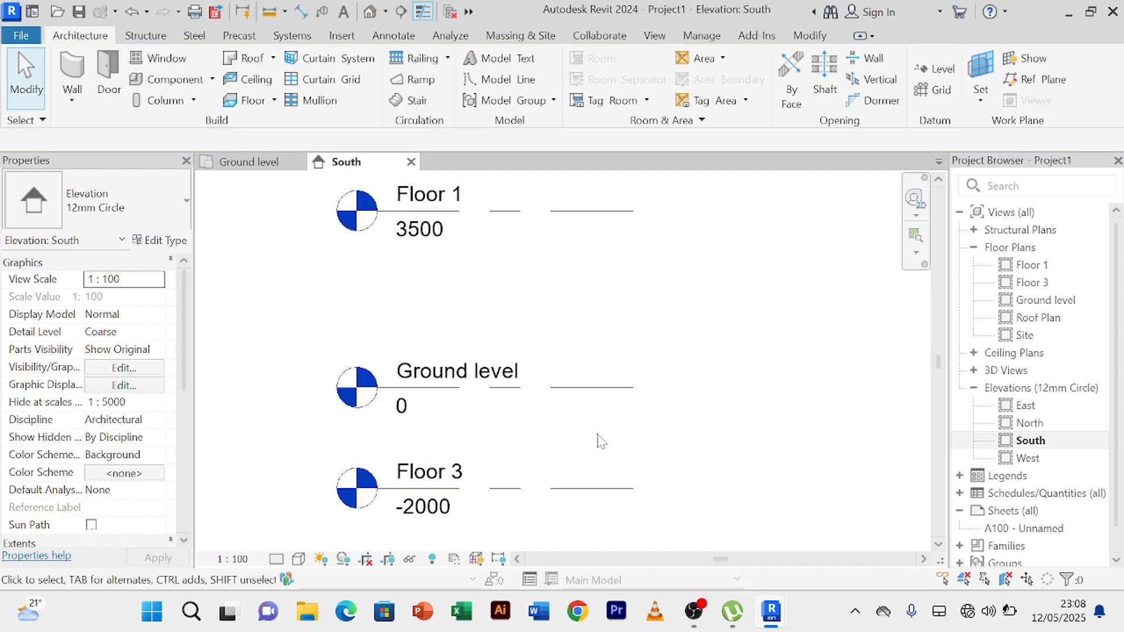
pyautogui.moveTo(644, 463); pyautogui.dragTo(786, 324, button='middle')
pyautogui.click(604, 385)
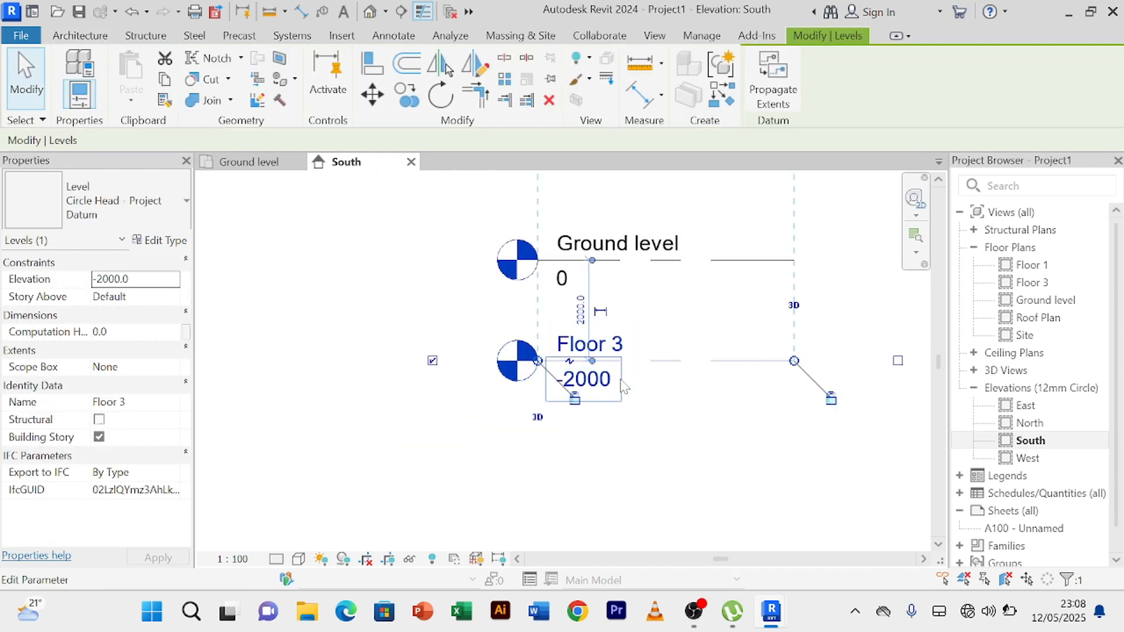
pyautogui.click(605, 385)
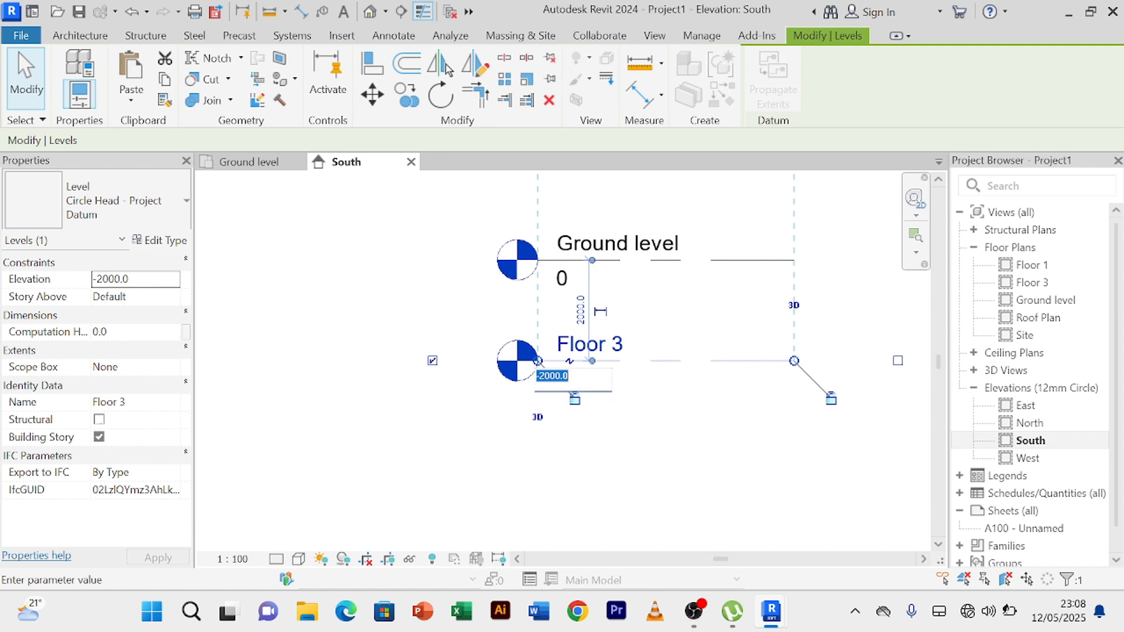
pyautogui.press('BackSpace')
pyautogui.write('-1500')
pyautogui.press('Return')
pyautogui.press('Escape')
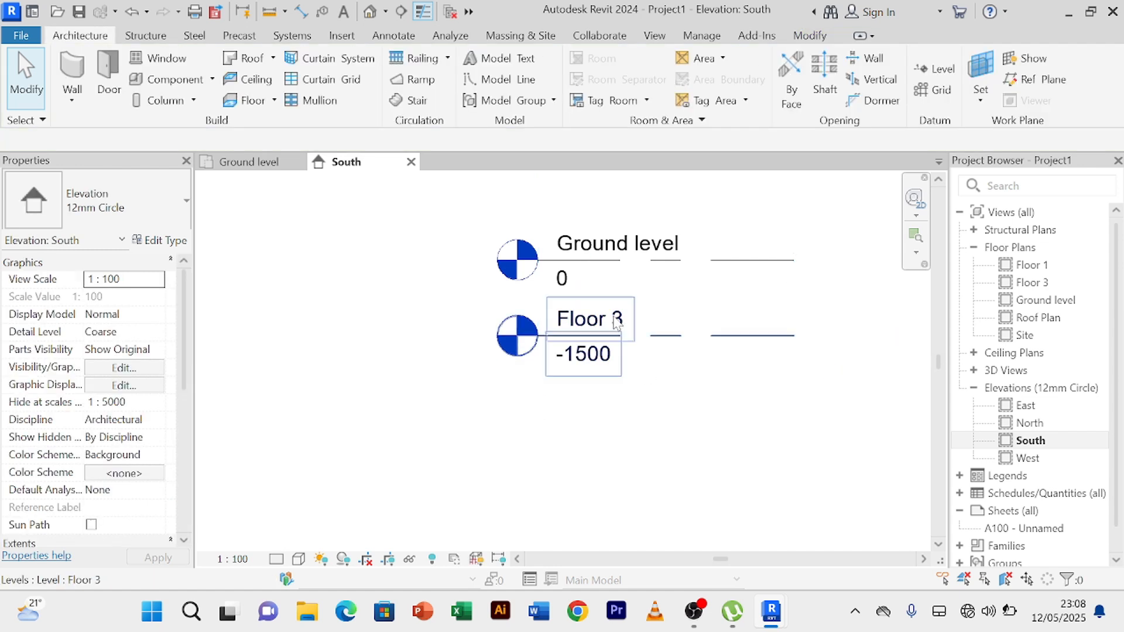
# Rename the level below Ground level to "Foundation Level".
pyautogui.click(615, 321)
pyautogui.click(614, 321)
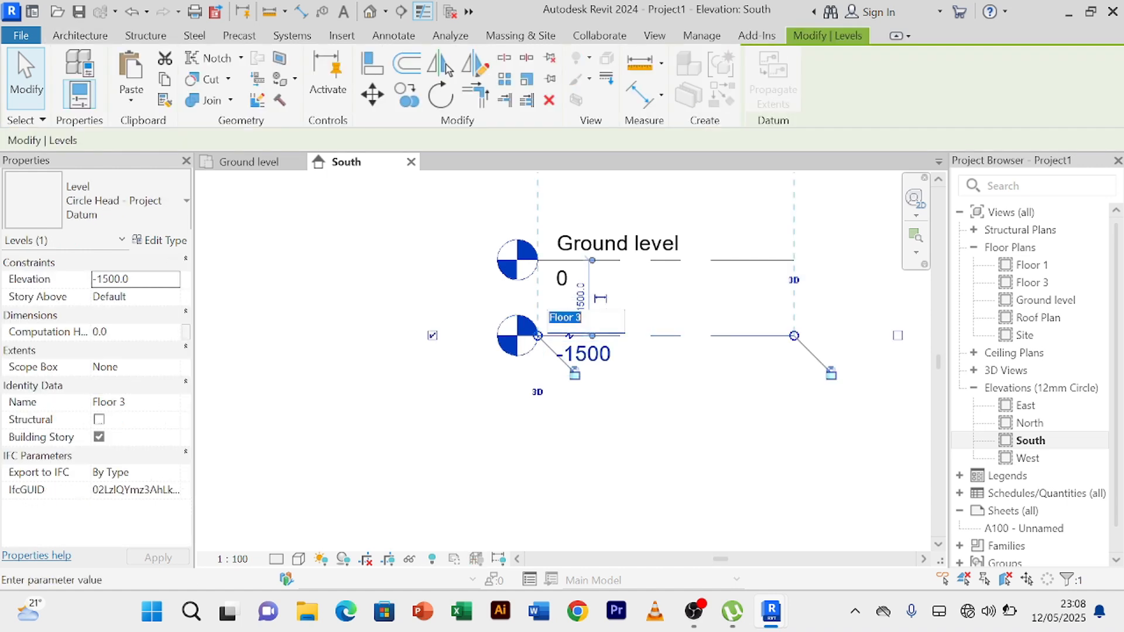
pyautogui.write('roundat')
pyautogui.write('ion')
pyautogui.write(' Leve')
pyautogui.write('l')
pyautogui.press('Return')
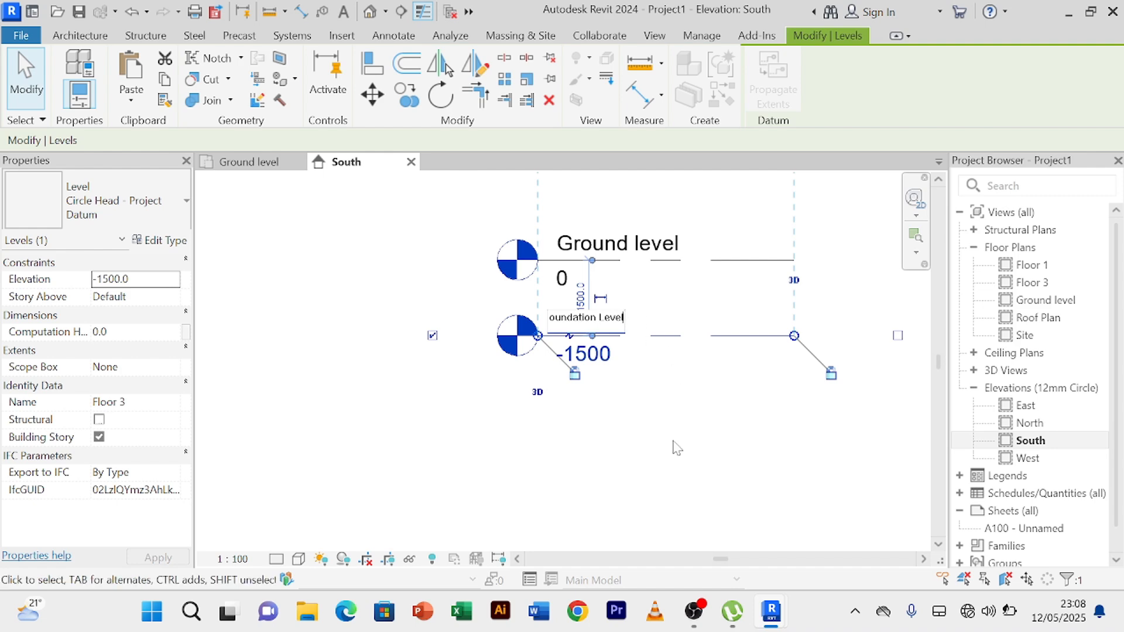
pyautogui.scroll(-2, 672, 447)
pyautogui.click(450, 335)
pyautogui.moveTo(451, 335); pyautogui.dragTo(353, 451, button='middle')
pyautogui.scroll(-2, 761, 393)
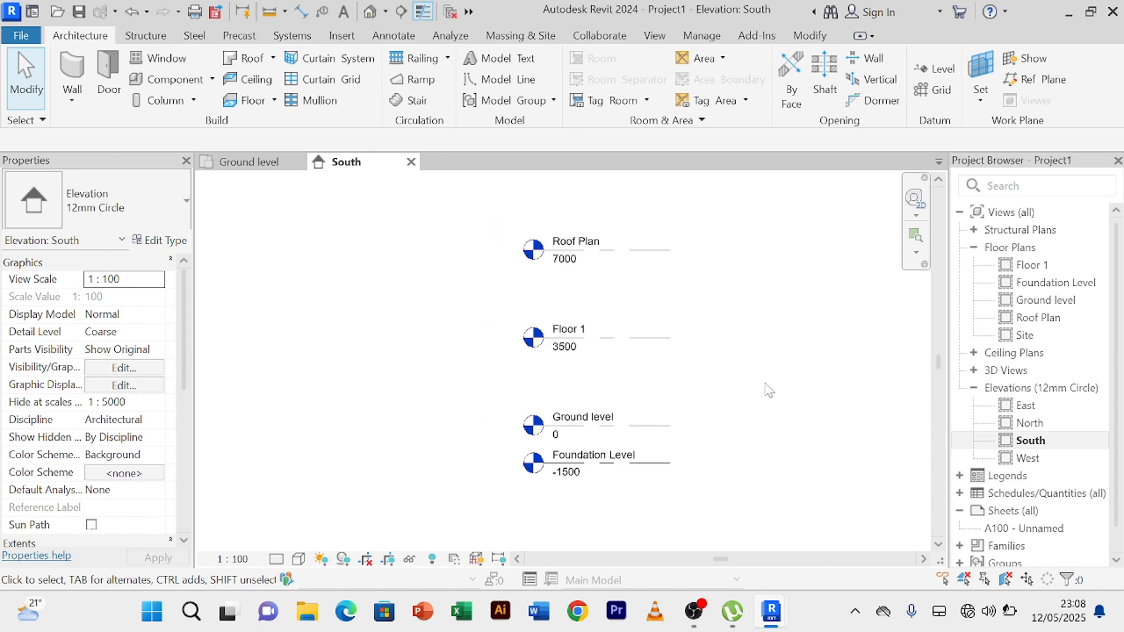
# Examine the names, elevations and spacing of all levels in the South elevation.
pyautogui.moveTo(776, 391); pyautogui.dragTo(702, 370, button='middle')
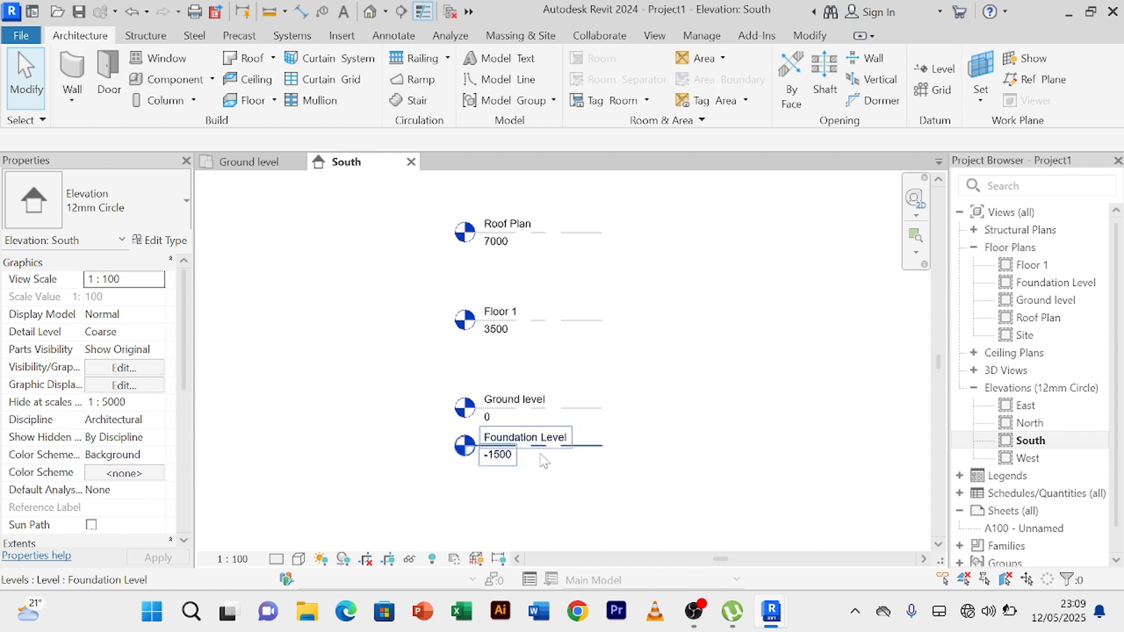
pyautogui.scroll(3, 634, 419)
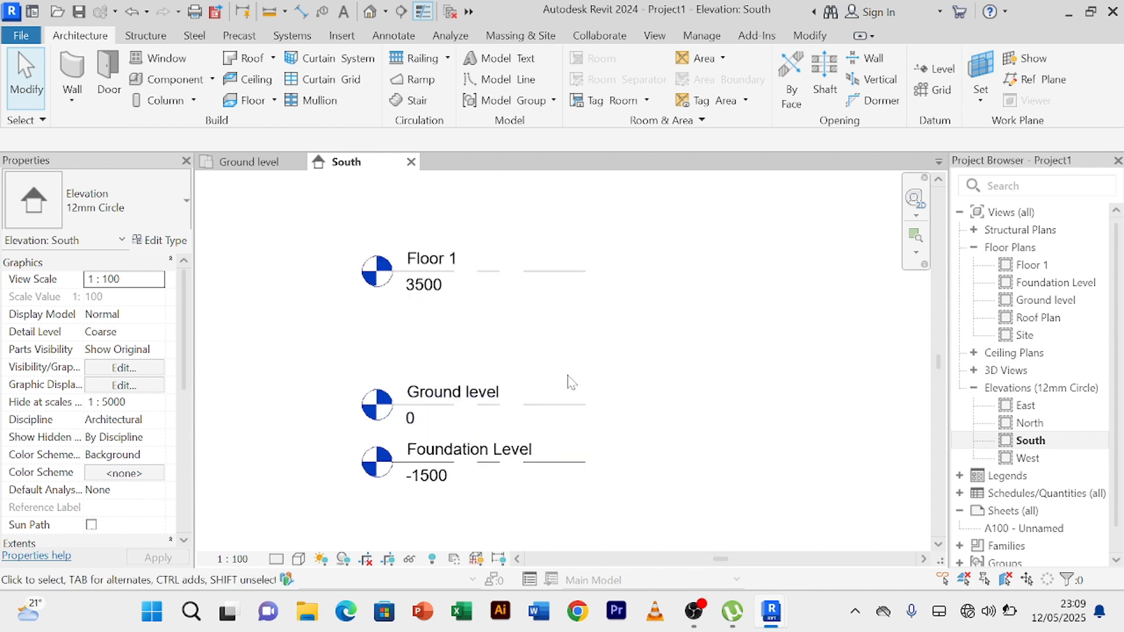
pyautogui.scroll(-2, 565, 351)
pyautogui.scroll(-1, 554, 271)
pyautogui.moveTo(582, 282); pyautogui.dragTo(649, 297, button='middle')
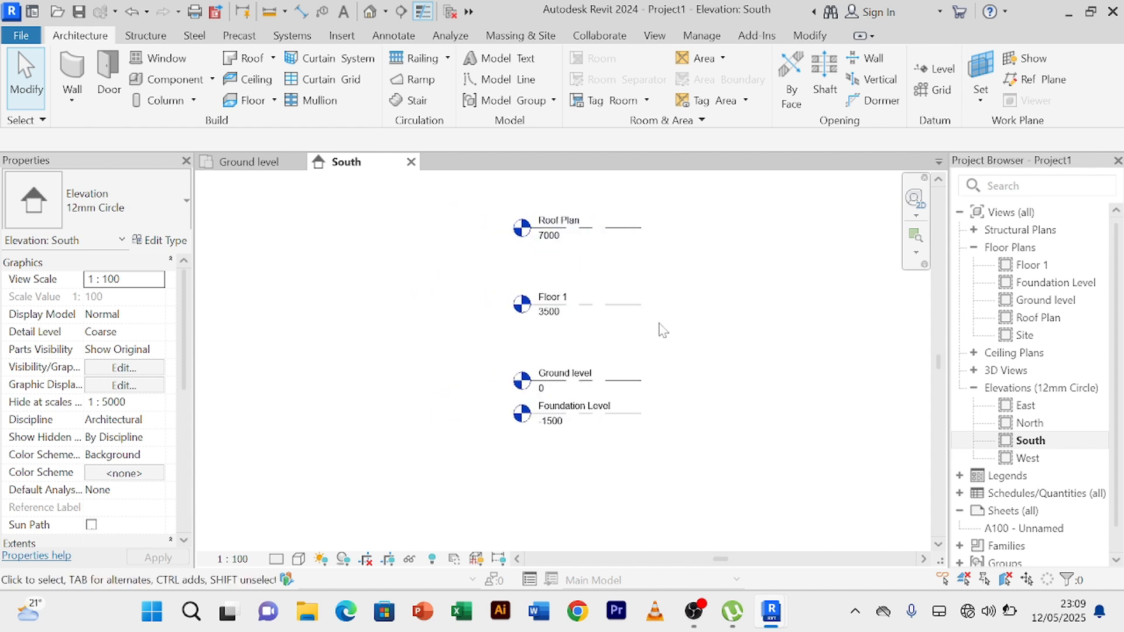
pyautogui.scroll(-1, 653, 328)
pyautogui.moveTo(650, 329); pyautogui.dragTo(612, 331, button='middle')
pyautogui.scroll(2, 611, 316)
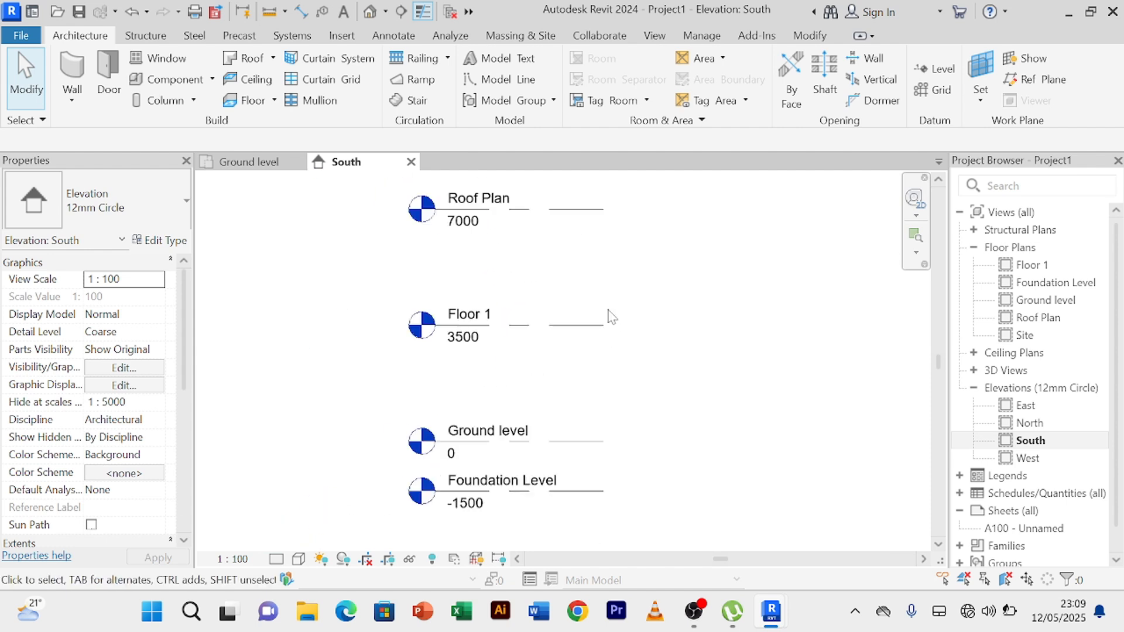
pyautogui.scroll(-1, 611, 316)
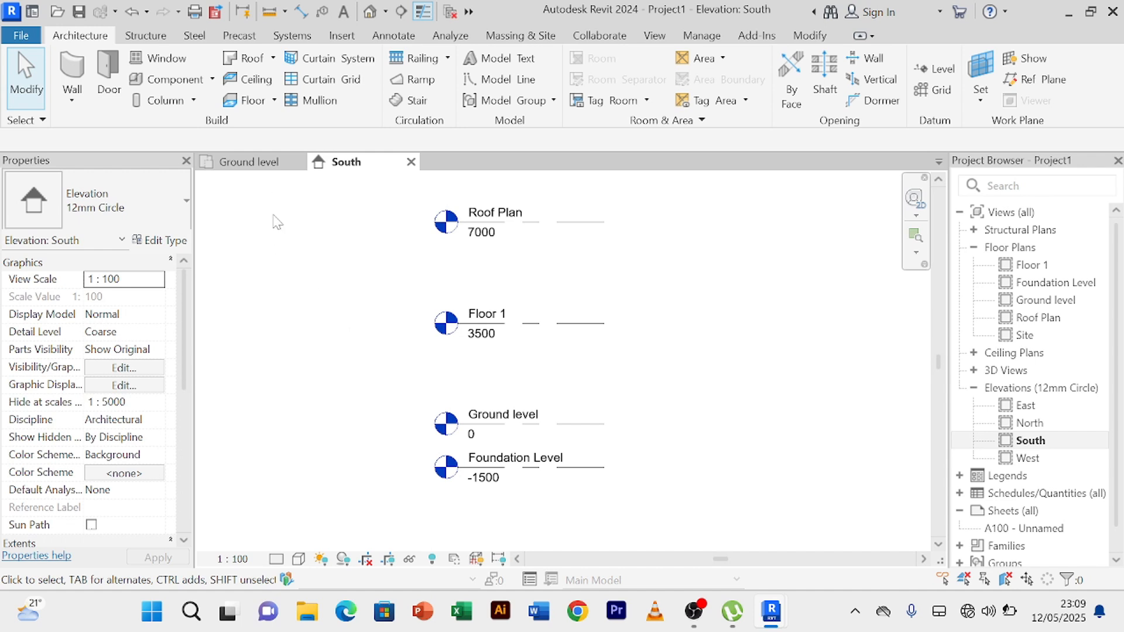
# Switch to the Ground level floor plan and bring all four elevation markers into view.
pyautogui.click(249, 162)
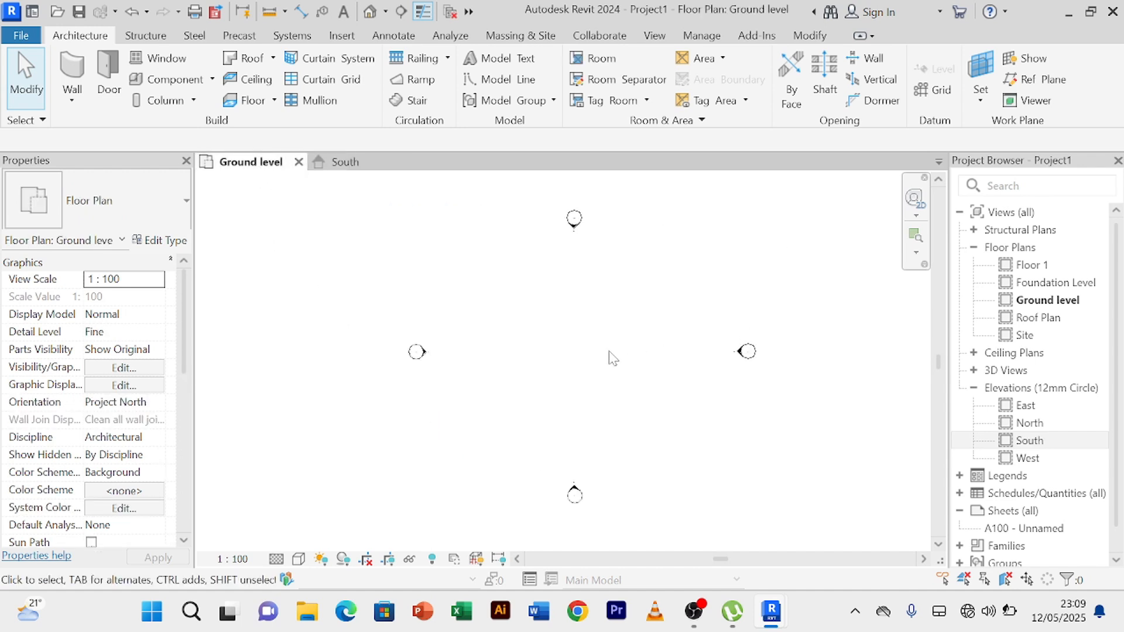
pyautogui.scroll(-2, 615, 360)
pyautogui.moveTo(617, 364); pyautogui.dragTo(566, 336, button='middle')
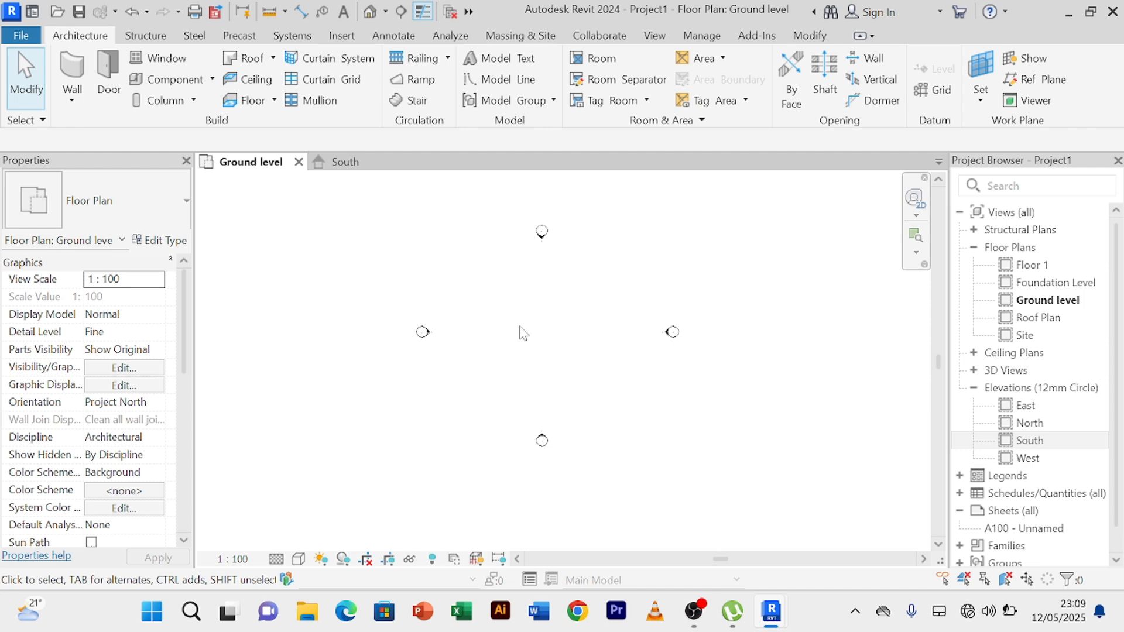
pyautogui.click(22, 36)
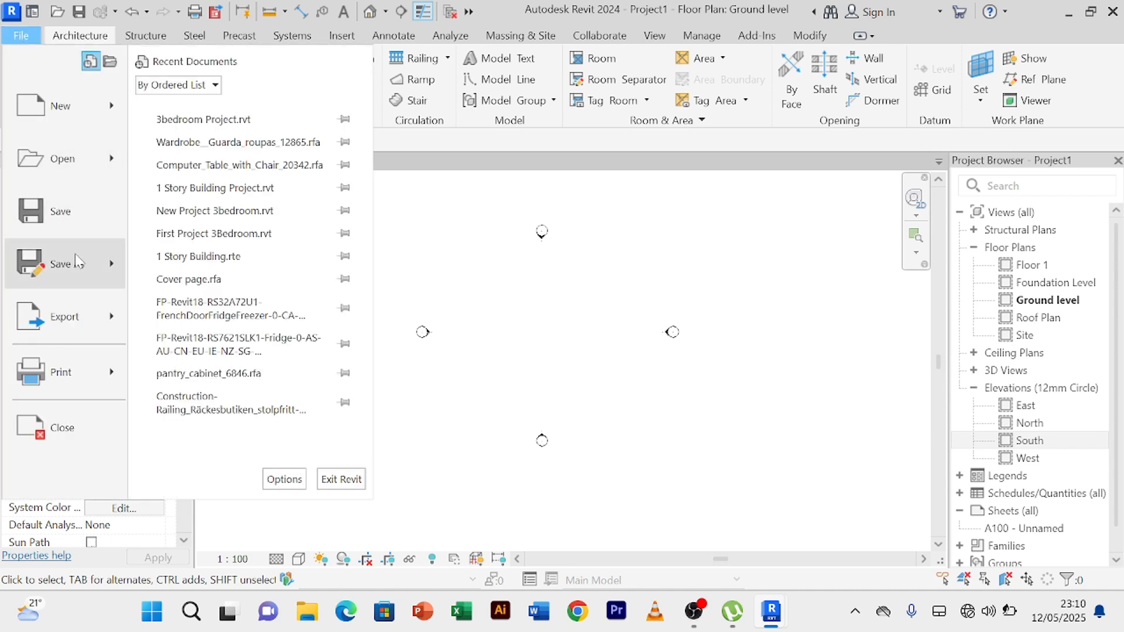
pyautogui.moveTo(89, 270)
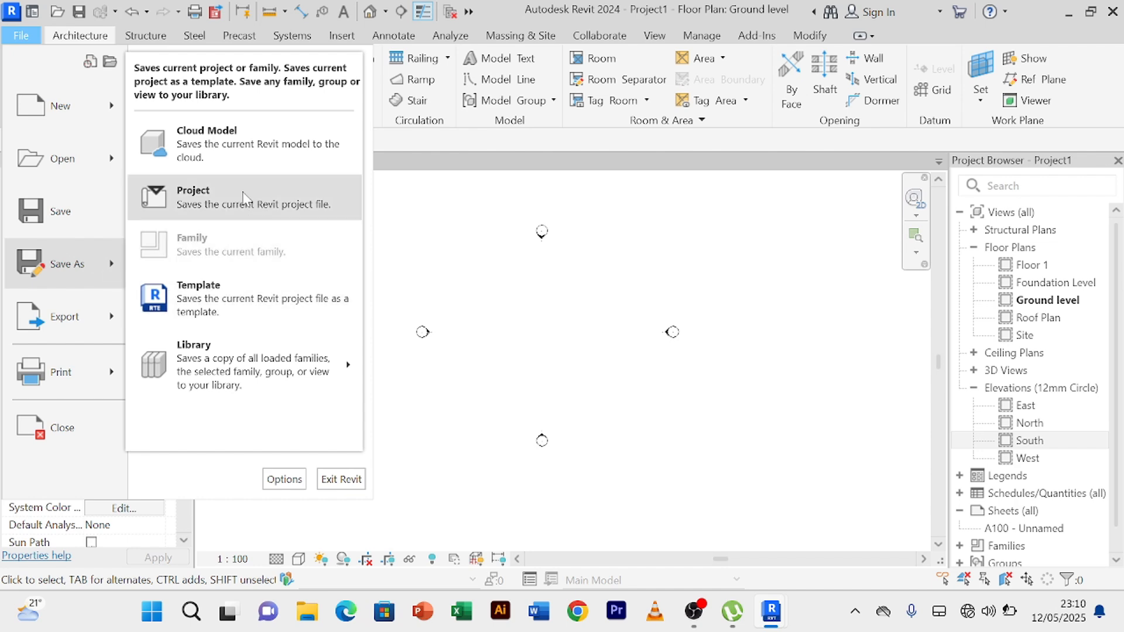
pyautogui.click(239, 198)
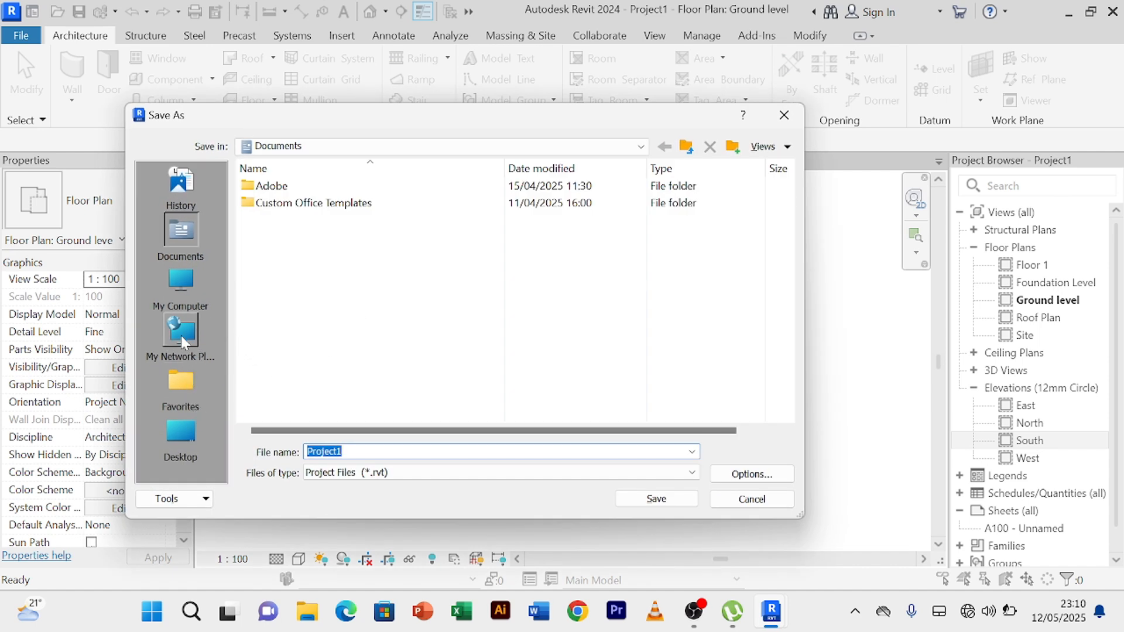
pyautogui.click(188, 292)
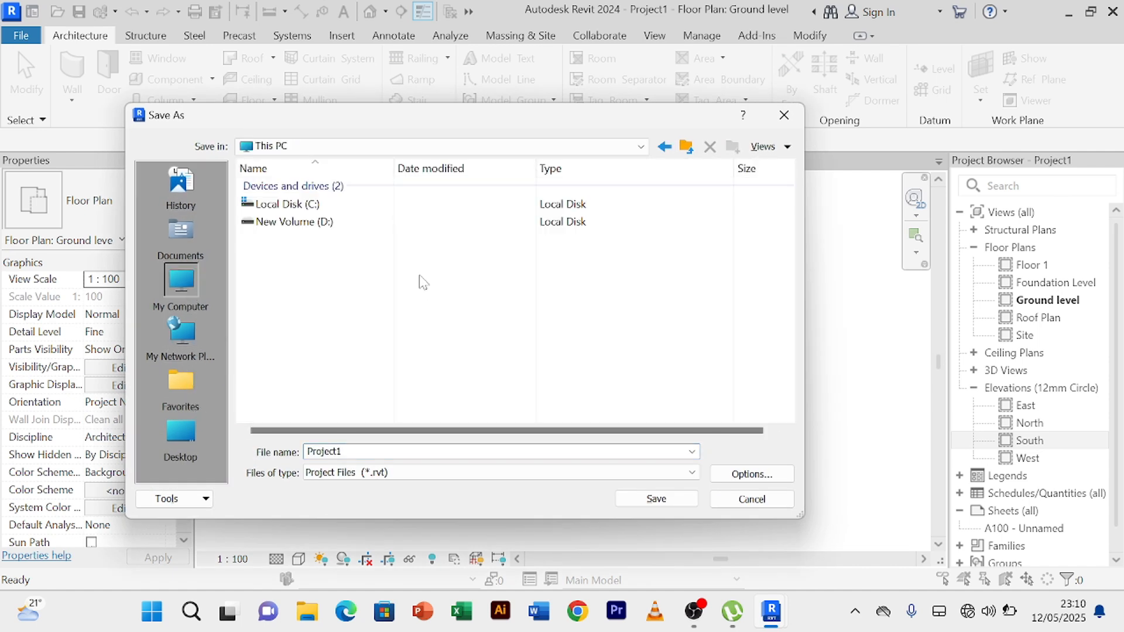
pyautogui.doubleClick(312, 232)
pyautogui.scroll(-1, 380, 318)
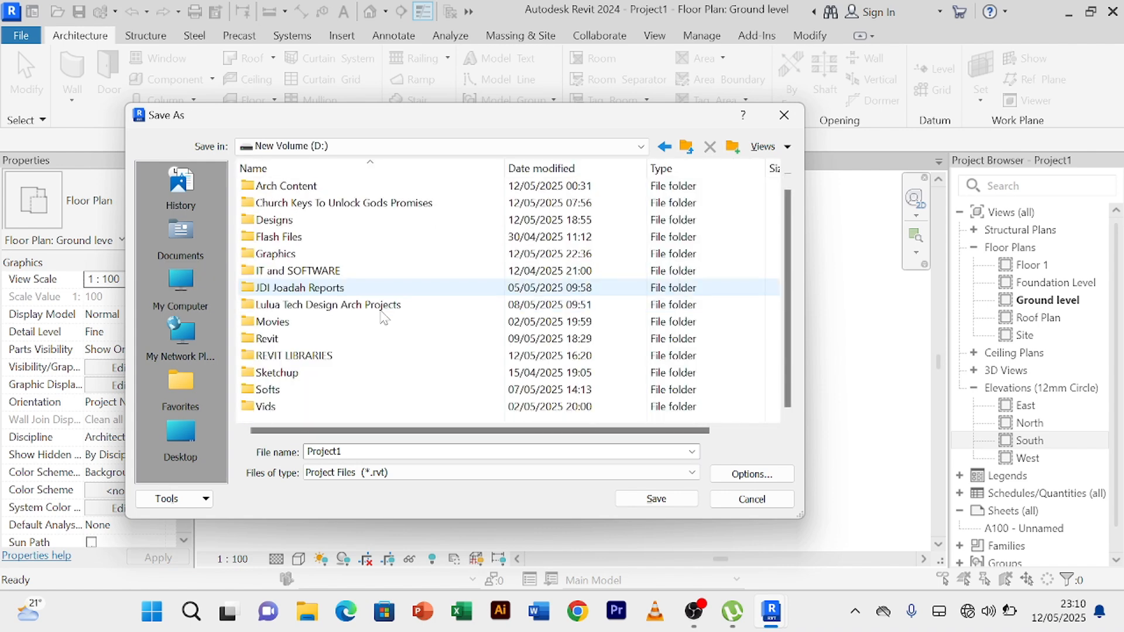
pyautogui.scroll(1, 378, 404)
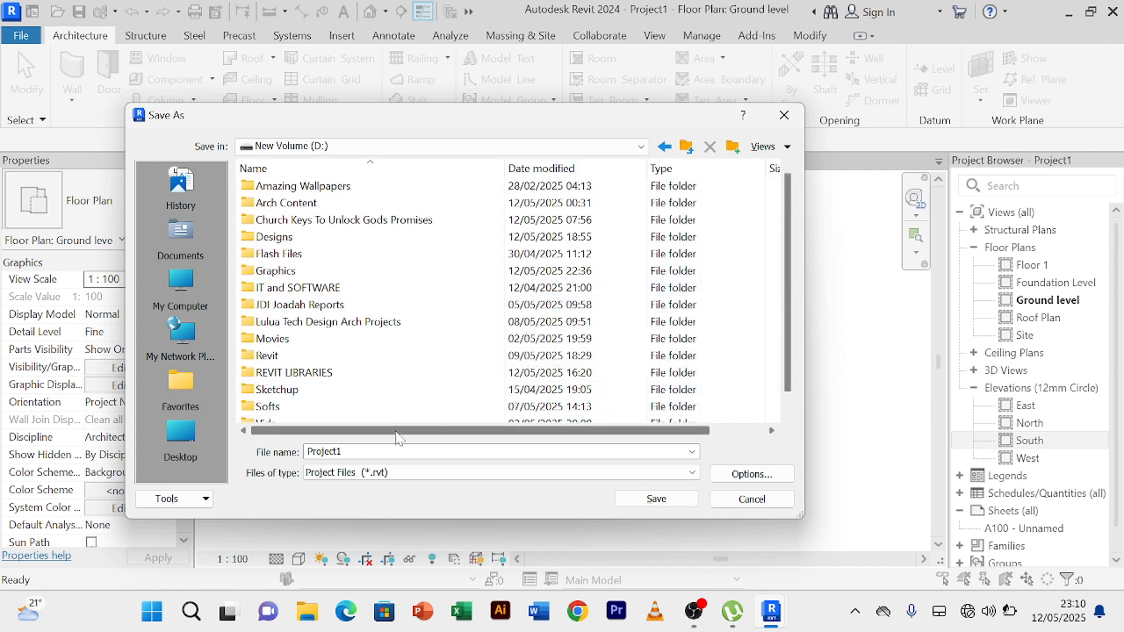
pyautogui.doubleClick(387, 451)
pyautogui.click(389, 451)
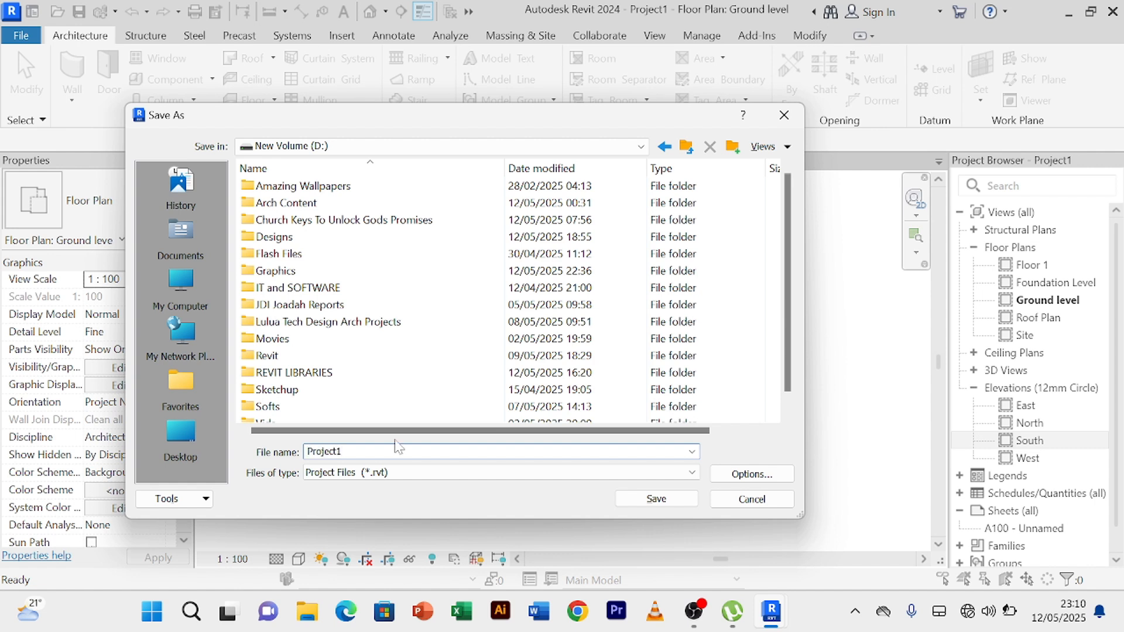
pyautogui.write('YouTube')
pyautogui.scroll(-1, 414, 404)
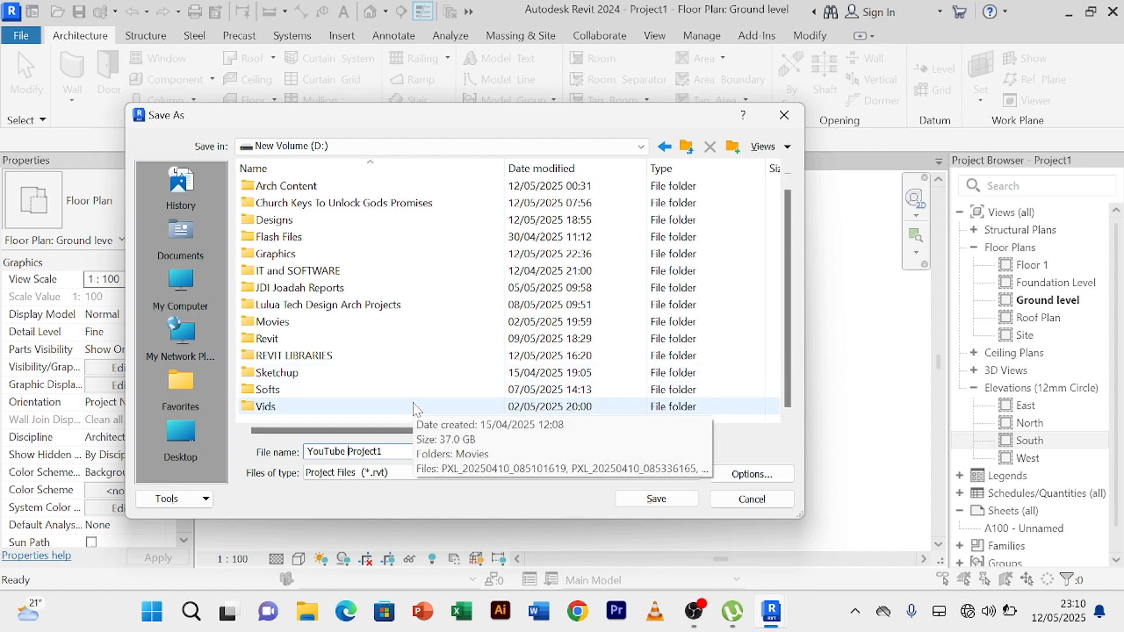
pyautogui.scroll(1, 414, 404)
pyautogui.press('Down')
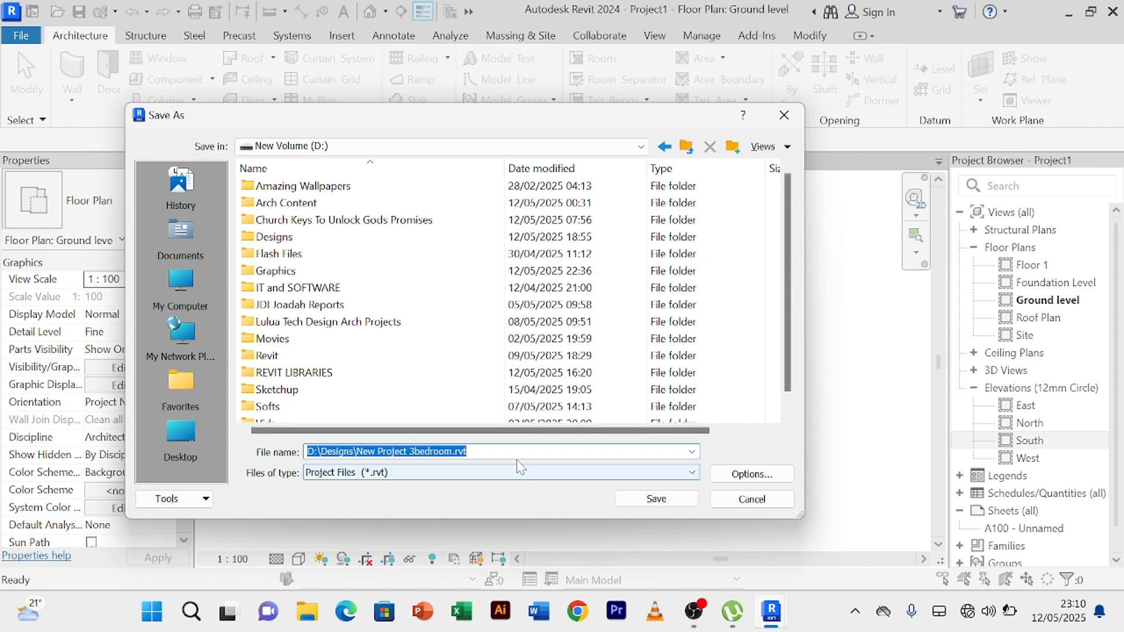
pyautogui.press('Down')
pyautogui.press('Down')
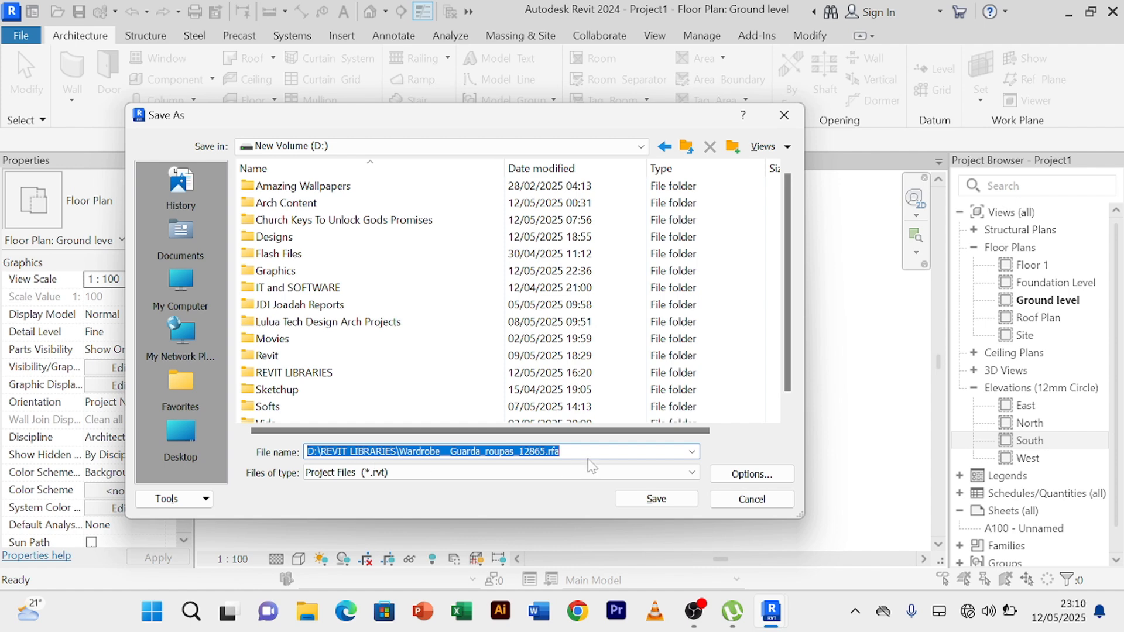
pyautogui.click(692, 453)
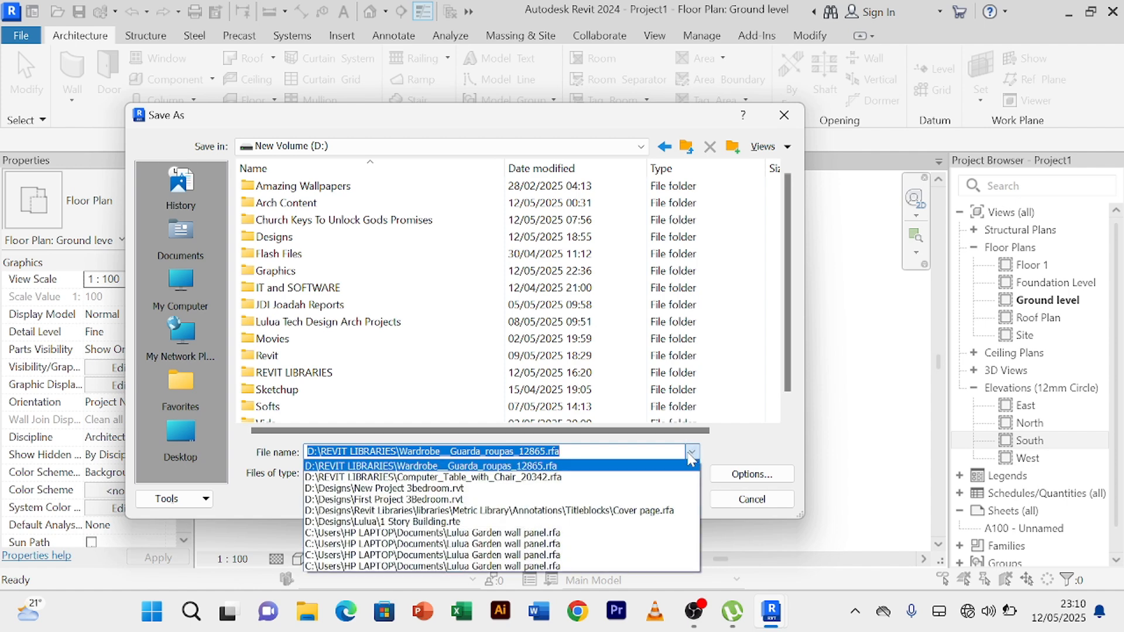
pyautogui.click(691, 455)
pyautogui.click(771, 498)
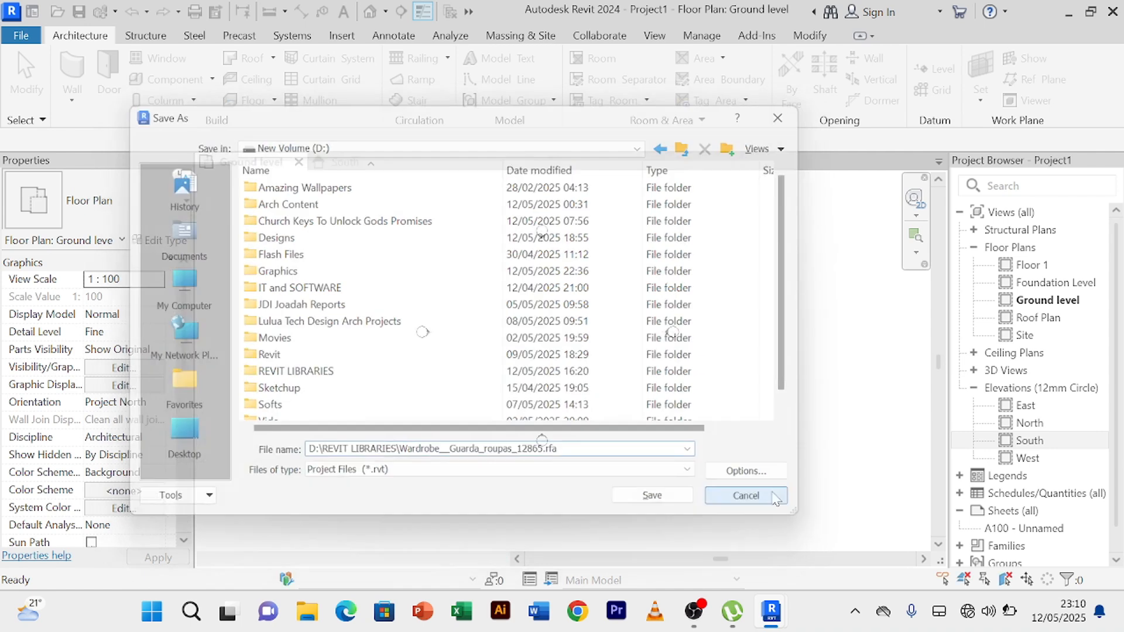
# Save the model as a project file named "YouTube Project1" on New Volume (D:).
pyautogui.click(22, 35)
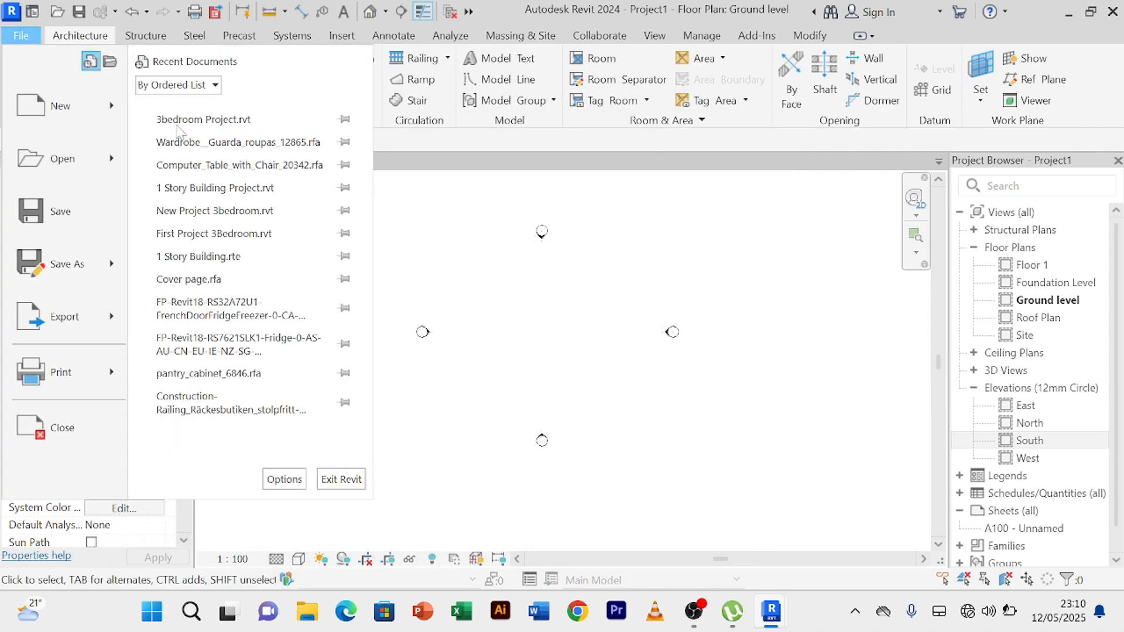
pyautogui.moveTo(107, 272)
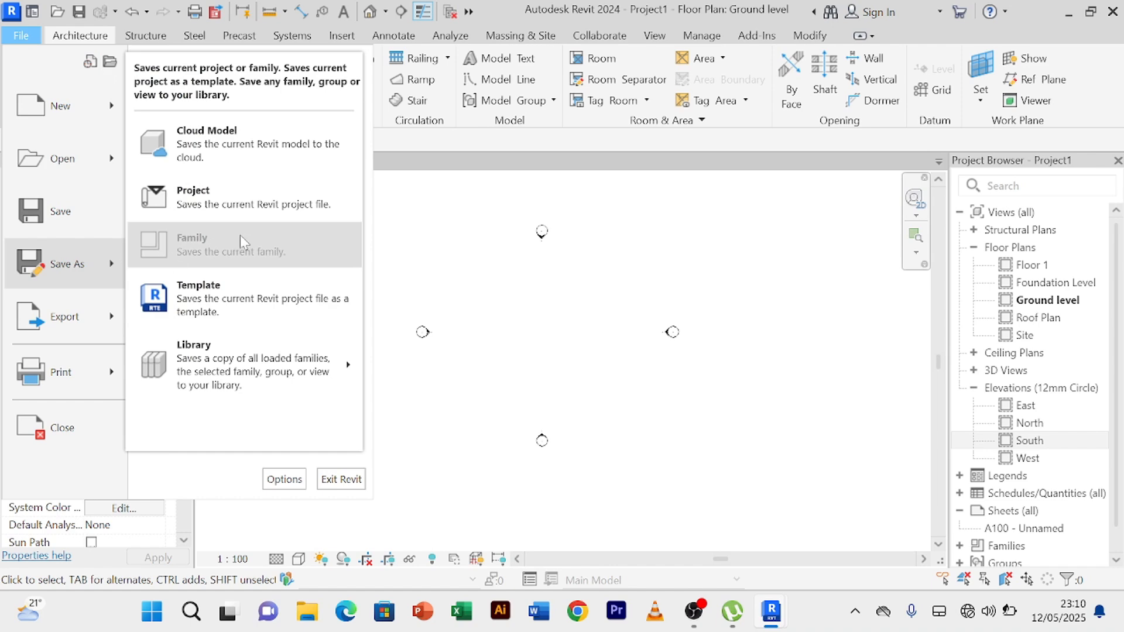
pyautogui.click(247, 193)
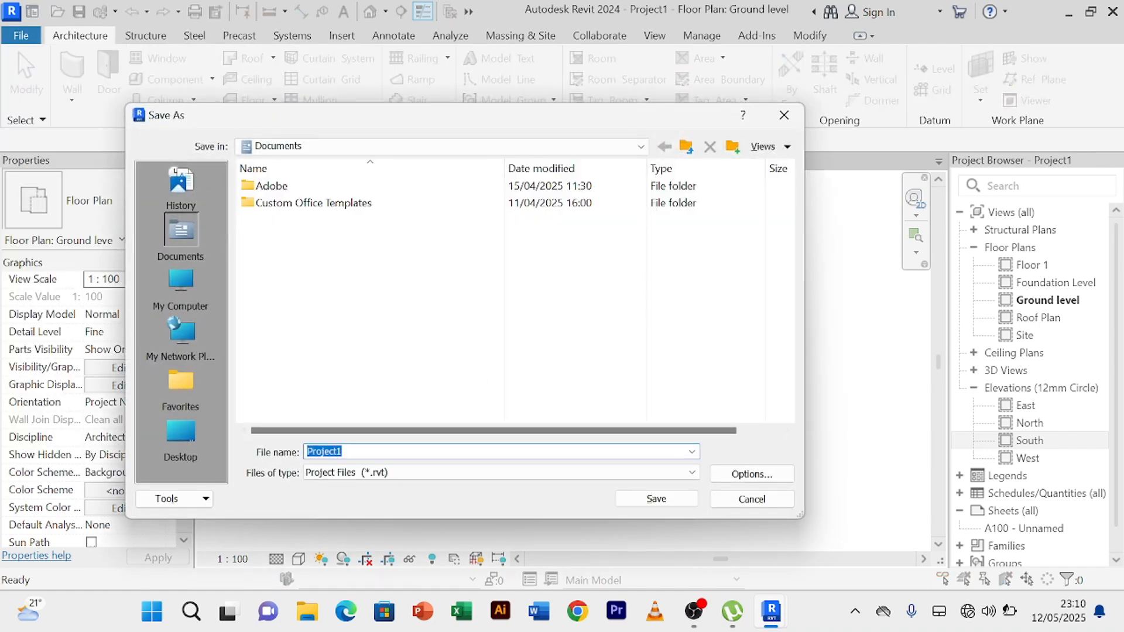
pyautogui.click(308, 452)
pyautogui.write('YouTube')
pyautogui.click(176, 280)
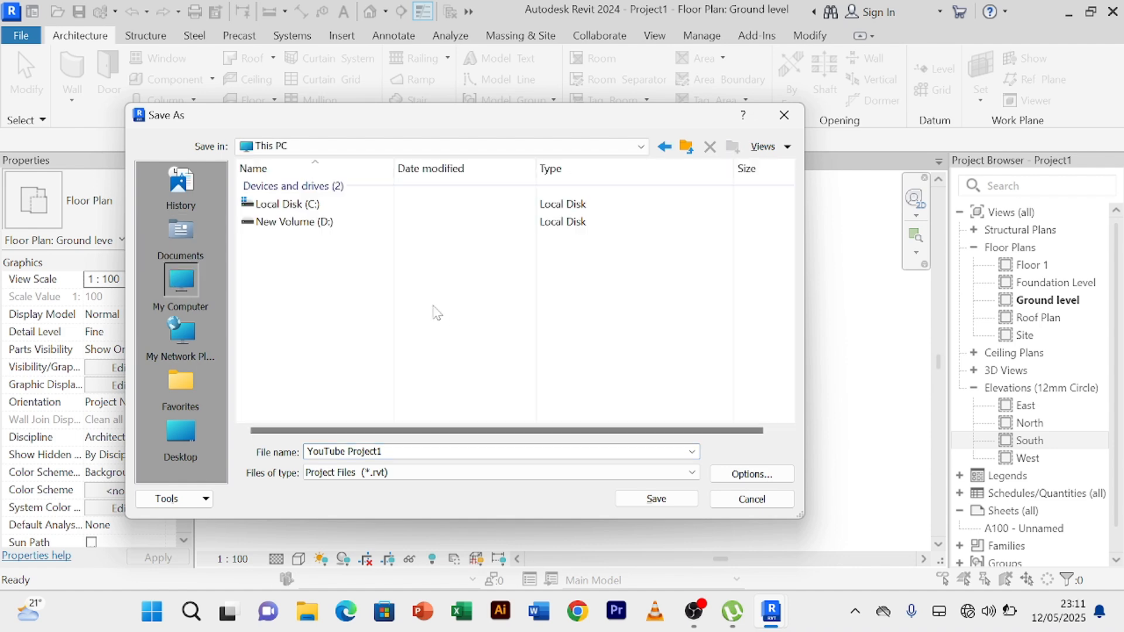
pyautogui.doubleClick(320, 227)
pyautogui.scroll(-1, 462, 386)
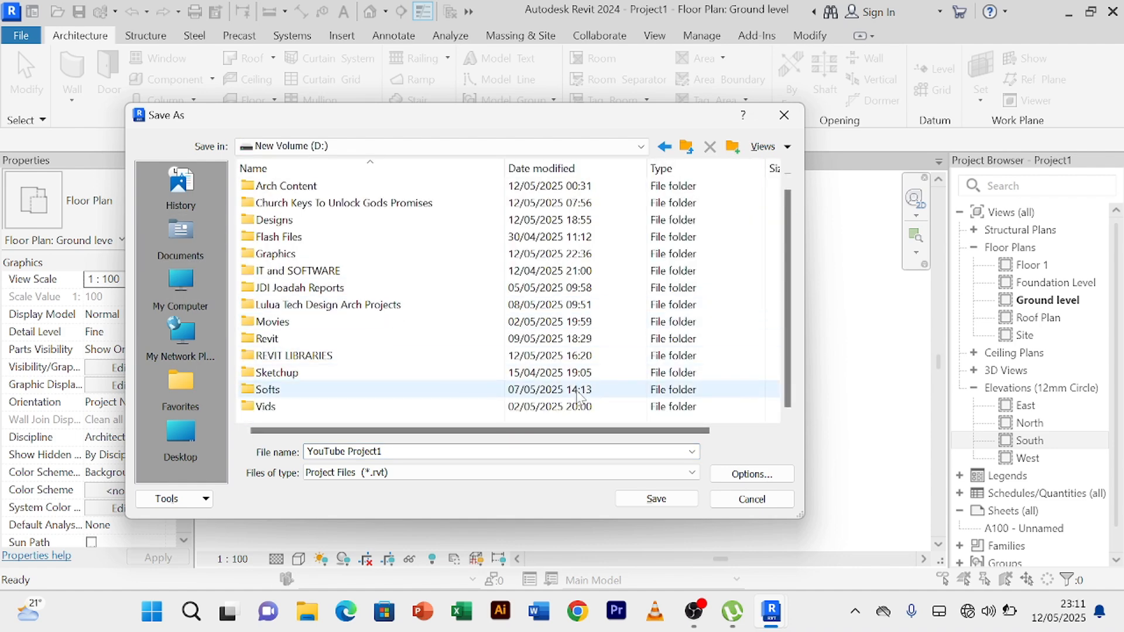
pyautogui.click(656, 499)
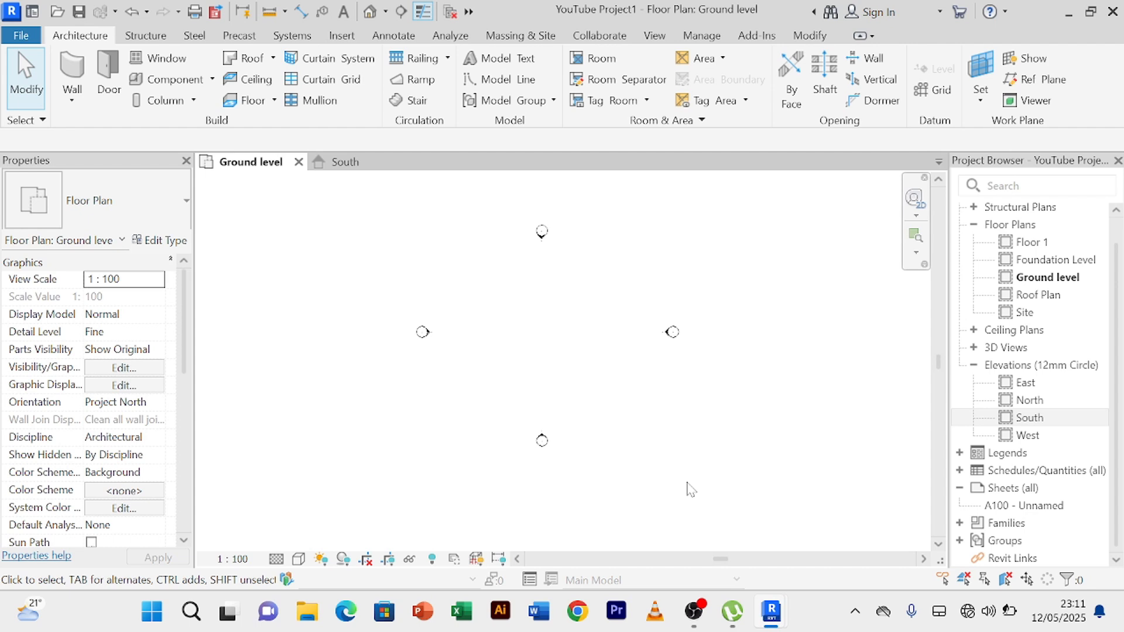
# Start an architectural wall on the Ground level and look through the available basic, curtain and stacked wall types.
pyautogui.scroll(3, 555, 303)
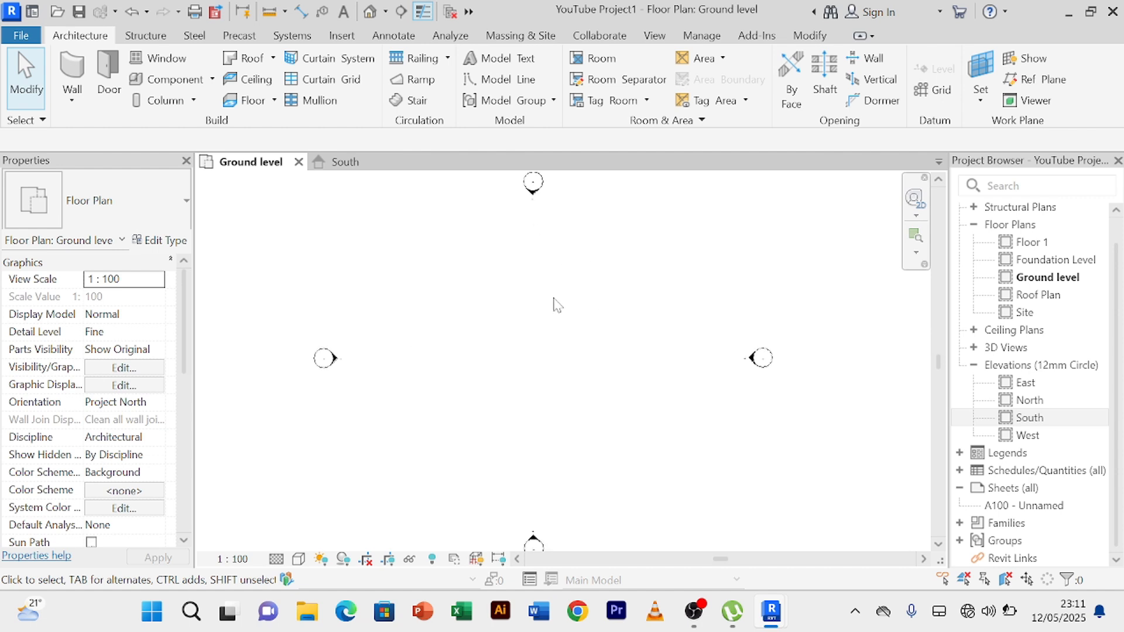
pyautogui.scroll(-3, 556, 305)
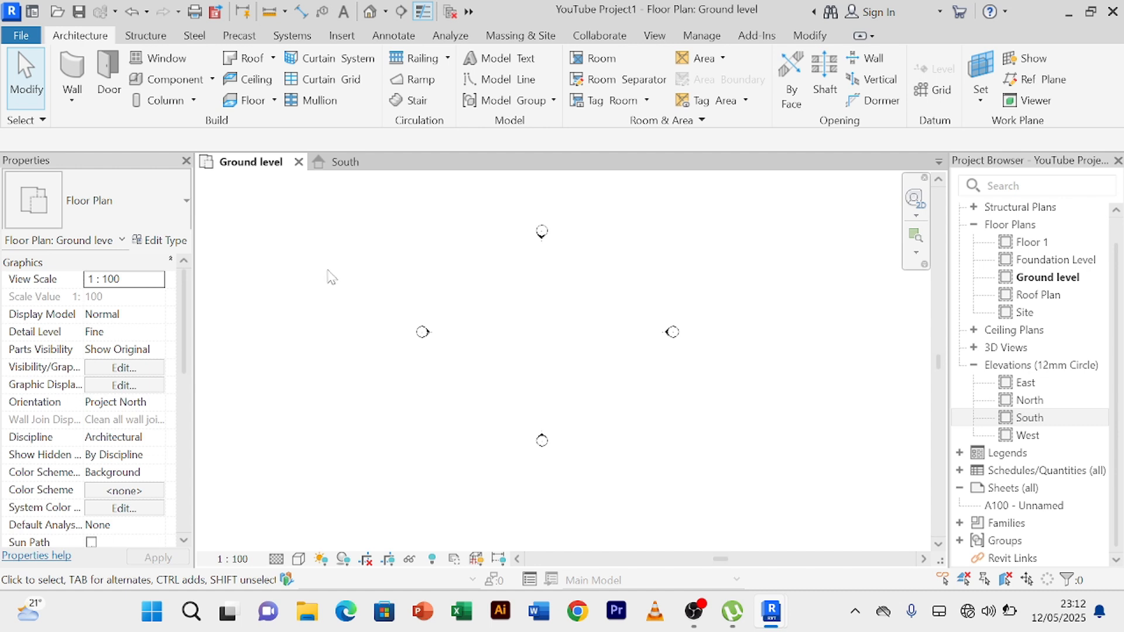
pyautogui.click(73, 102)
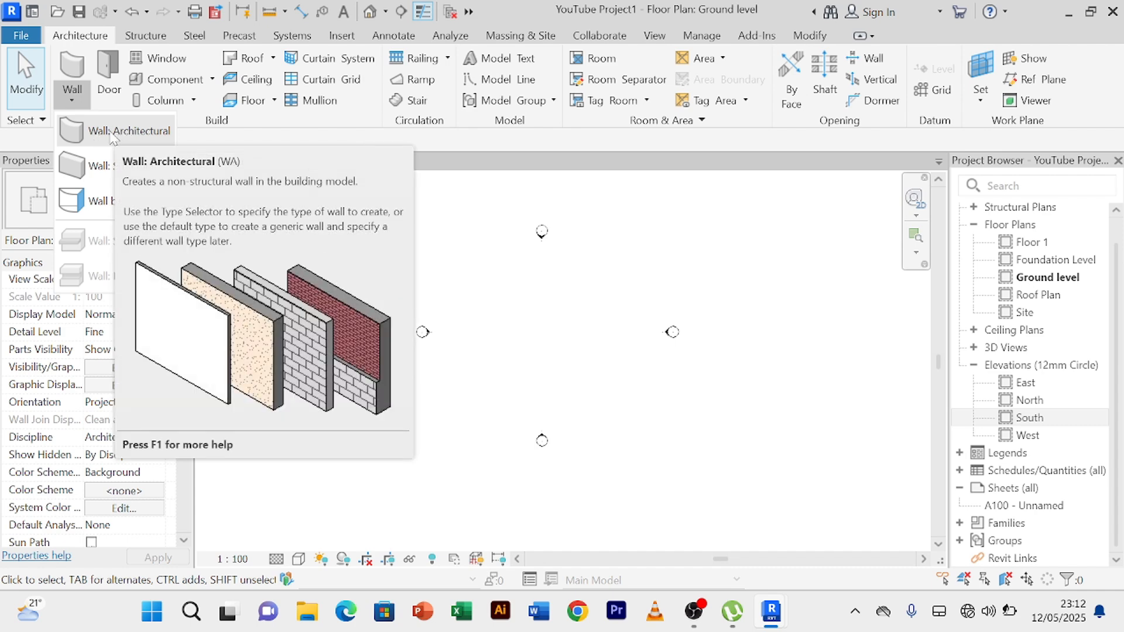
pyautogui.click(113, 134)
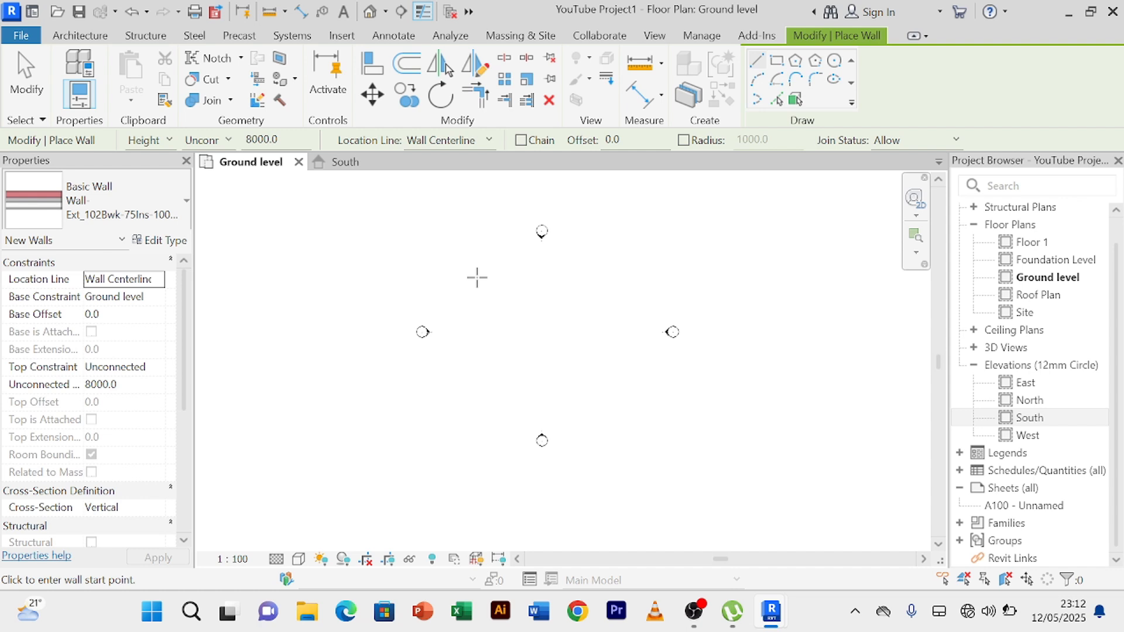
pyautogui.click(186, 201)
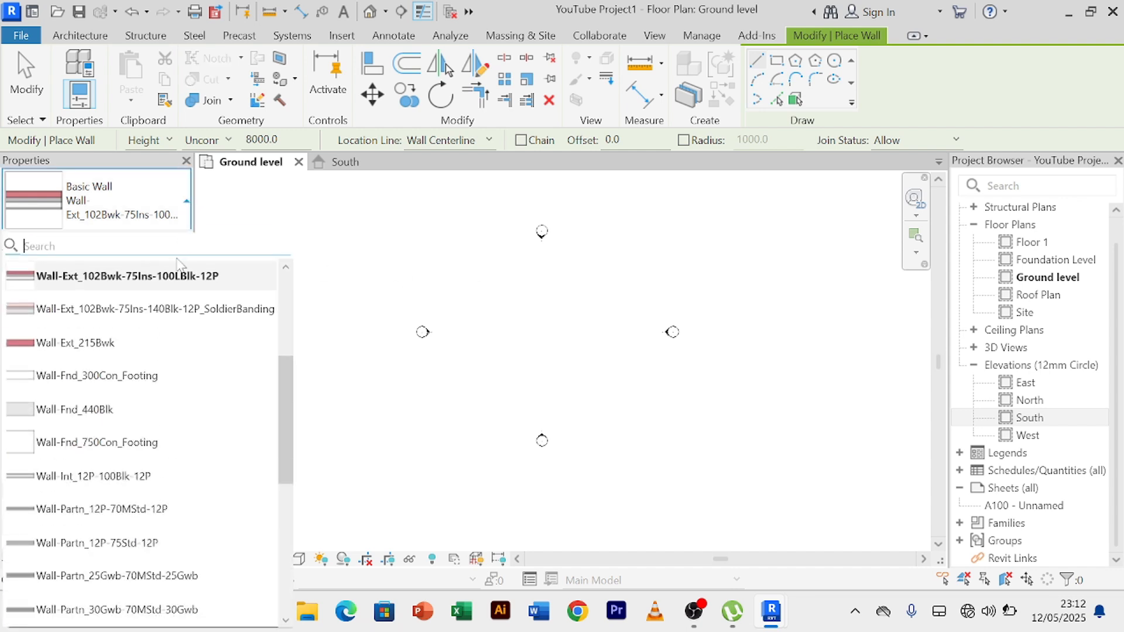
pyautogui.click(191, 208)
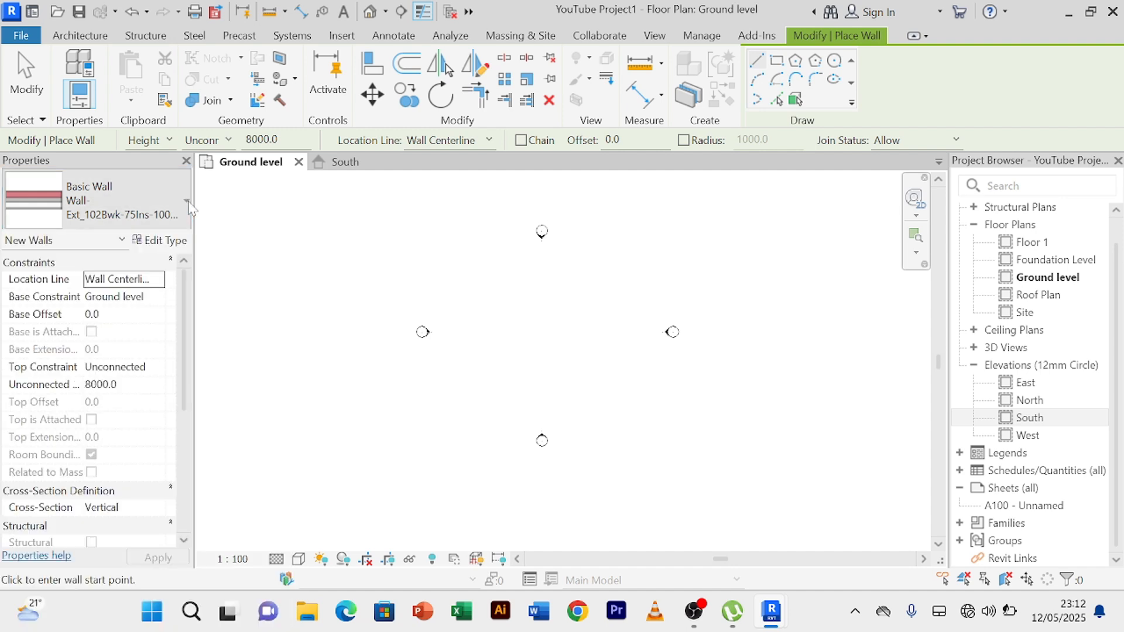
pyautogui.click(188, 204)
pyautogui.scroll(-5, 127, 396)
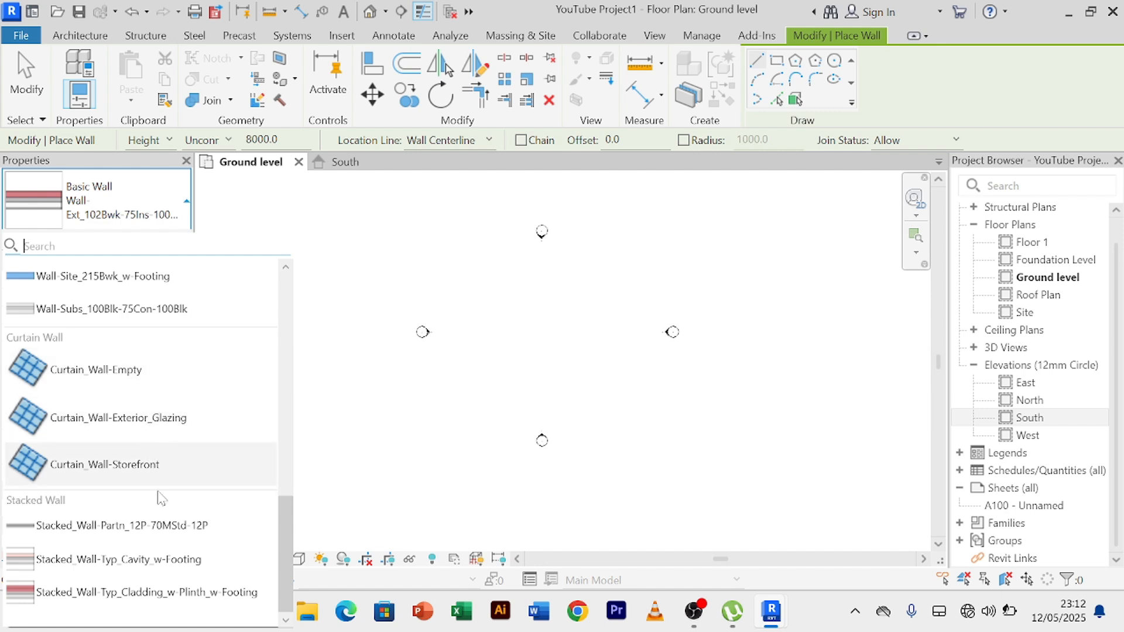
pyautogui.scroll(10, 157, 491)
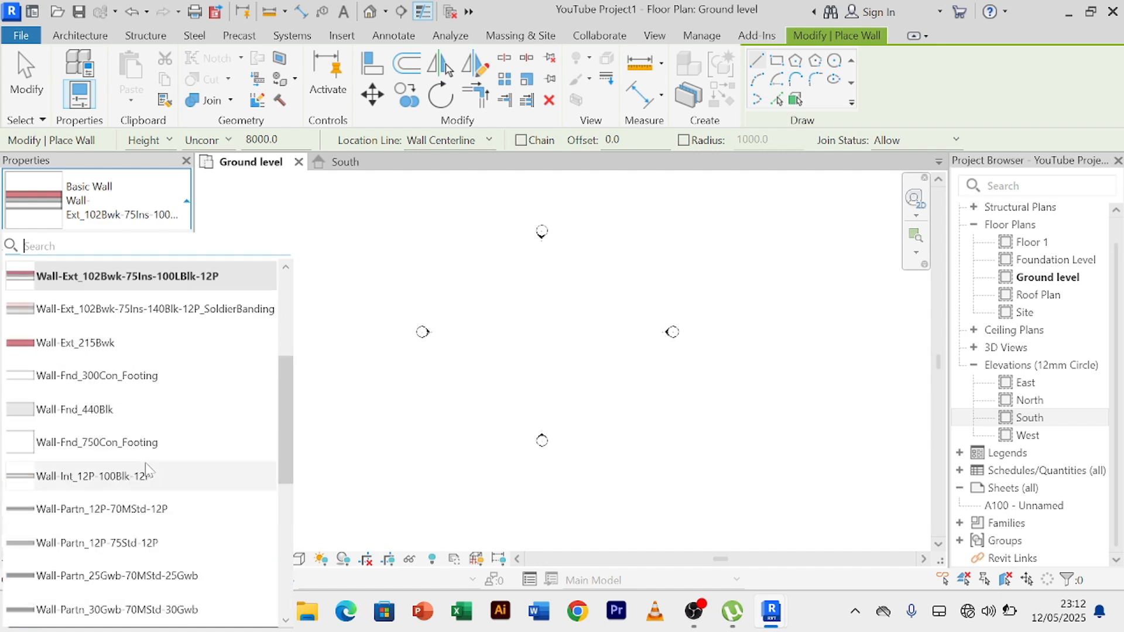
pyautogui.click(188, 204)
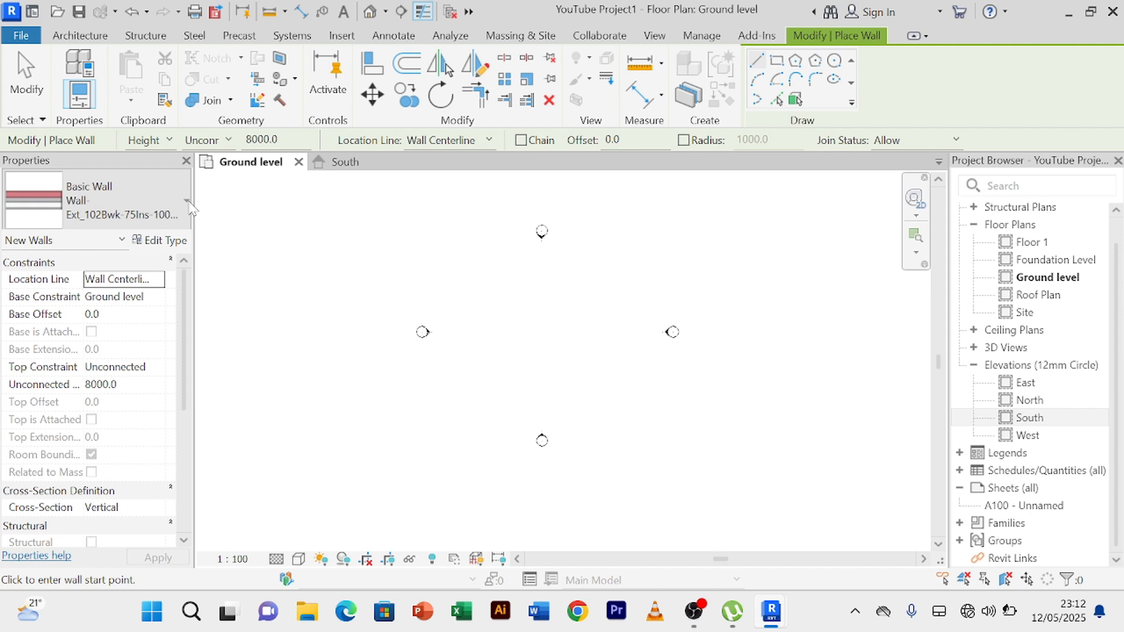
# Duplicate the Wall-Ext_102Bwk-75Ins-100LBlk-12P wall type under the name "Main Wall 200mm".
pyautogui.click(164, 246)
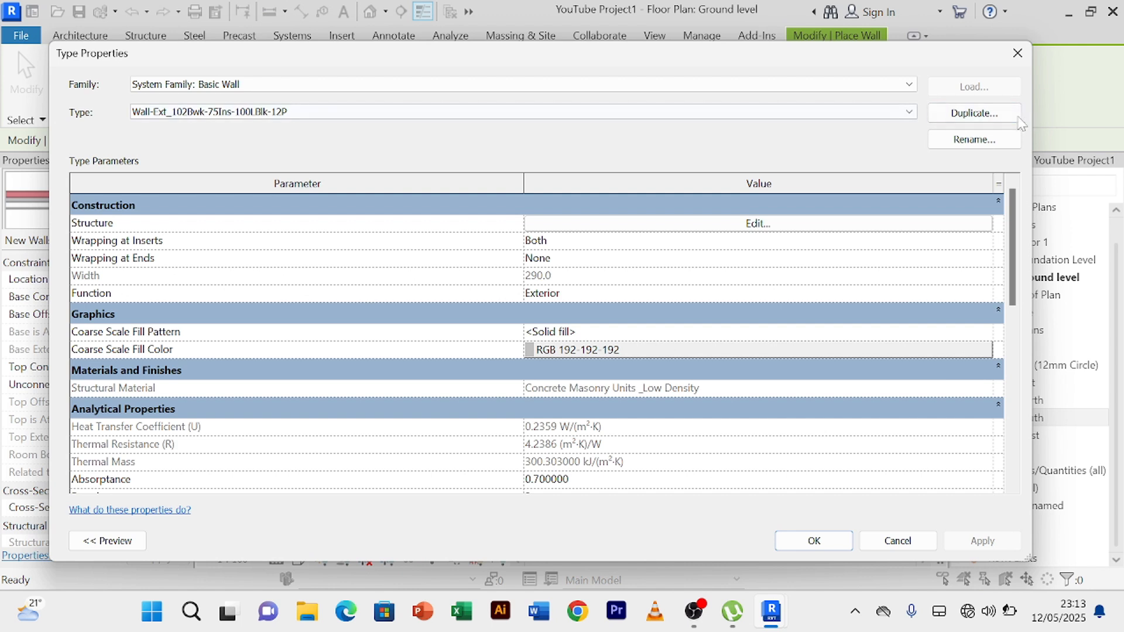
pyautogui.click(977, 116)
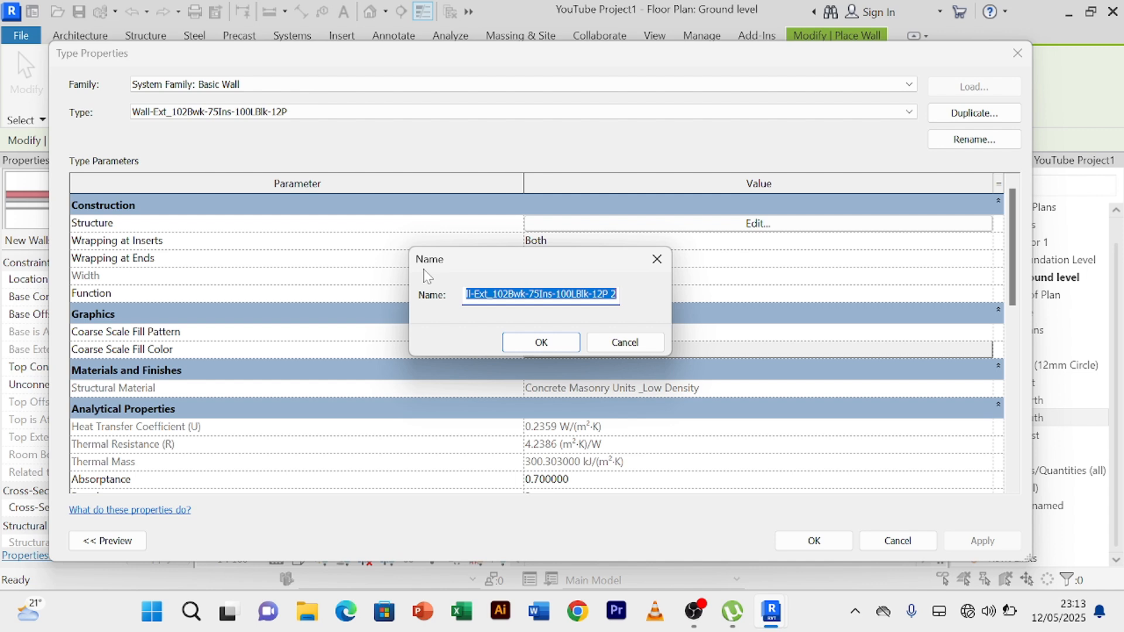
pyautogui.write('Main')
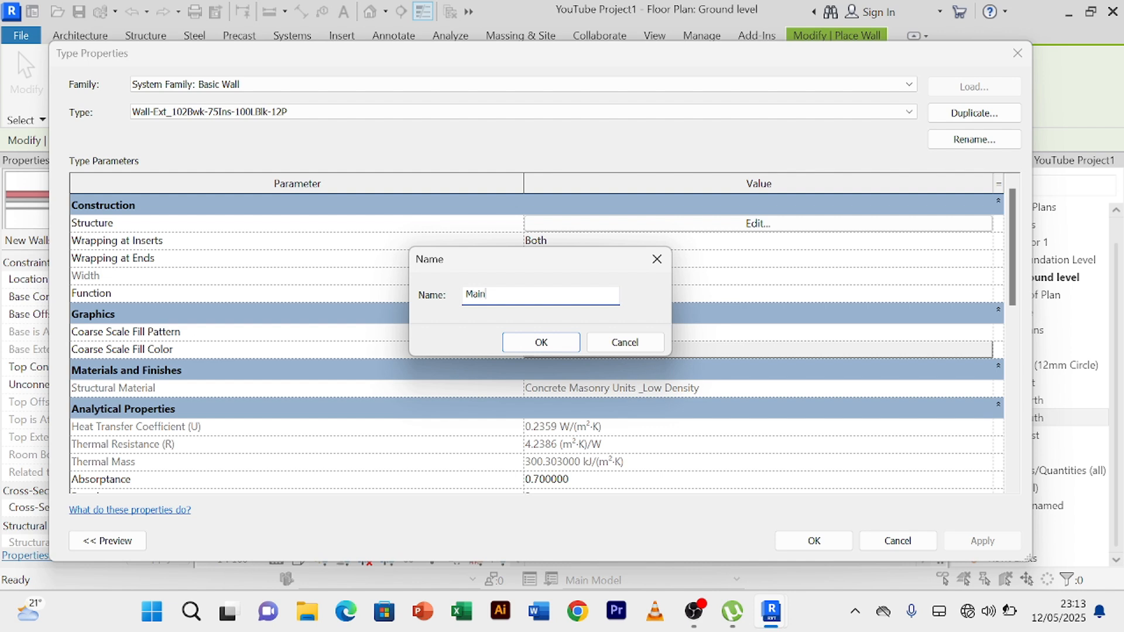
pyautogui.write(' Wall 200mm')
pyautogui.click(547, 344)
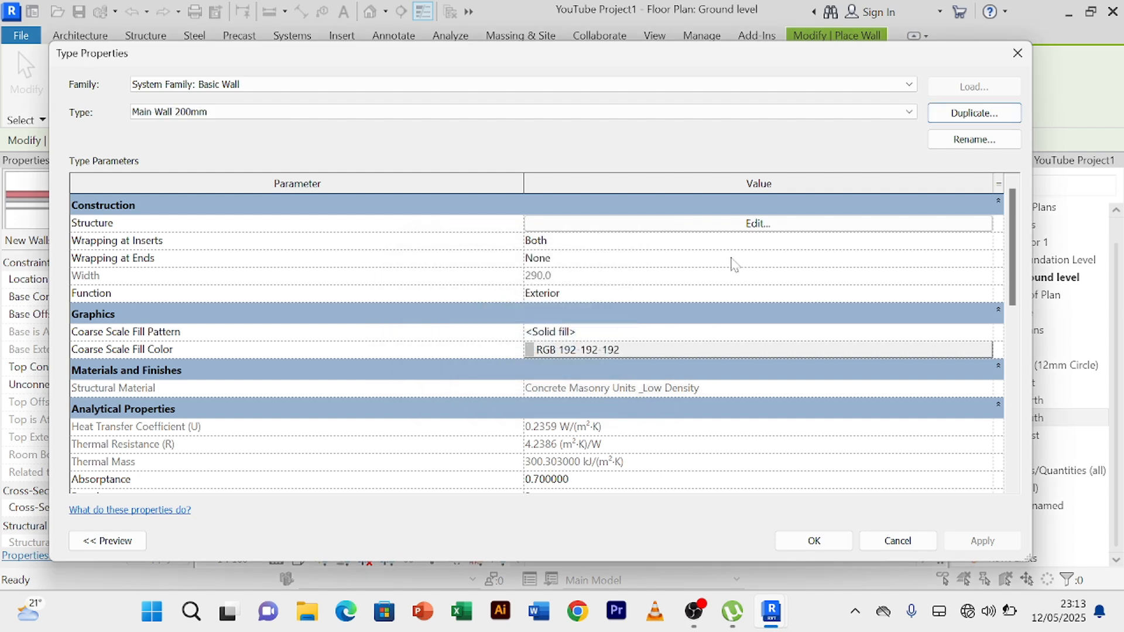
# In the wall type's structure, move the Brick, Common and Plaster finish layers inside the core boundaries.
pyautogui.click(750, 228)
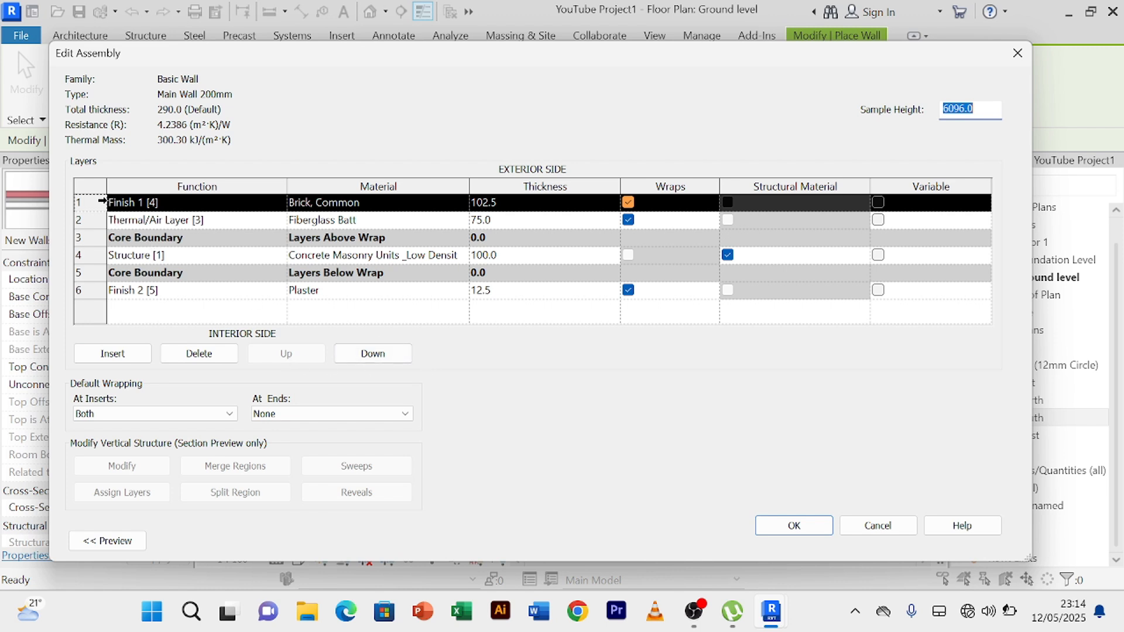
pyautogui.click(98, 206)
pyautogui.click(394, 360)
pyautogui.click(394, 361)
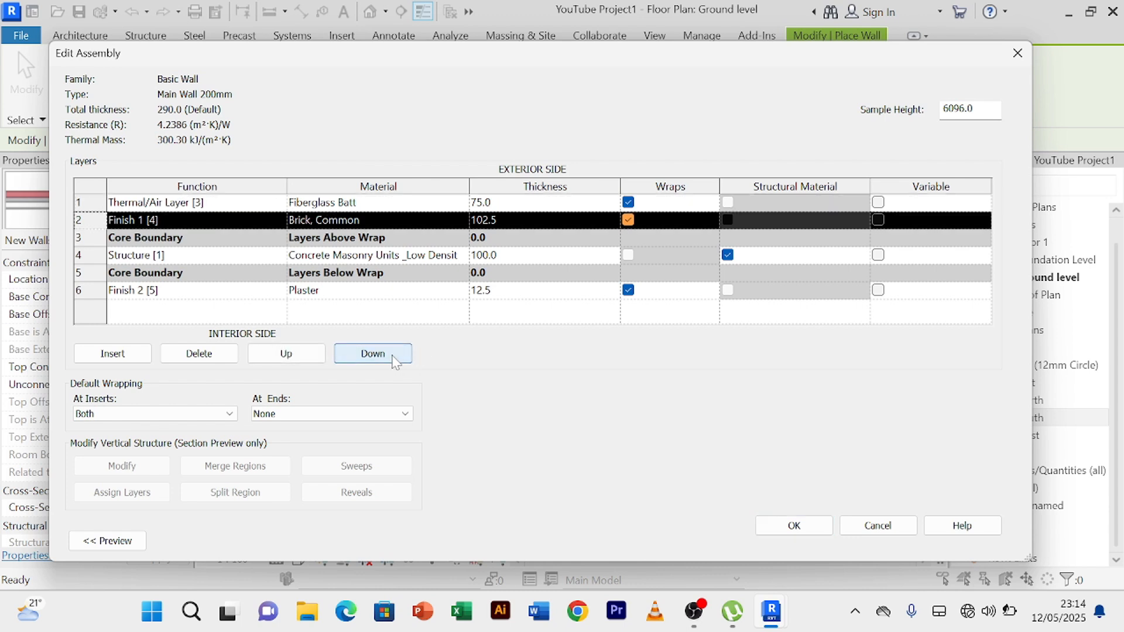
pyautogui.click(394, 360)
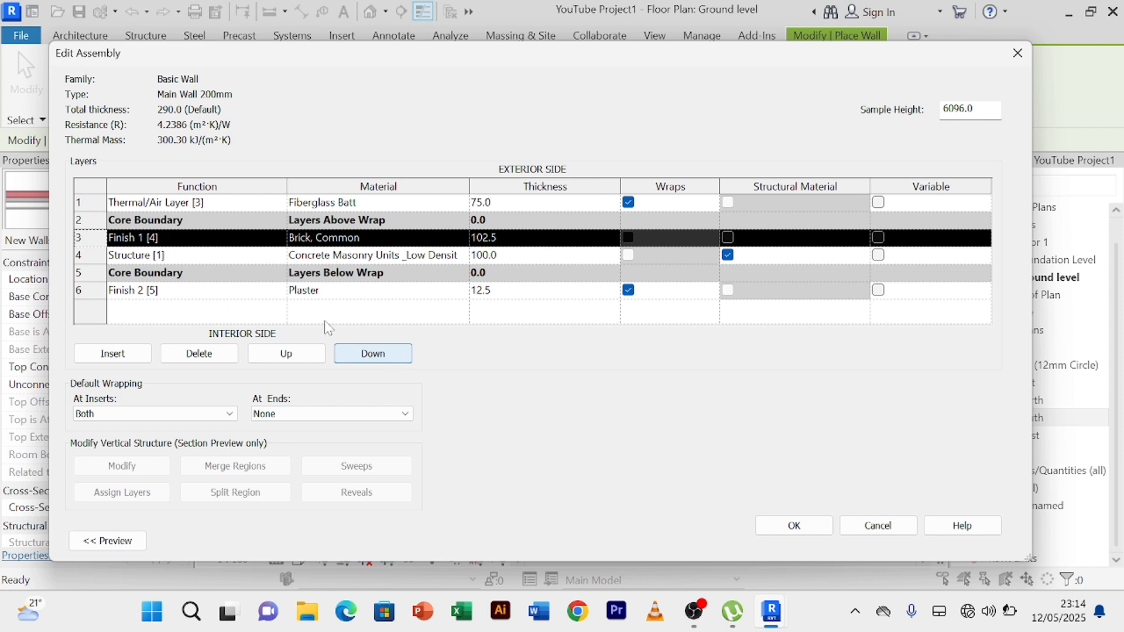
pyautogui.click(103, 290)
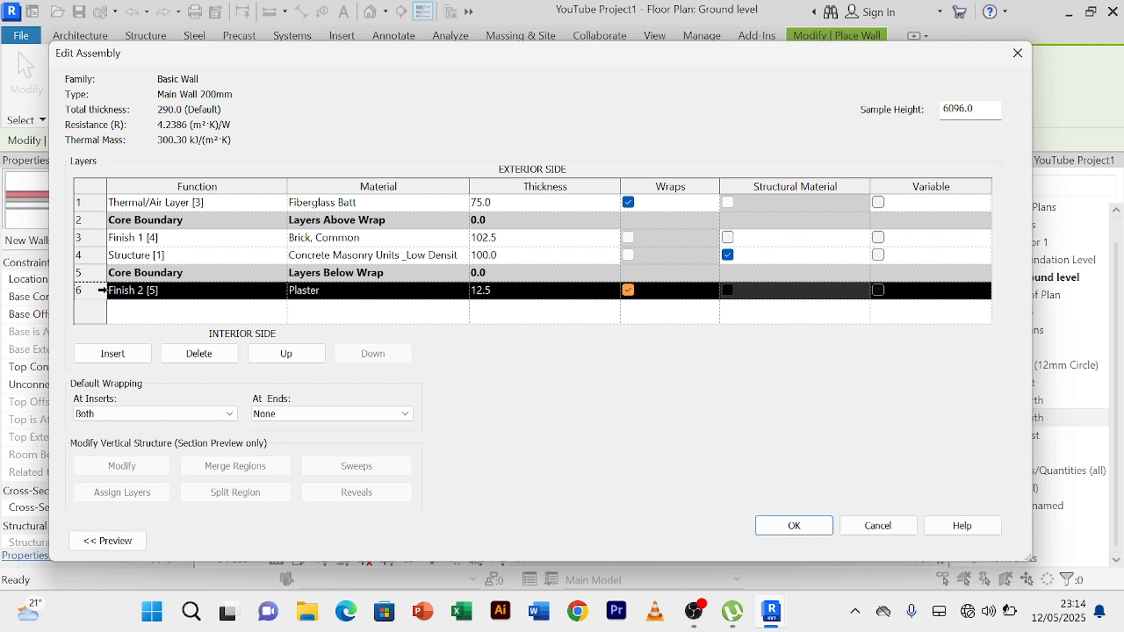
pyautogui.click(285, 355)
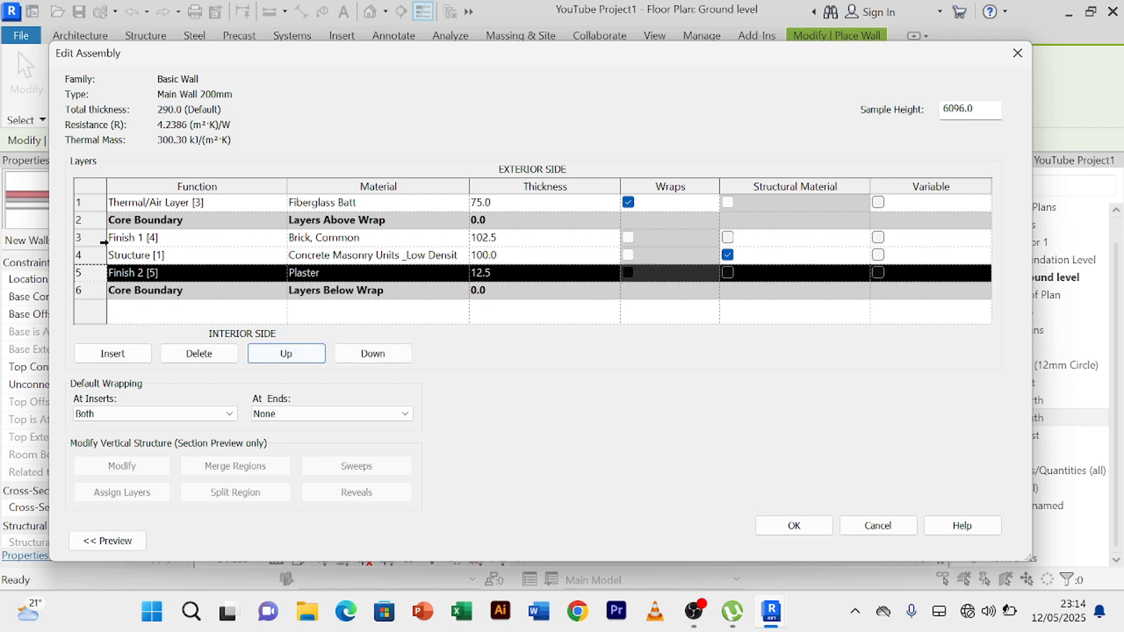
# Delete the Fiberglass Batt Thermal/Air Layer from the wall assembly.
pyautogui.click(148, 242)
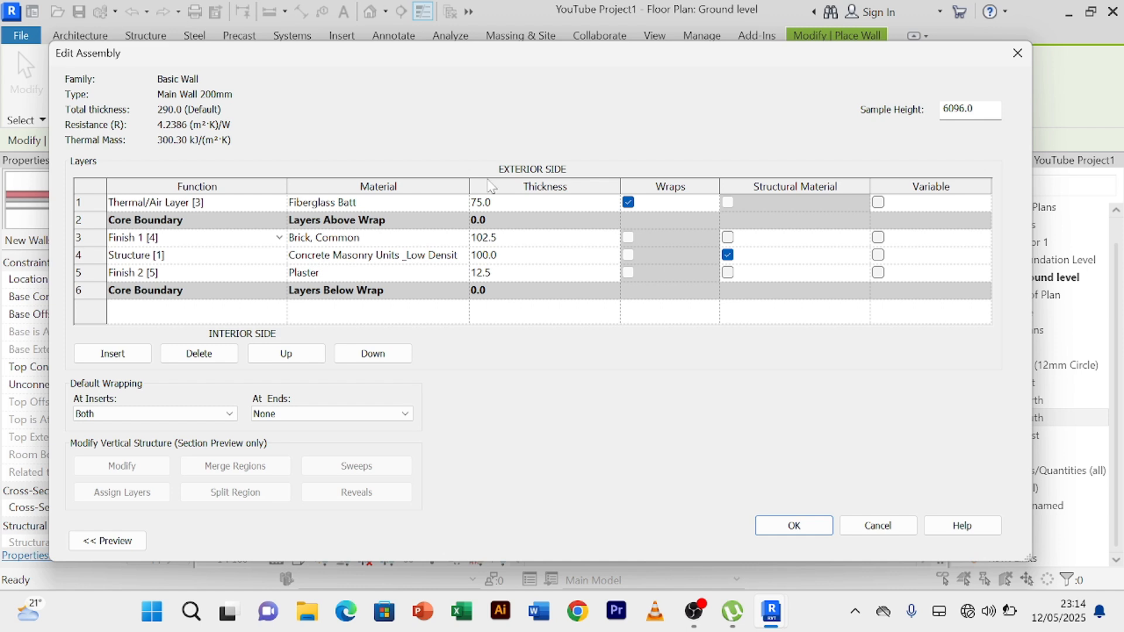
pyautogui.click(126, 275)
pyautogui.click(117, 255)
pyautogui.click(98, 205)
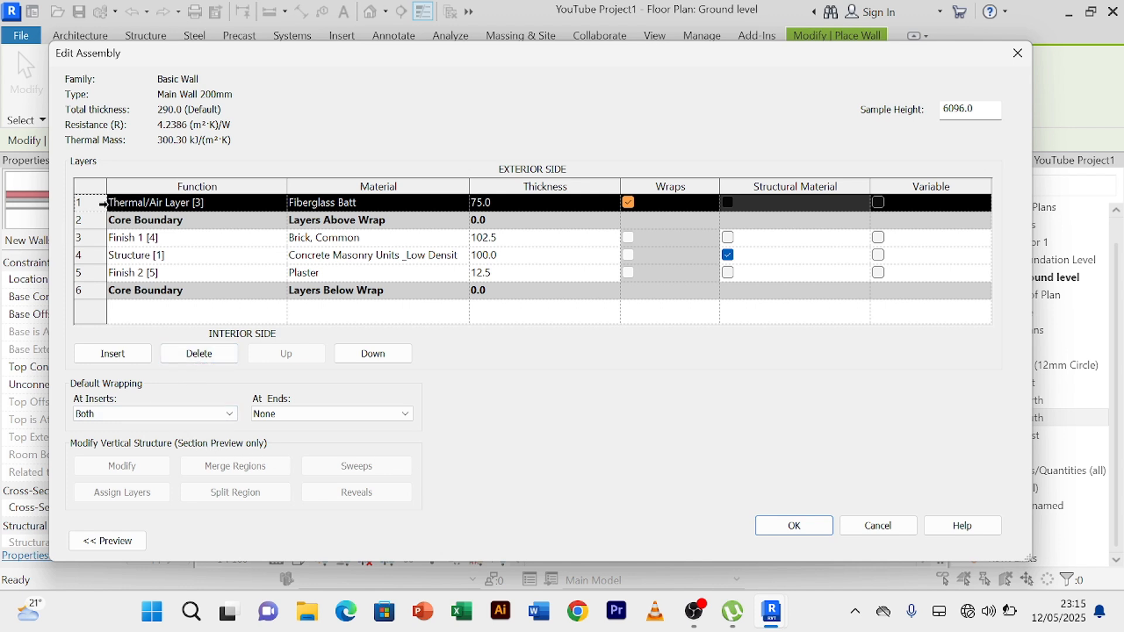
pyautogui.click(200, 355)
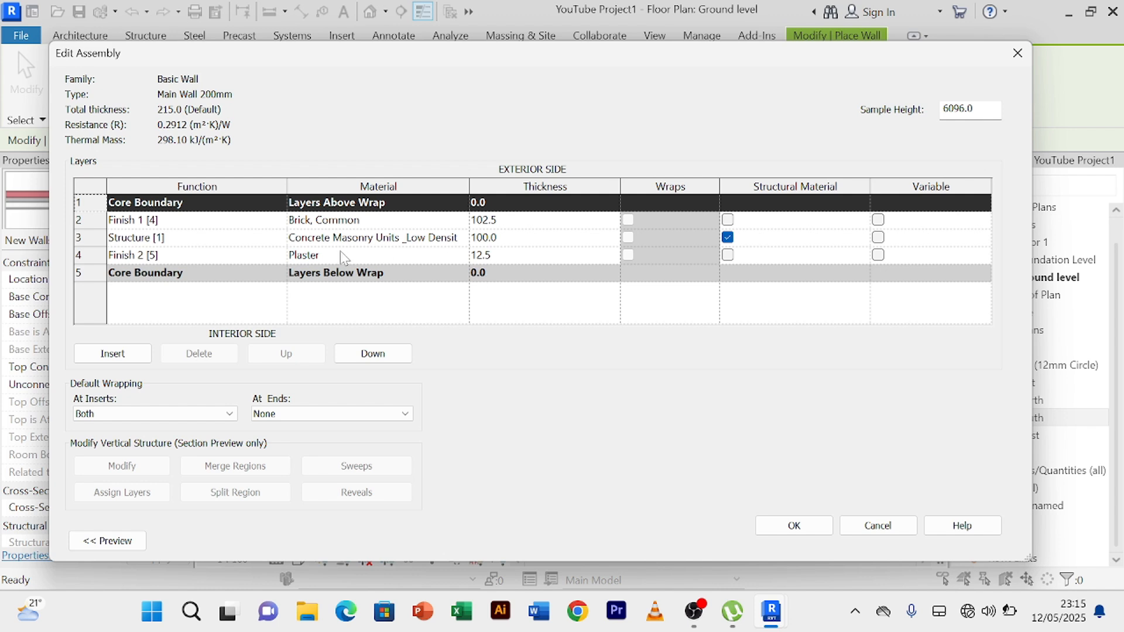
# Set the layer thicknesses to 180 mm for Structure, 10 mm for Finish 1 and 10 mm for Finish 2.
pyautogui.click(512, 241)
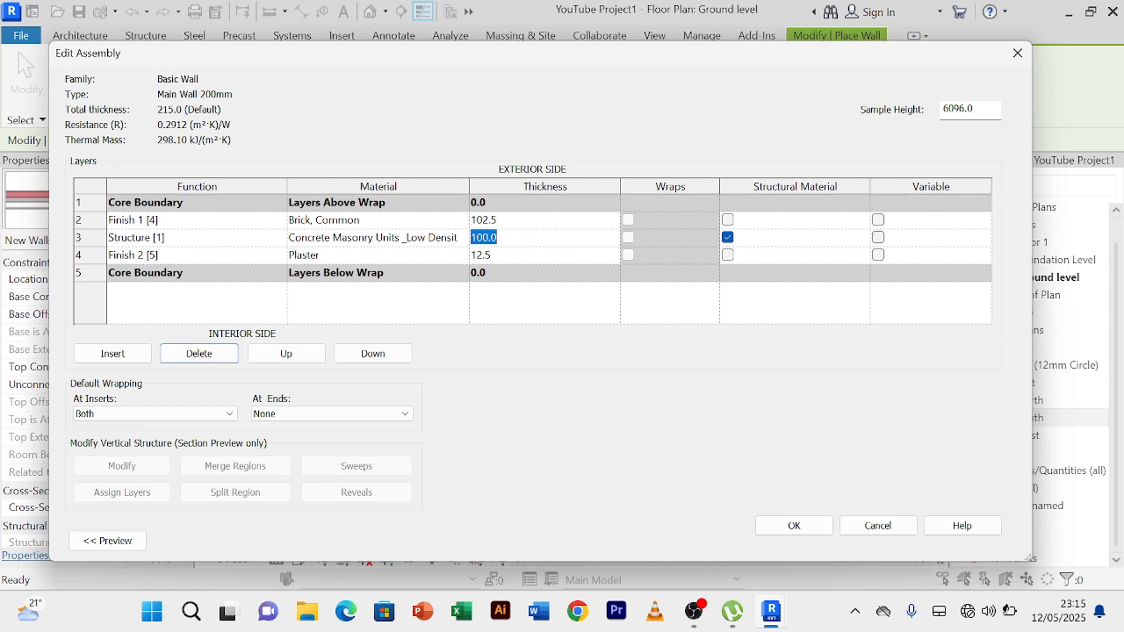
pyautogui.write('180')
pyautogui.click(516, 221)
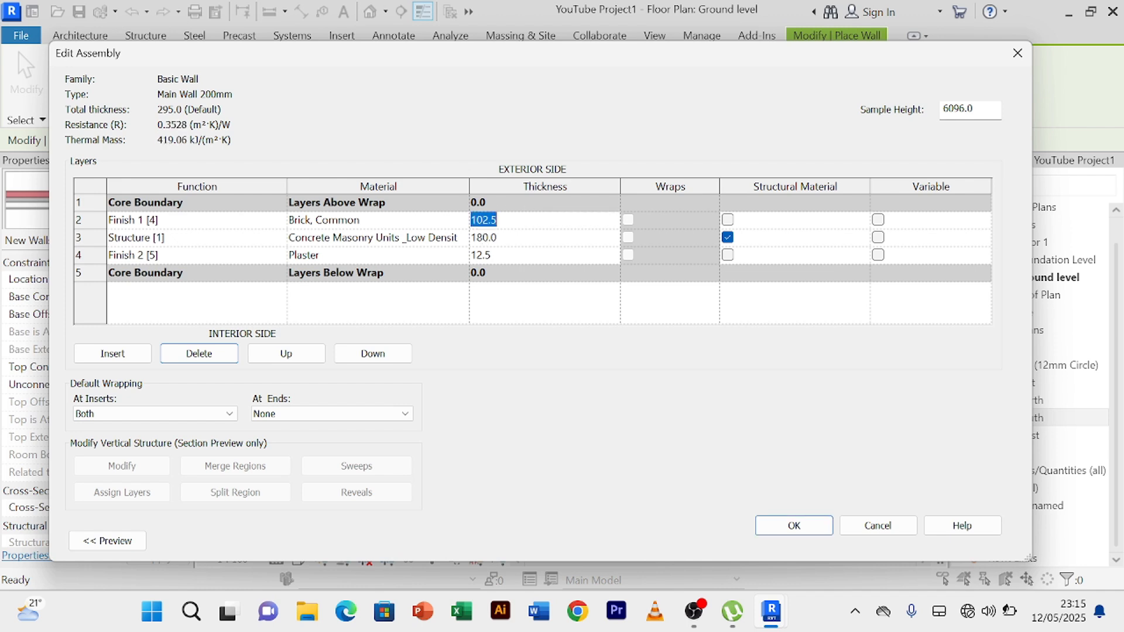
pyautogui.write('10')
pyautogui.click(517, 256)
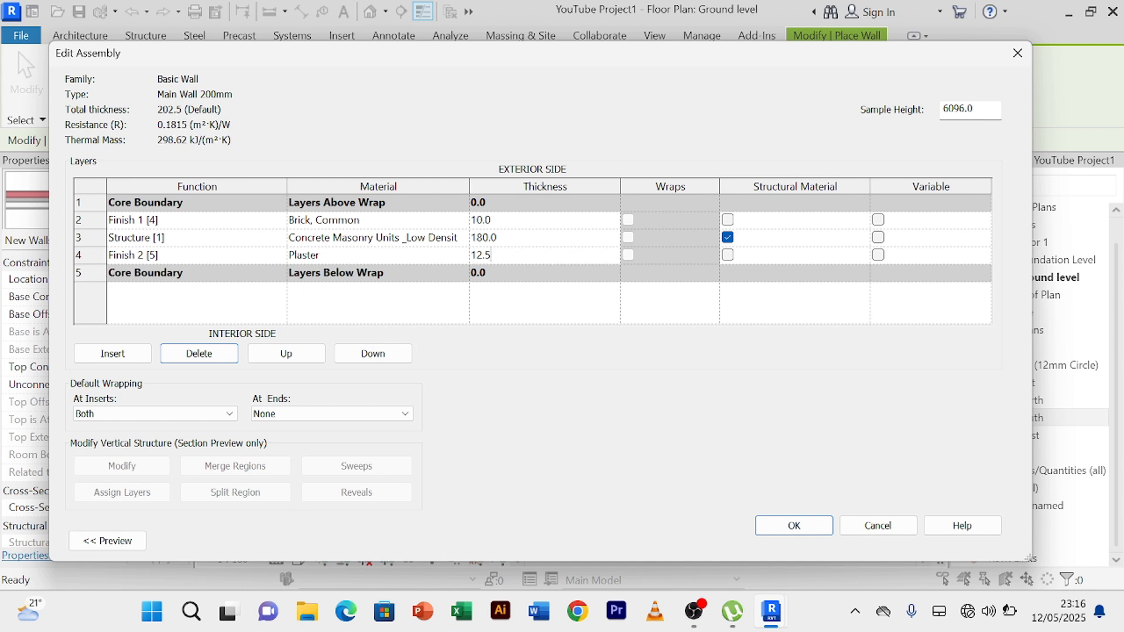
pyautogui.moveTo(493, 256); pyautogui.dragTo(461, 258)
pyautogui.write('10')
pyautogui.click(515, 309)
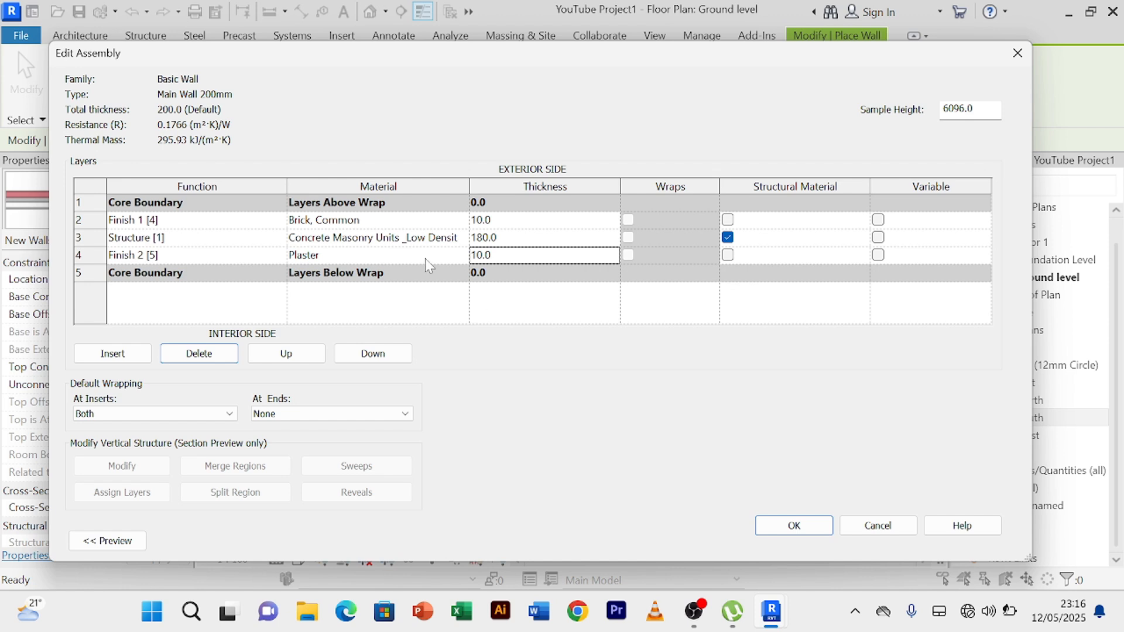
# Inspect the materials assigned to the Structure, Finish 1 and Finish 2 layers without changing them.
pyautogui.click(462, 244)
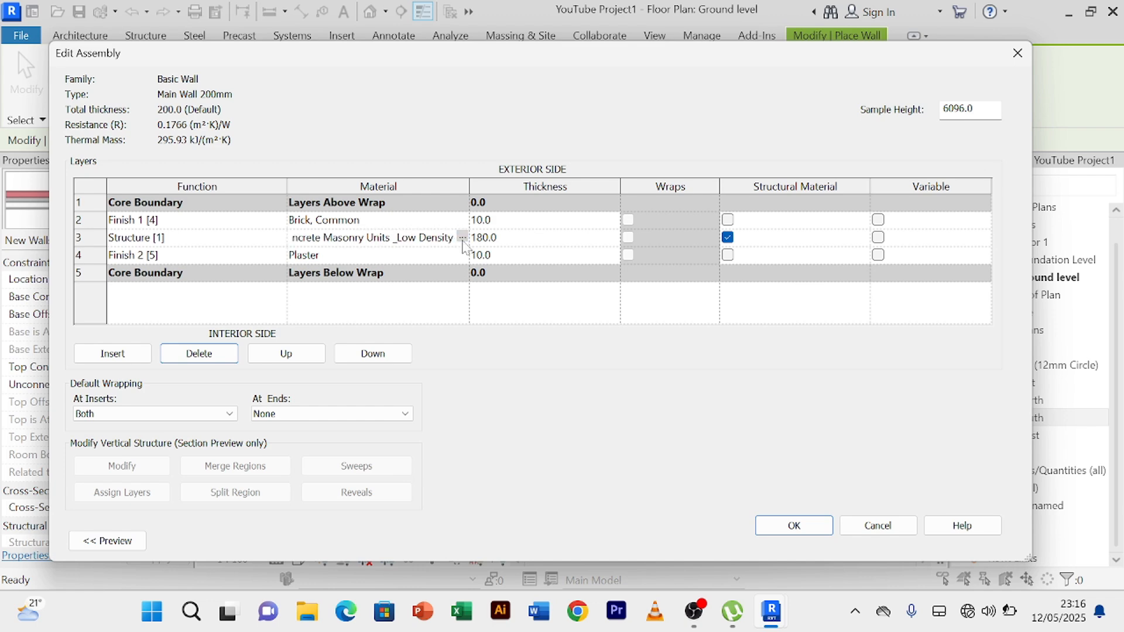
pyautogui.click(464, 241)
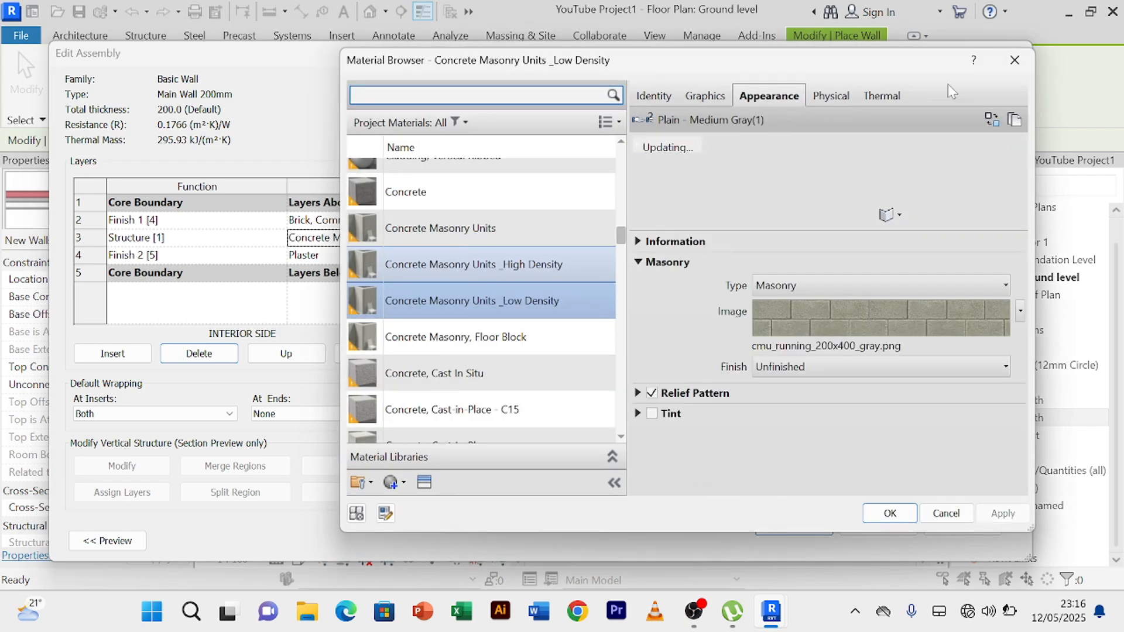
pyautogui.click(1018, 66)
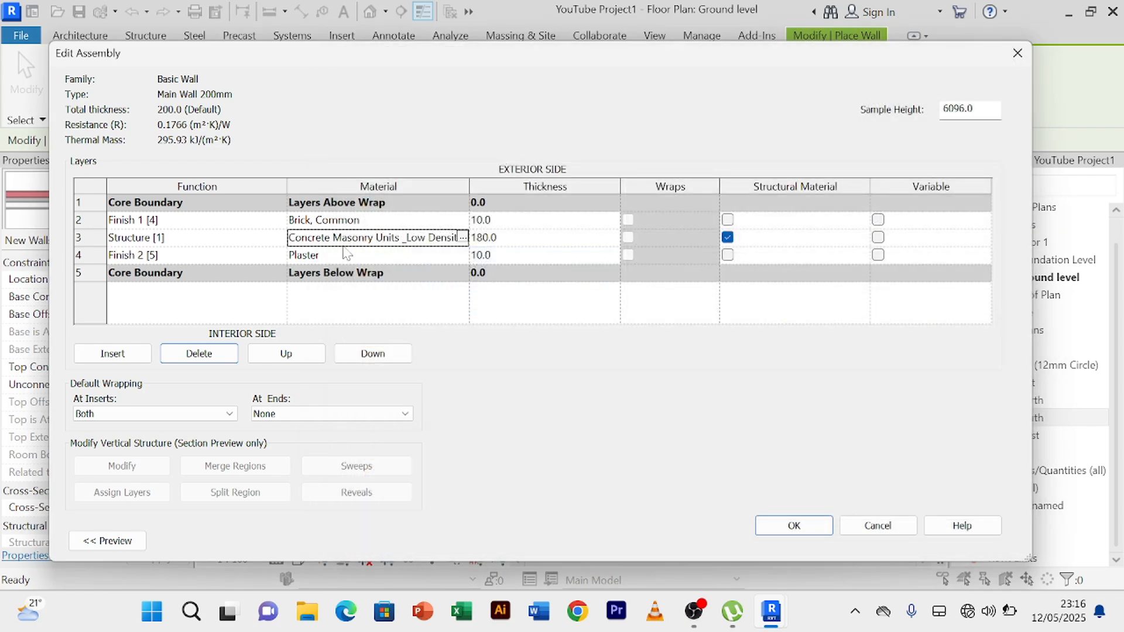
pyautogui.click(463, 222)
pyautogui.click(463, 221)
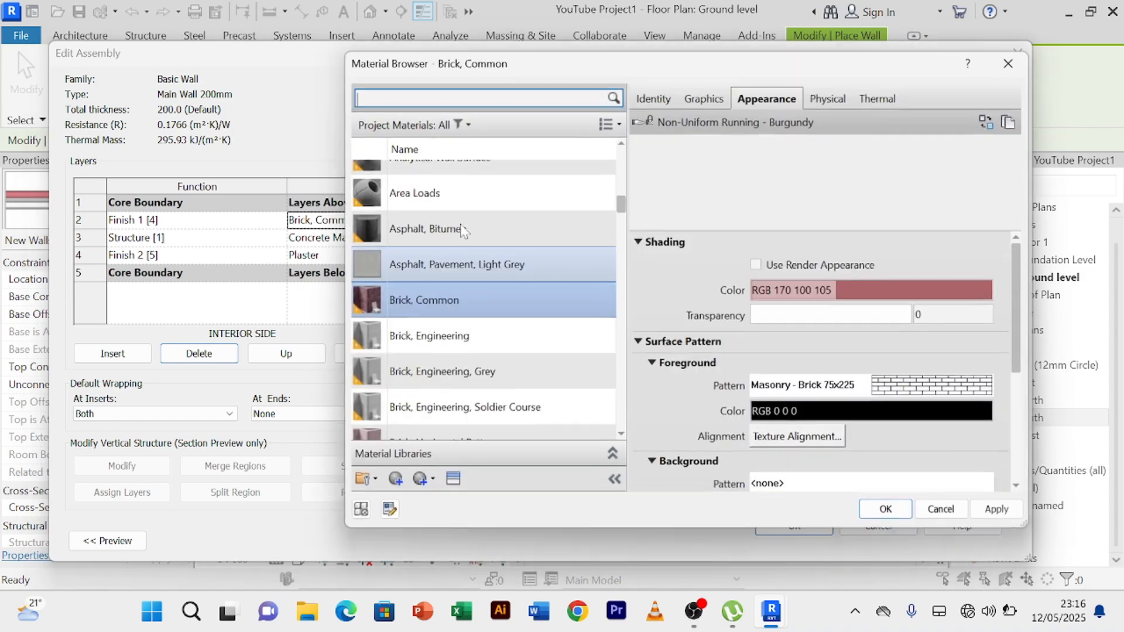
pyautogui.click(1010, 71)
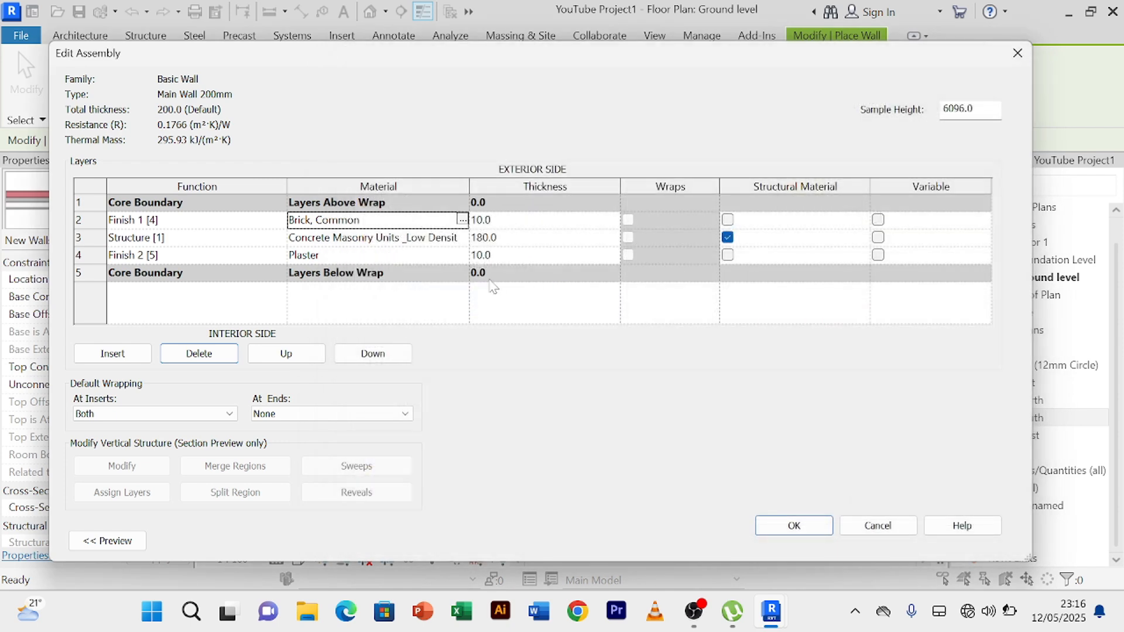
pyautogui.click(461, 257)
pyautogui.click(462, 256)
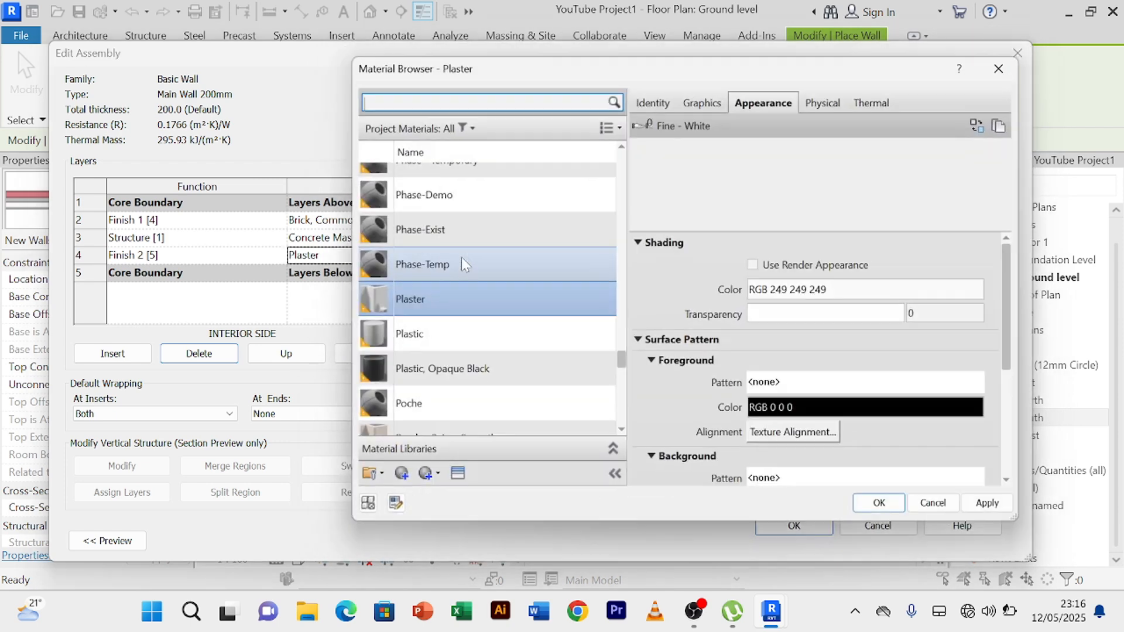
pyautogui.click(1015, 60)
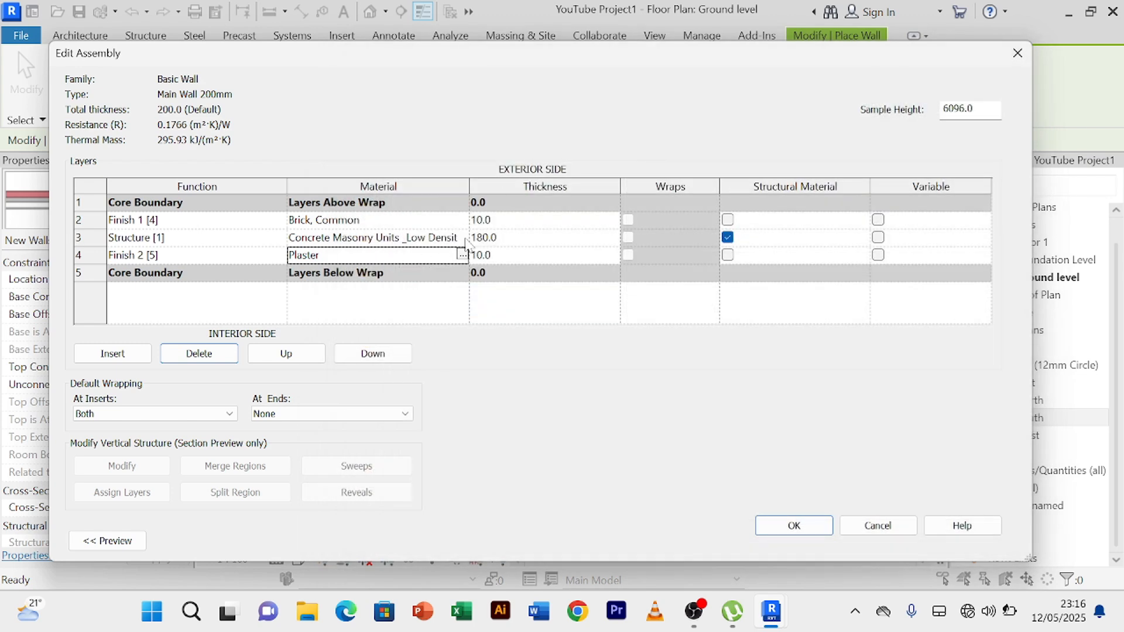
# Create a new material while choosing the Structure layer's material.
pyautogui.click(463, 239)
pyautogui.click(463, 239)
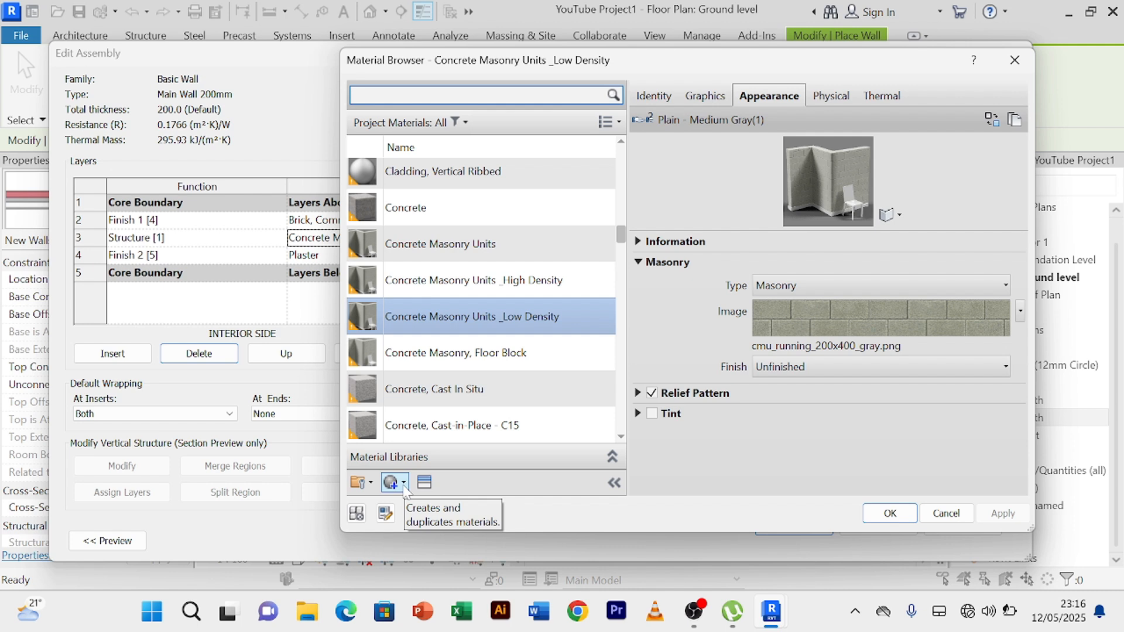
pyautogui.click(403, 483)
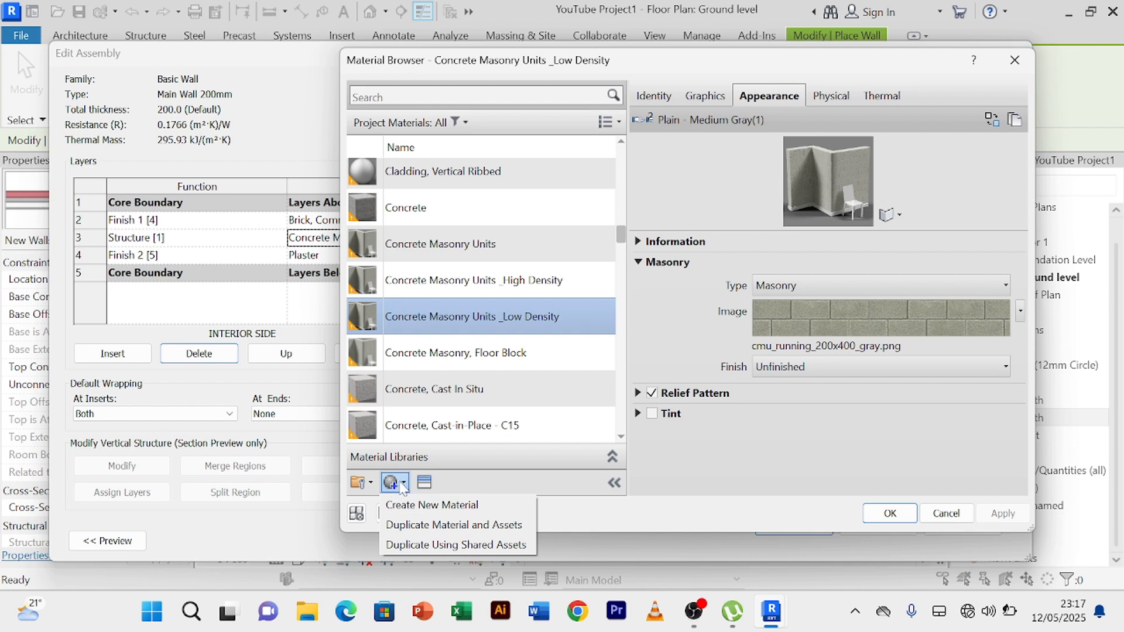
pyautogui.click(435, 507)
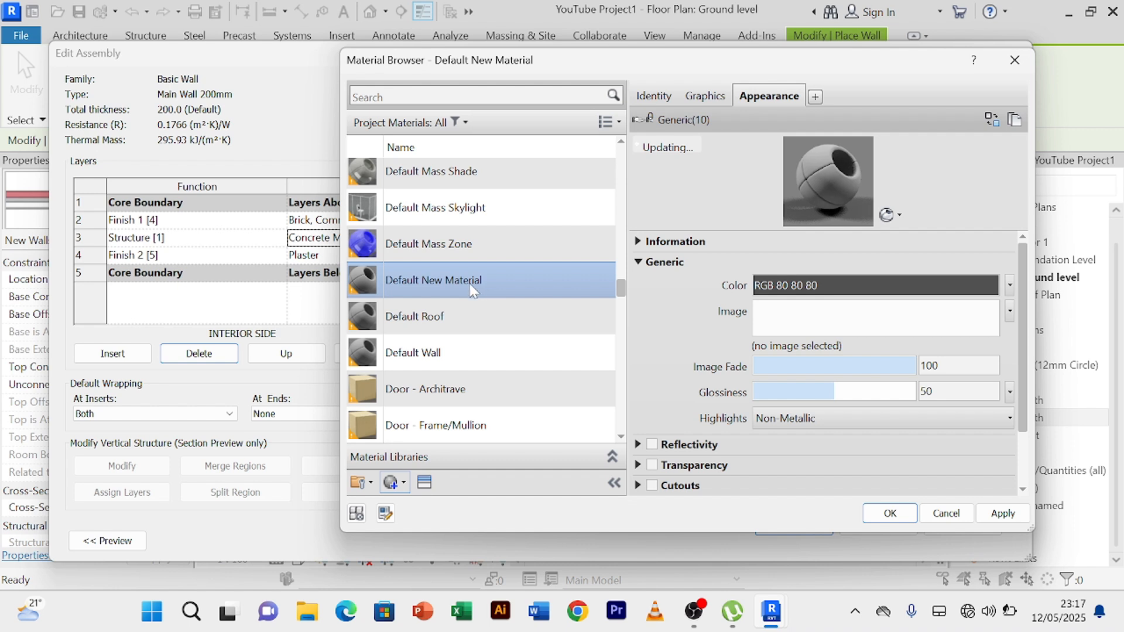
# Rename the new default material to "Main Wall" and return to its appearance settings.
pyautogui.rightClick(459, 281)
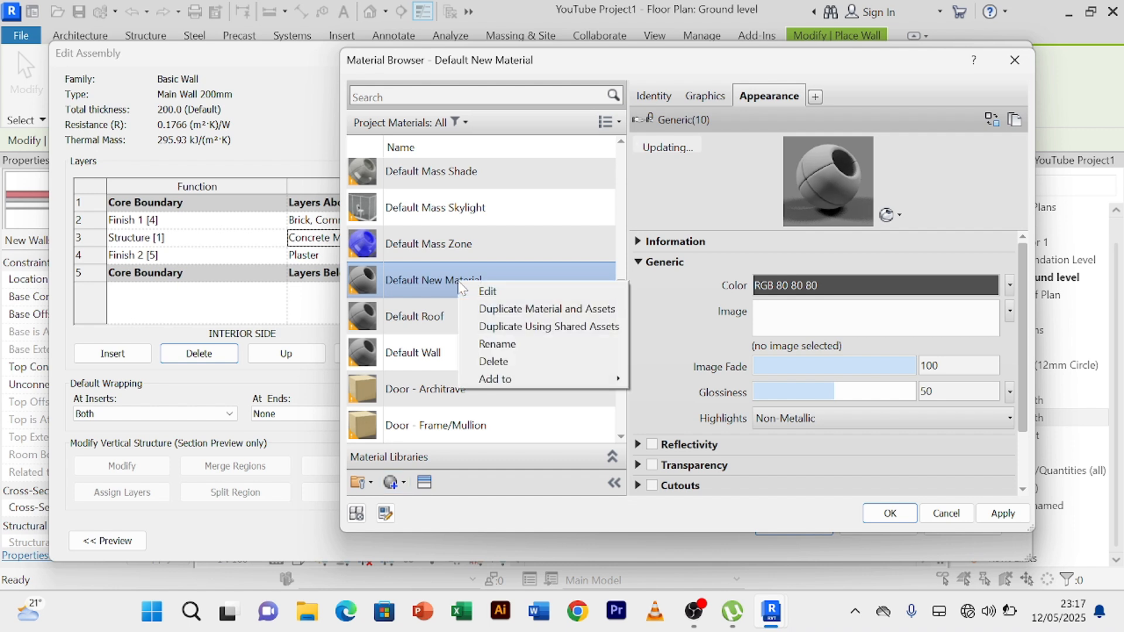
pyautogui.click(534, 346)
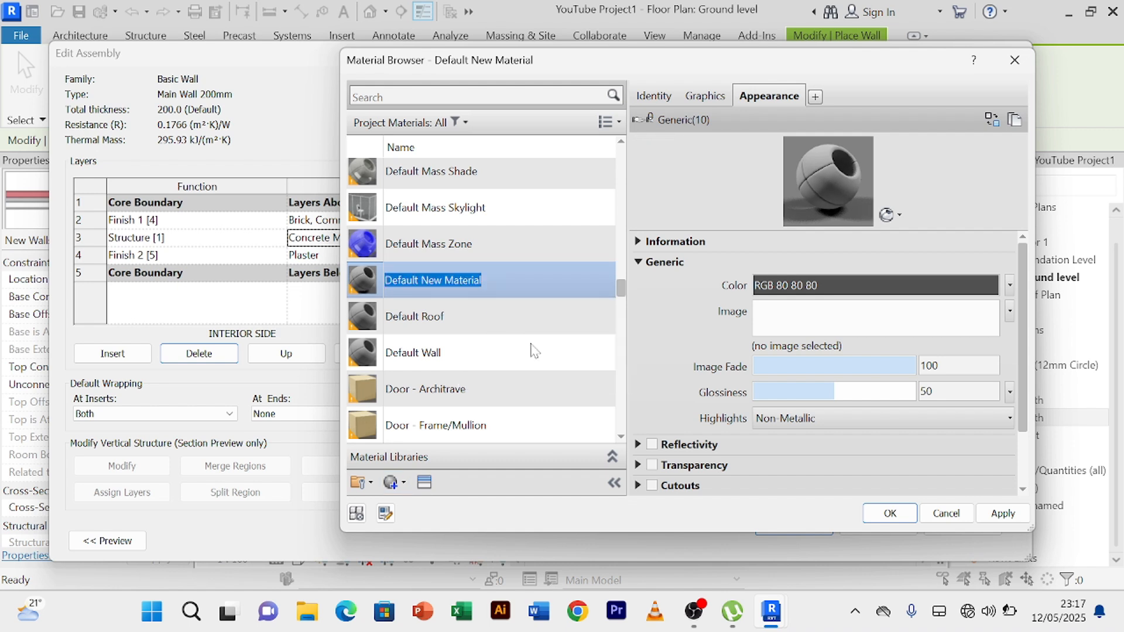
pyautogui.write('Main ')
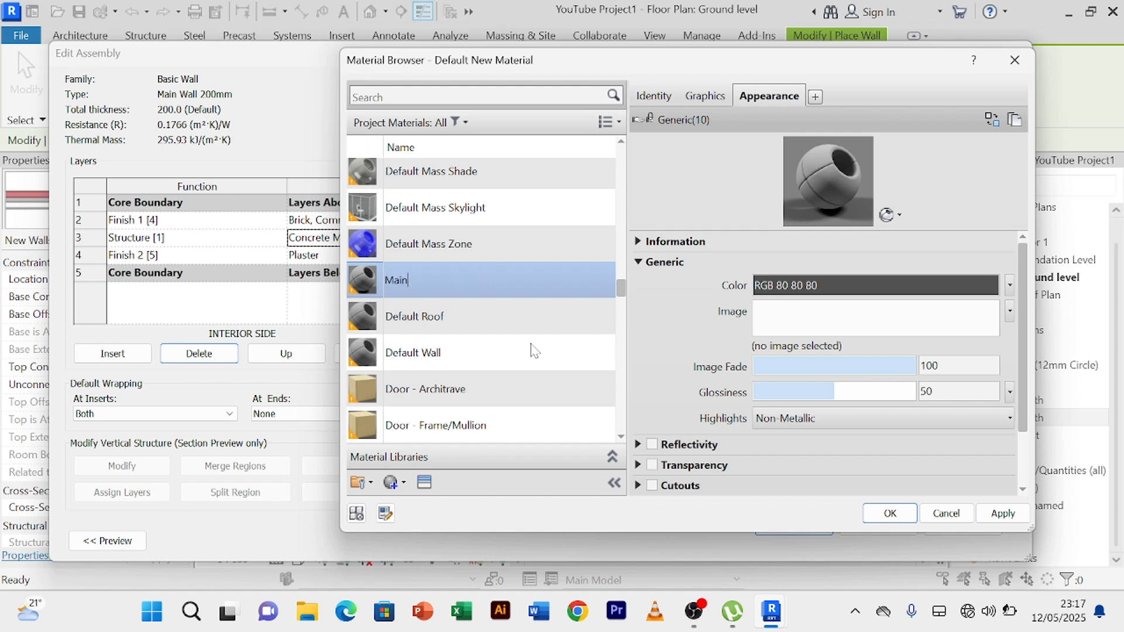
pyautogui.write('Wall')
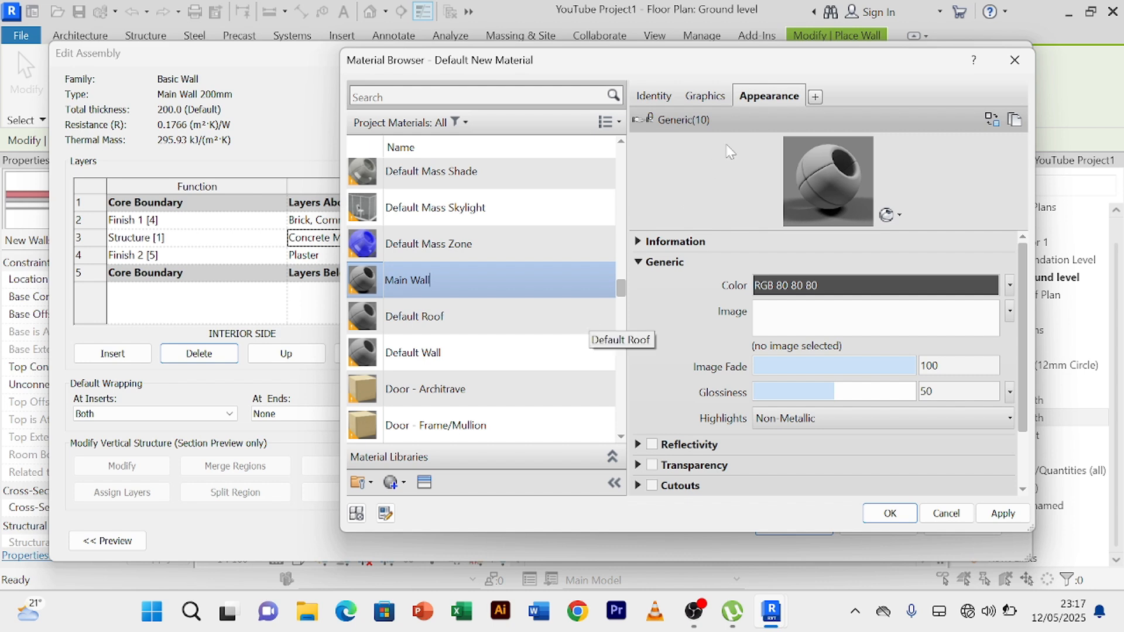
pyautogui.click(706, 97)
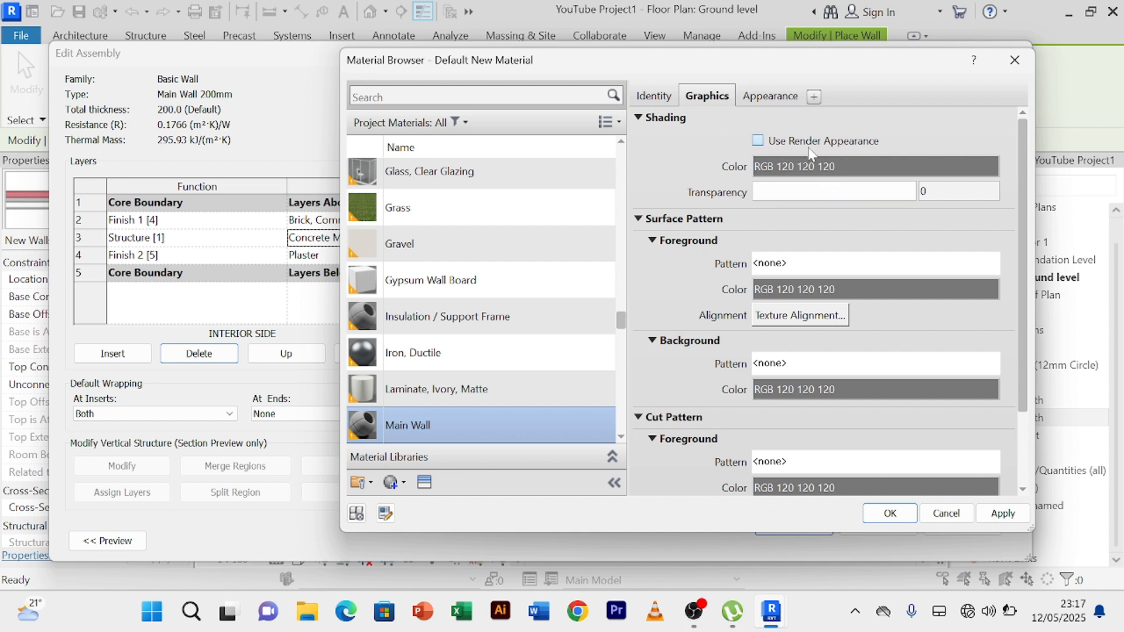
pyautogui.click(770, 98)
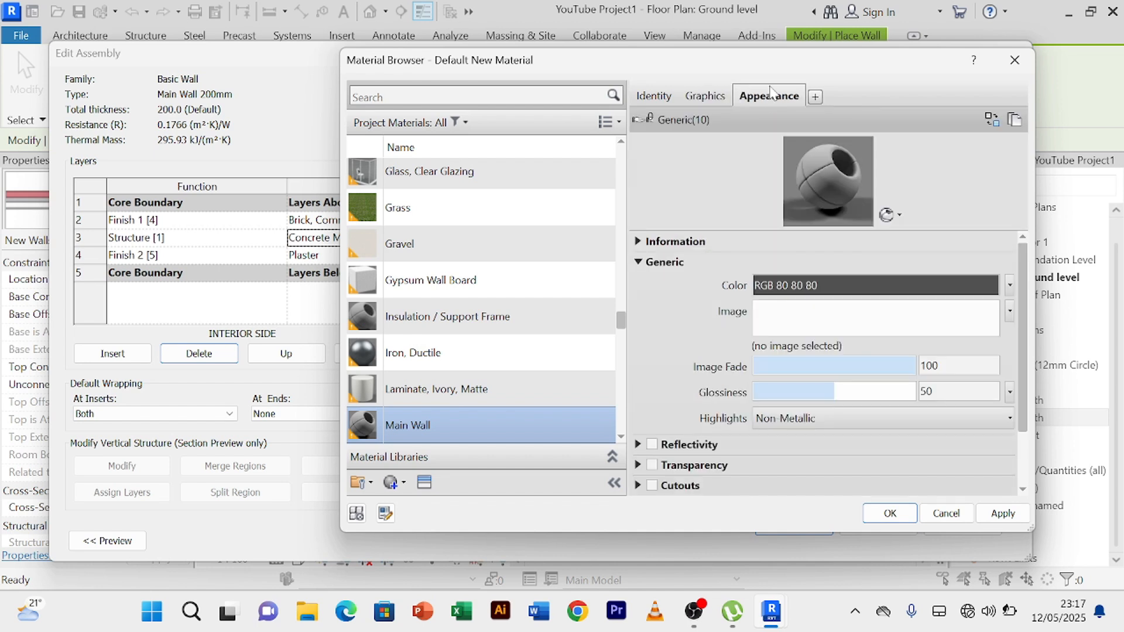
# Search the asset library for "brick" and apply the 12in Non-Uniform Soldier - Burgundy masonry appearance to the Main Wall material.
pyautogui.click(991, 120)
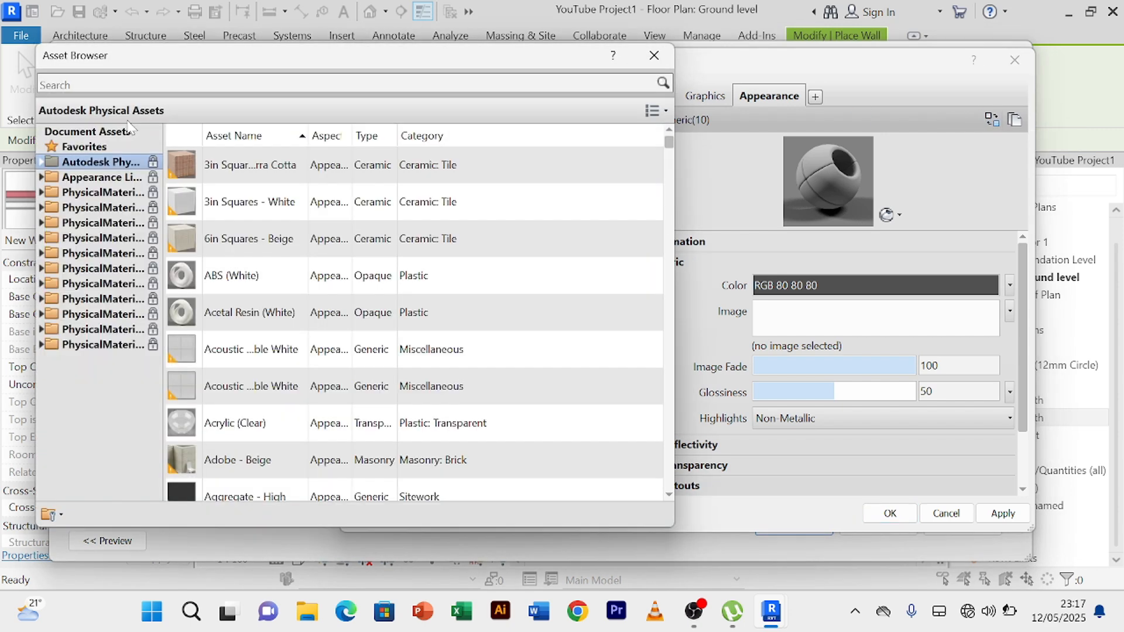
pyautogui.click(170, 83)
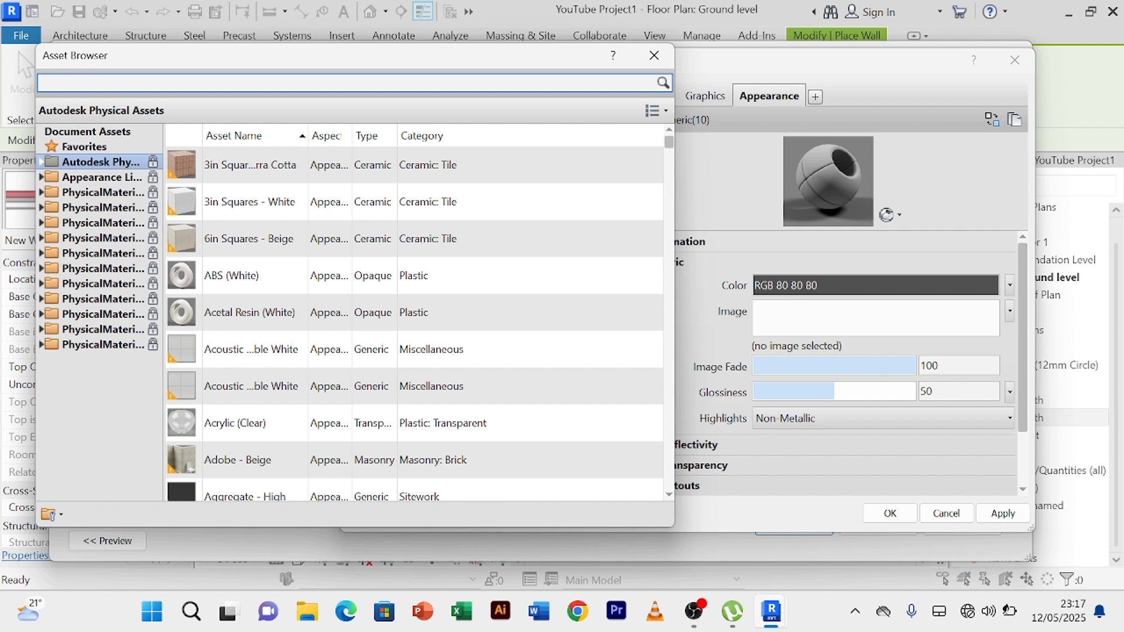
pyautogui.write('brick')
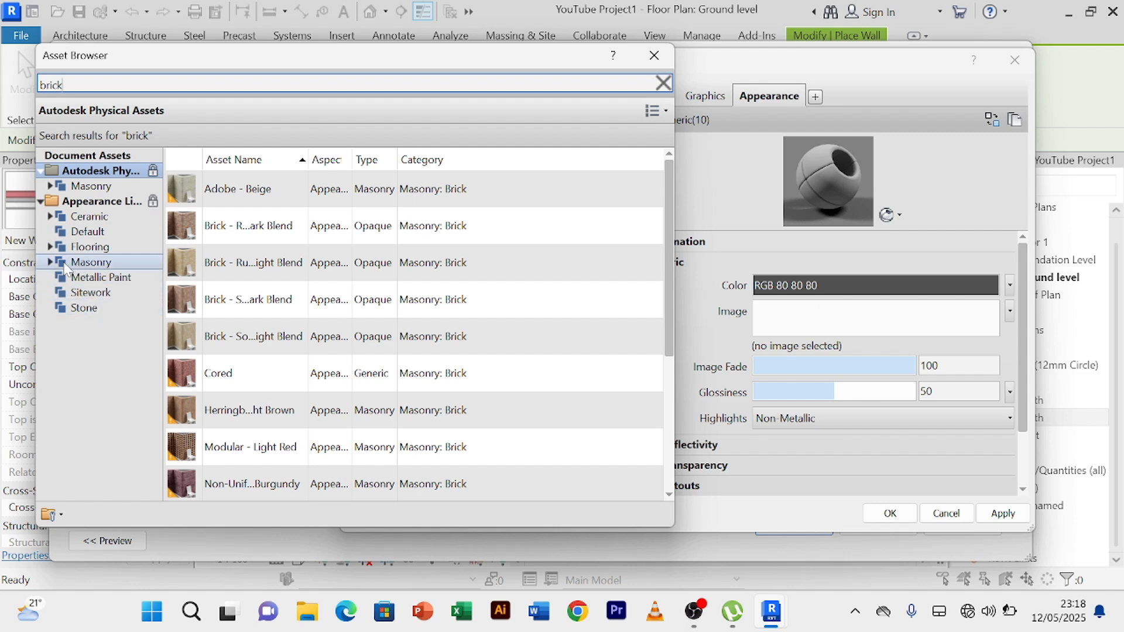
pyautogui.click(87, 262)
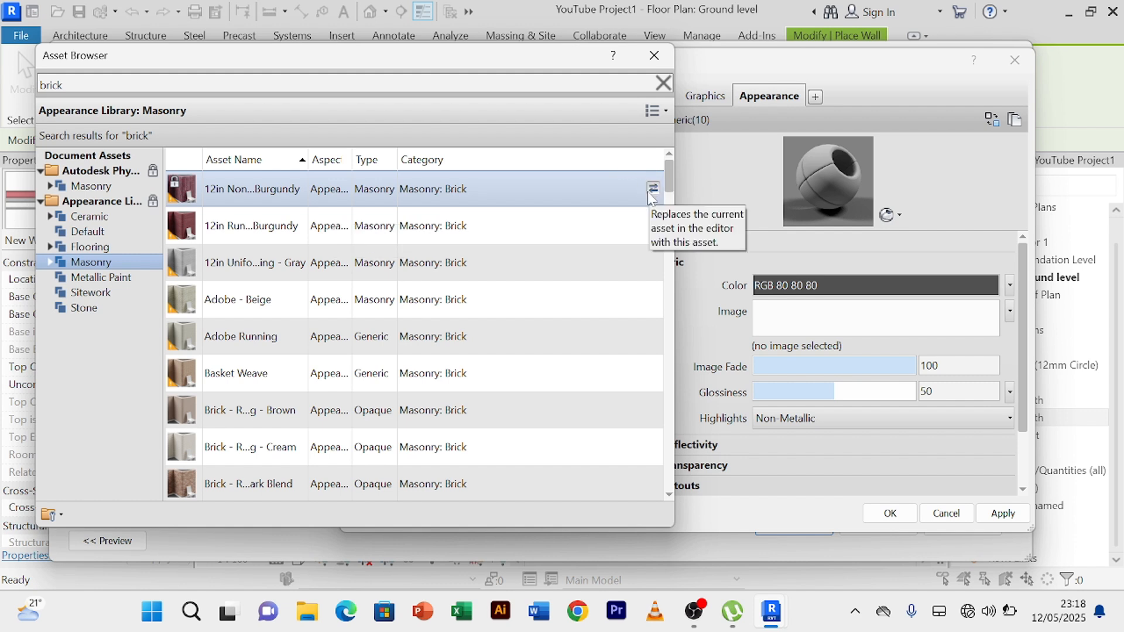
pyautogui.click(652, 191)
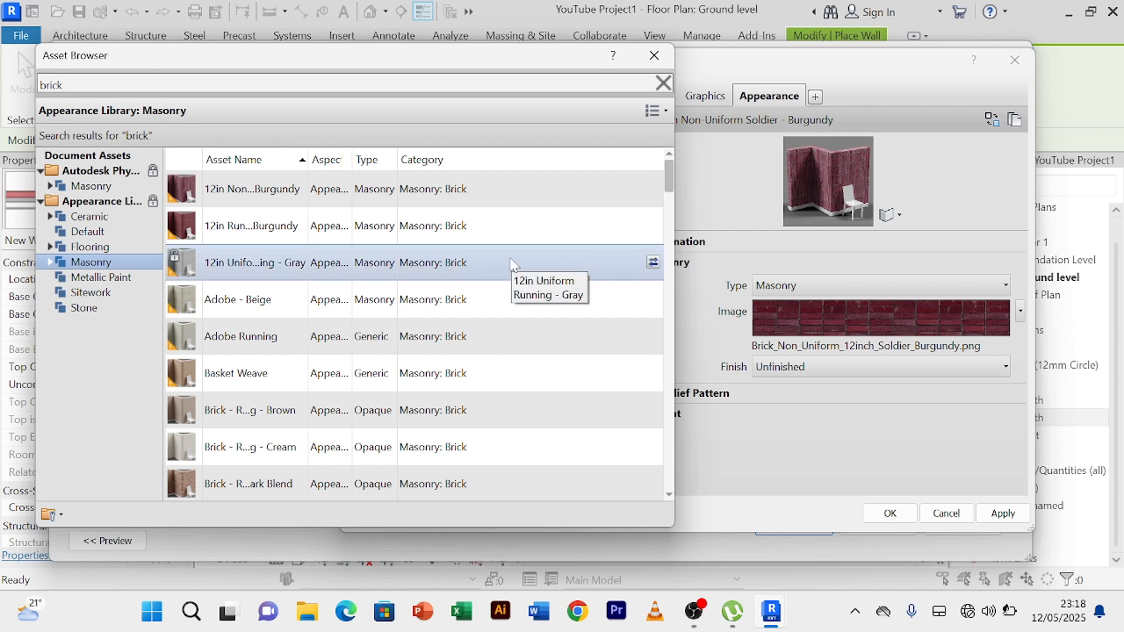
# Replace the Main Wall material's appearance with the Common masonry brick asset and assign the material to the Structure layer.
pyautogui.scroll(-1, 511, 265)
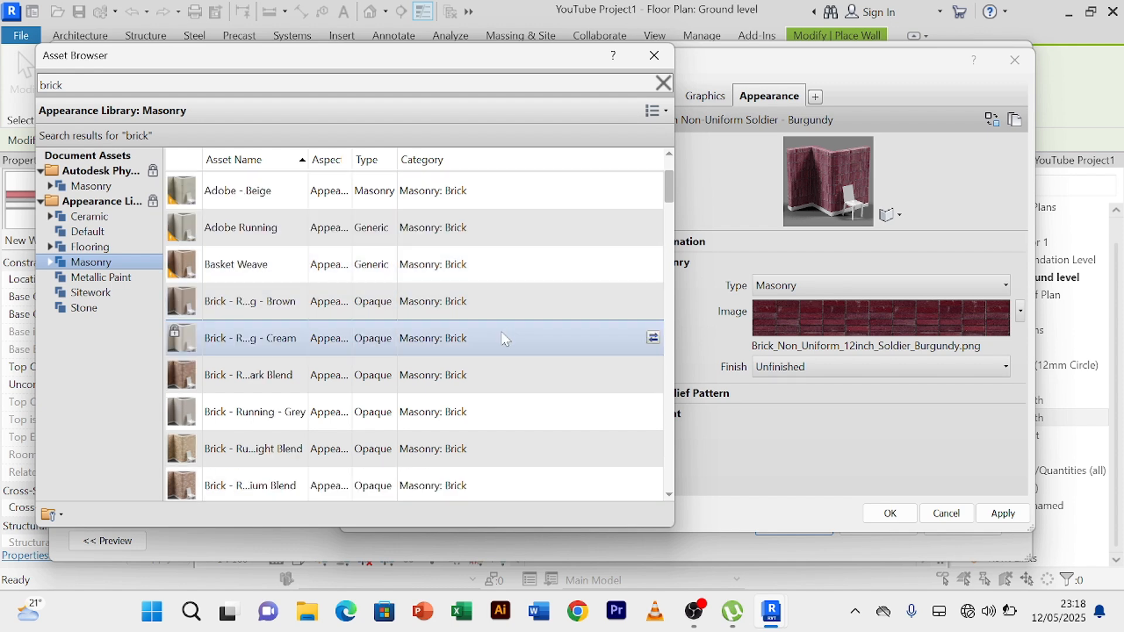
pyautogui.scroll(-1, 501, 332)
pyautogui.scroll(-3, 479, 375)
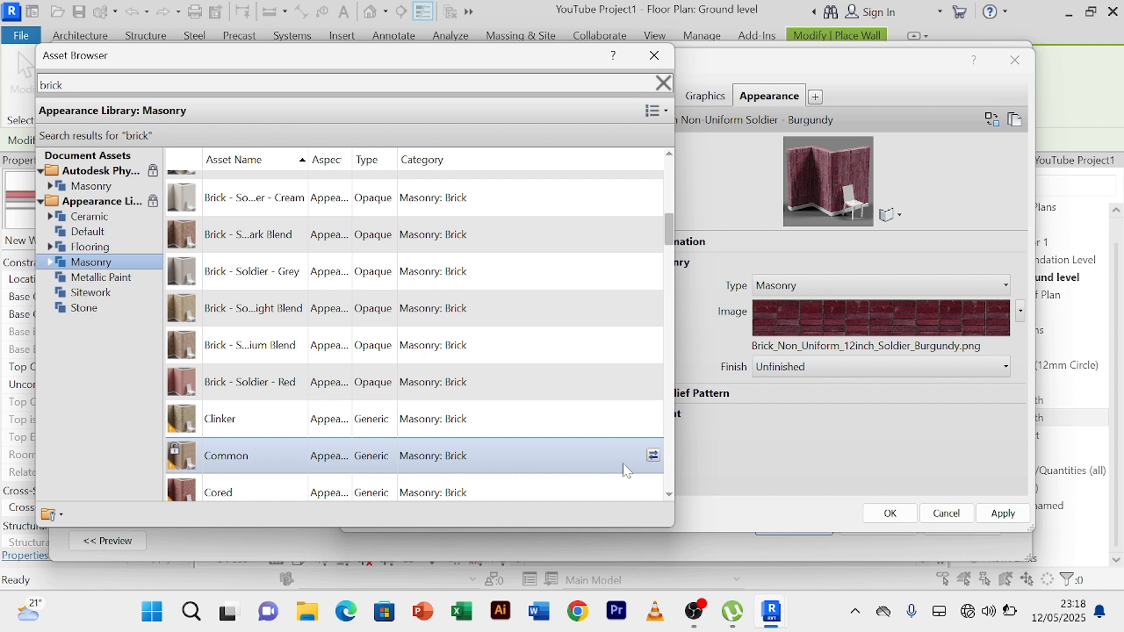
pyautogui.click(654, 455)
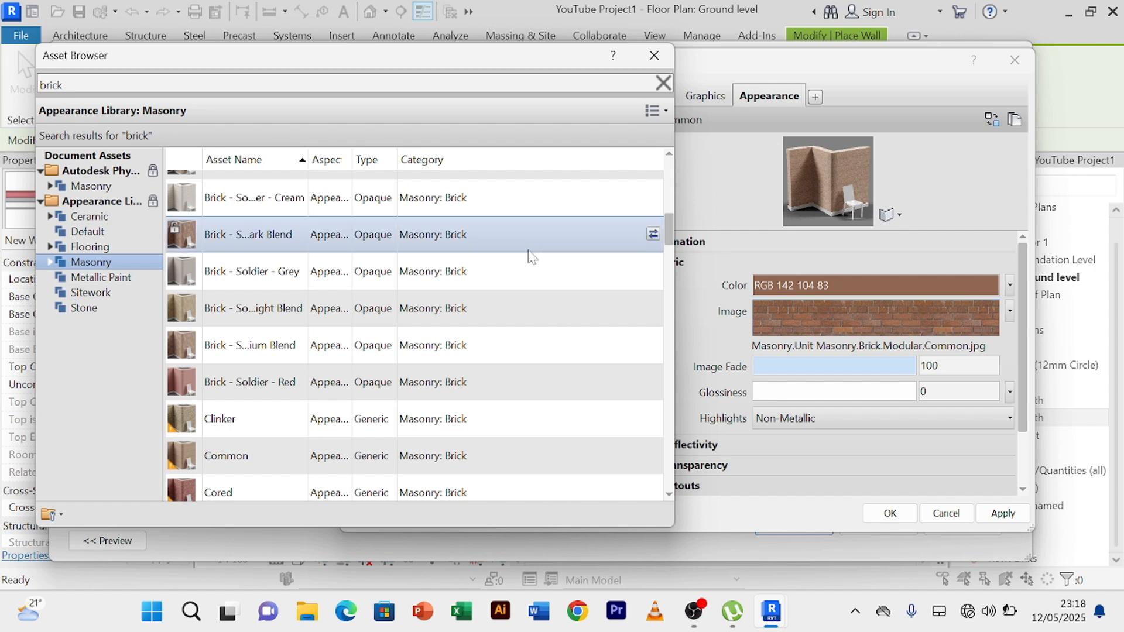
pyautogui.click(668, 60)
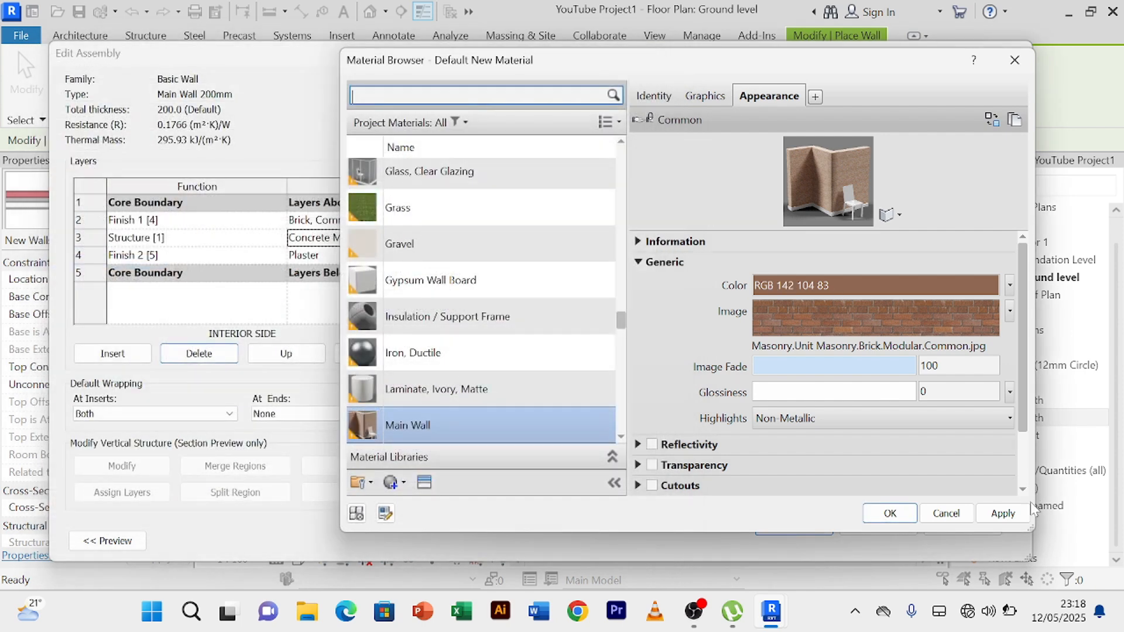
pyautogui.click(1003, 514)
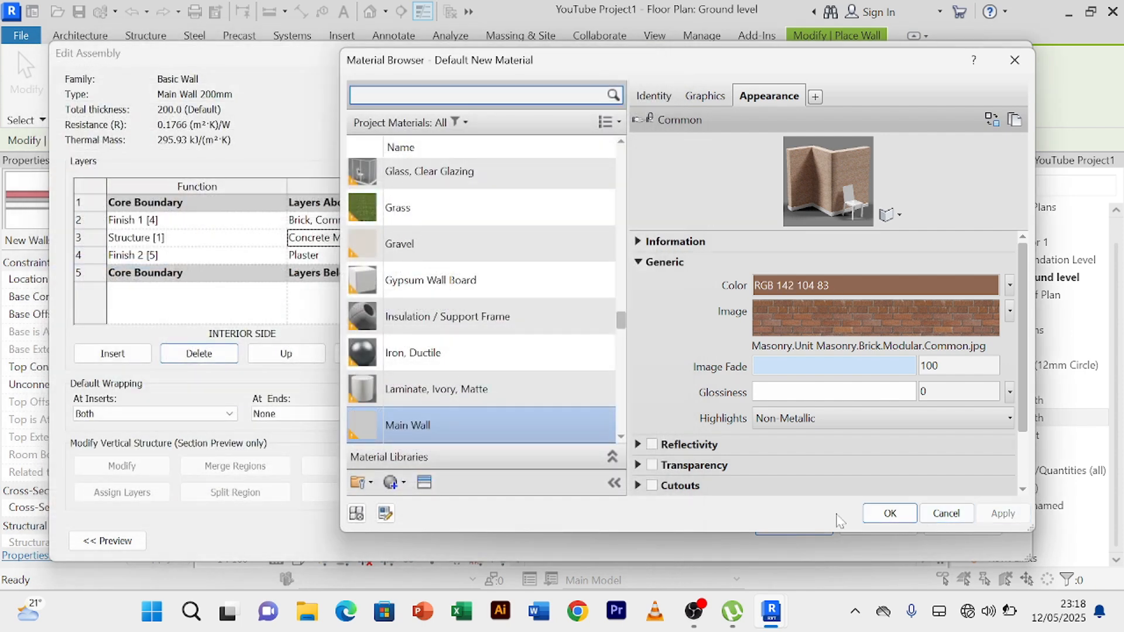
pyautogui.click(887, 512)
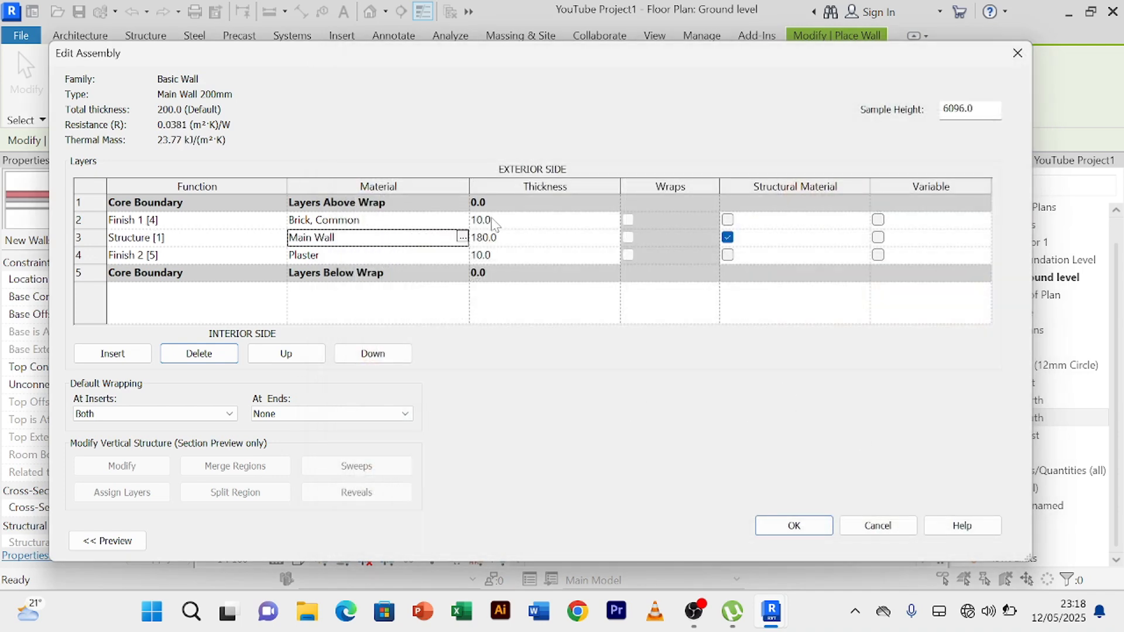
# Create a new material for the Finish 1 layer and name it "Exterior Paint".
pyautogui.click(466, 221)
pyautogui.click(463, 220)
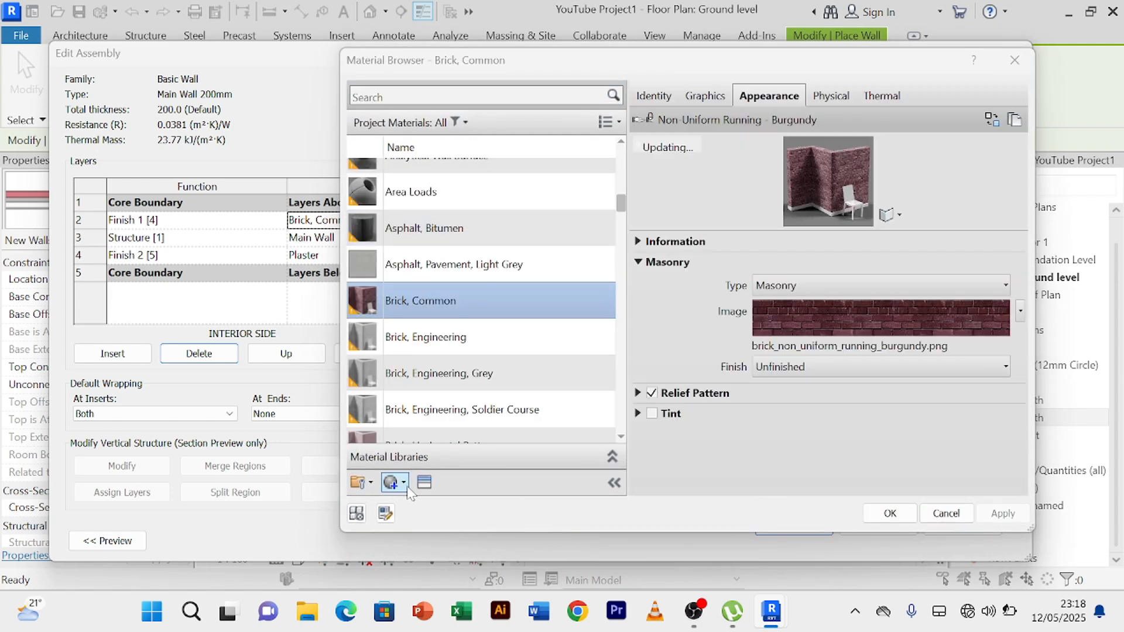
pyautogui.click(391, 483)
pyautogui.click(450, 507)
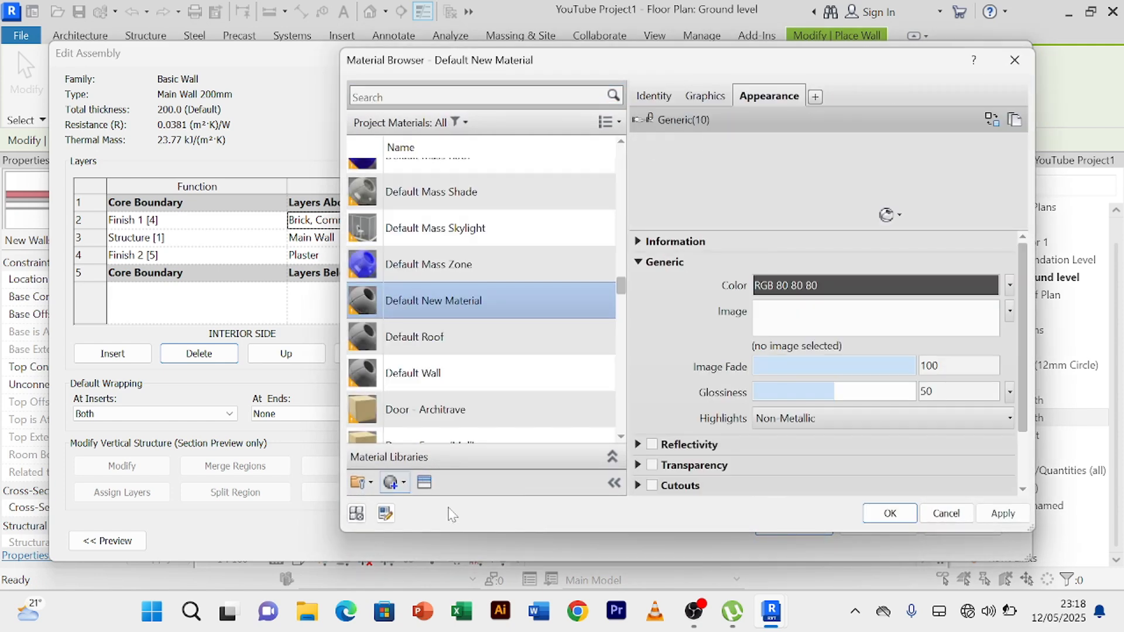
pyautogui.rightClick(466, 278)
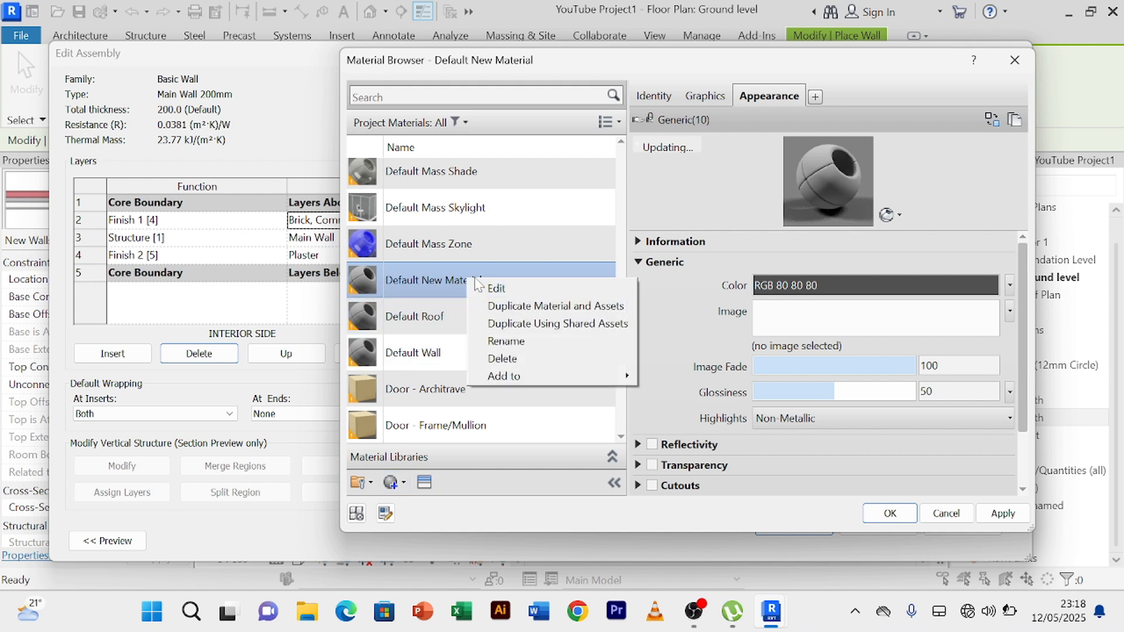
pyautogui.click(527, 343)
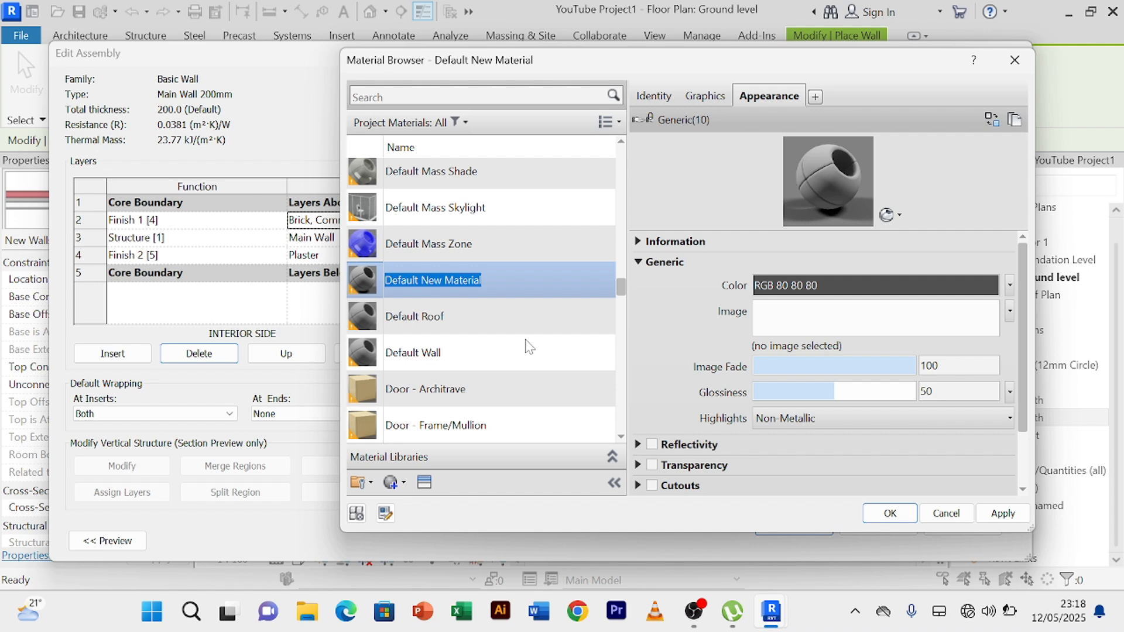
pyautogui.write('Exter')
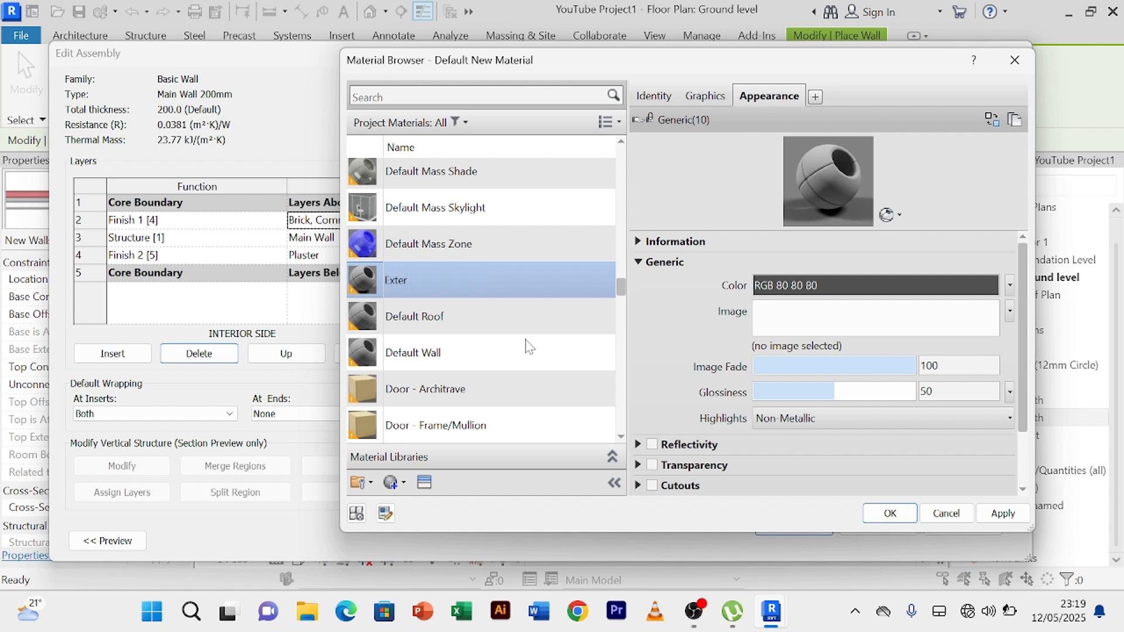
pyautogui.write('ior Paint')
# Search the asset library for "paint" and try the Aquamarine, Beige and glossy Black wall paints on the Exterior Paint material.
pyautogui.click(993, 122)
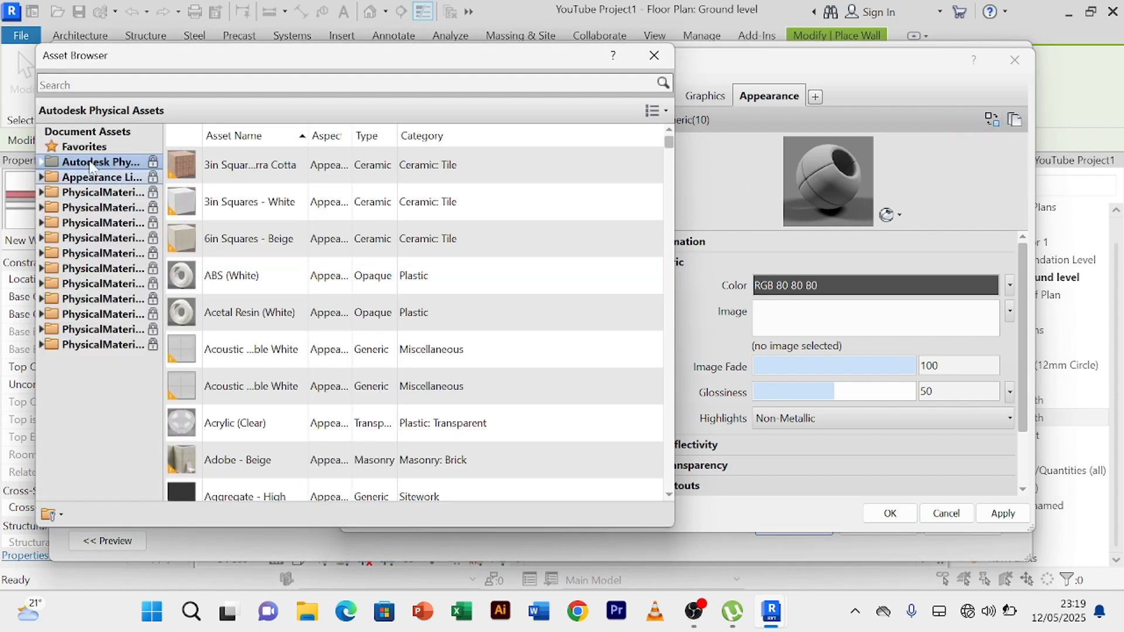
pyautogui.click(93, 84)
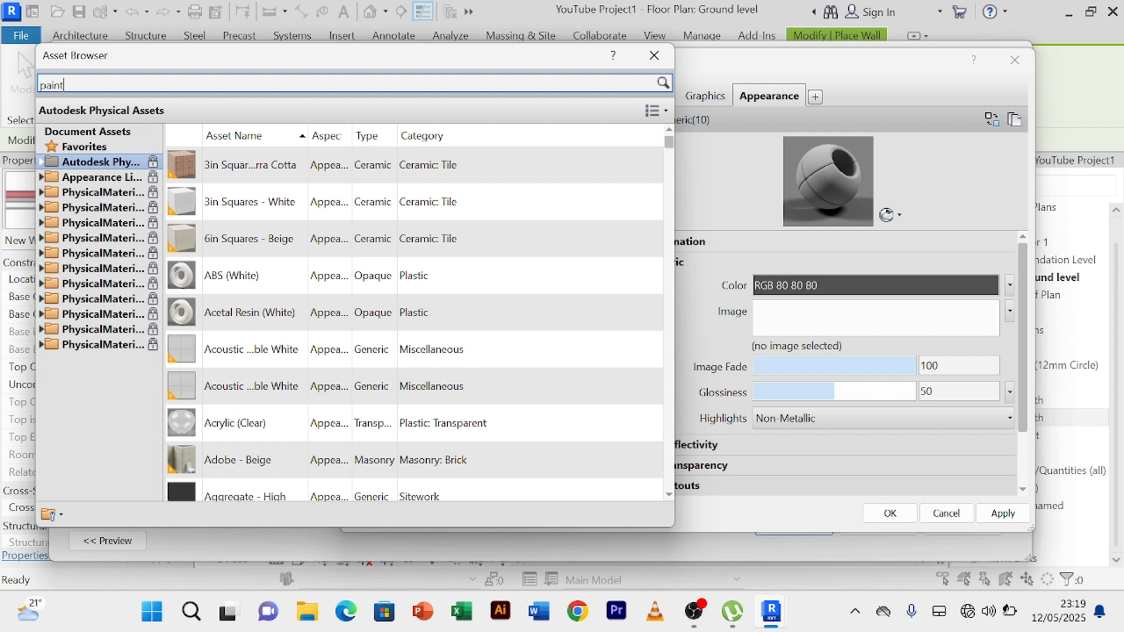
pyautogui.press('Return')
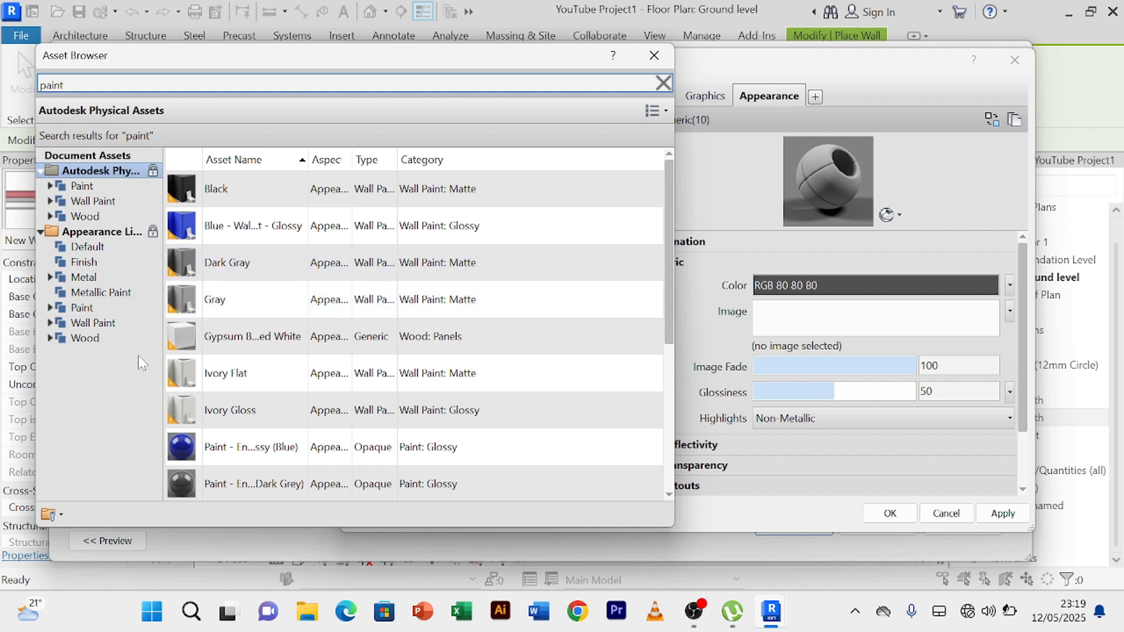
pyautogui.click(69, 330)
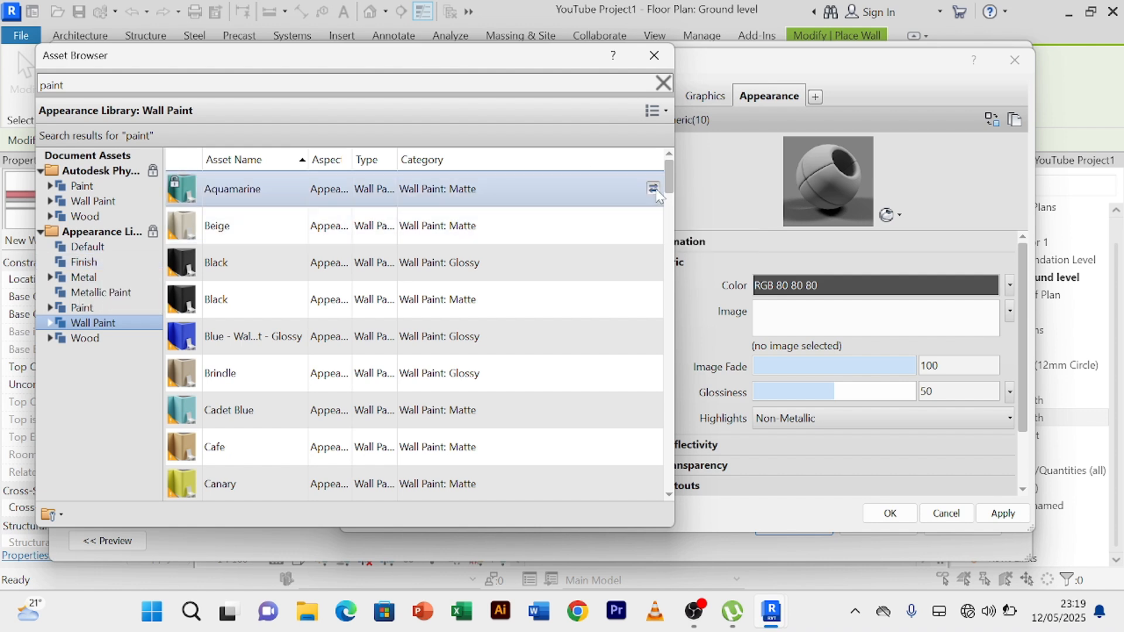
pyautogui.click(653, 189)
pyautogui.click(653, 225)
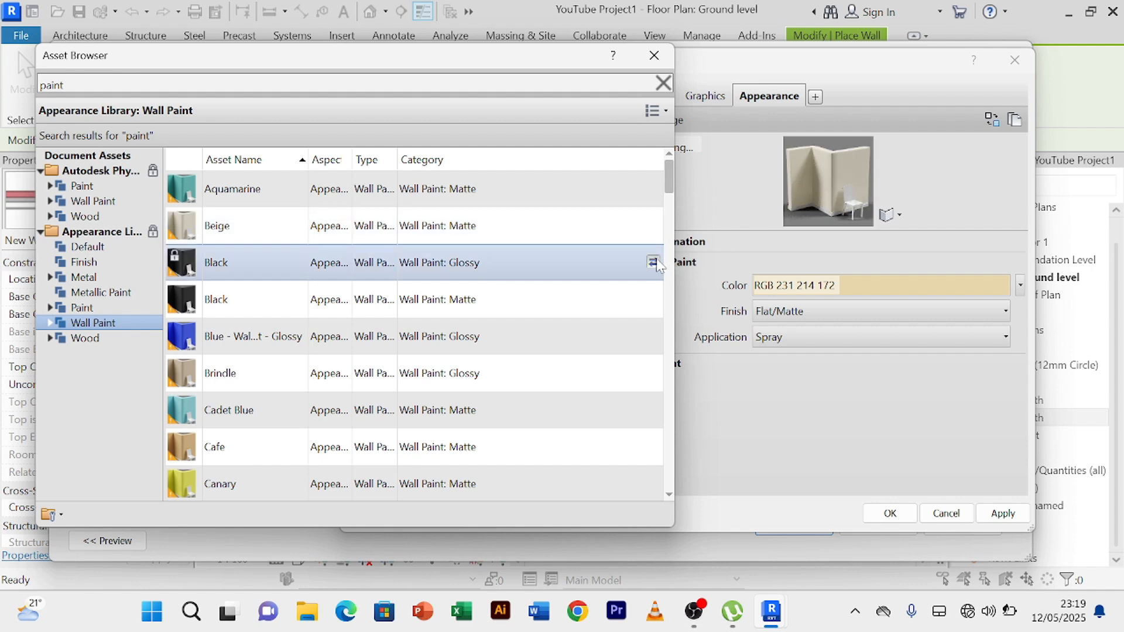
pyautogui.click(654, 263)
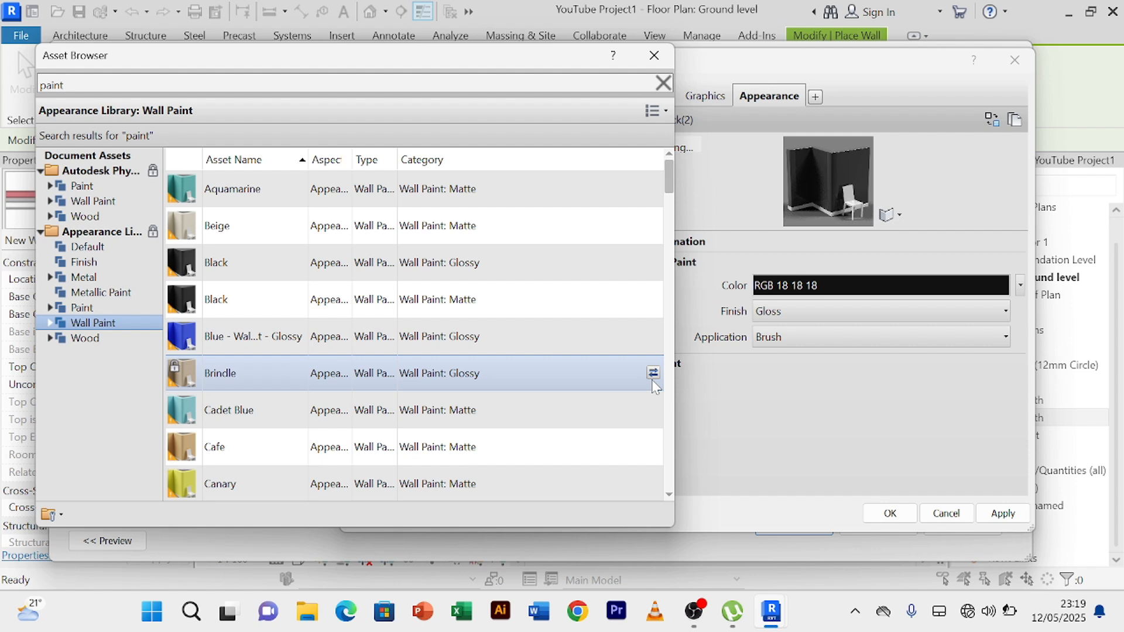
# Apply the glossy Brindle wall paint appearance to Exterior Paint and assign the material to the Finish 1 layer.
pyautogui.click(653, 375)
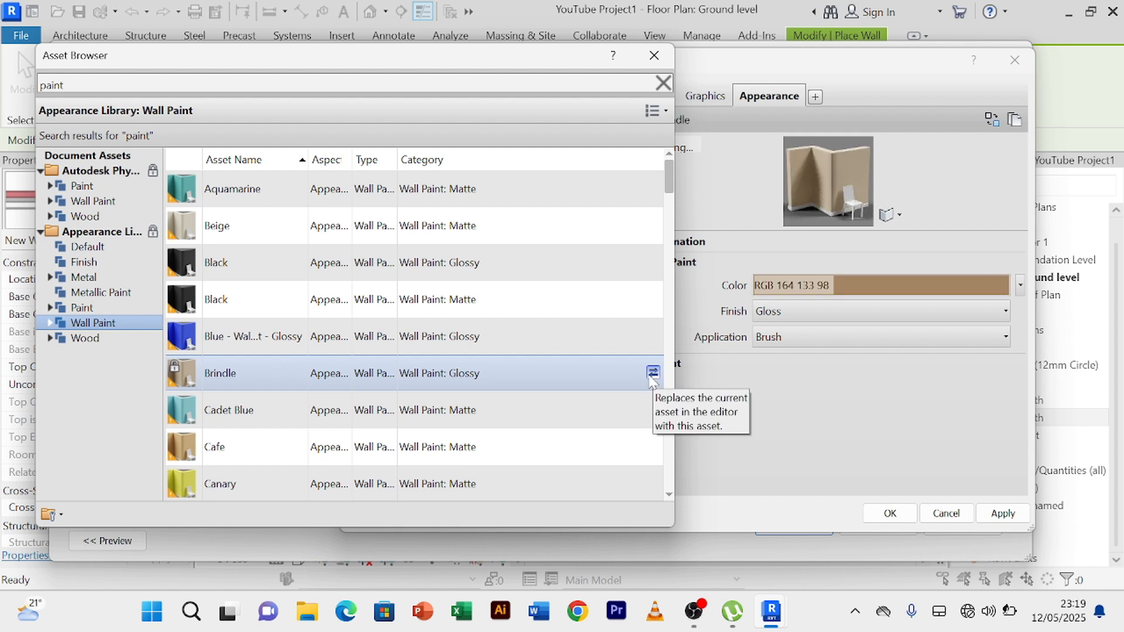
pyautogui.click(656, 63)
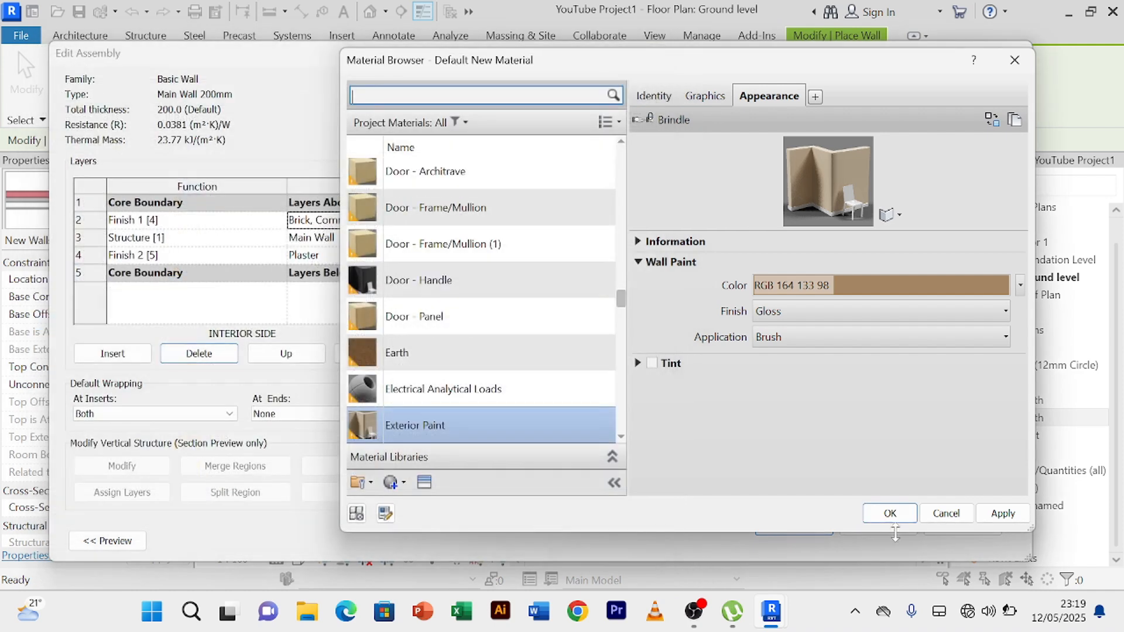
pyautogui.click(1002, 514)
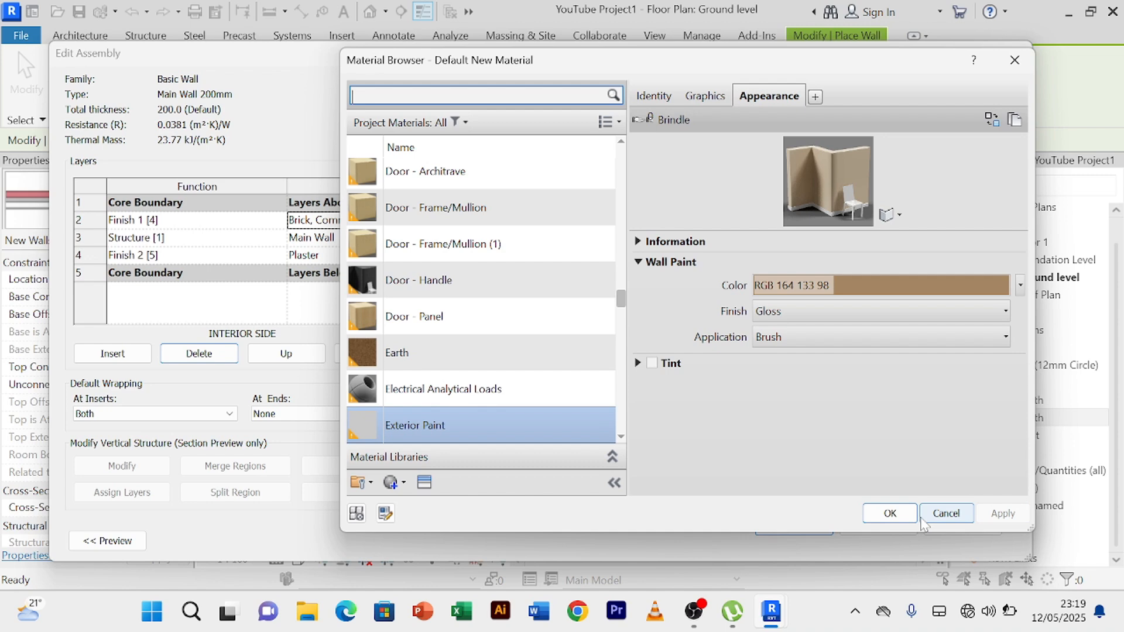
pyautogui.click(891, 515)
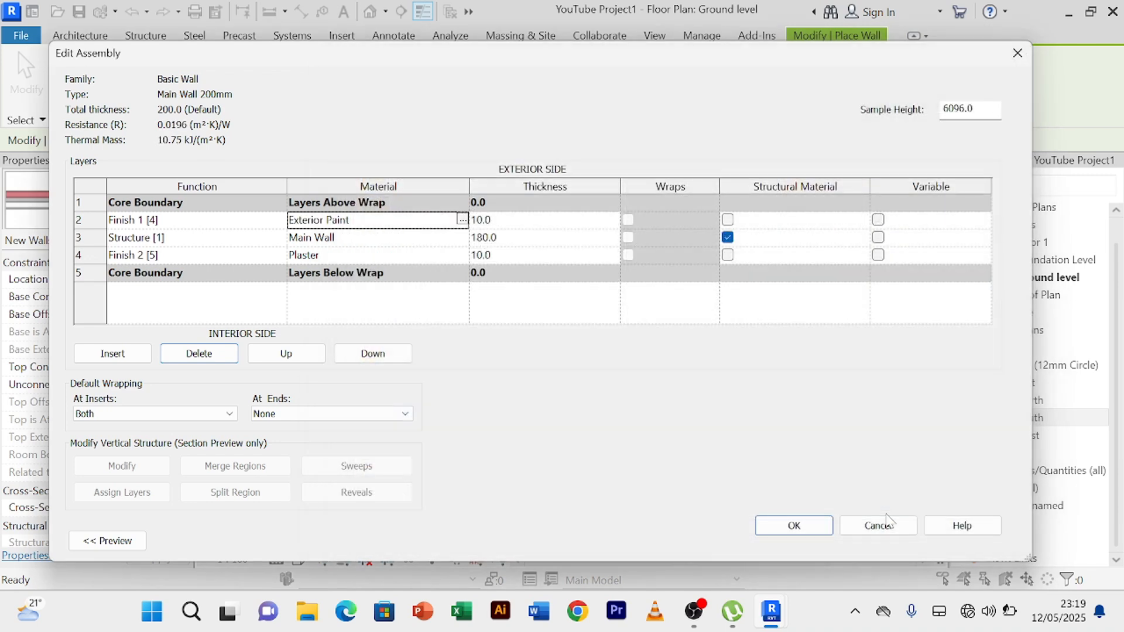
# Create a new material for the Finish 2 layer and name it "Interior Paint".
pyautogui.click(463, 256)
pyautogui.click(463, 256)
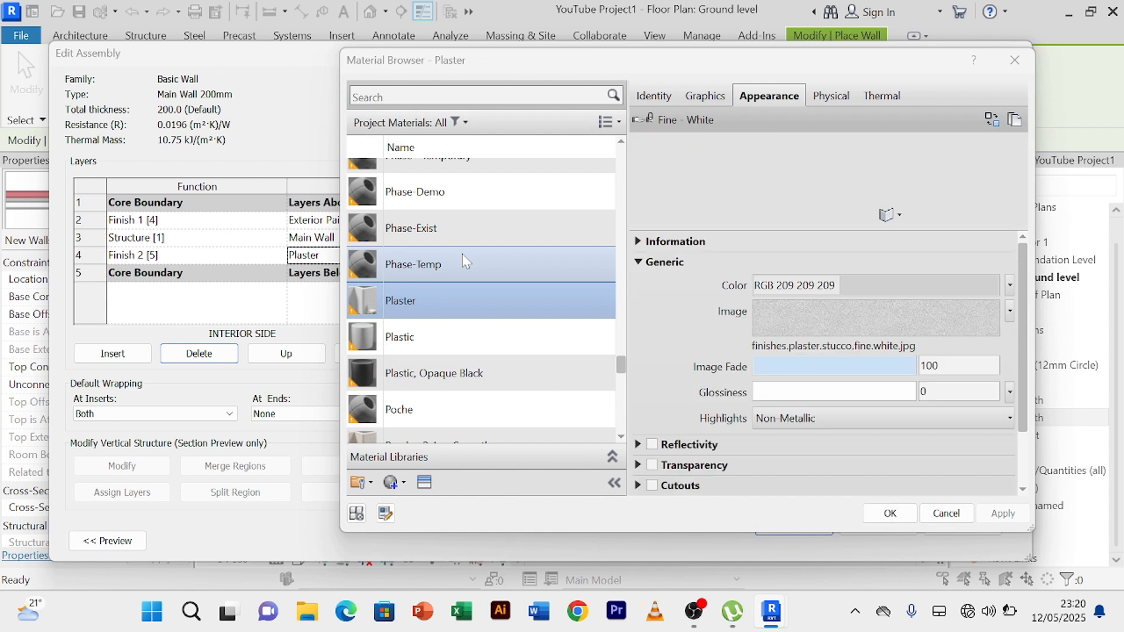
pyautogui.click(404, 483)
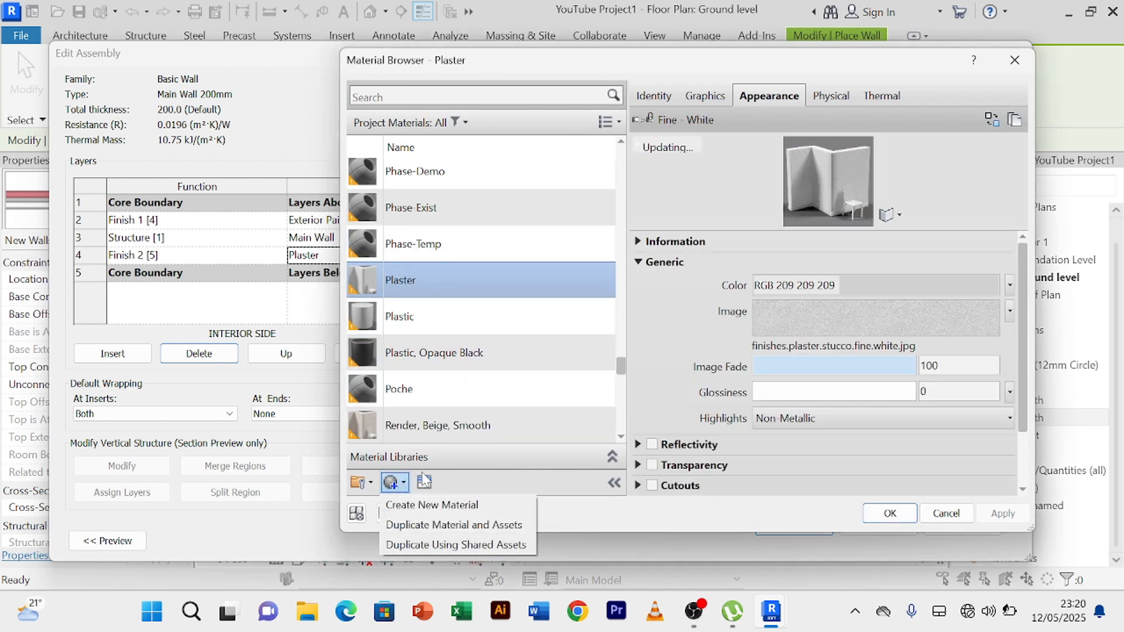
pyautogui.click(440, 505)
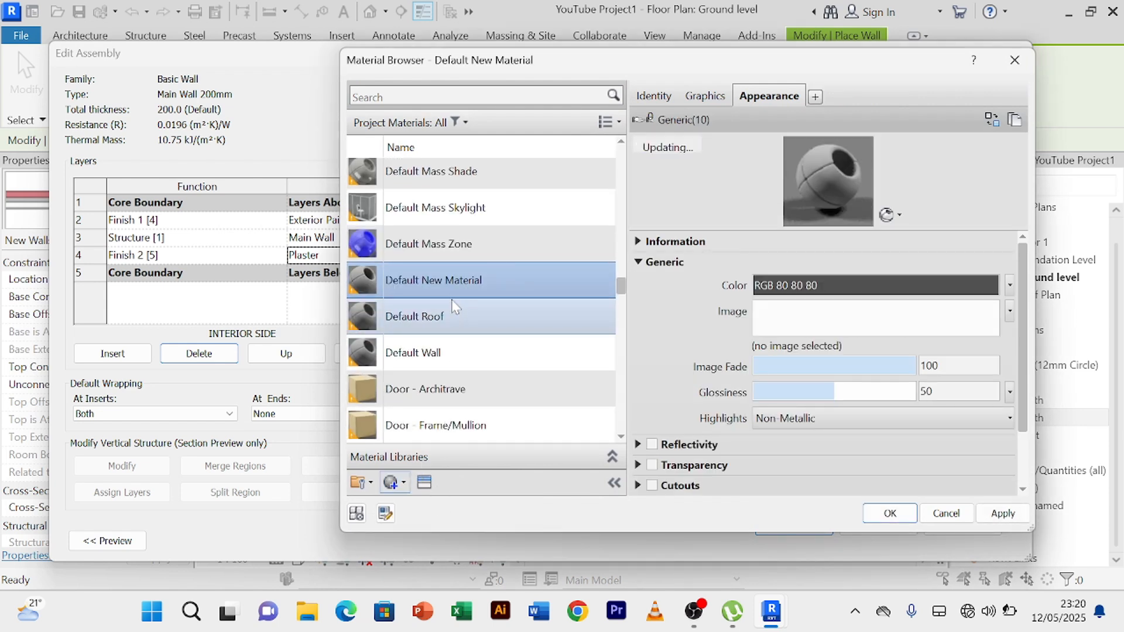
pyautogui.rightClick(460, 281)
pyautogui.click(542, 341)
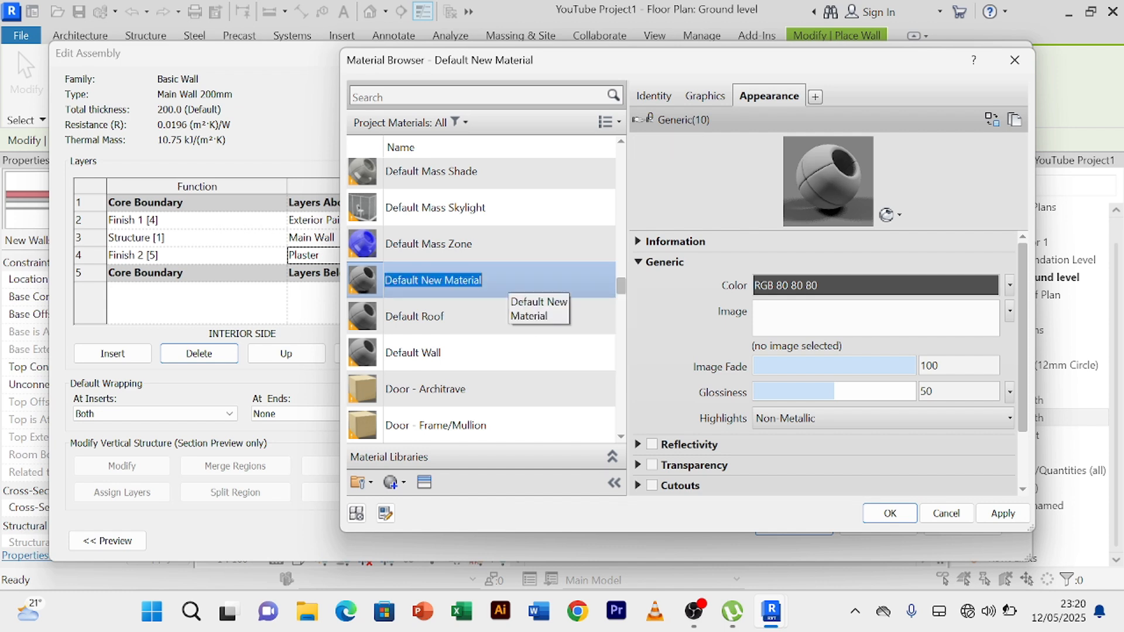
pyautogui.write('Interior Paint')
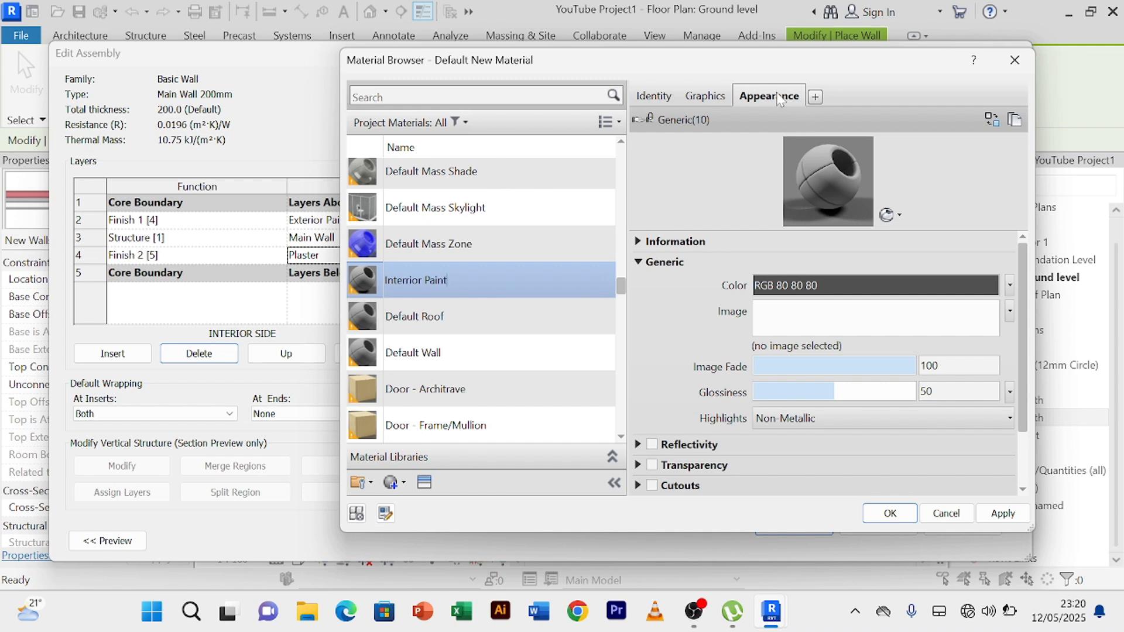
# Search the asset library for "paint" to replace the Interior Paint appearance and show the Appearance Library's Finish category.
pyautogui.click(992, 120)
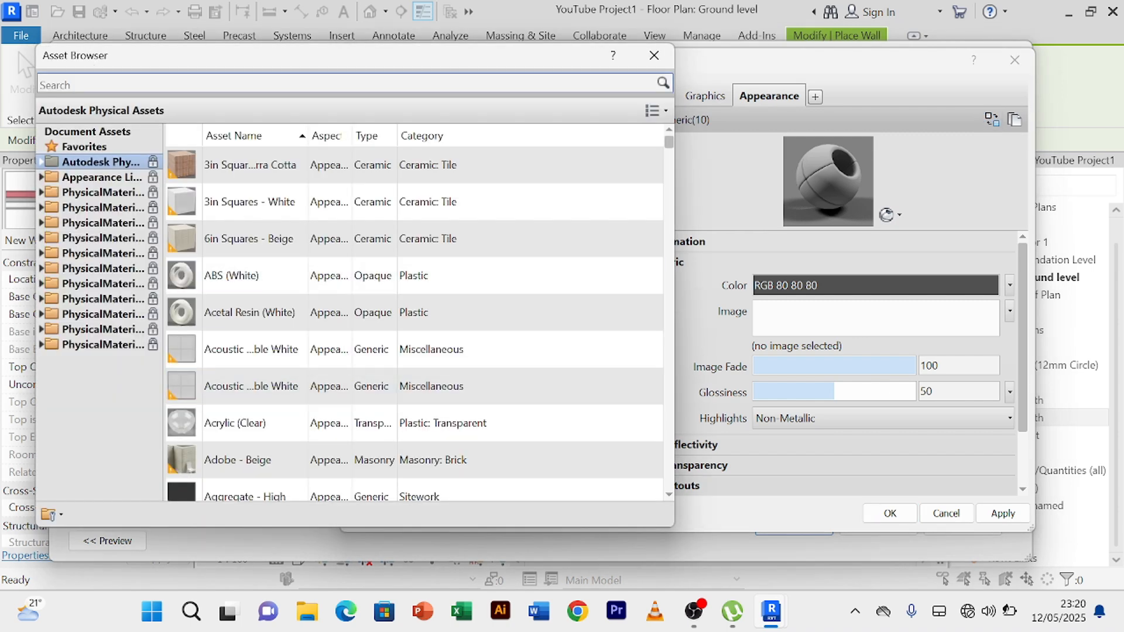
pyautogui.click(96, 84)
pyautogui.write('paint')
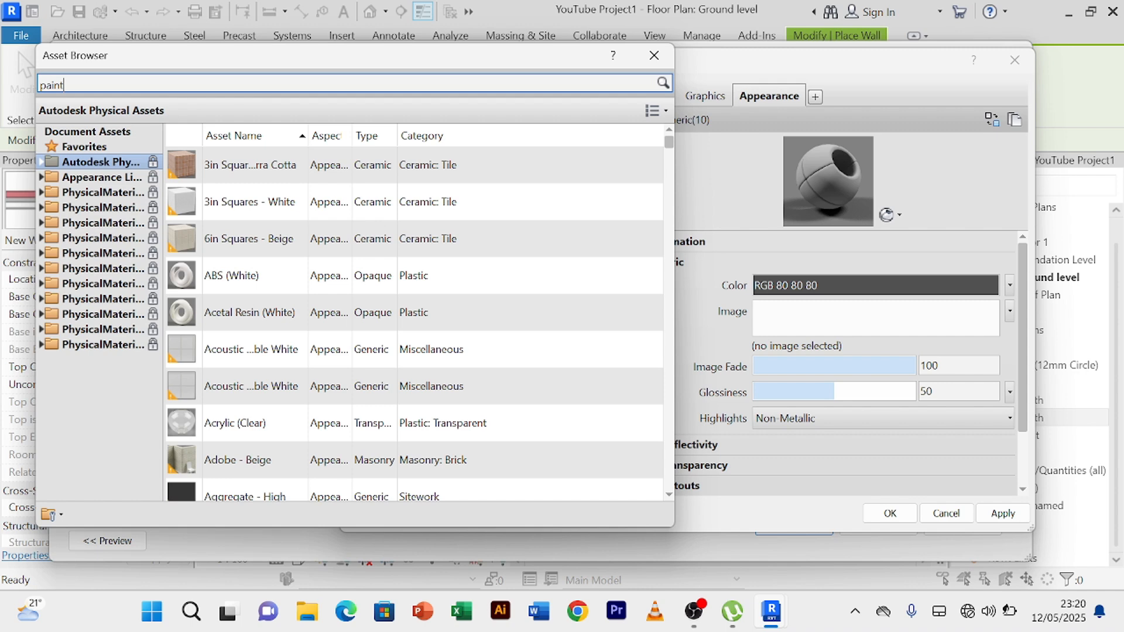
pyautogui.press('Return')
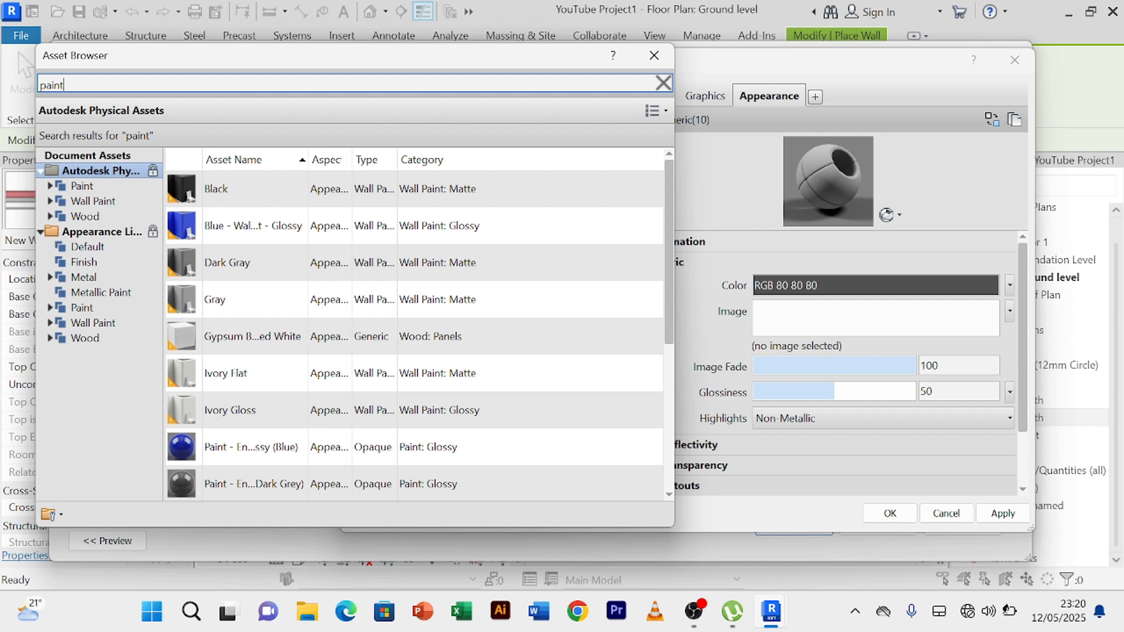
pyautogui.click(87, 263)
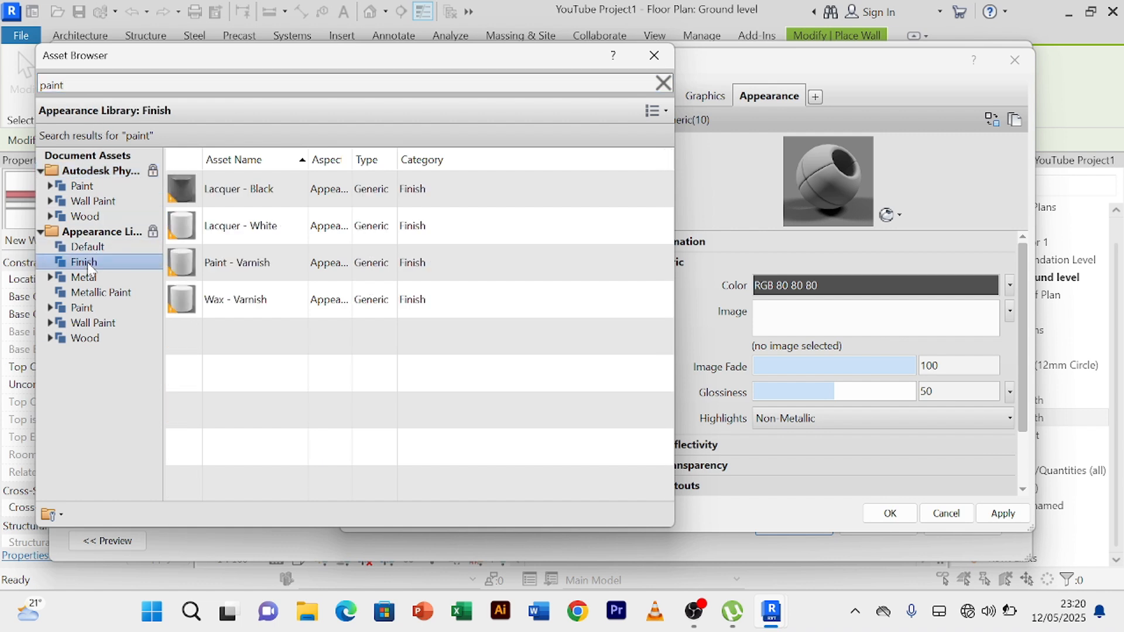
# Try the Lacquer - White, Paint - Varnish and Wax - Varnish appearances on the Interior Paint material.
pyautogui.moveTo(609, 226)
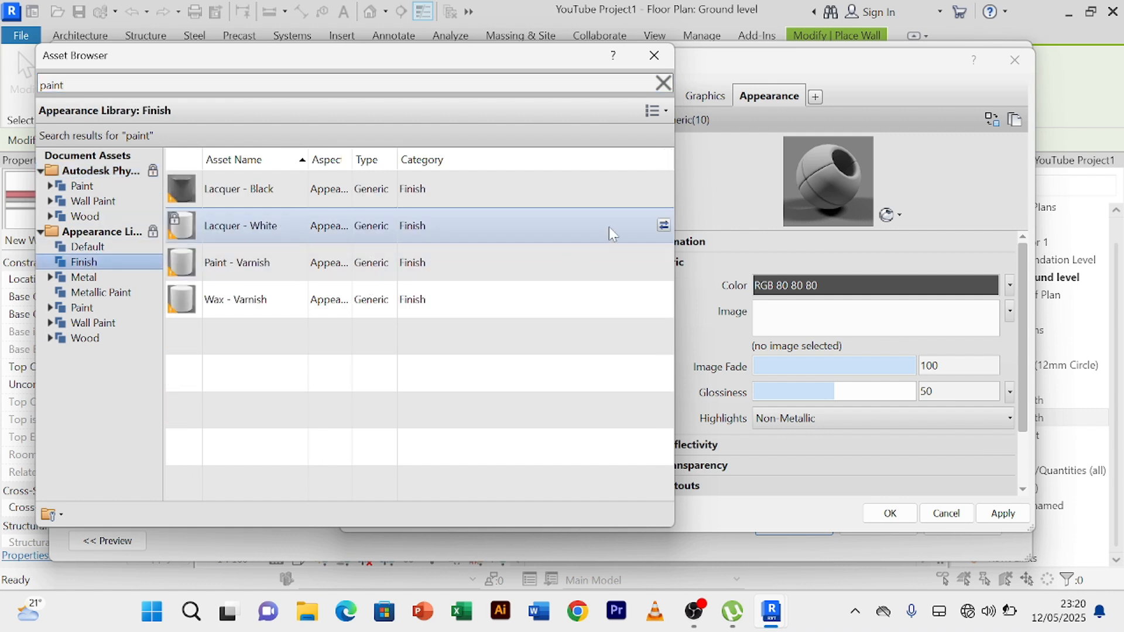
pyautogui.click(663, 226)
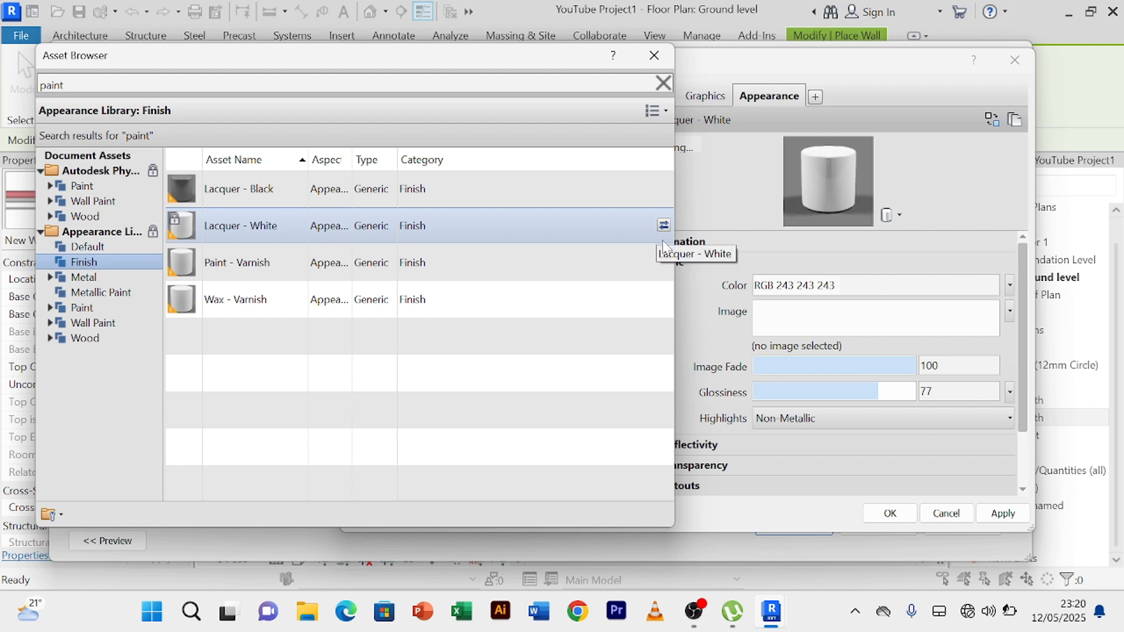
pyautogui.click(664, 262)
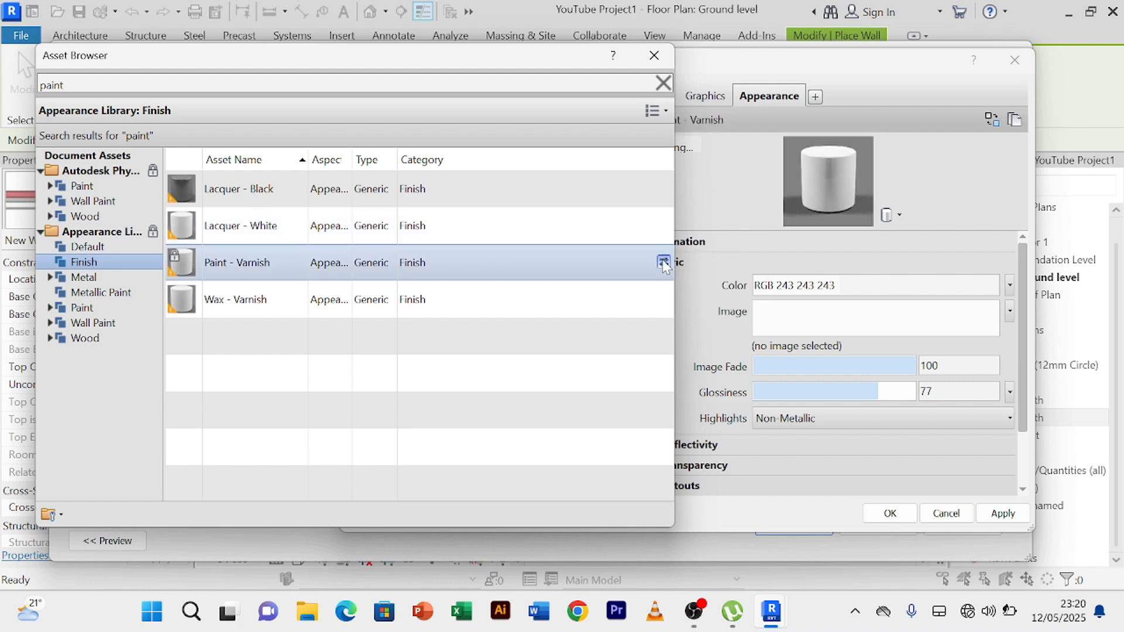
pyautogui.click(661, 301)
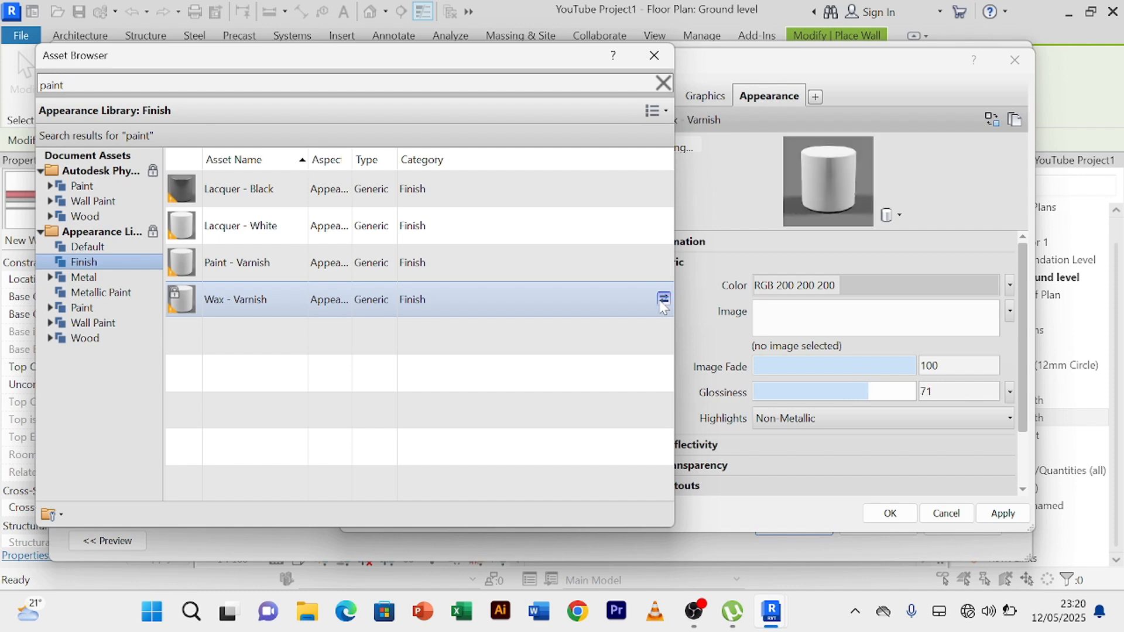
pyautogui.moveTo(658, 269)
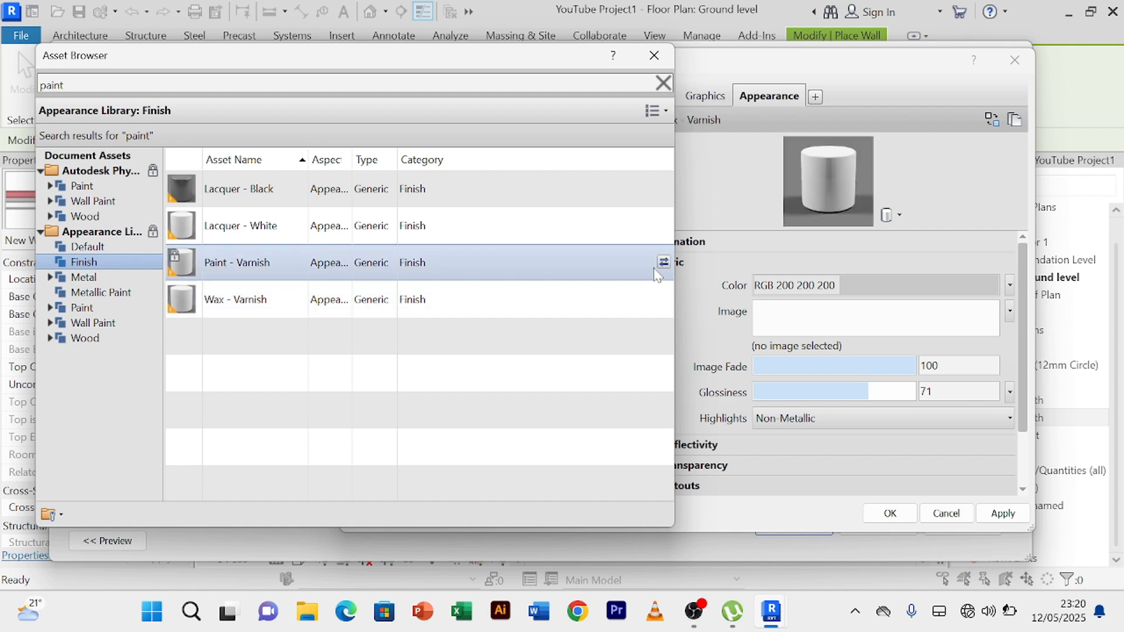
pyautogui.click(664, 227)
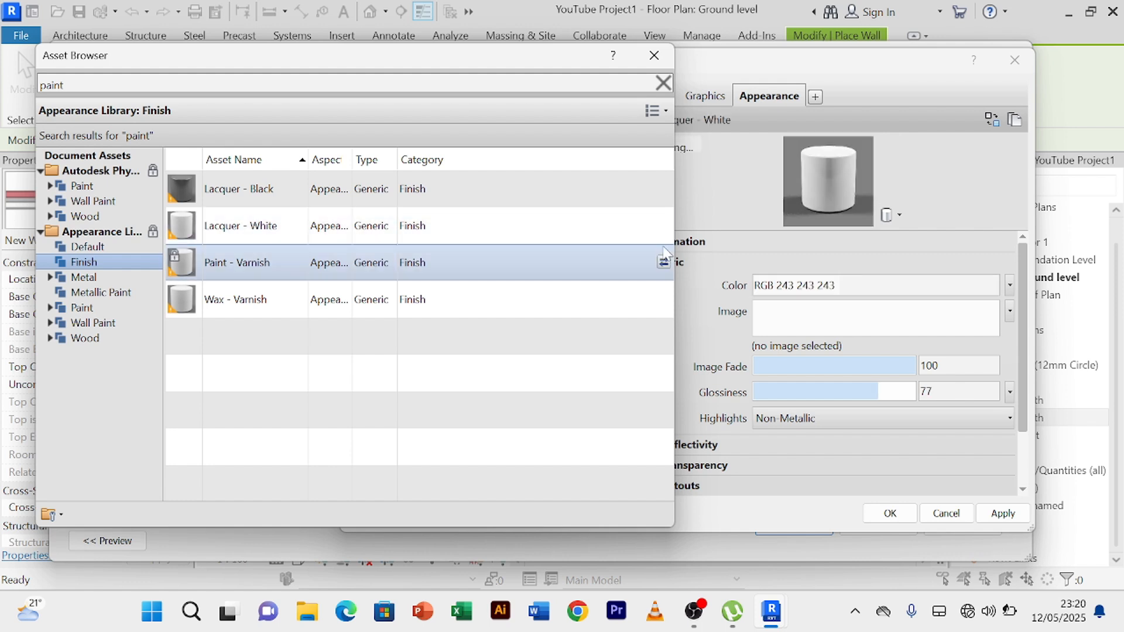
# Apply the Paint - Varnish appearance to Interior Paint and assign the material to the Finish 2 layer.
pyautogui.click(663, 262)
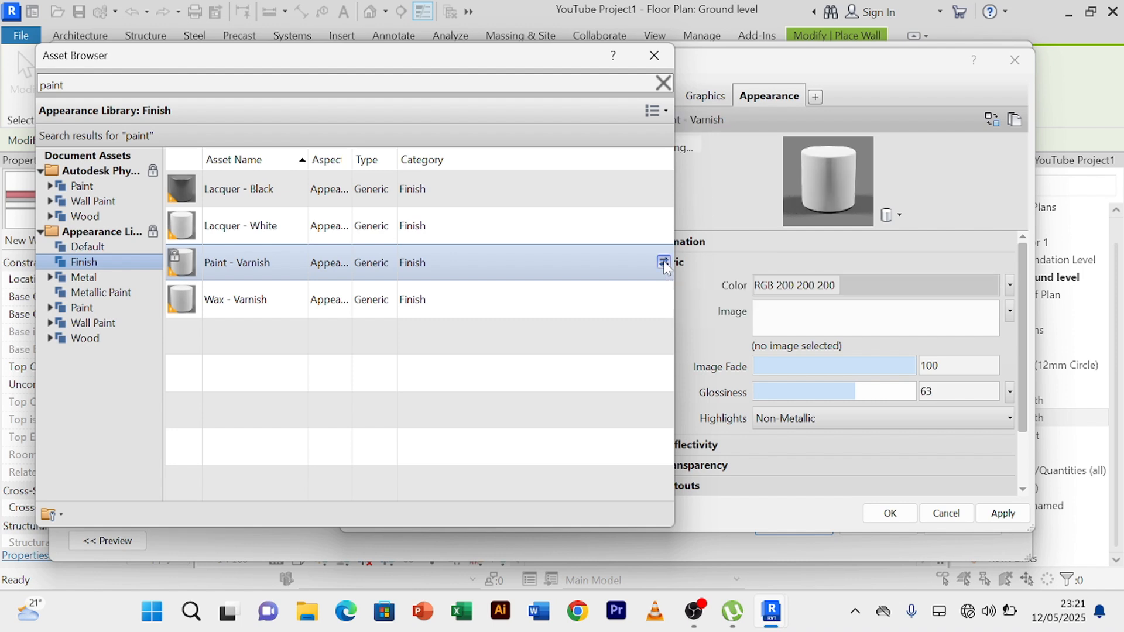
pyautogui.click(661, 61)
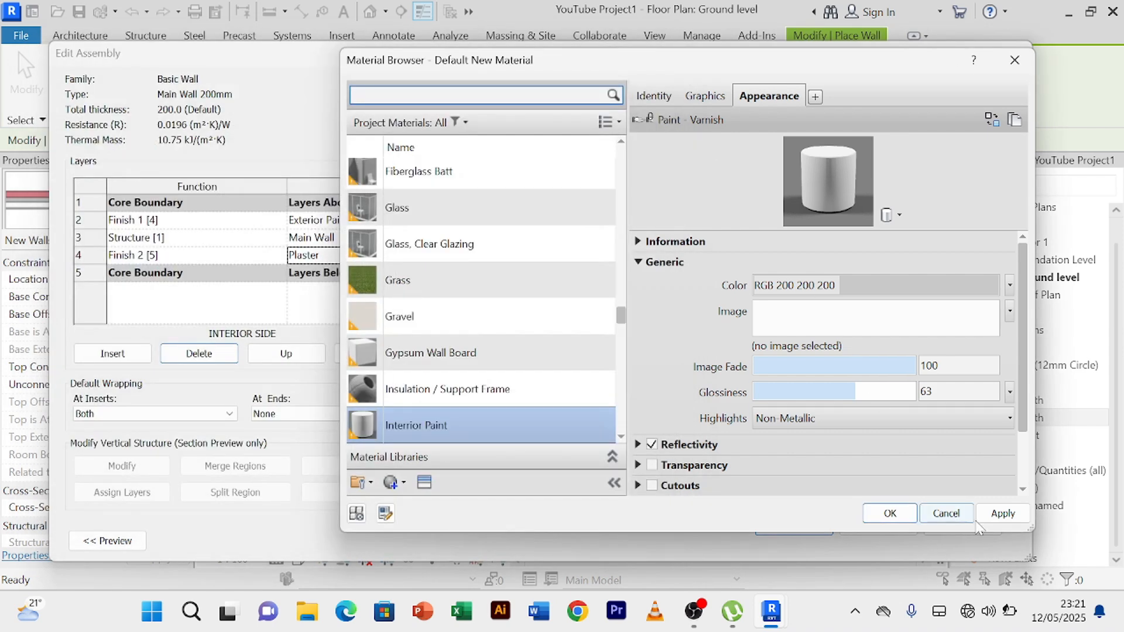
pyautogui.click(890, 515)
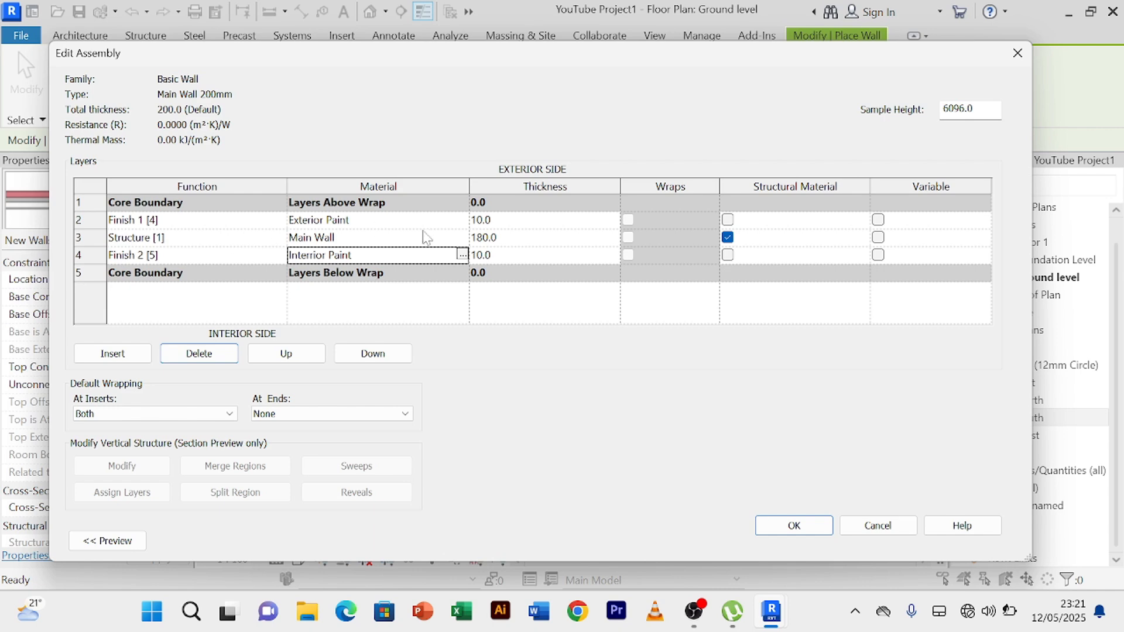
# Accept the layer assembly and apply the type properties of Main Wall 200mm, returning to wall placement.
pyautogui.click(794, 527)
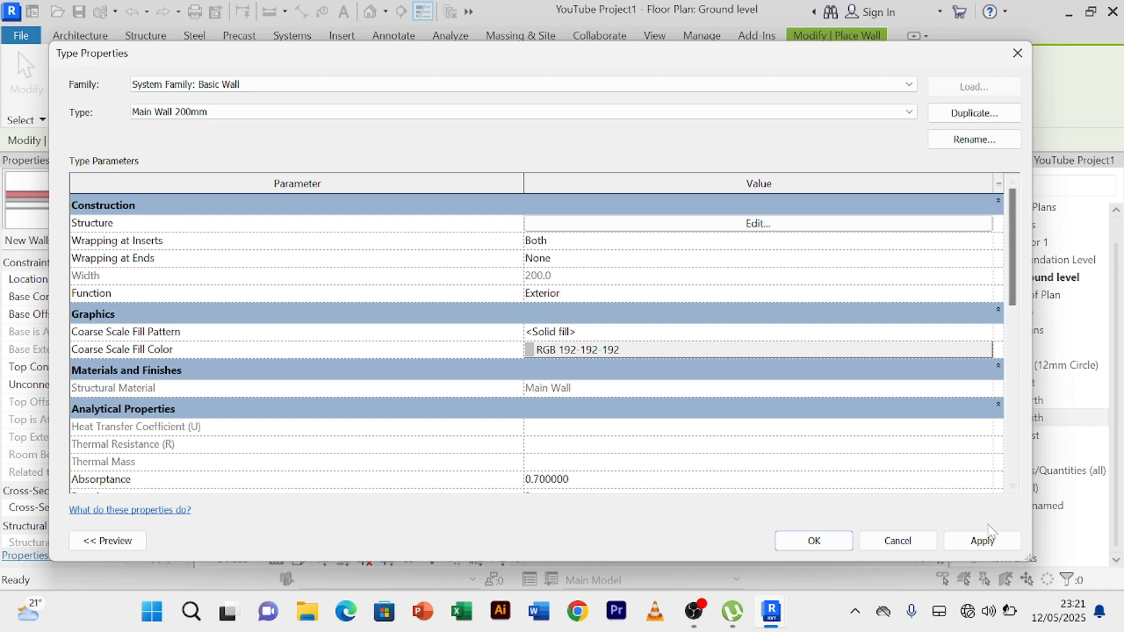
pyautogui.click(983, 541)
pyautogui.click(820, 540)
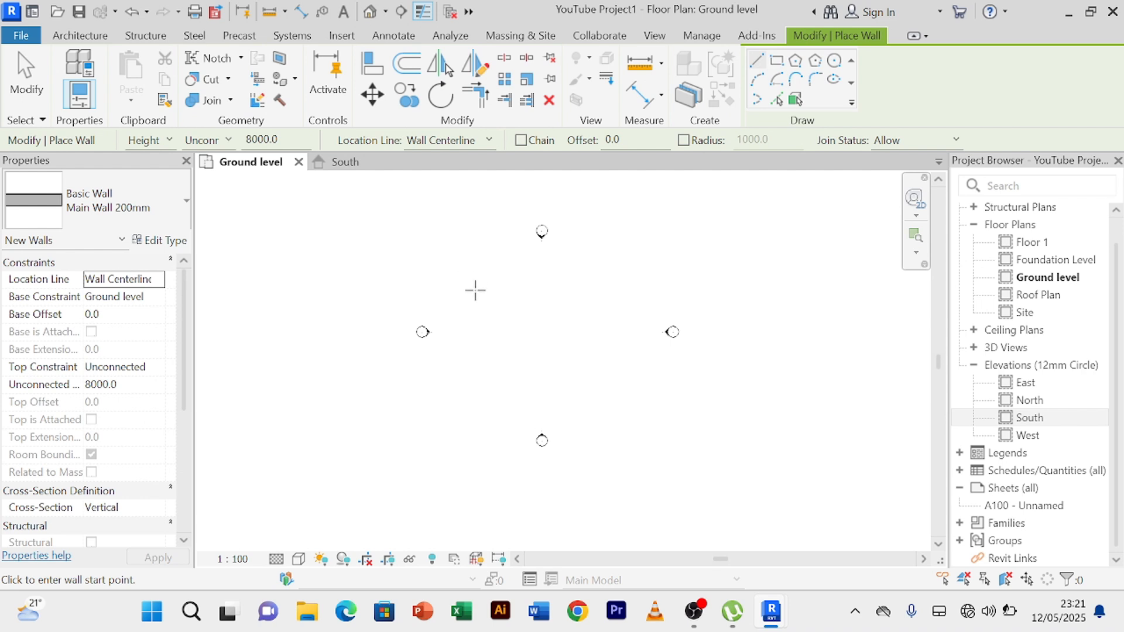
pyautogui.scroll(1, 476, 290)
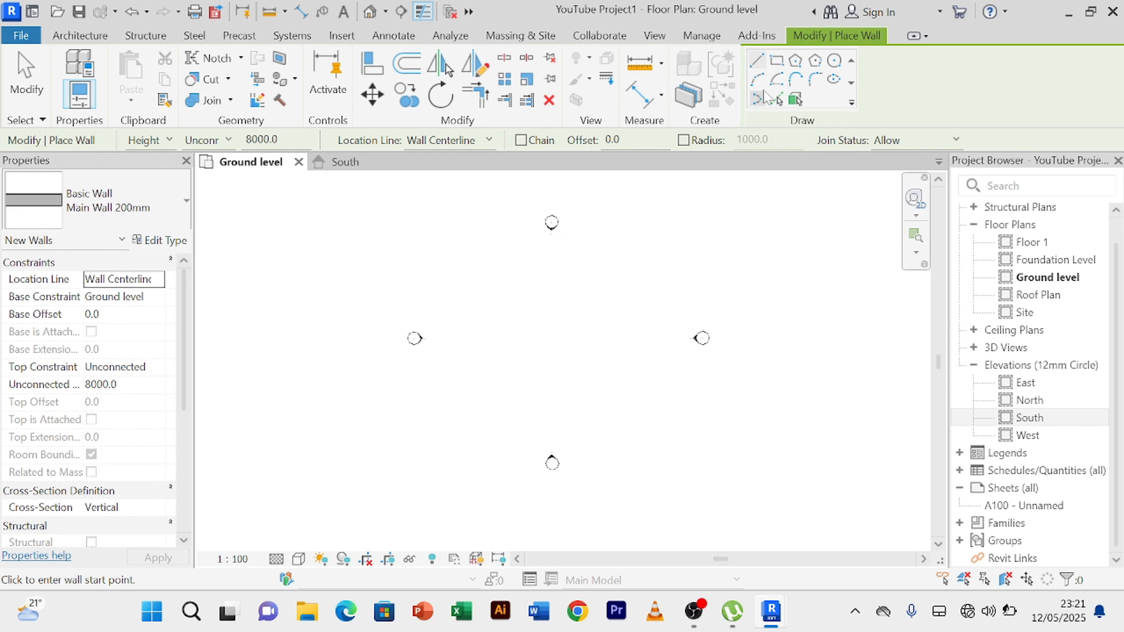
pyautogui.click(758, 61)
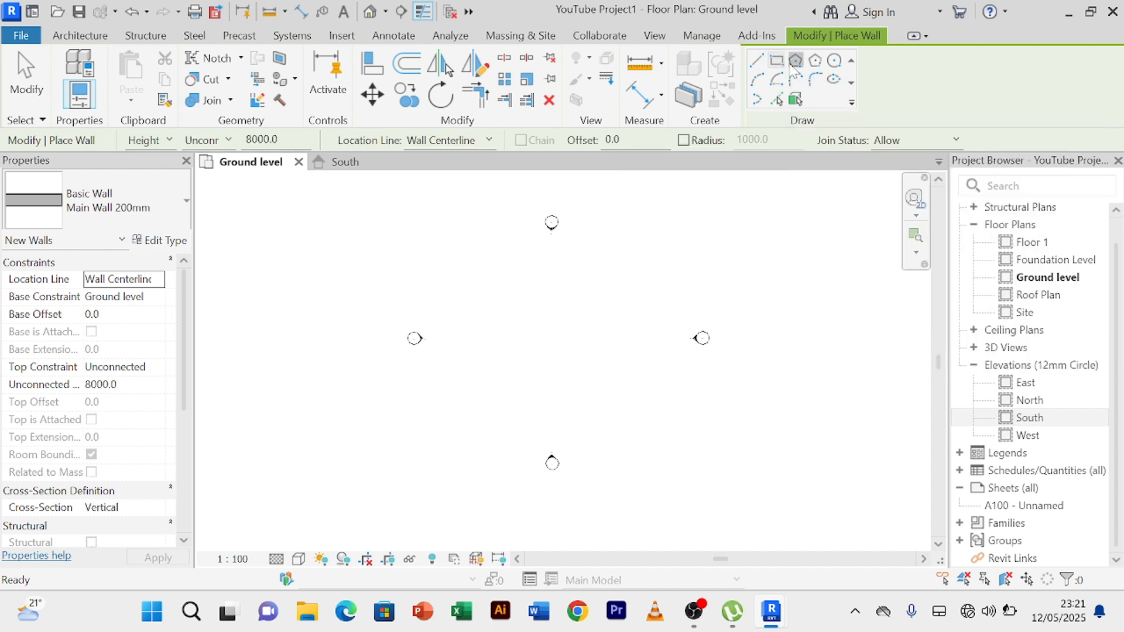
pyautogui.click(815, 61)
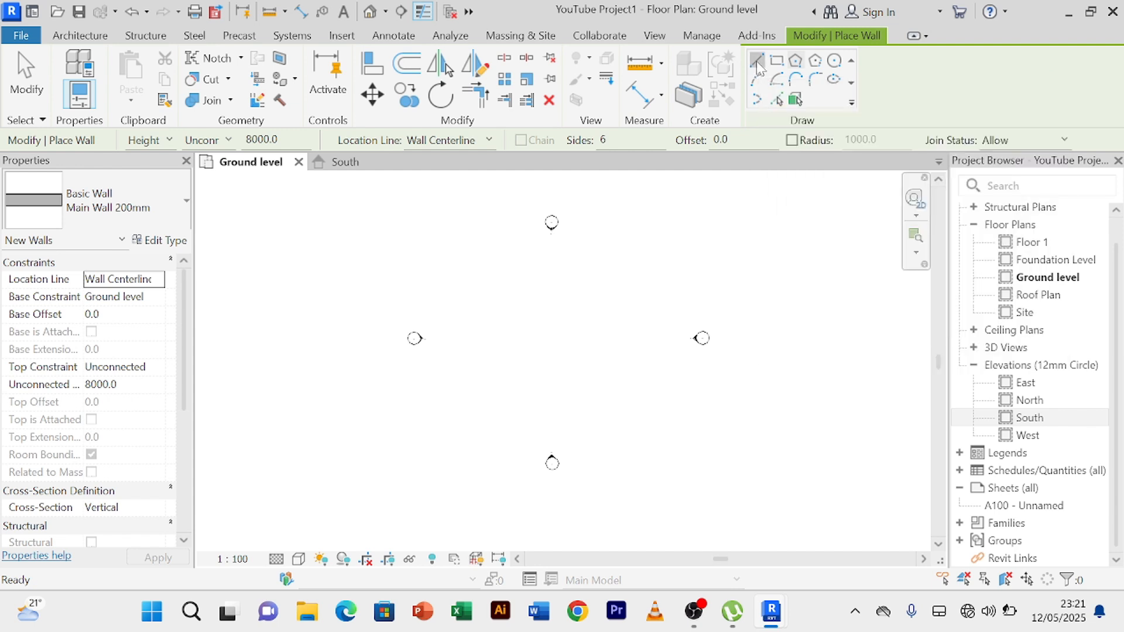
# Draw a straight horizontal Main Wall 200mm wall 3500 mm long on the Ground level plan and end the wall command.
pyautogui.click(757, 63)
pyautogui.click(446, 286)
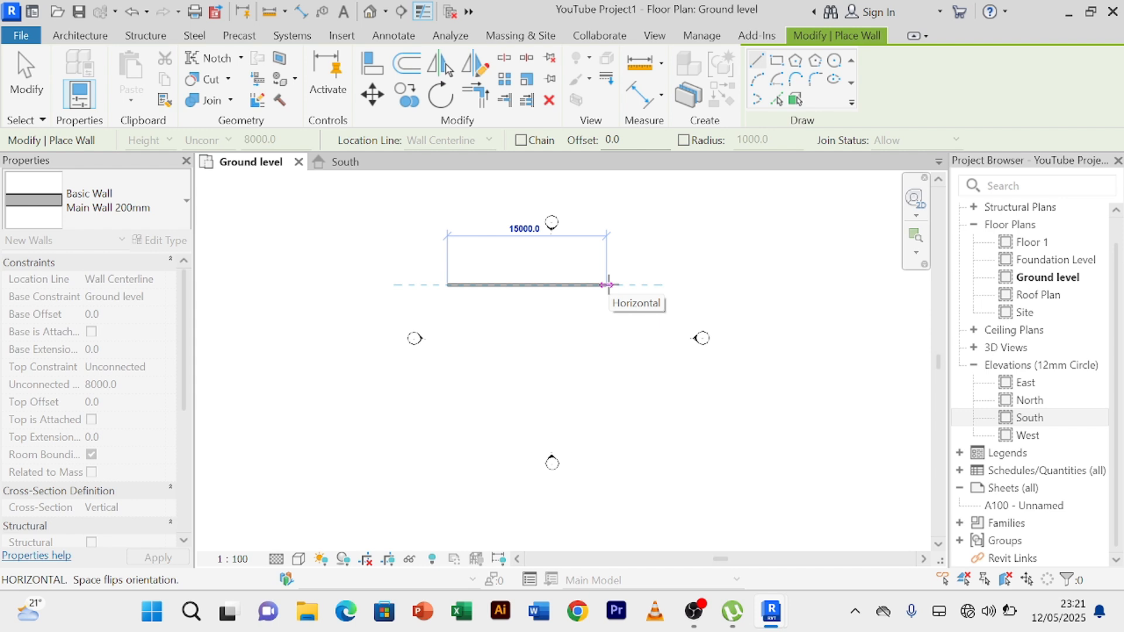
pyautogui.write('3500')
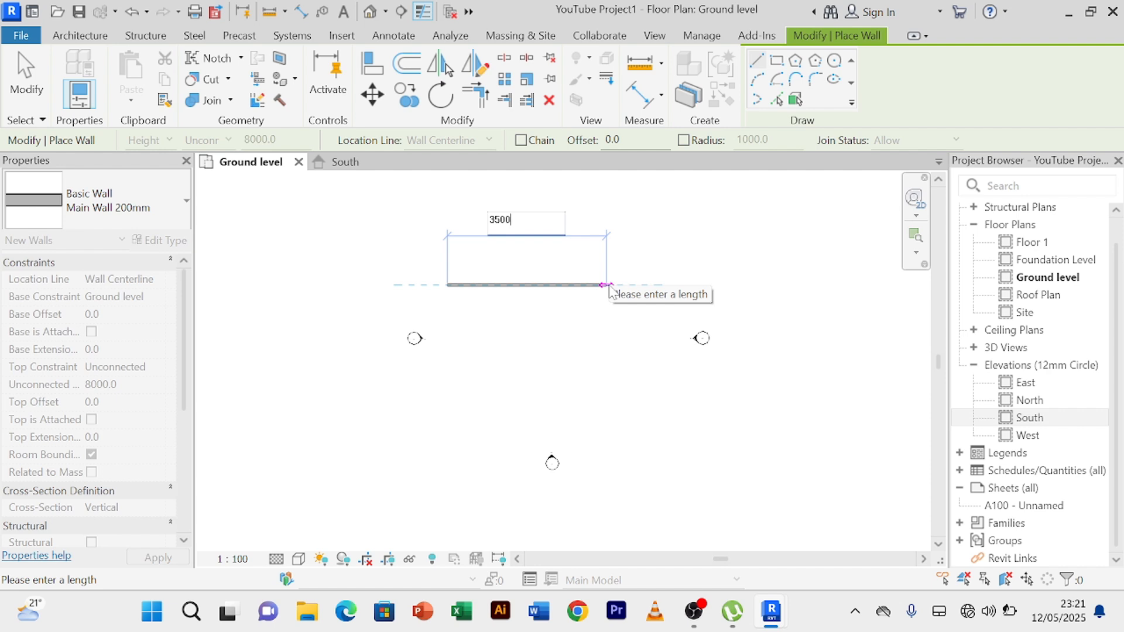
pyautogui.press('Return')
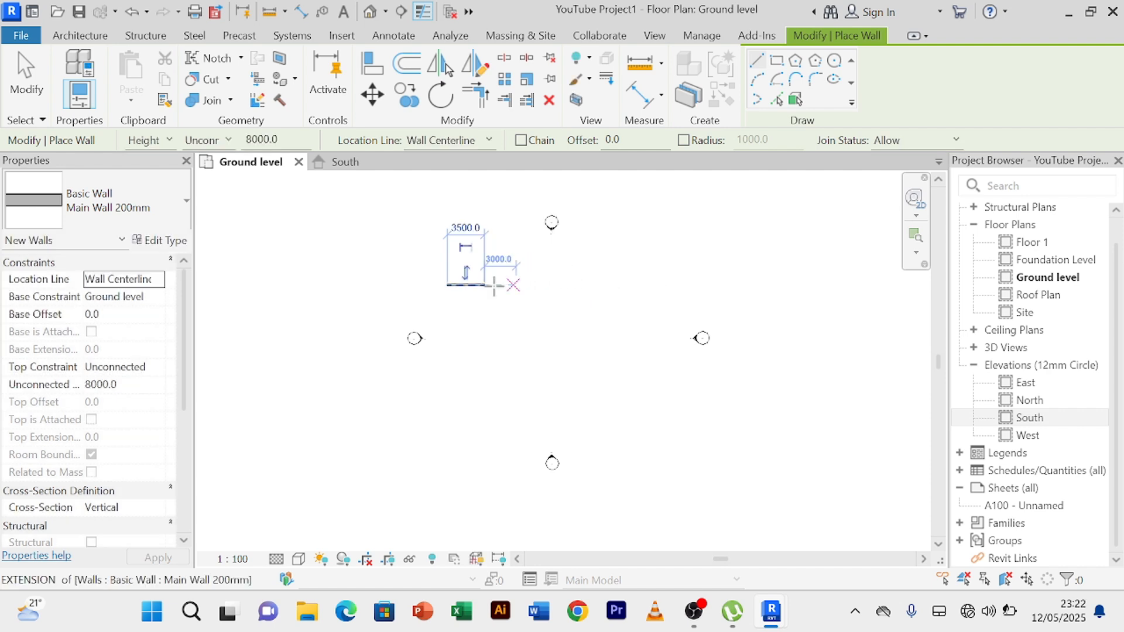
pyautogui.scroll(5, 469, 276)
pyautogui.scroll(-4, 708, 270)
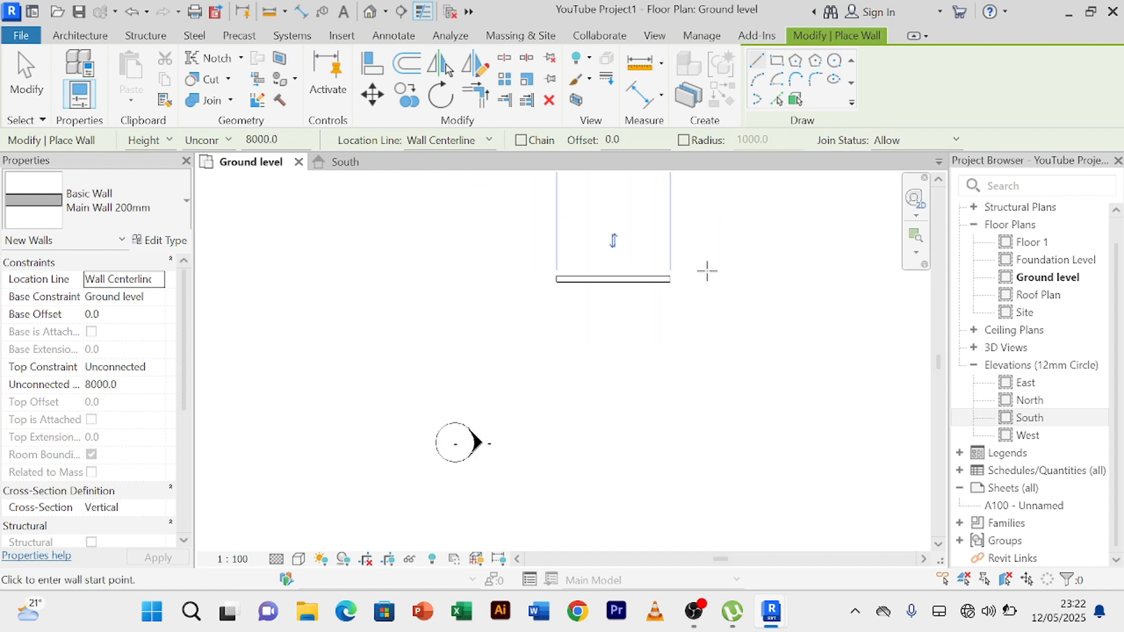
pyautogui.moveTo(728, 265); pyautogui.dragTo(570, 304, button='middle')
pyautogui.rightClick(599, 257)
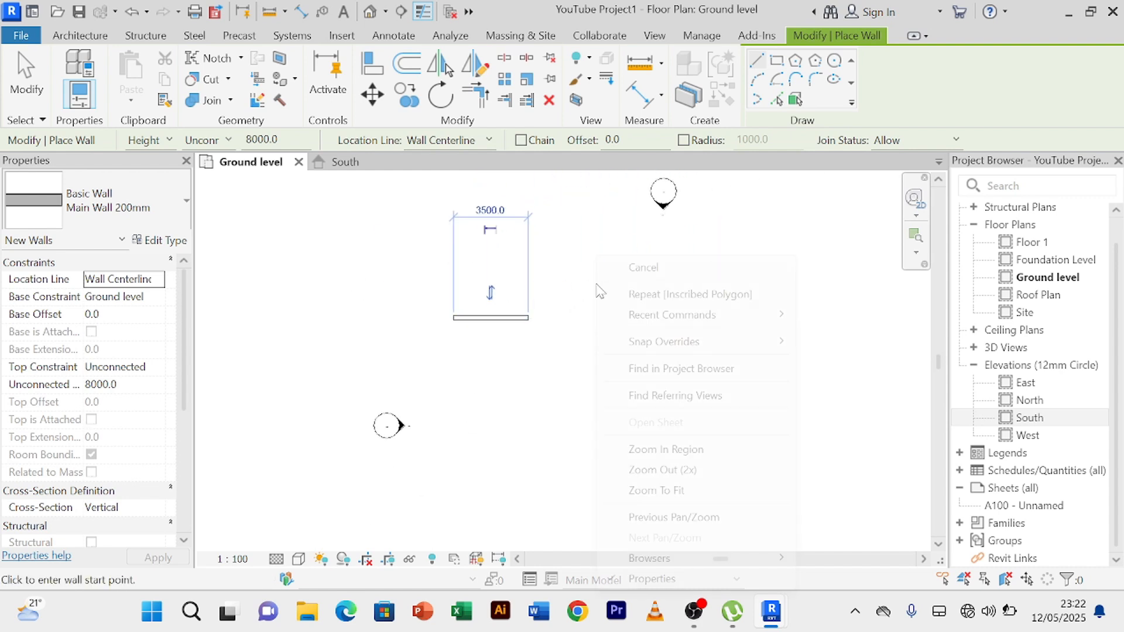
pyautogui.click(628, 267)
pyautogui.rightClick(629, 260)
pyautogui.click(642, 267)
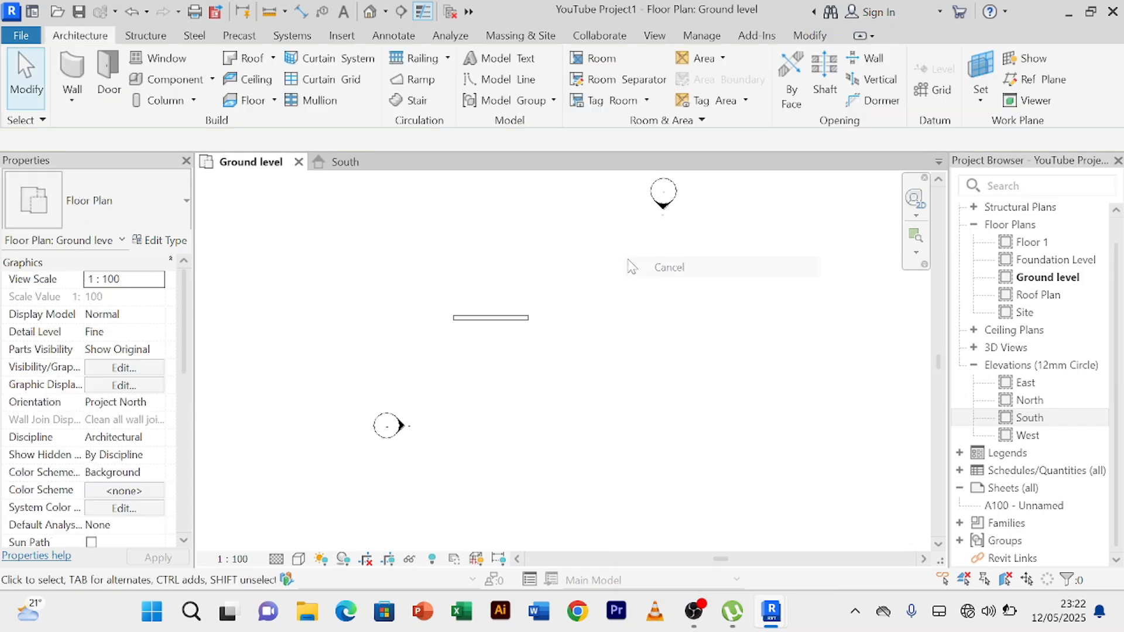
pyautogui.rightClick(633, 260)
pyautogui.click(638, 267)
# Move the new wall horizontally toward the middle of the plan, closer to the north elevation marker, and deselect it.
pyautogui.scroll(-2, 632, 280)
pyautogui.click(539, 301)
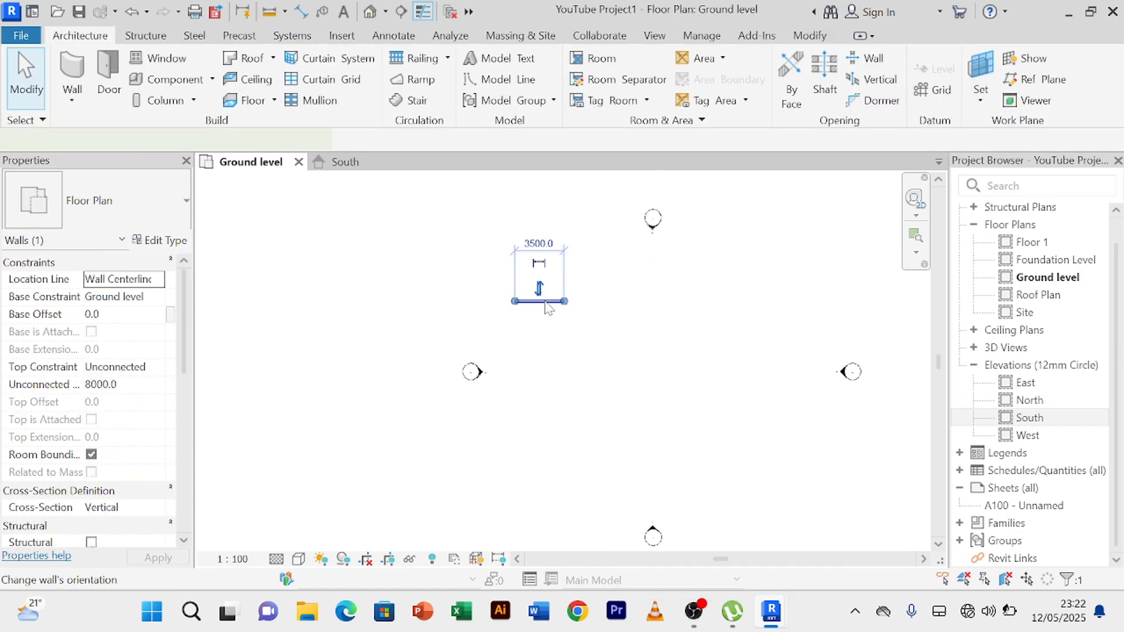
pyautogui.scroll(4, 538, 301)
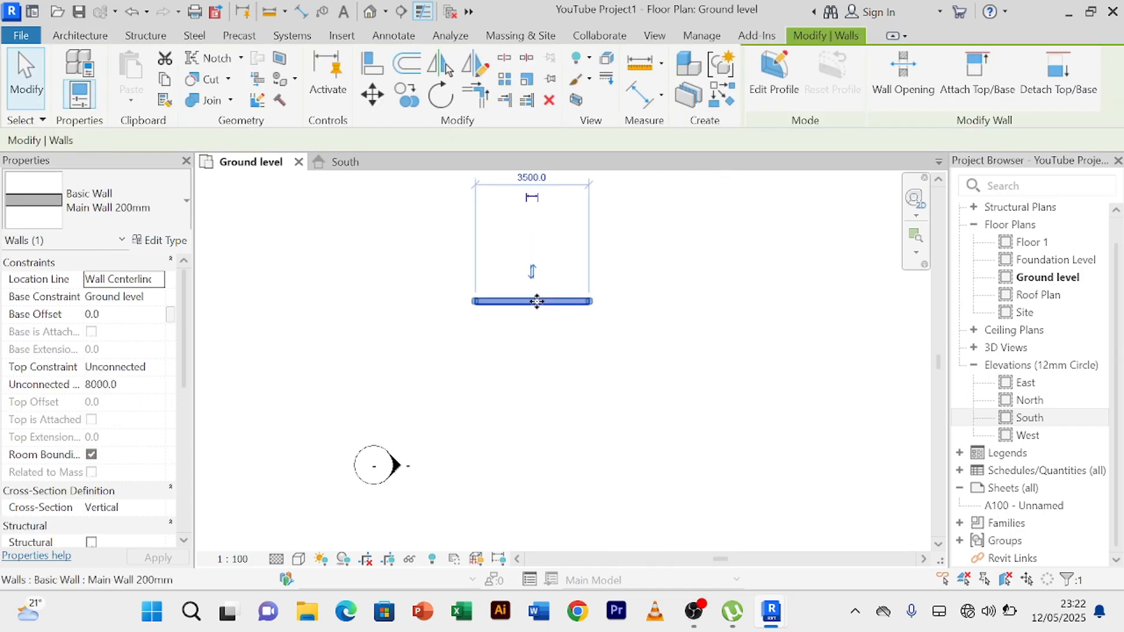
pyautogui.moveTo(538, 301); pyautogui.dragTo(696, 308)
pyautogui.scroll(-2, 644, 293)
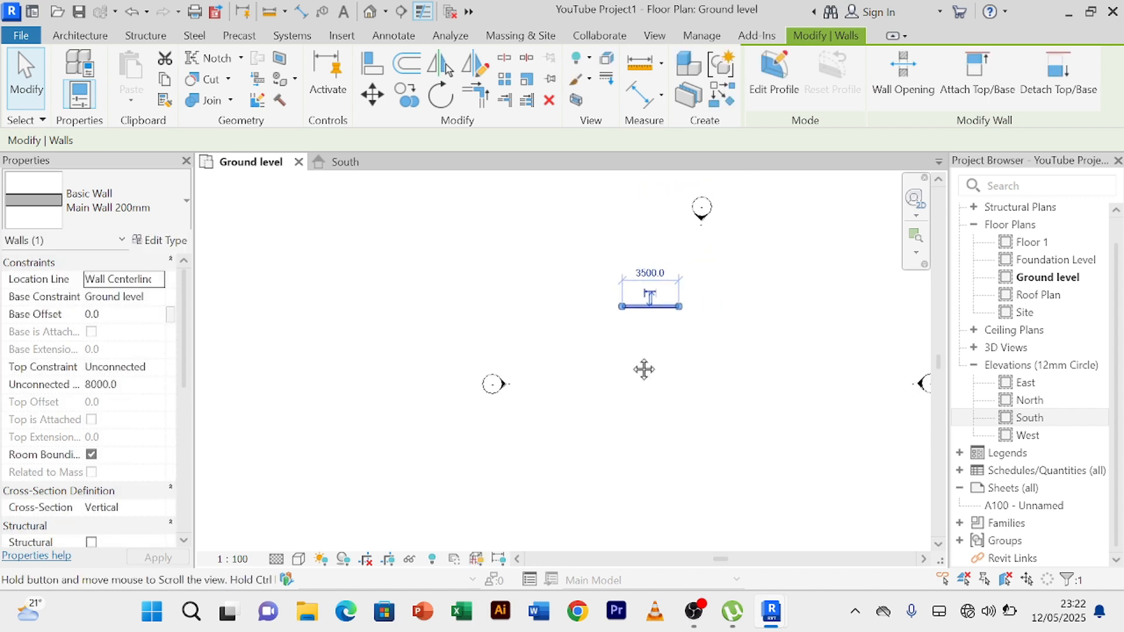
pyautogui.moveTo(642, 369); pyautogui.dragTo(559, 401, button='middle')
pyautogui.moveTo(577, 339)
pyautogui.mouseDown()
pyautogui.moveTo(653, 340)
pyautogui.moveTo(598, 337)
pyautogui.mouseUp()
pyautogui.click(678, 404)
# Draw a vertical Main Wall 200mm wall 3500 mm long downward from the left end of the horizontal wall and end the wall command.
pyautogui.scroll(1, 678, 404)
pyautogui.scroll(1, 612, 398)
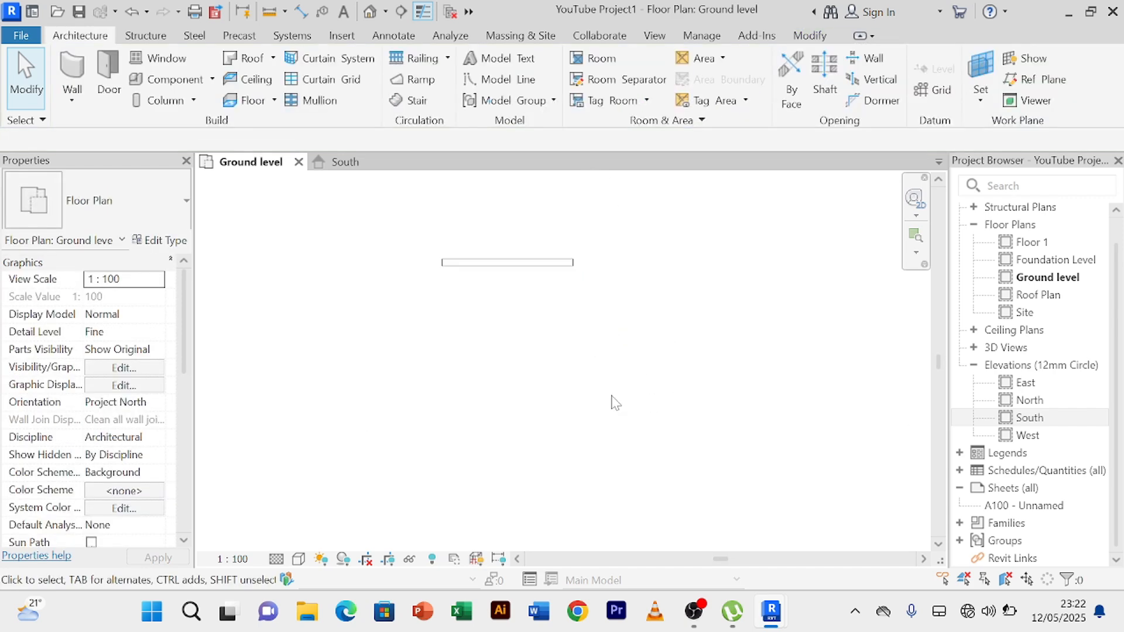
pyautogui.scroll(-1, 611, 398)
pyautogui.moveTo(619, 407); pyautogui.dragTo(643, 414, button='middle')
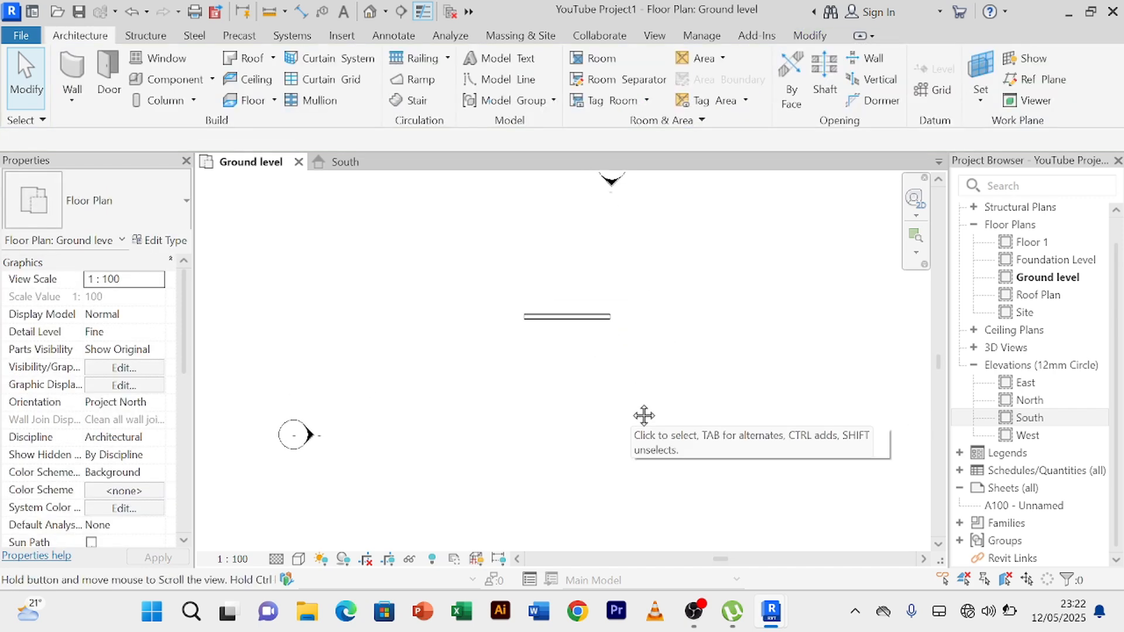
pyautogui.scroll(1, 577, 331)
pyautogui.click(571, 318)
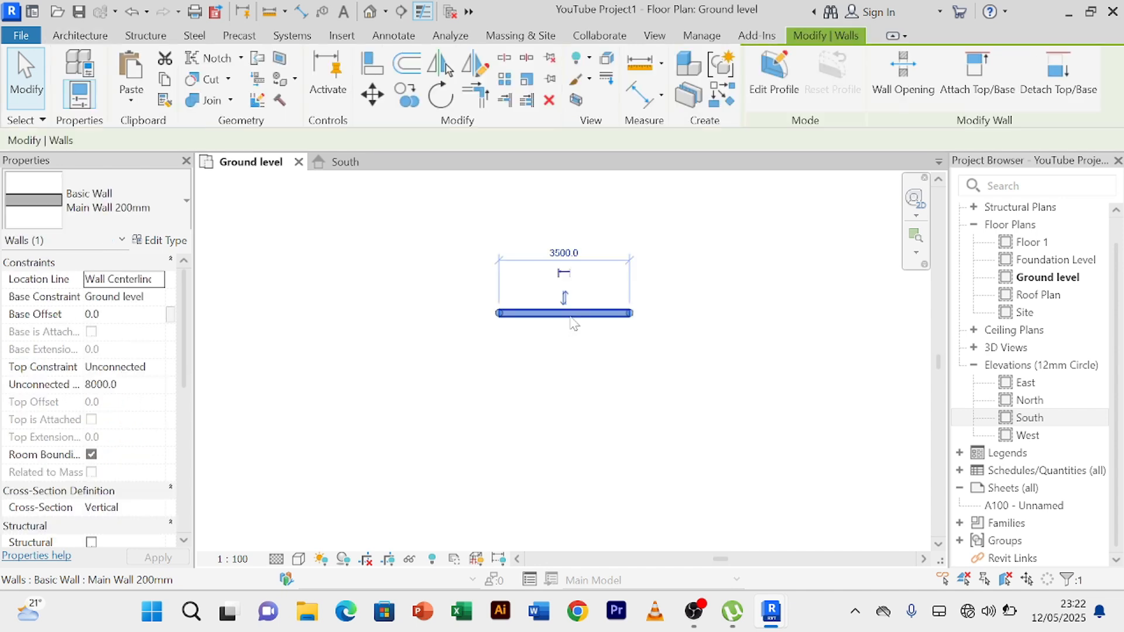
pyautogui.click(720, 93)
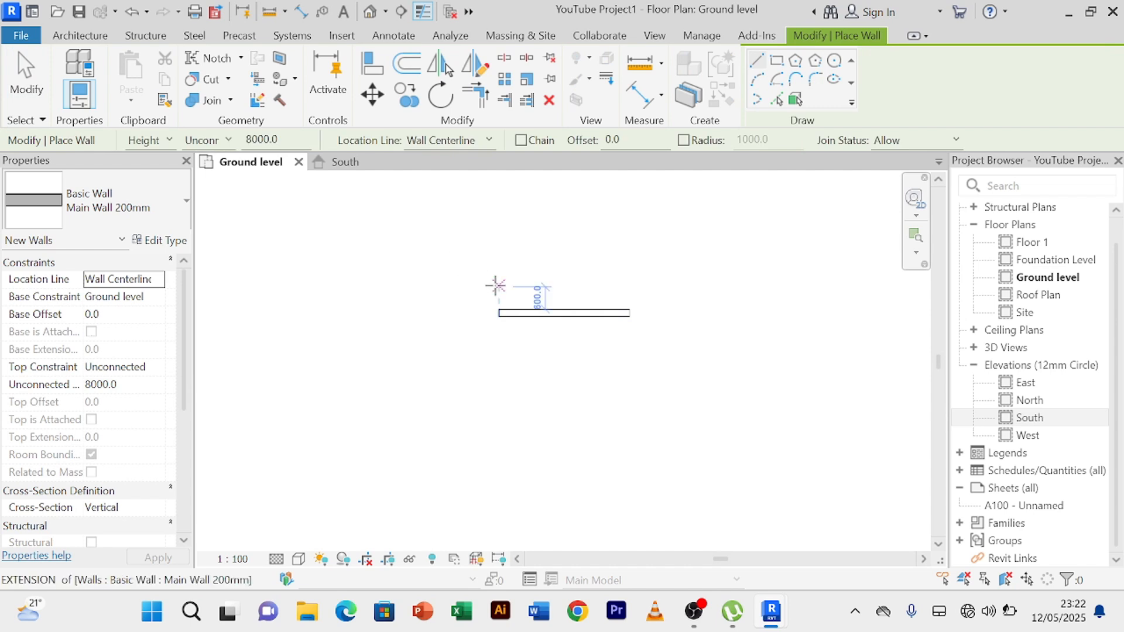
pyautogui.click(499, 310)
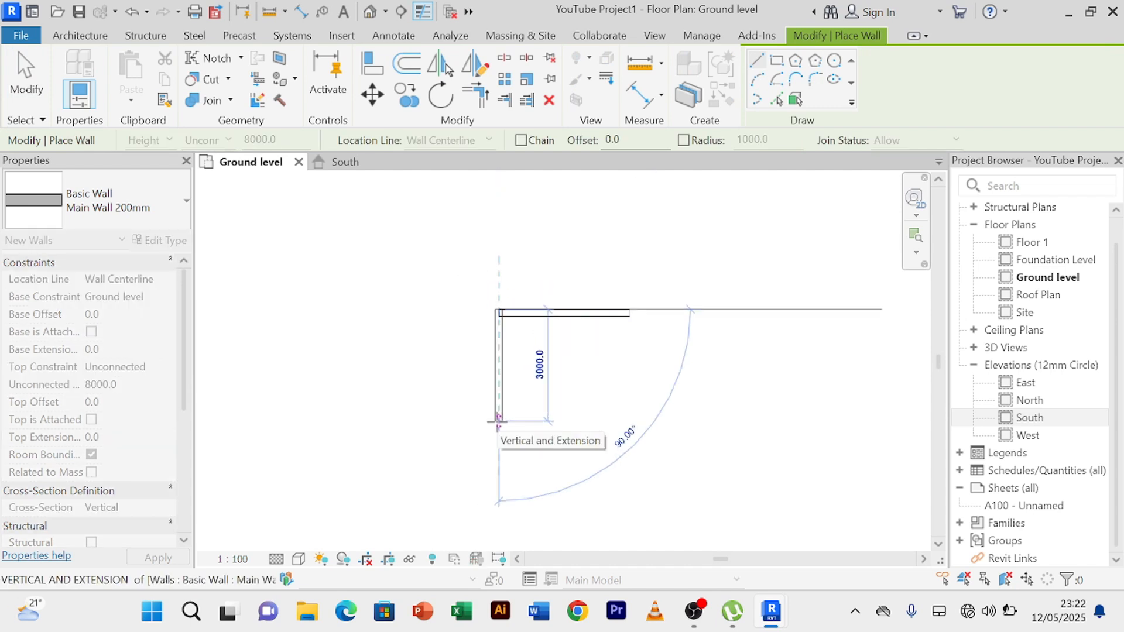
pyautogui.write('3500')
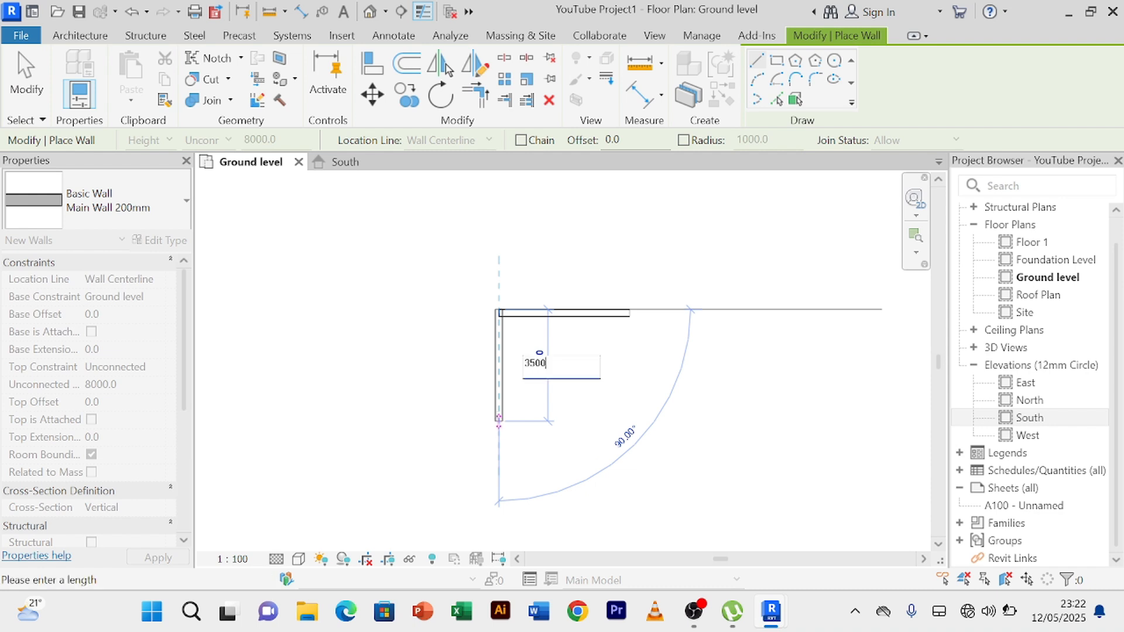
pyautogui.press('Return')
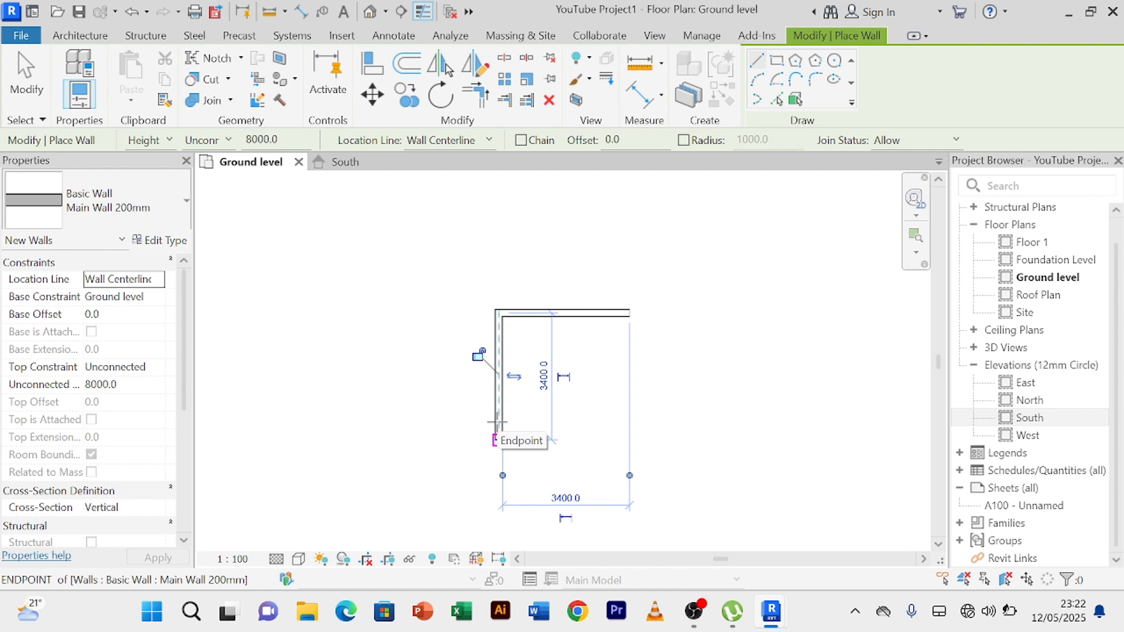
pyautogui.rightClick(601, 443)
pyautogui.click(647, 123)
pyautogui.rightClick(736, 170)
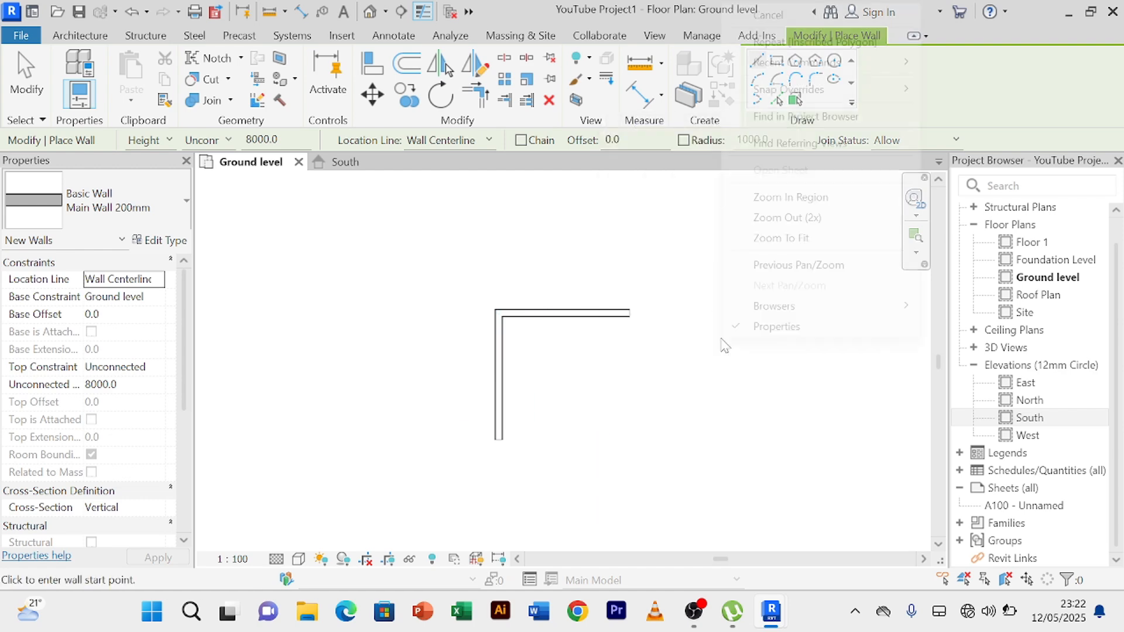
pyautogui.click(825, 16)
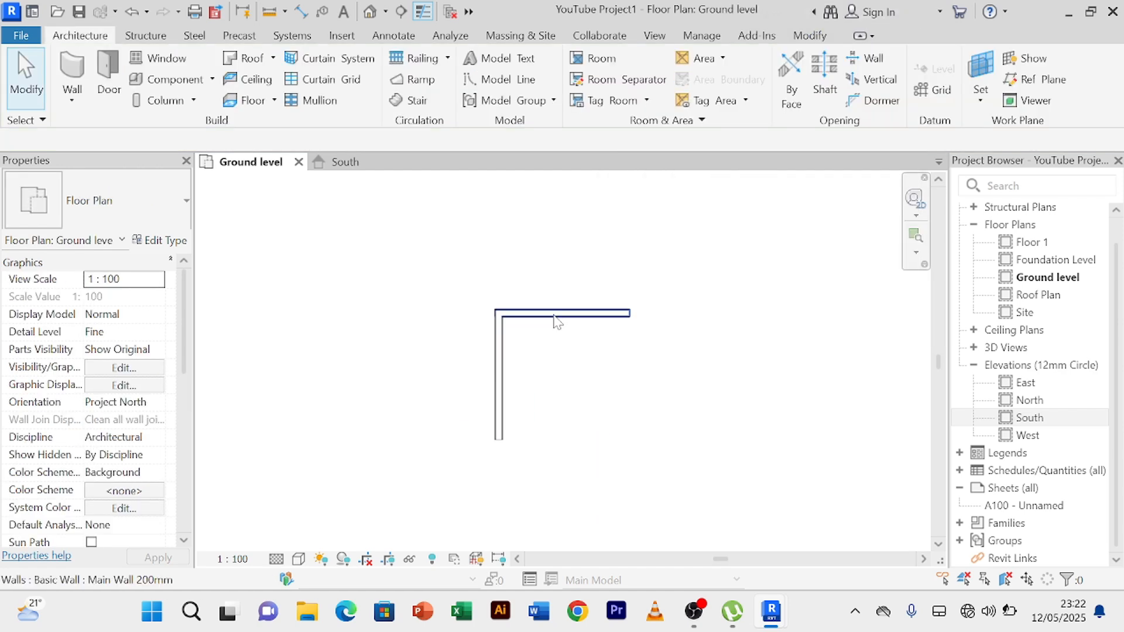
# Set the horizontal wall's clear distance to the lower end of the vertical wall to 3500 mm and deselect it.
pyautogui.click(556, 314)
pyautogui.scroll(4, 685, 404)
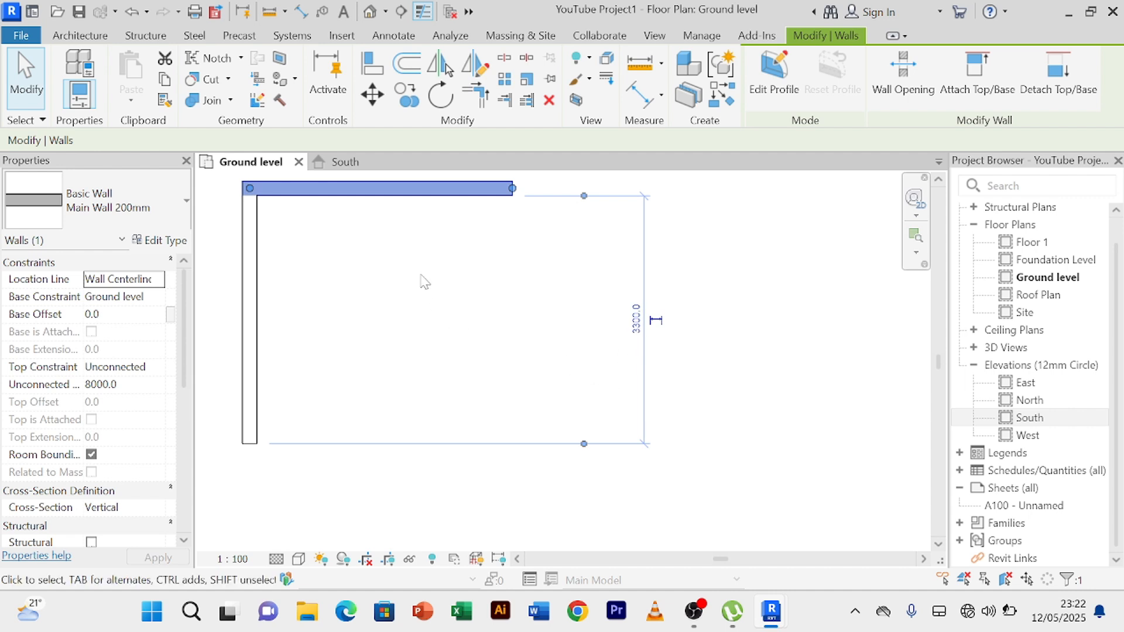
pyautogui.scroll(-2, 444, 328)
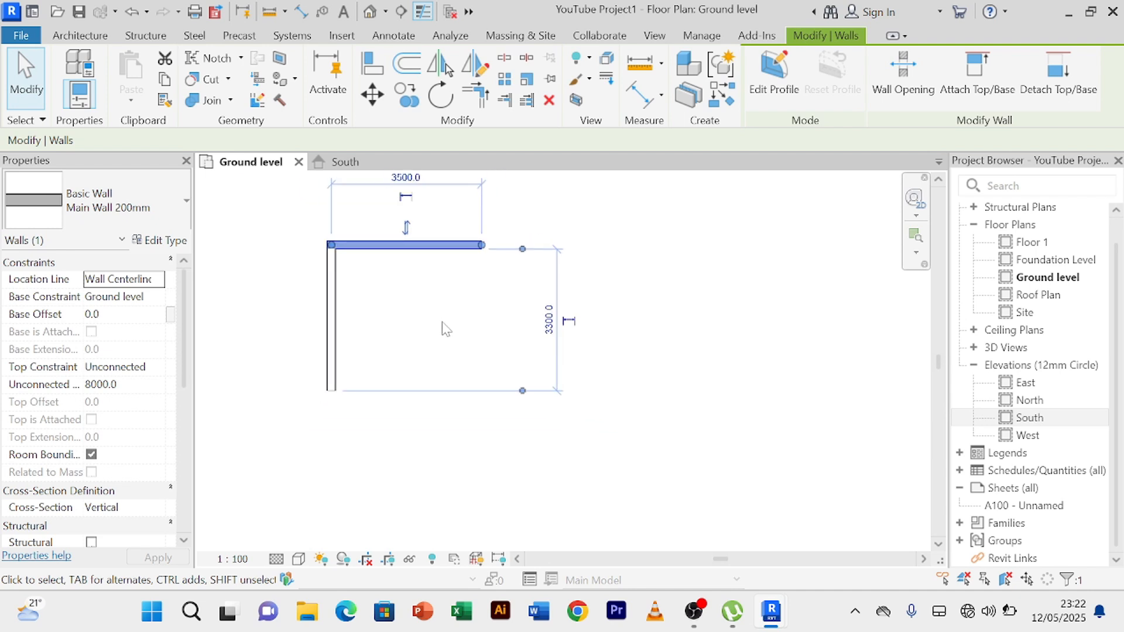
pyautogui.scroll(3, 532, 335)
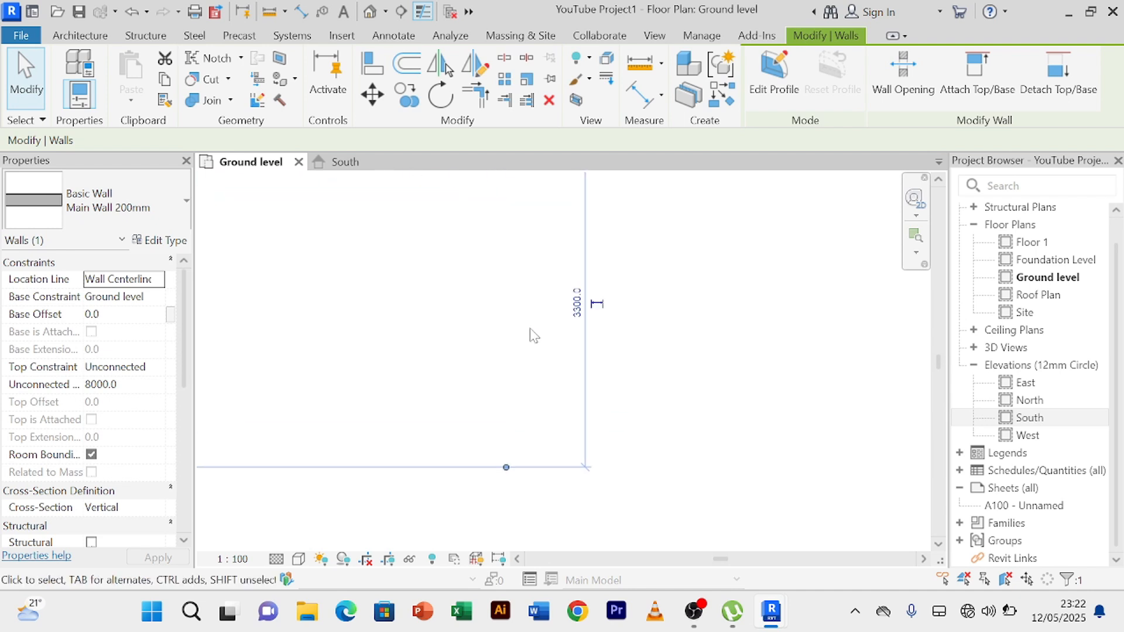
pyautogui.scroll(1, 571, 288)
pyautogui.scroll(1, 616, 297)
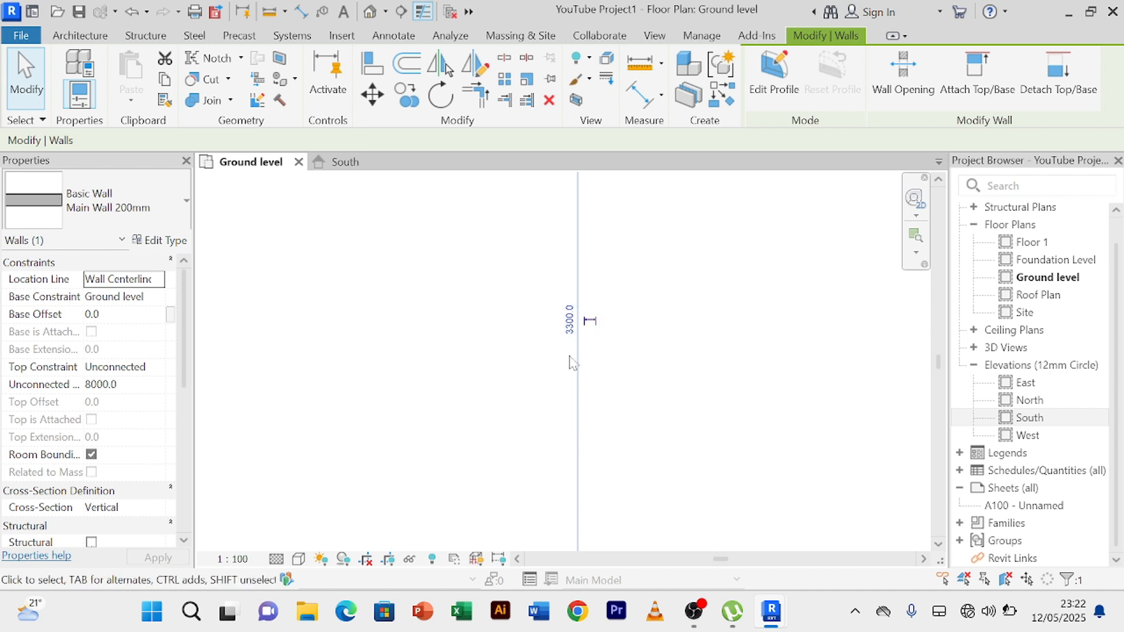
pyautogui.scroll(-3, 551, 334)
pyautogui.scroll(3, 542, 336)
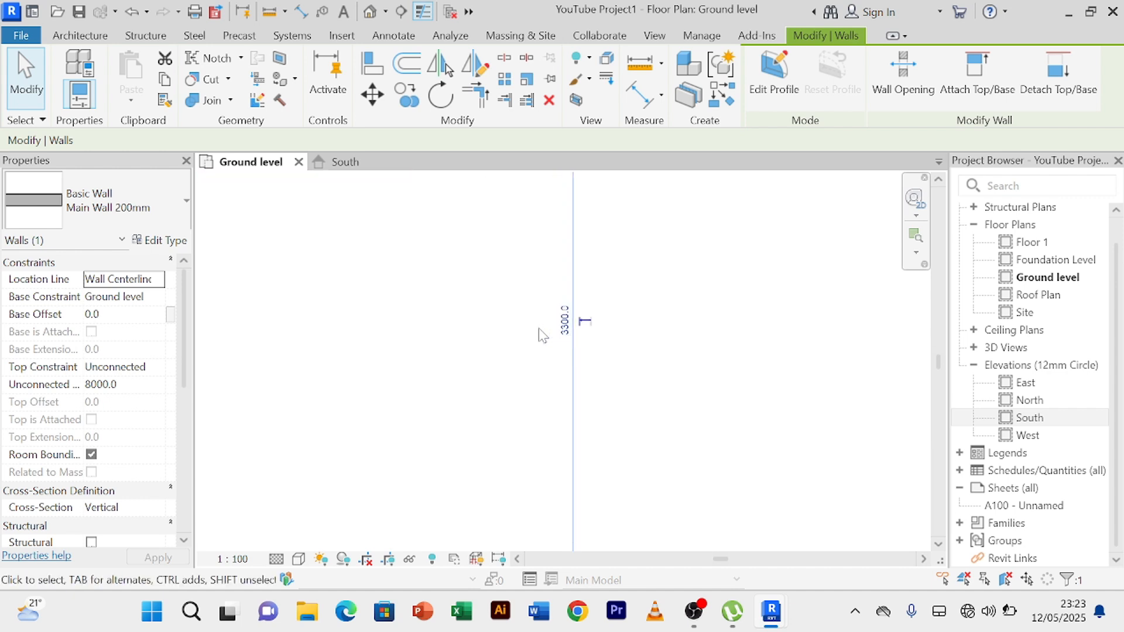
pyautogui.scroll(-2, 543, 335)
pyautogui.scroll(-1, 551, 326)
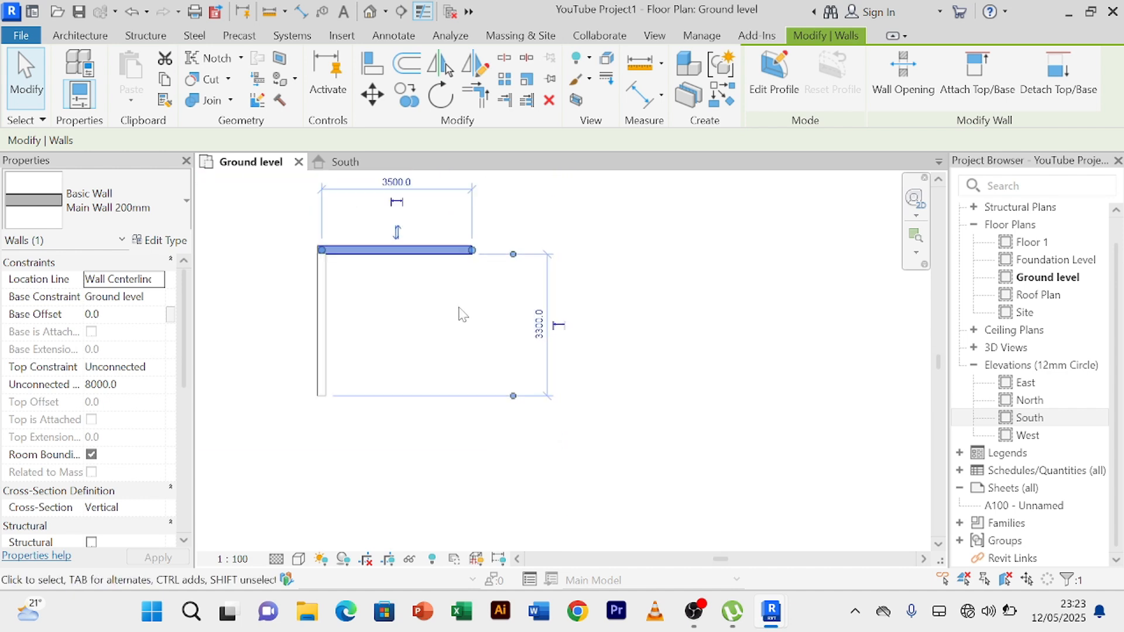
pyautogui.scroll(1, 537, 321)
pyautogui.scroll(2, 475, 336)
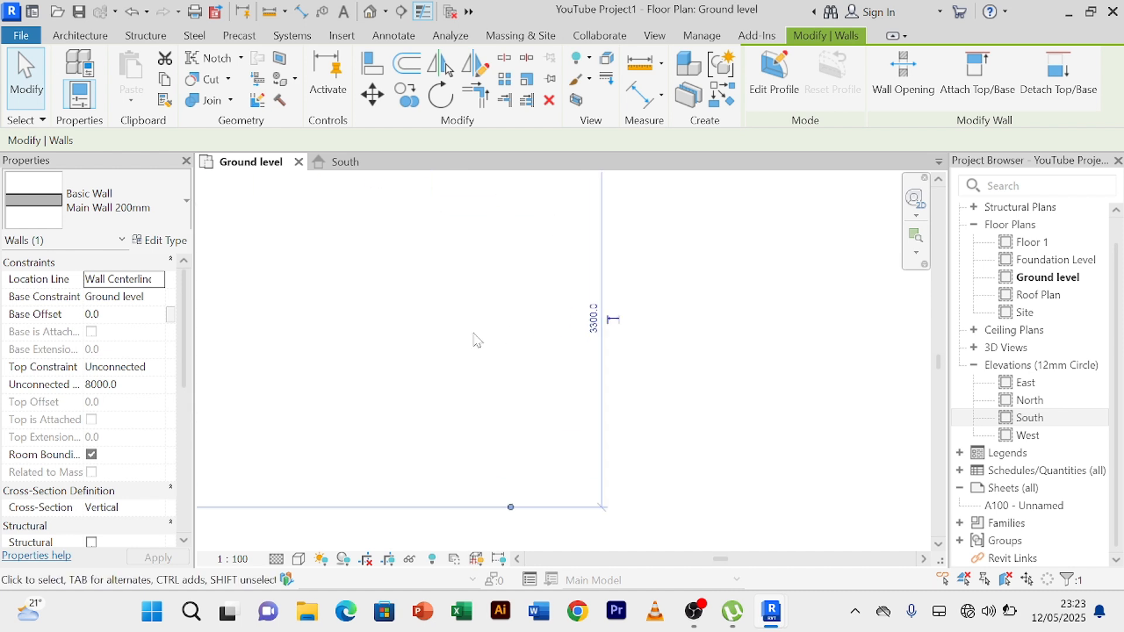
pyautogui.scroll(-3, 476, 335)
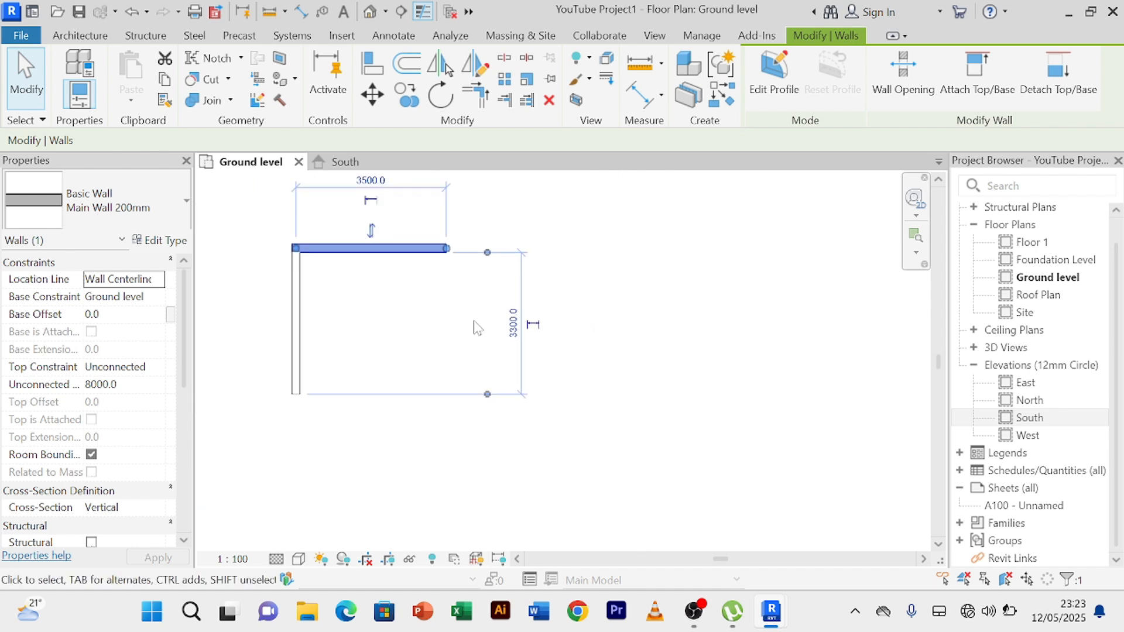
pyautogui.scroll(3, 474, 328)
pyautogui.scroll(-1, 452, 327)
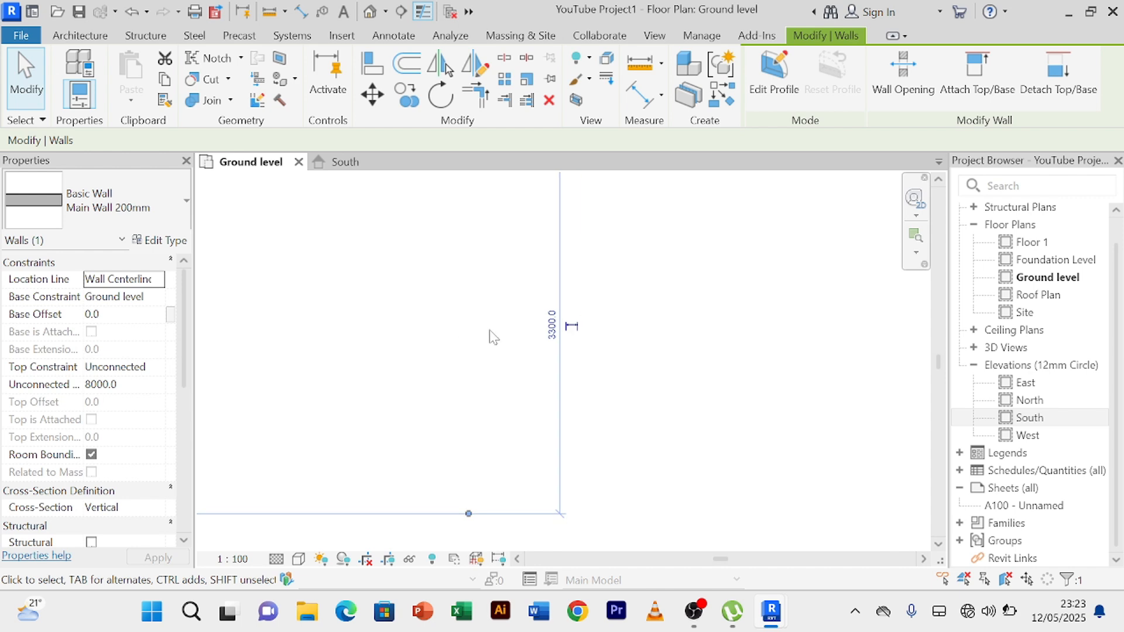
pyautogui.scroll(-3, 512, 337)
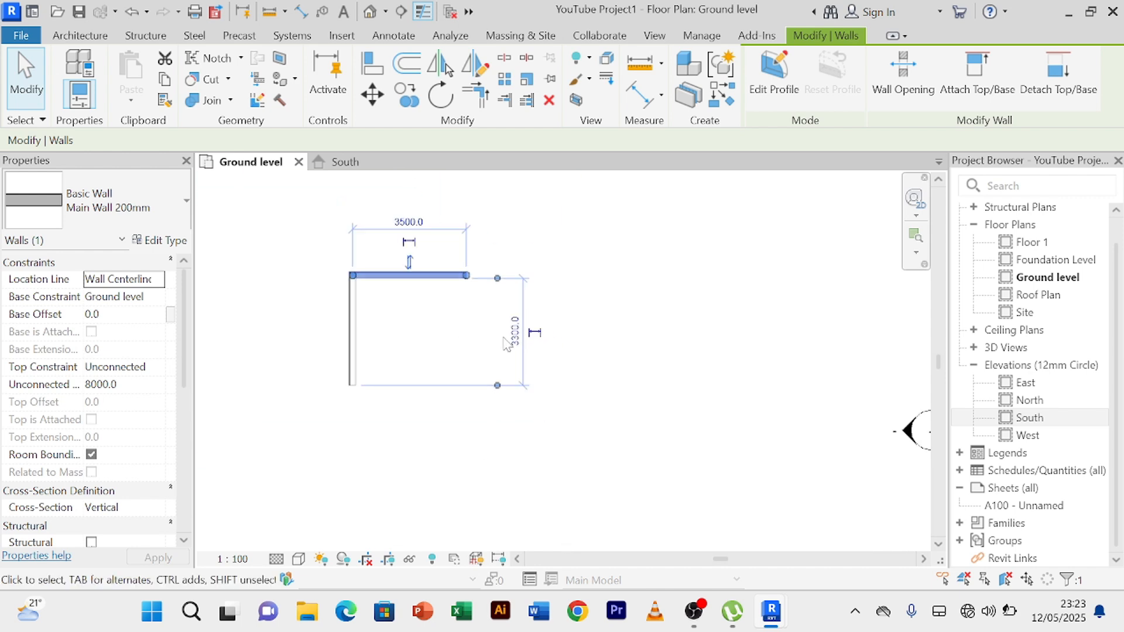
pyautogui.click(515, 332)
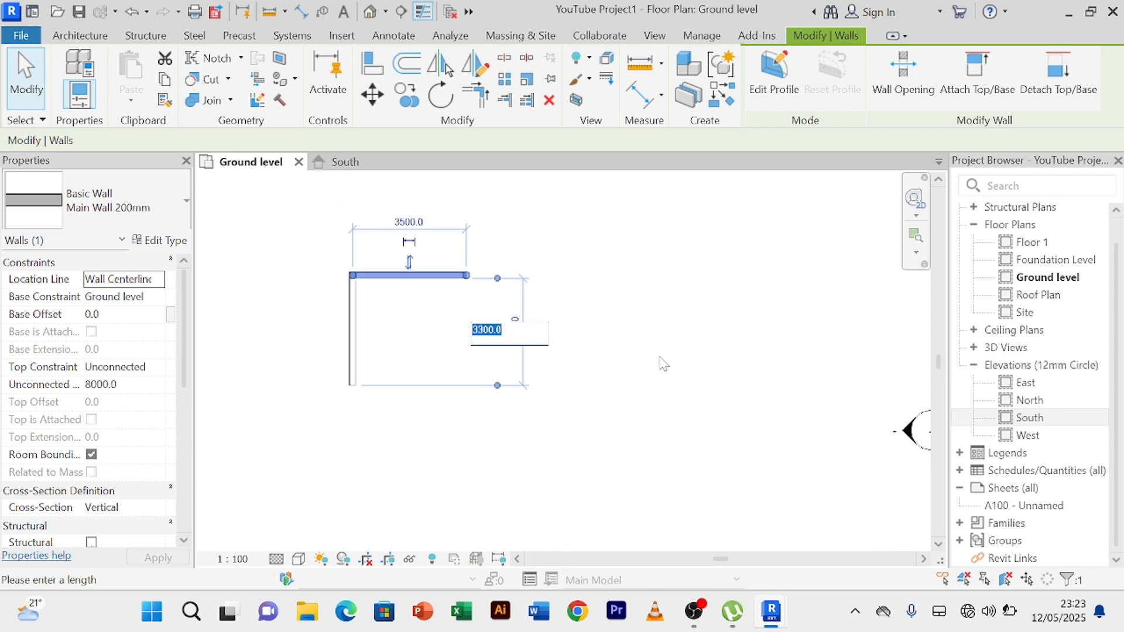
pyautogui.write('3500')
pyautogui.press('Return')
pyautogui.click(656, 347)
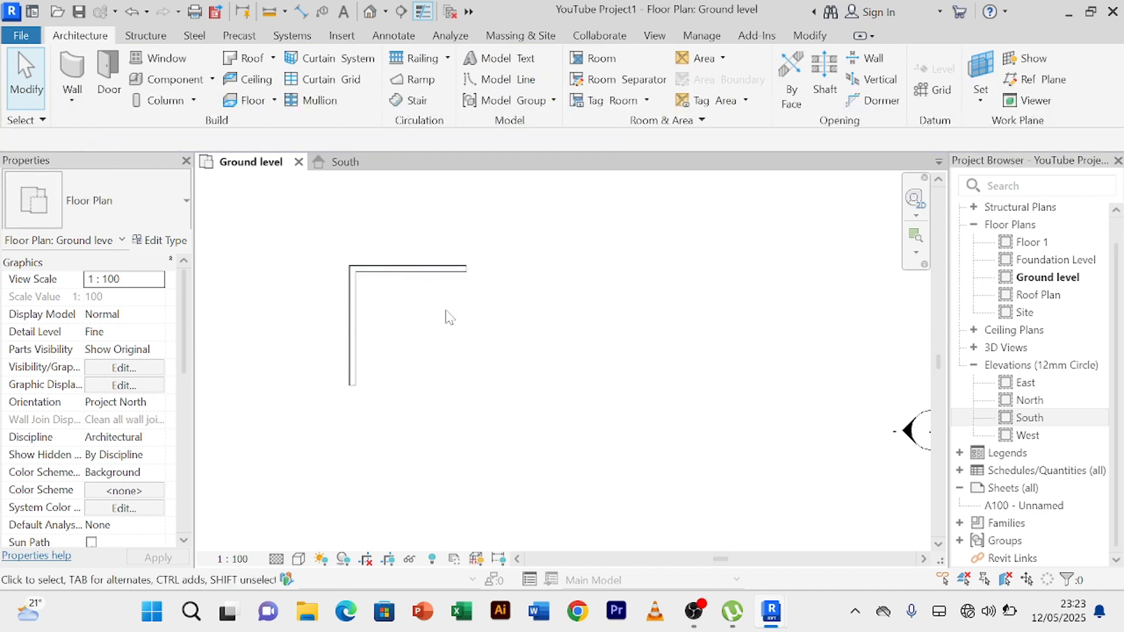
# Offset a copy of the horizontal wall 3500 mm downward to the lower end of the vertical wall.
pyautogui.click(416, 274)
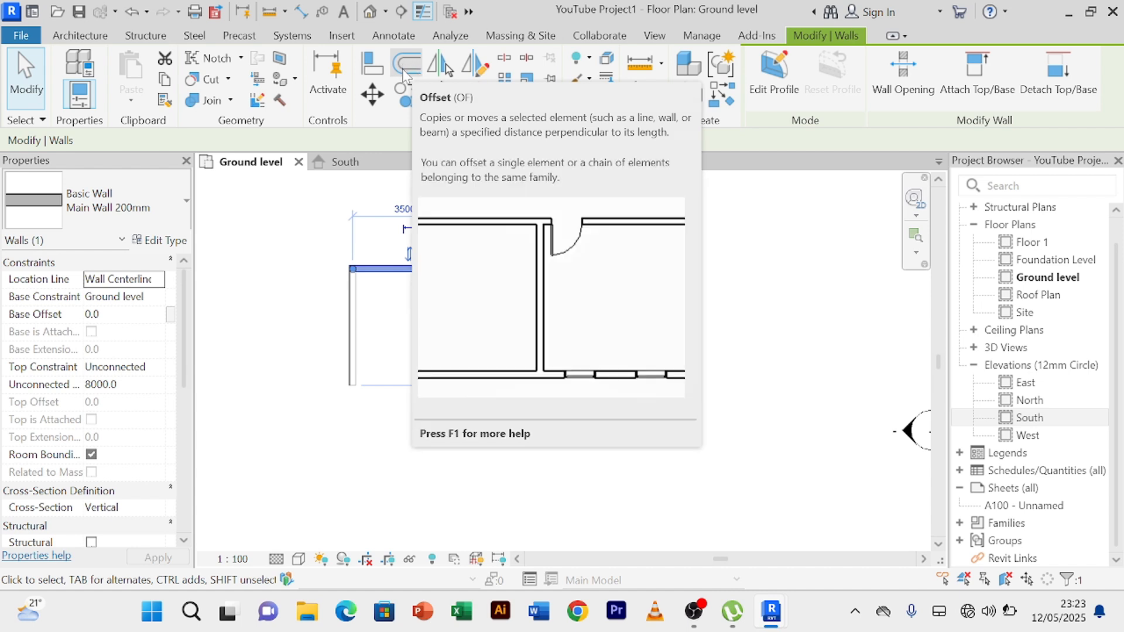
pyautogui.click(404, 75)
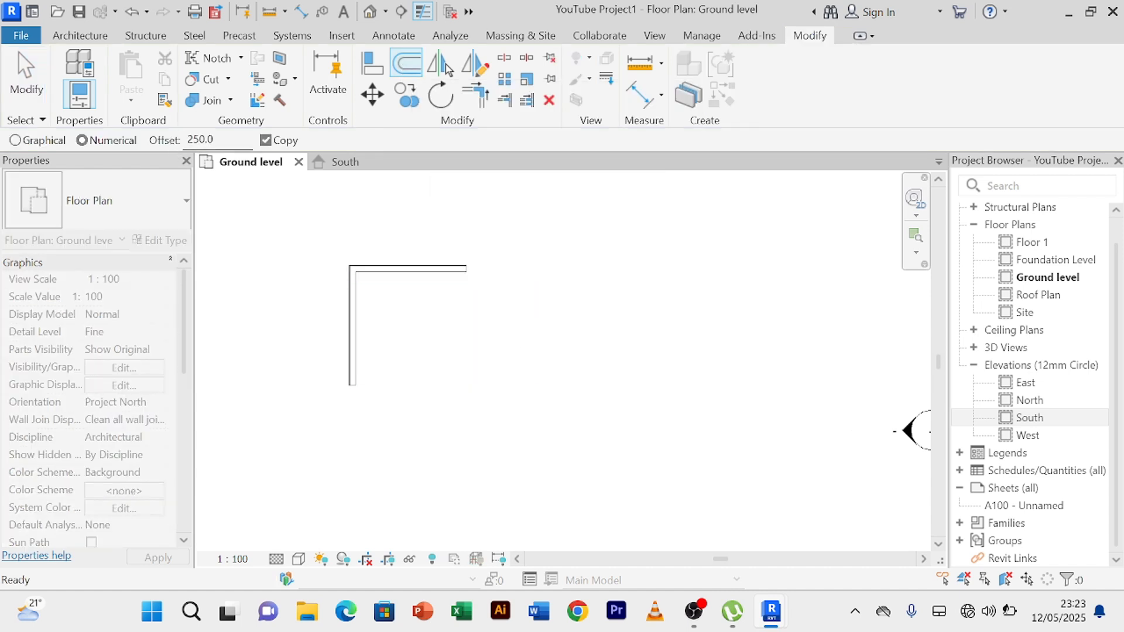
pyautogui.moveTo(214, 140); pyautogui.dragTo(186, 139)
pyautogui.write('350')
pyautogui.click(392, 272)
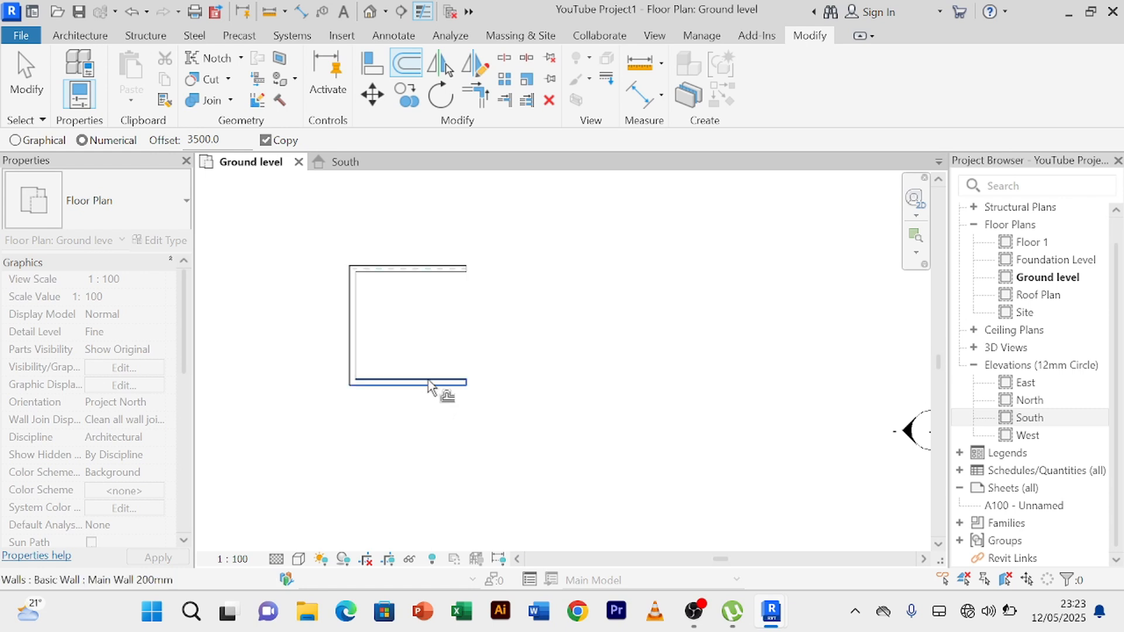
# Offset a copy of the vertical wall 3500 mm to the right to close the square room, and leave the Offset command.
pyautogui.click(362, 317)
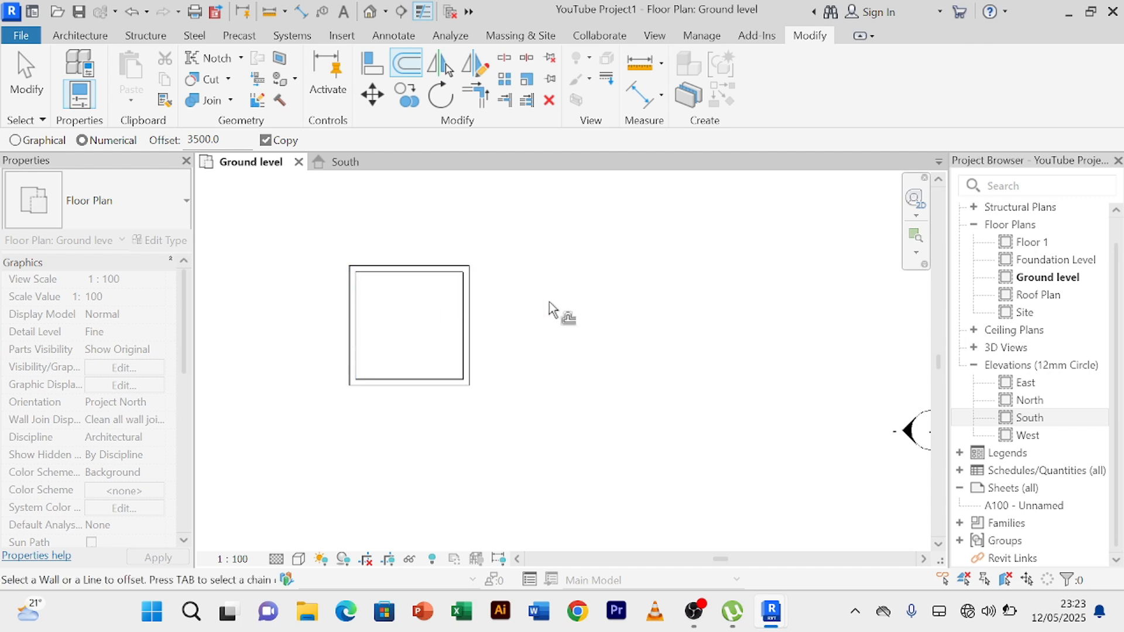
pyautogui.rightClick(632, 279)
pyautogui.click(674, 290)
pyautogui.rightClick(635, 250)
pyautogui.click(649, 260)
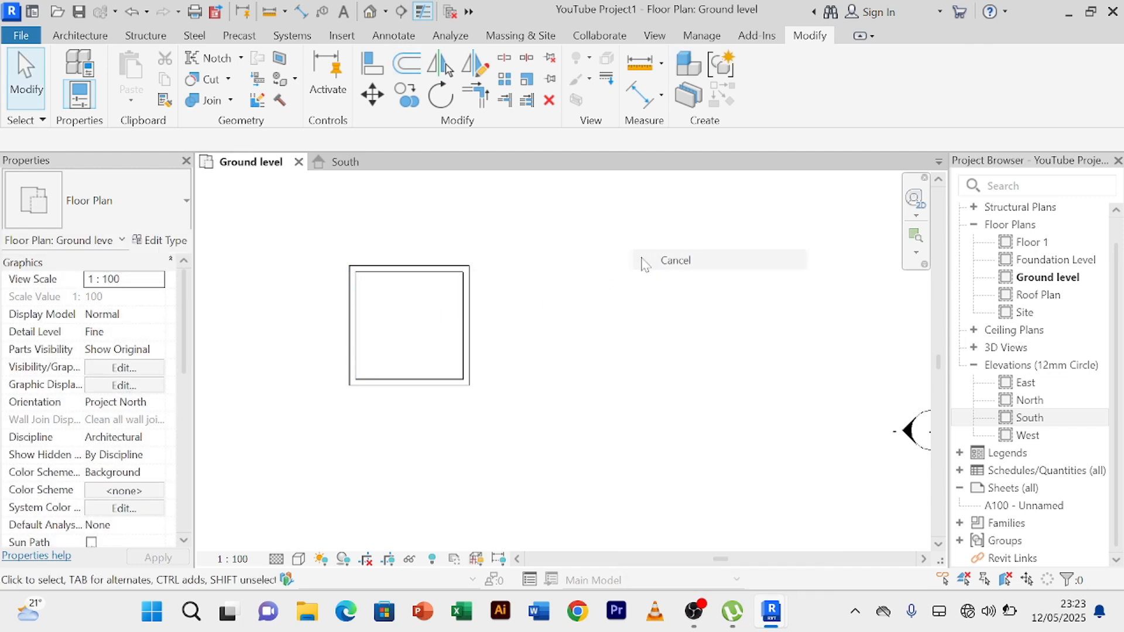
pyautogui.rightClick(619, 237)
pyautogui.click(644, 251)
pyautogui.rightClick(597, 226)
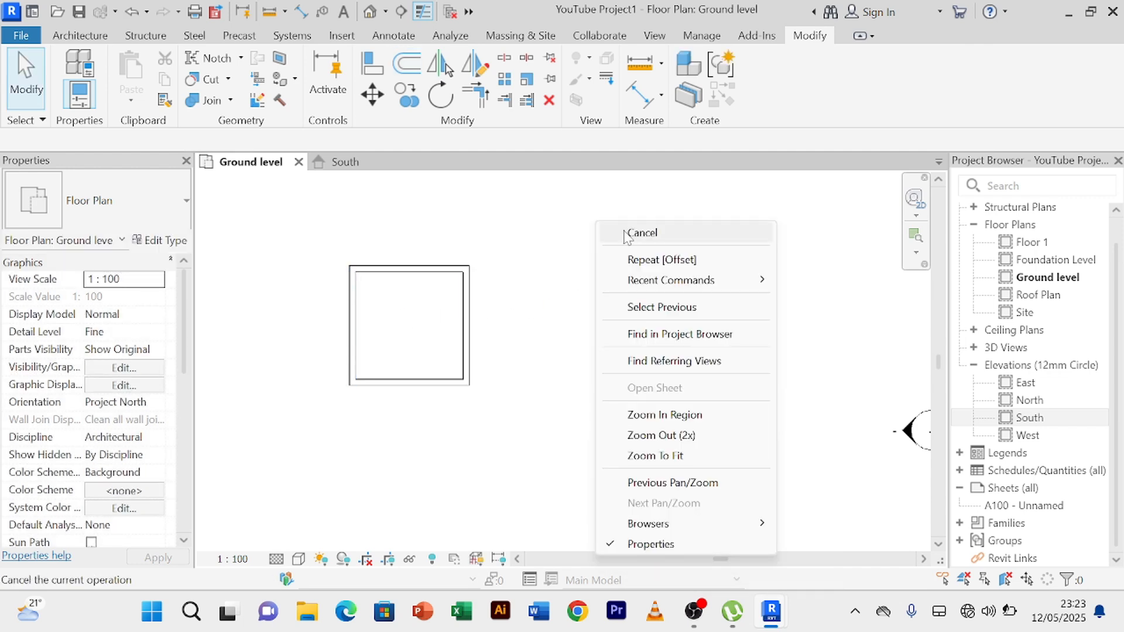
pyautogui.click(630, 233)
pyautogui.moveTo(349, 257); pyautogui.dragTo(527, 407)
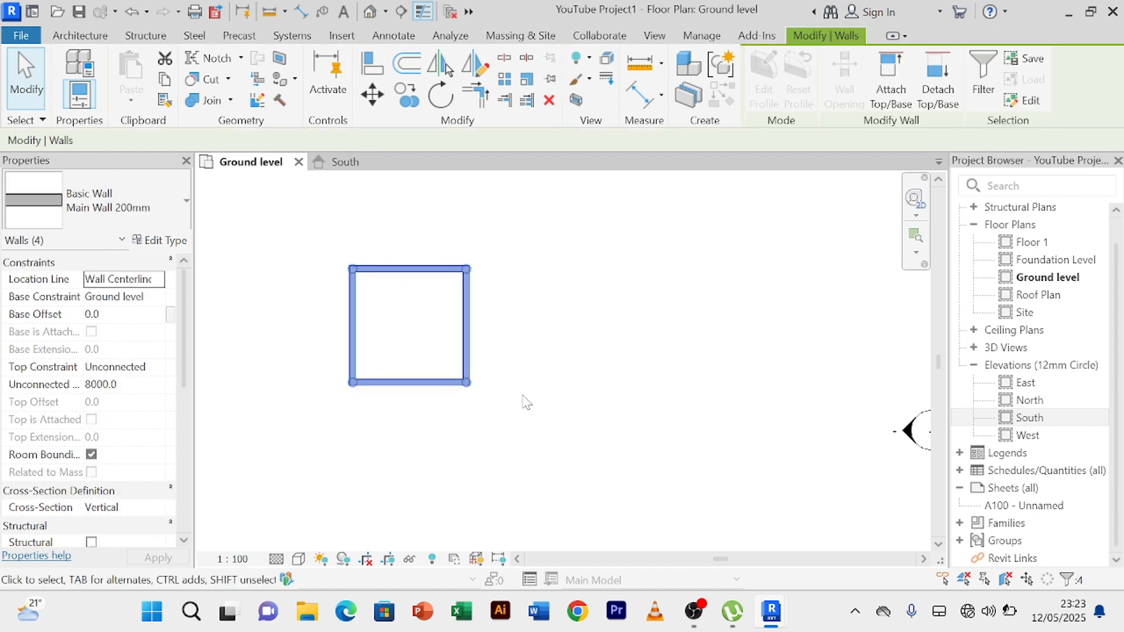
pyautogui.click(525, 391)
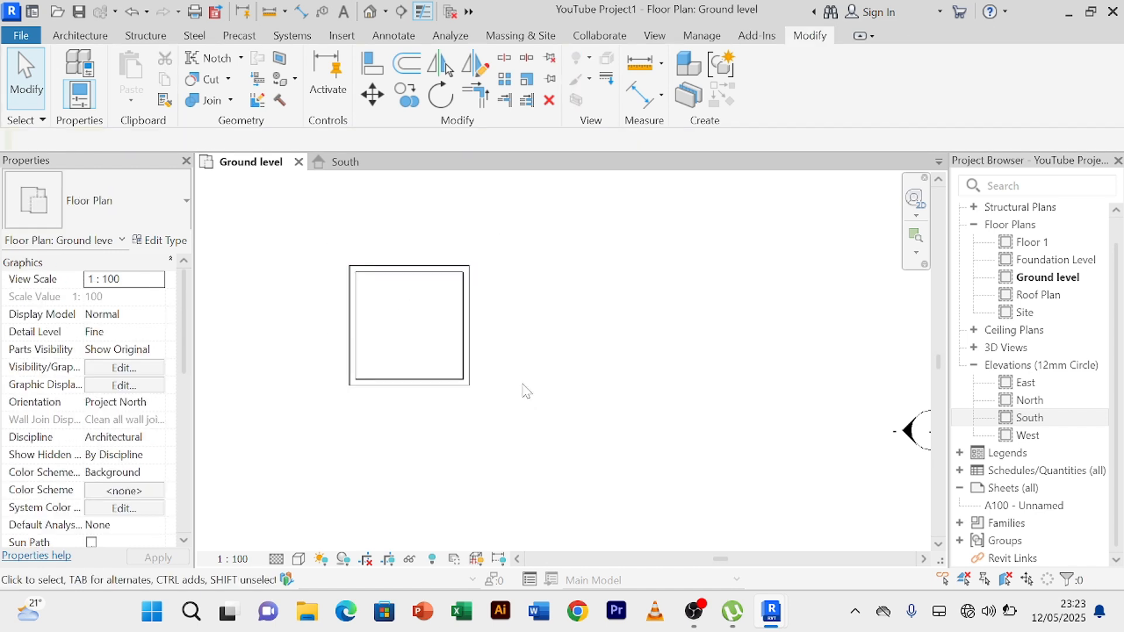
# Open the default 3D view and examine the height of the square room's walls against the project levels.
pyautogui.click(371, 12)
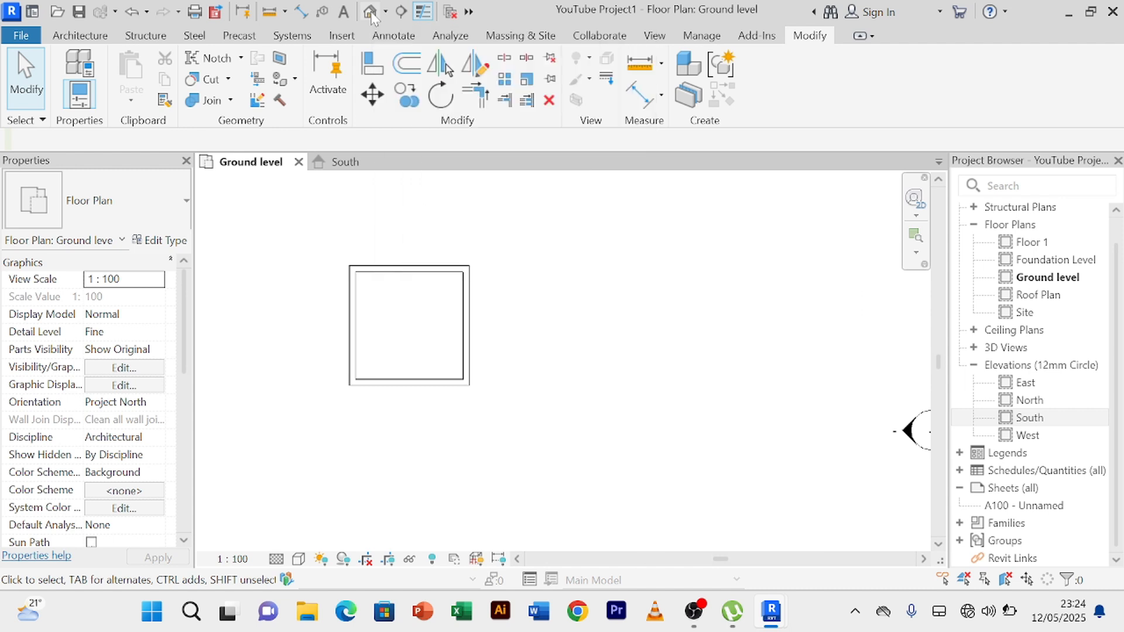
pyautogui.scroll(6, 724, 314)
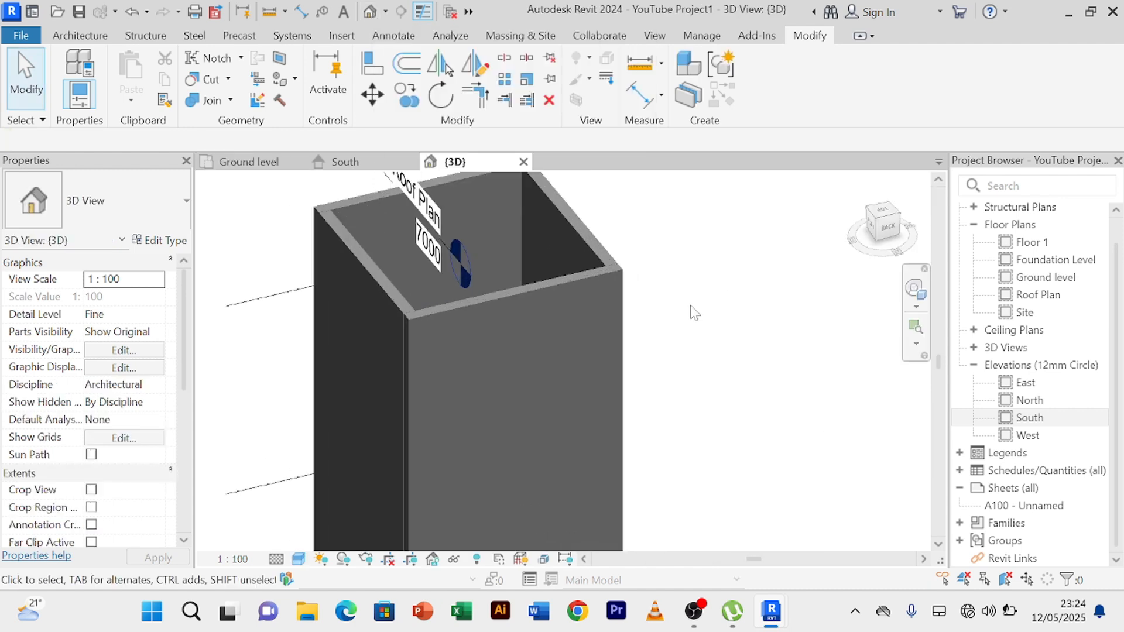
pyautogui.scroll(-7, 688, 306)
pyautogui.moveTo(719, 314); pyautogui.dragTo(695, 271, button='middle')
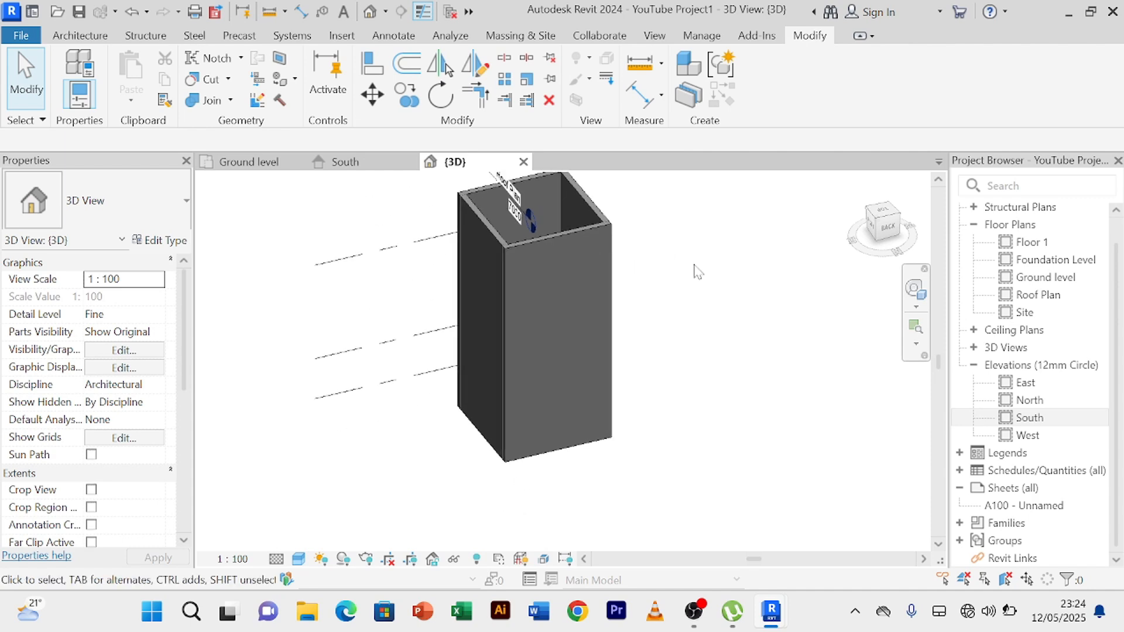
pyautogui.keyDown('shift'); pyautogui.moveTo(743, 310); pyautogui.dragTo(513, 353, button='middle'); pyautogui.keyUp('shift')
pyautogui.keyDown('shift'); pyautogui.moveTo(535, 396); pyautogui.dragTo(537, 329, button='middle'); pyautogui.keyUp('shift')
pyautogui.scroll(1, 509, 434)
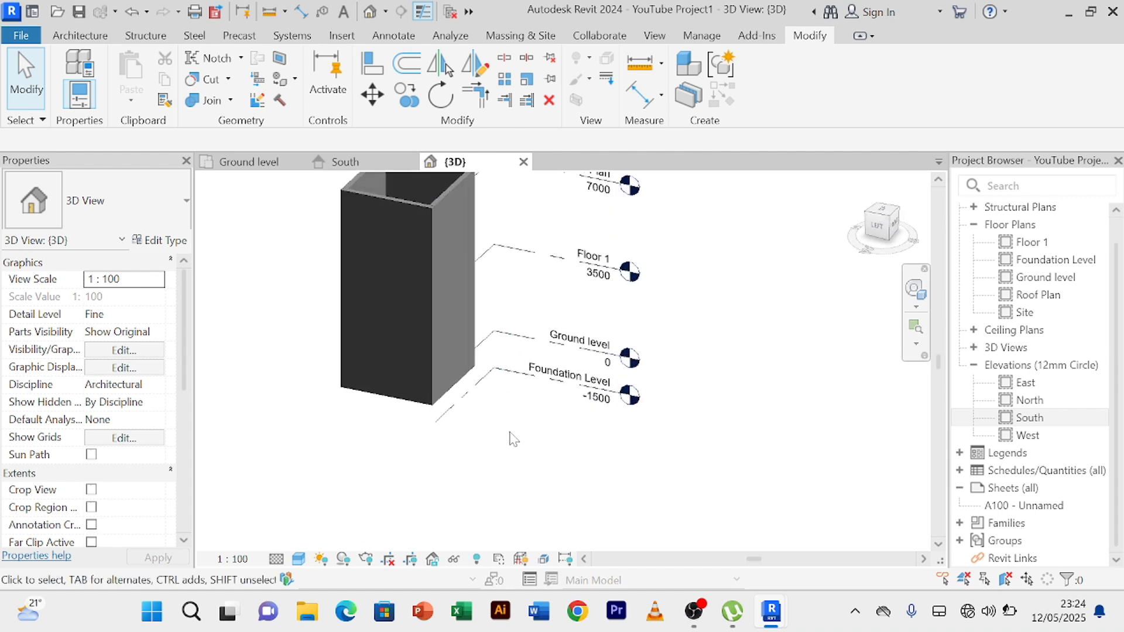
pyautogui.moveTo(509, 434); pyautogui.dragTo(519, 464, button='middle')
pyautogui.scroll(-1, 712, 351)
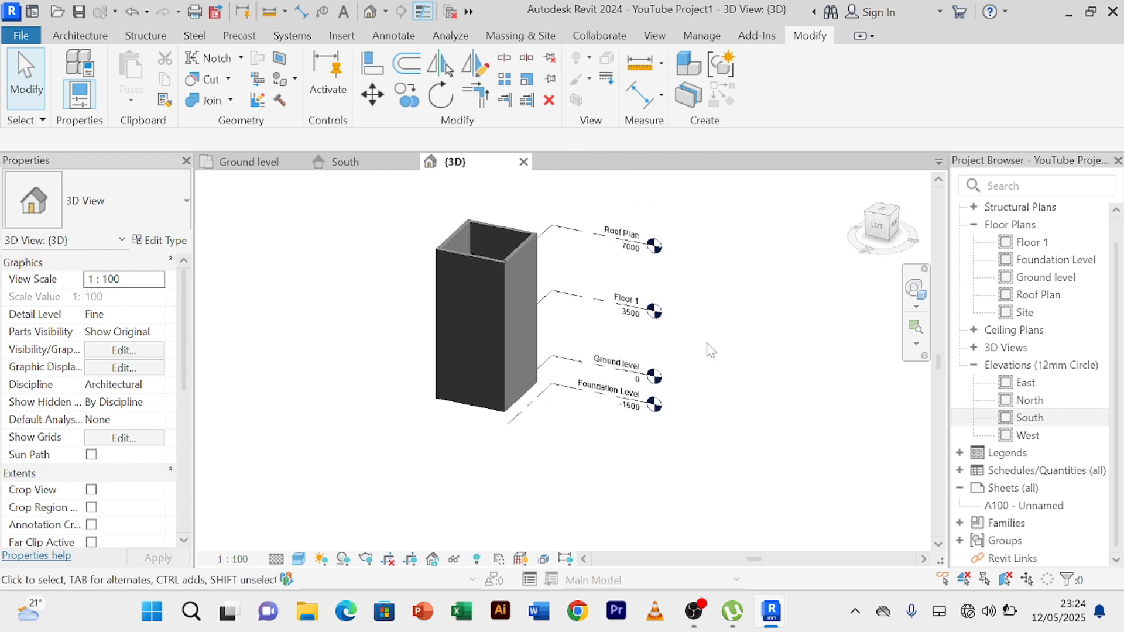
pyautogui.moveTo(712, 351)
pyautogui.mouseDown(button='middle')
pyautogui.moveTo(726, 394)
pyautogui.moveTo(722, 349)
pyautogui.mouseUp(button='middle')
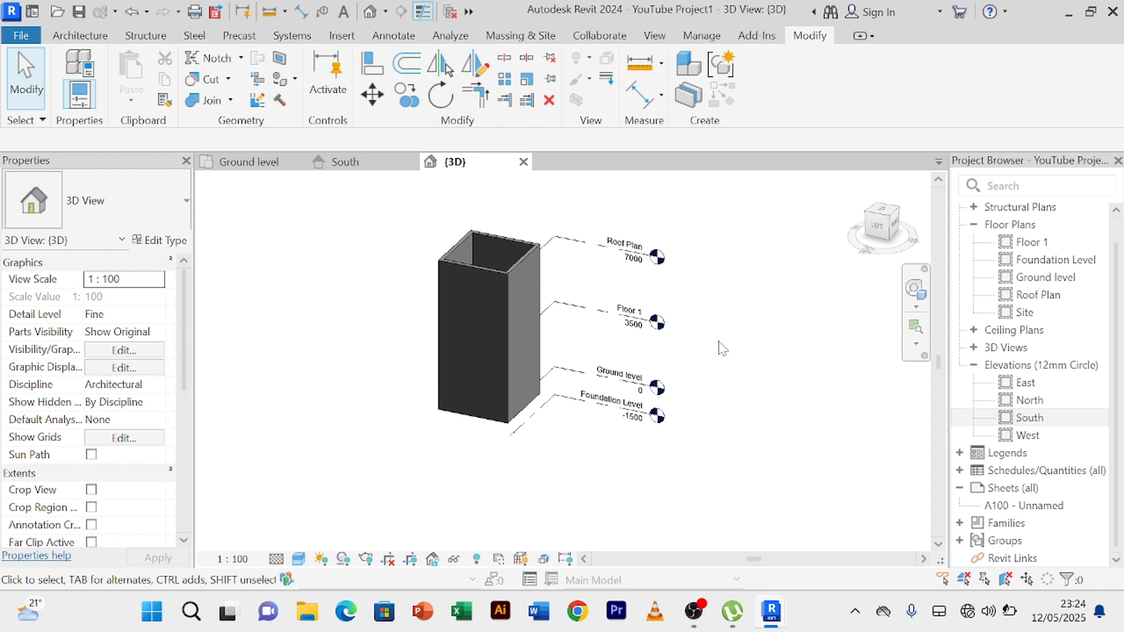
# Select all Main Wall 200mm instances visible in the 3D view and set their unconnected height to 3500 mm.
pyautogui.click(502, 278)
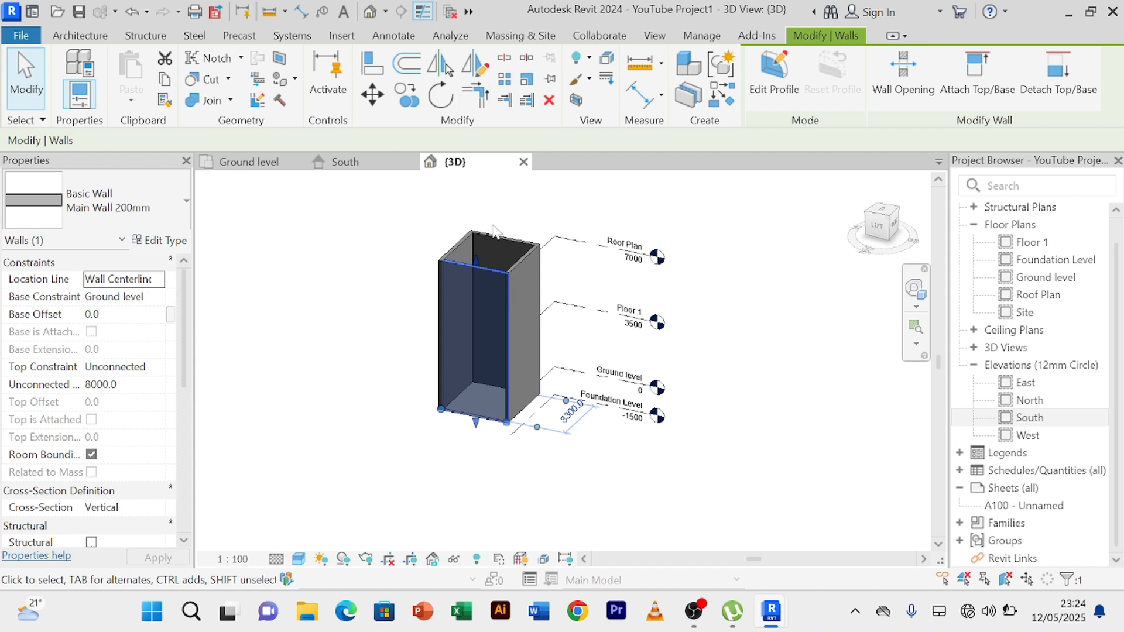
pyautogui.press('Escape')
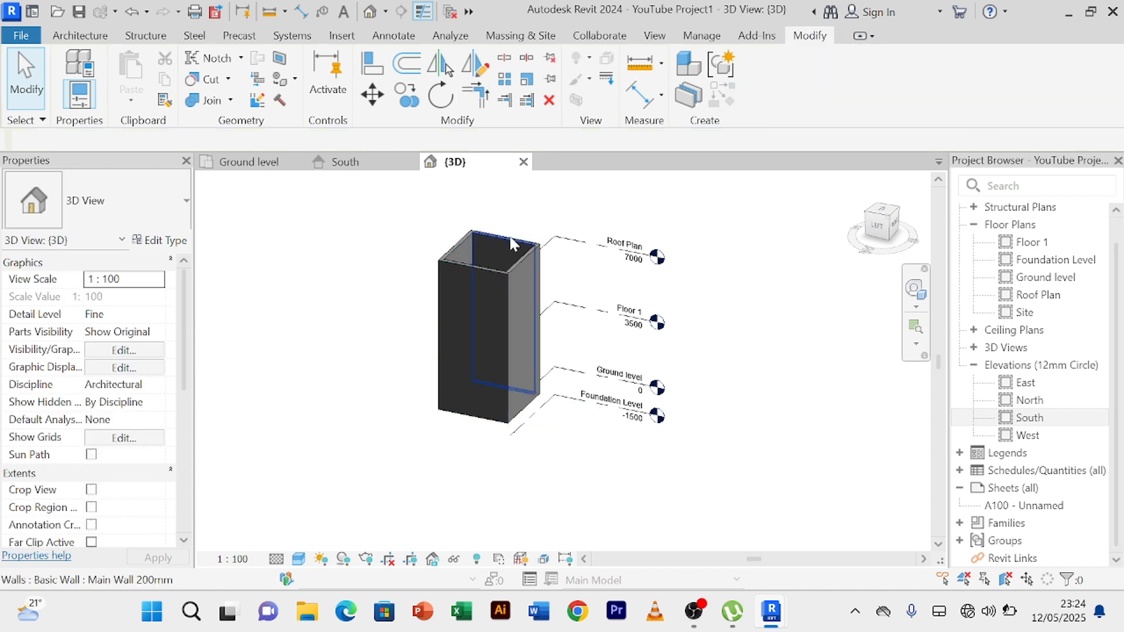
pyautogui.click(477, 269)
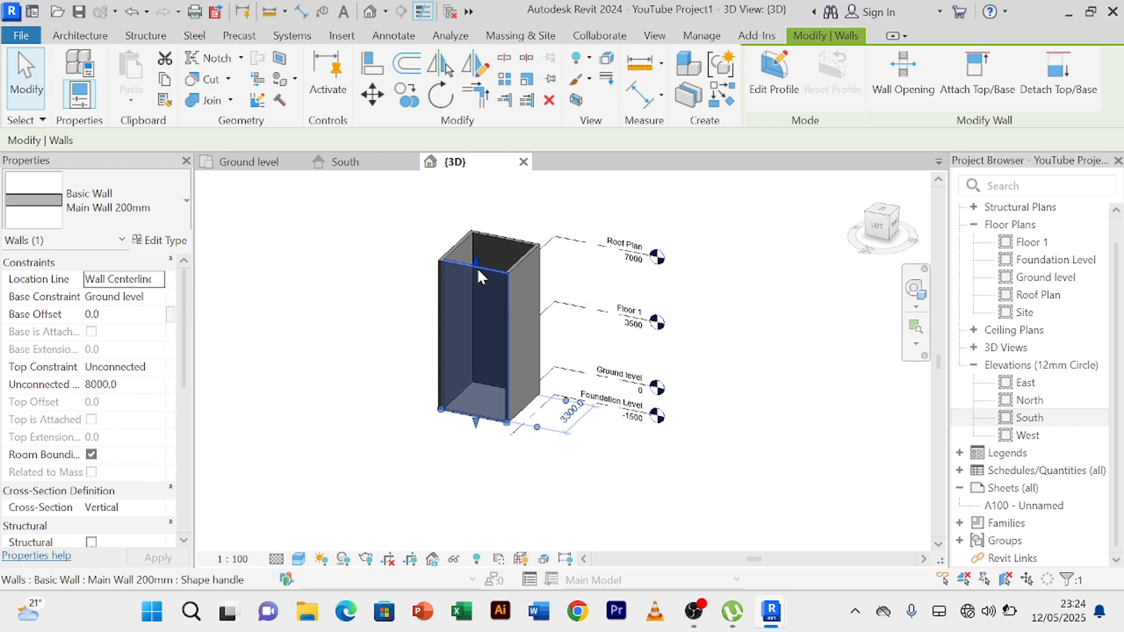
pyautogui.rightClick(478, 274)
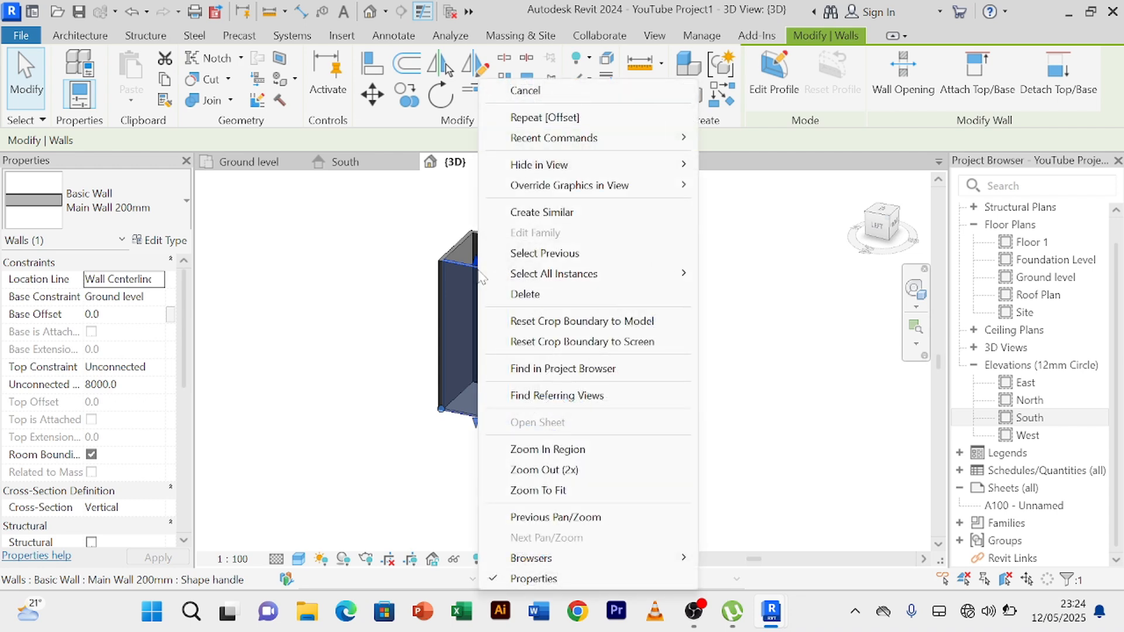
pyautogui.moveTo(565, 280)
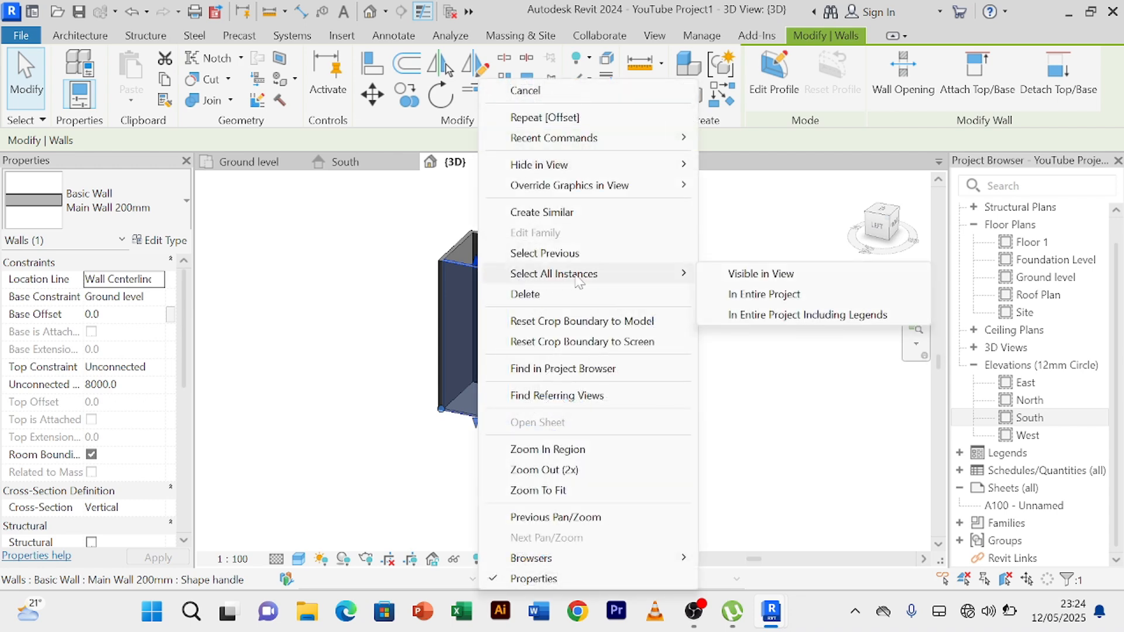
pyautogui.click(759, 277)
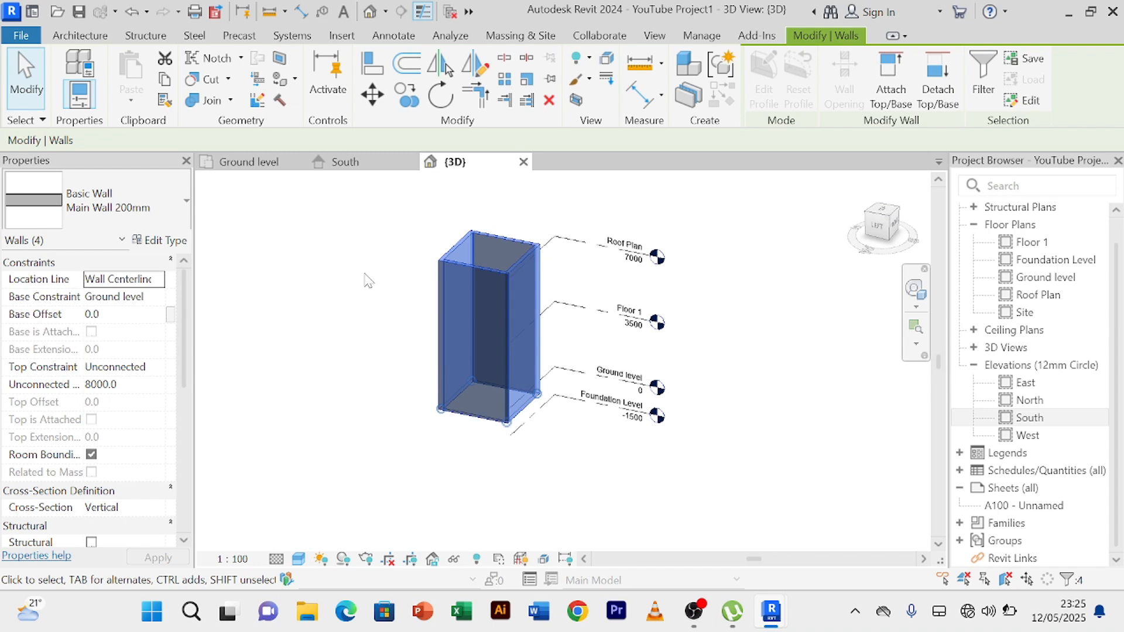
pyautogui.click(130, 386)
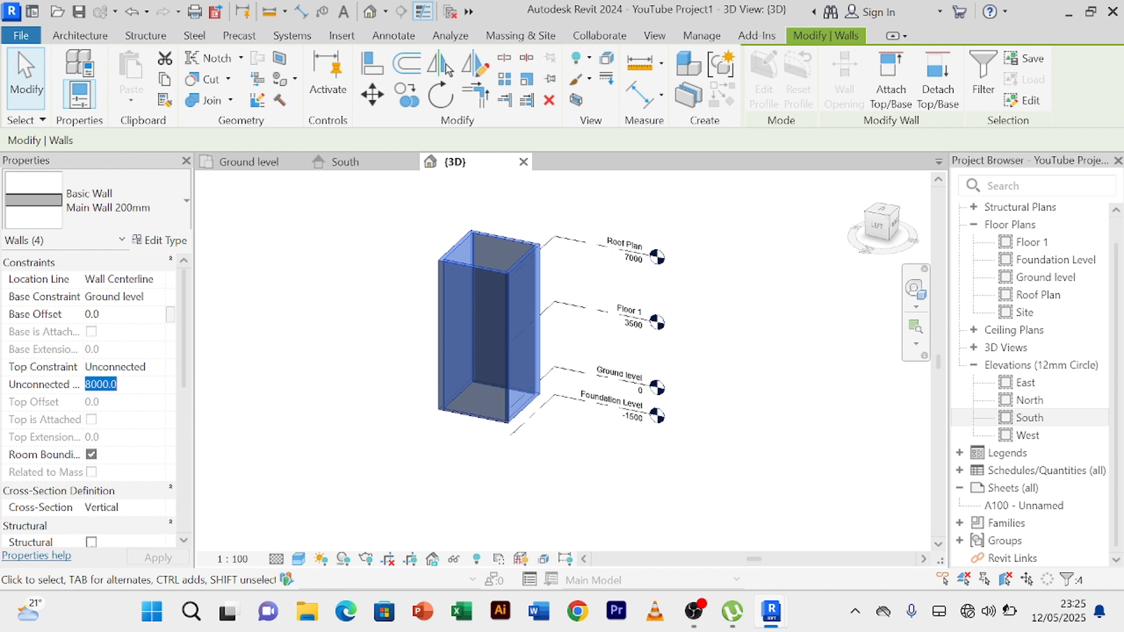
pyautogui.write('35')
pyautogui.click(325, 419)
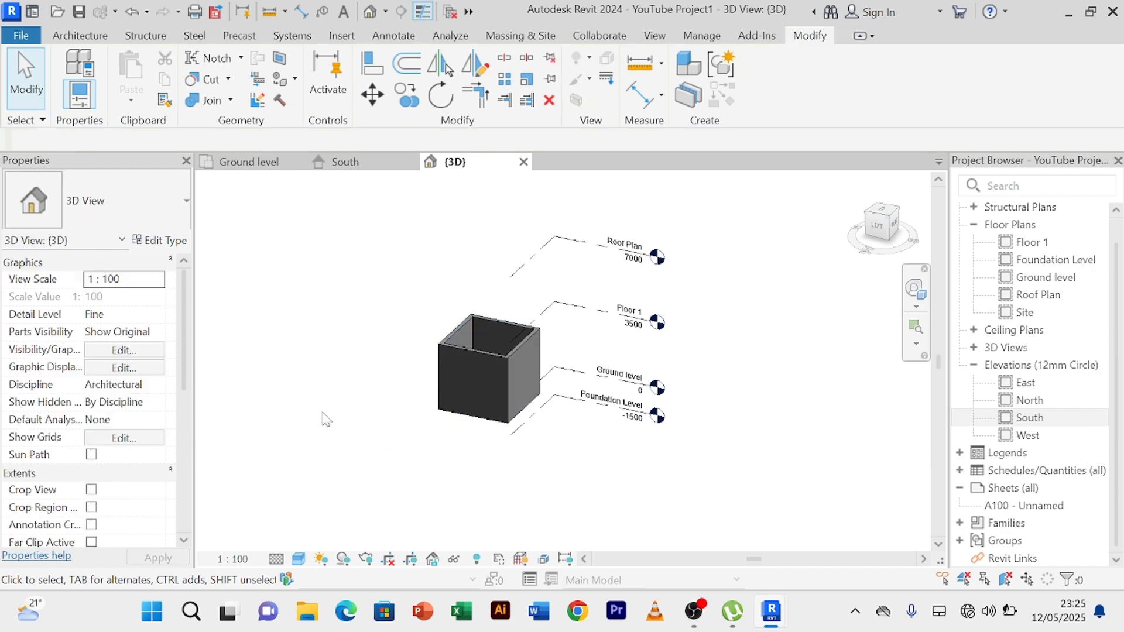
# Change the 3D view's visual style to Realistic.
pyautogui.scroll(3, 360, 400)
pyautogui.scroll(-1, 359, 388)
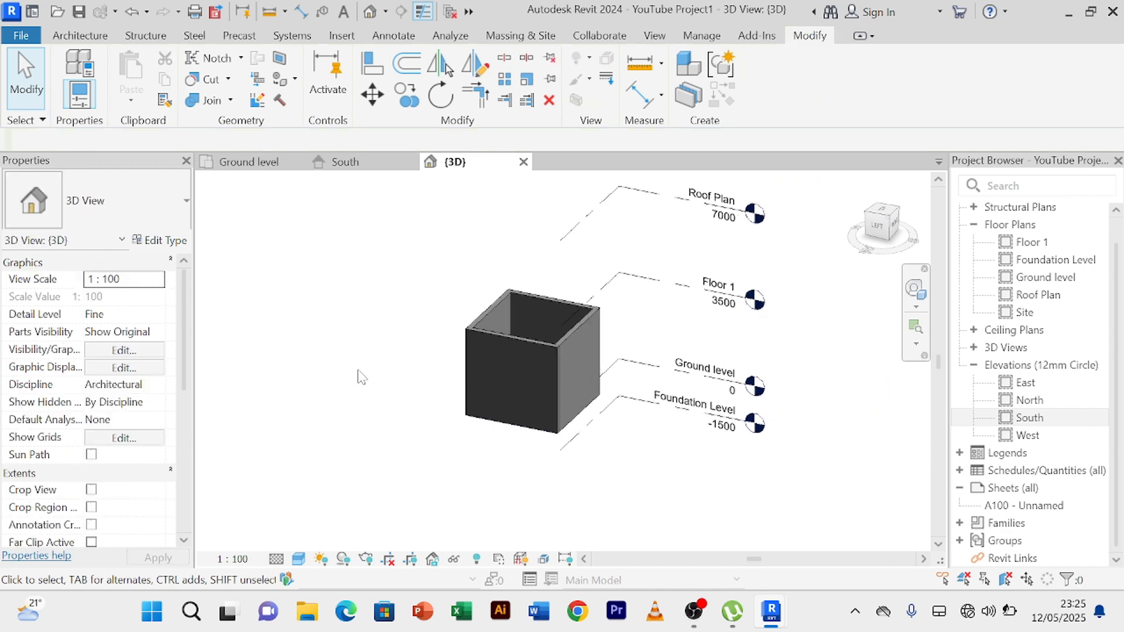
pyautogui.keyDown('shift'); pyautogui.moveTo(381, 385); pyautogui.dragTo(535, 473, button='middle'); pyautogui.keyUp('shift')
pyautogui.keyDown('shift'); pyautogui.moveTo(456, 396); pyautogui.dragTo(357, 457, button='middle'); pyautogui.keyUp('shift')
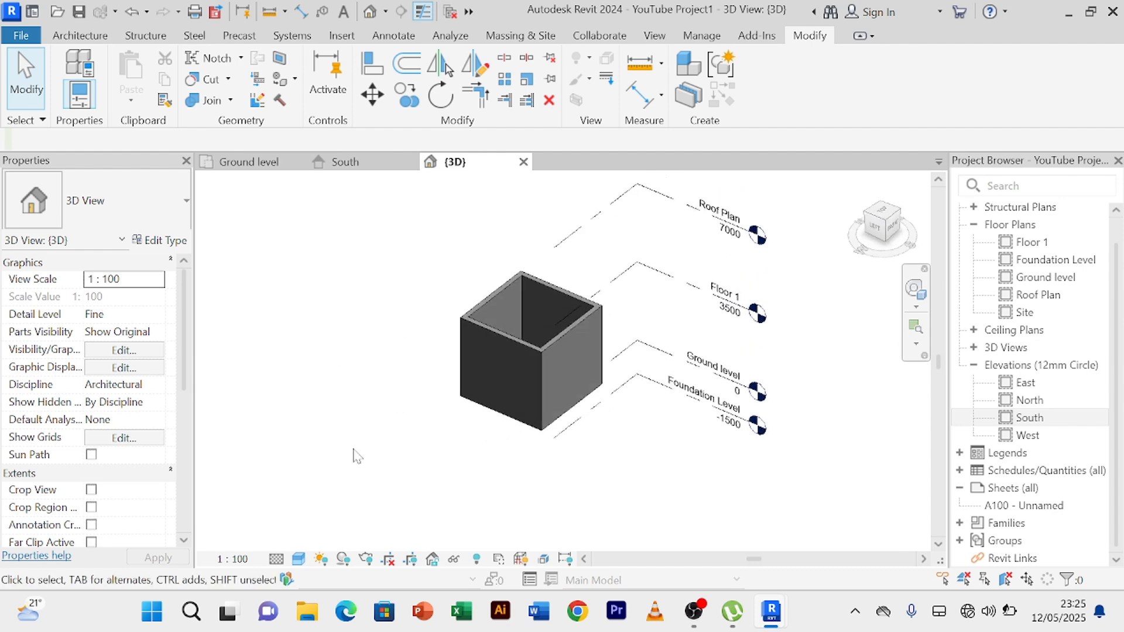
pyautogui.click(299, 560)
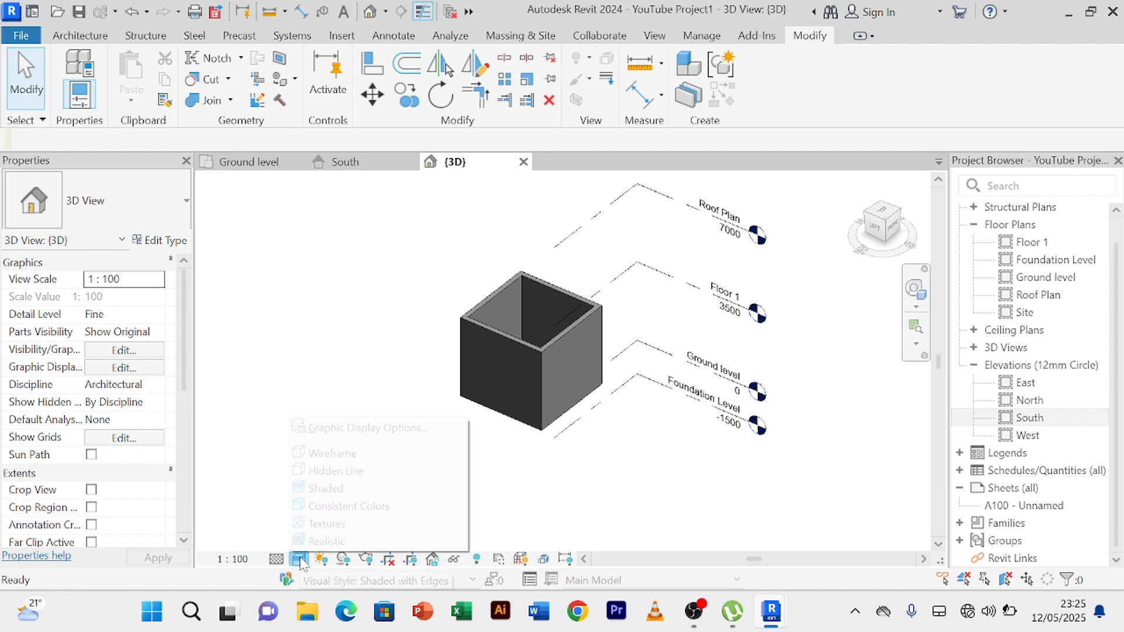
pyautogui.click(322, 541)
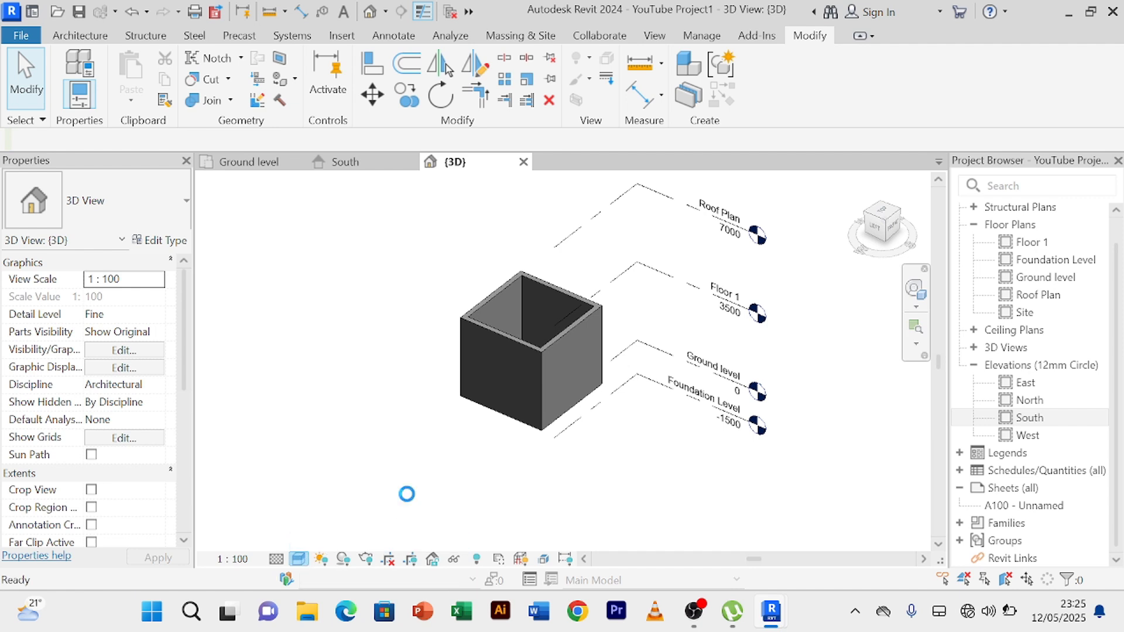
# Examine the wall finishes on the outer and inner faces of the room from all sides.
pyautogui.scroll(3, 427, 494)
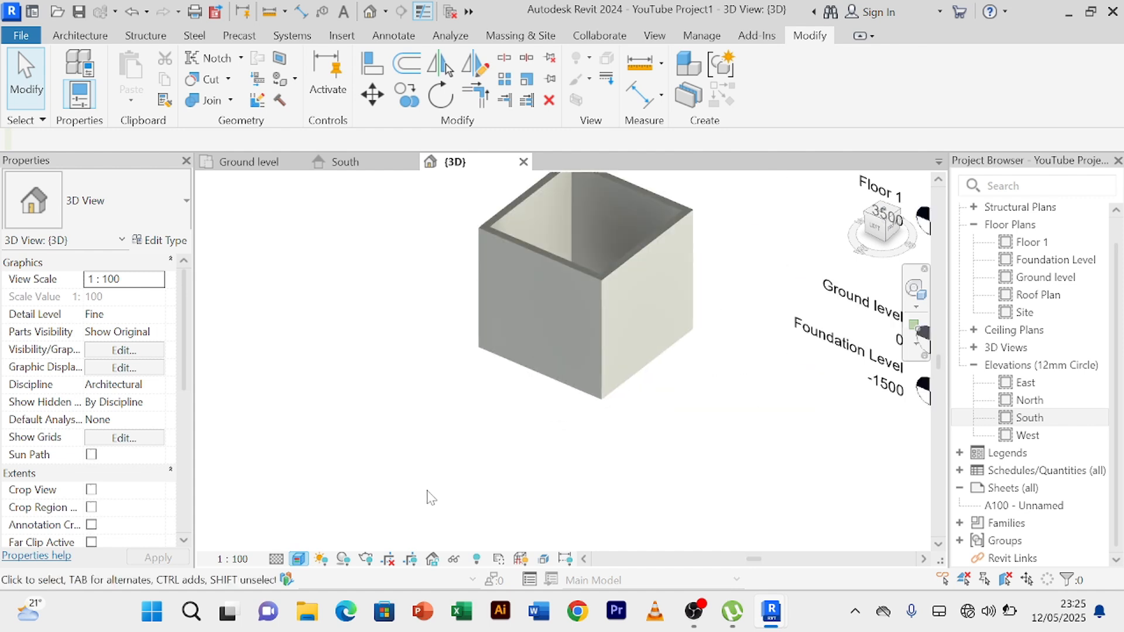
pyautogui.keyDown('shift'); pyautogui.moveTo(457, 476); pyautogui.dragTo(318, 432, button='middle'); pyautogui.keyUp('shift')
pyautogui.scroll(4, 515, 391)
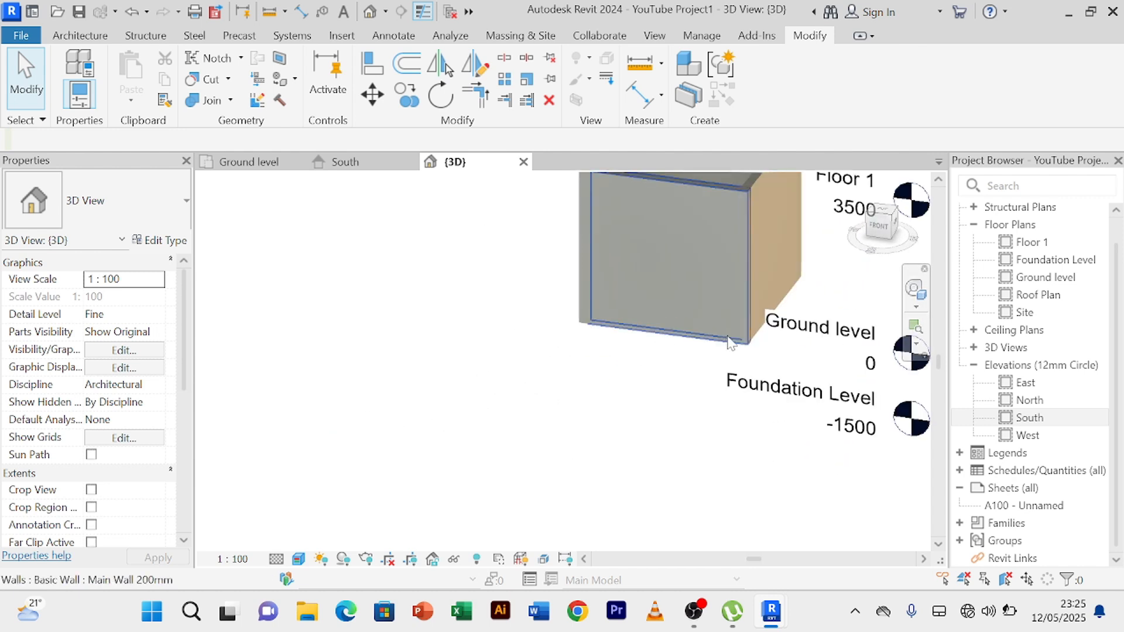
pyautogui.scroll(4, 729, 341)
pyautogui.scroll(-4, 684, 345)
pyautogui.scroll(1, 572, 424)
pyautogui.moveTo(572, 424); pyautogui.dragTo(353, 460, button='middle')
pyautogui.scroll(-4, 777, 343)
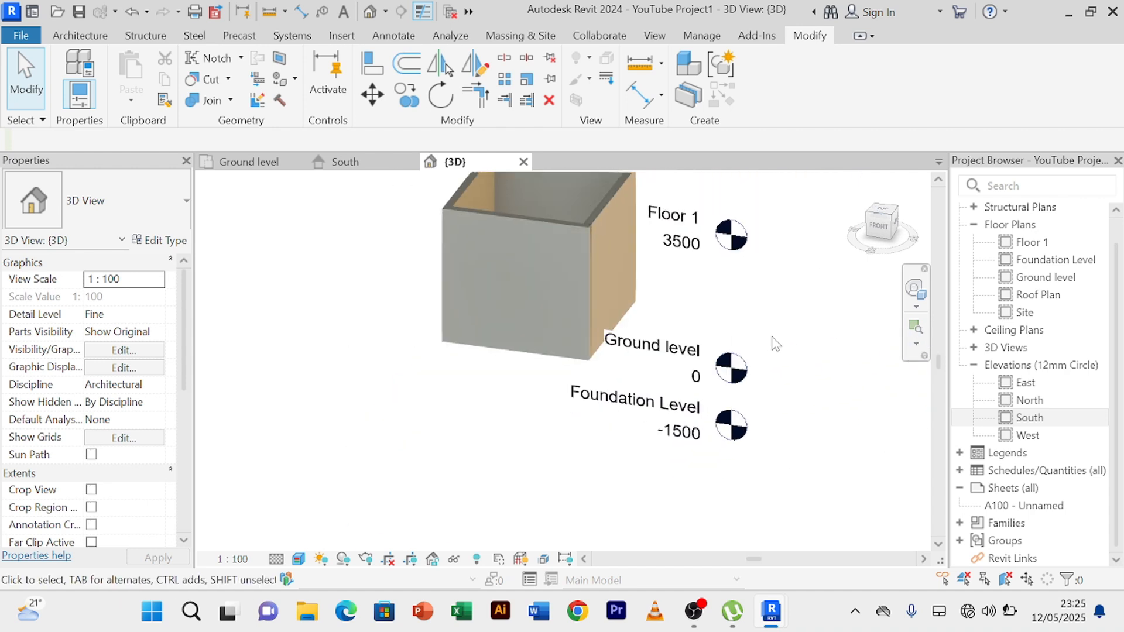
pyautogui.keyDown('shift'); pyautogui.moveTo(790, 349); pyautogui.dragTo(503, 369, button='middle'); pyautogui.keyUp('shift')
pyautogui.scroll(5, 790, 347)
pyautogui.scroll(-6, 790, 347)
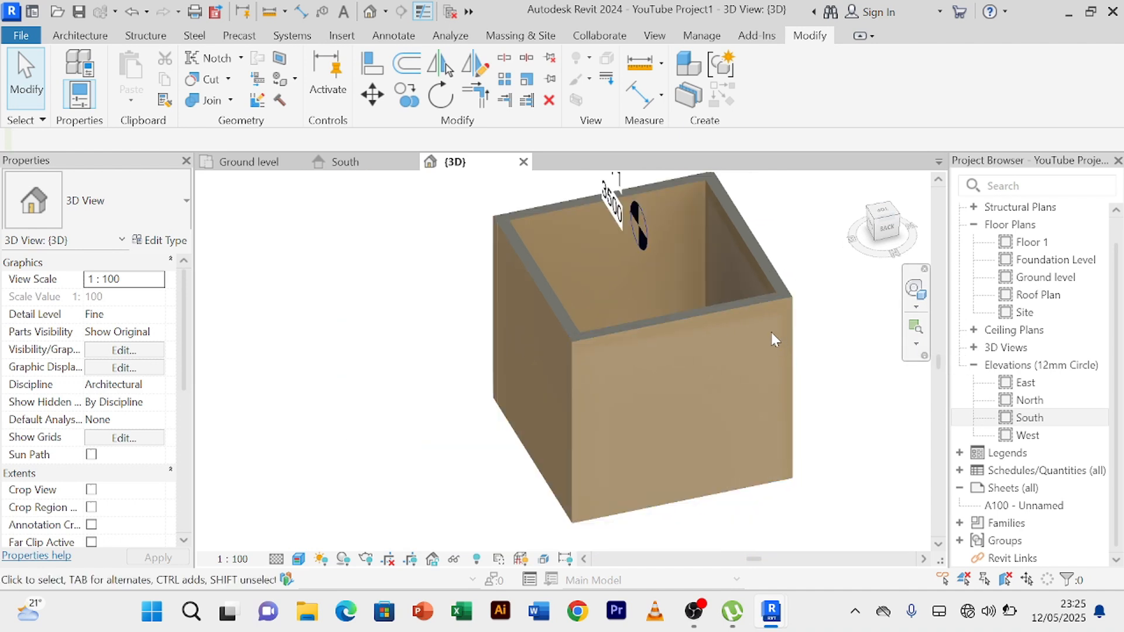
pyautogui.keyDown('shift'); pyautogui.moveTo(793, 386); pyautogui.dragTo(690, 364, button='middle'); pyautogui.keyUp('shift')
pyautogui.scroll(4, 697, 360)
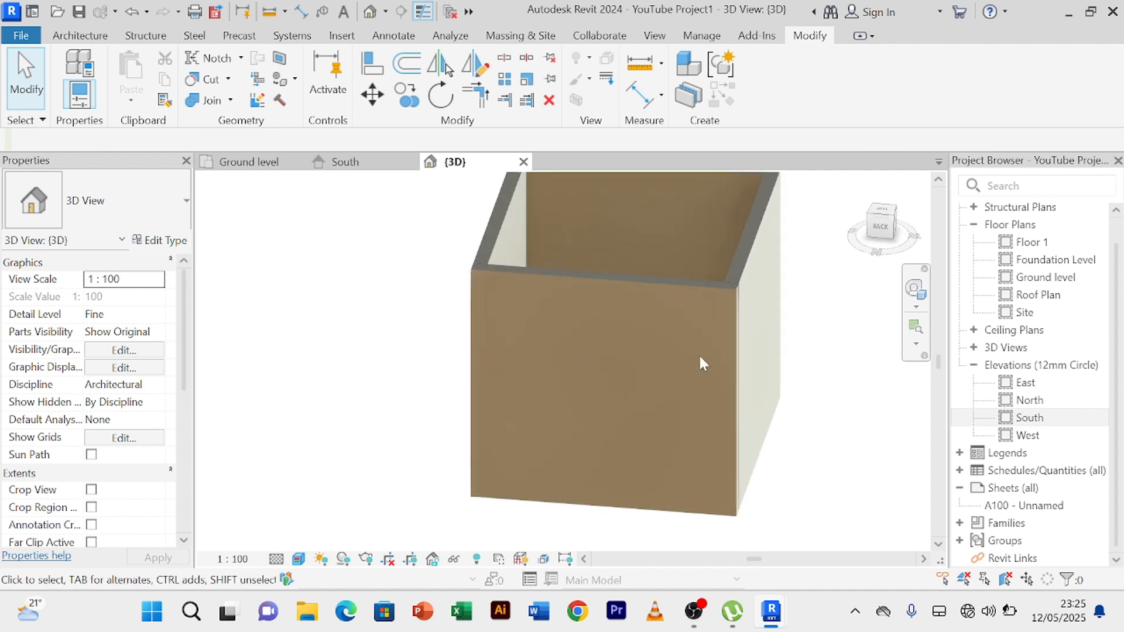
pyautogui.scroll(-4, 699, 358)
pyautogui.keyDown('shift'); pyautogui.moveTo(597, 397); pyautogui.dragTo(588, 347, button='middle'); pyautogui.keyUp('shift')
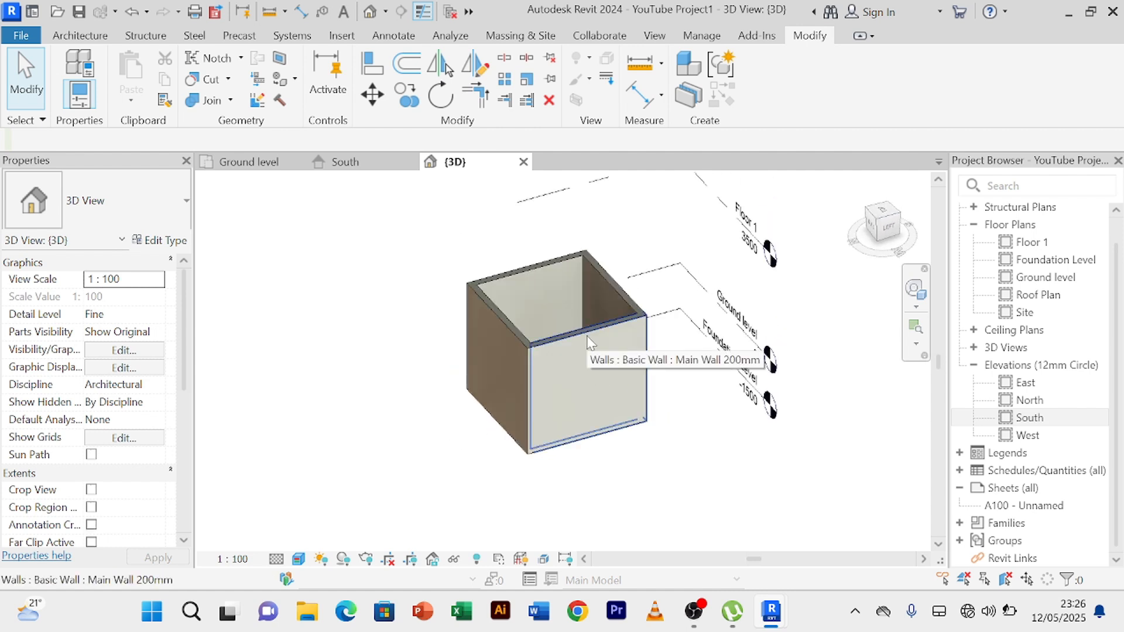
pyautogui.keyDown('shift'); pyautogui.moveTo(463, 452); pyautogui.dragTo(720, 309, button='middle'); pyautogui.keyUp('shift')
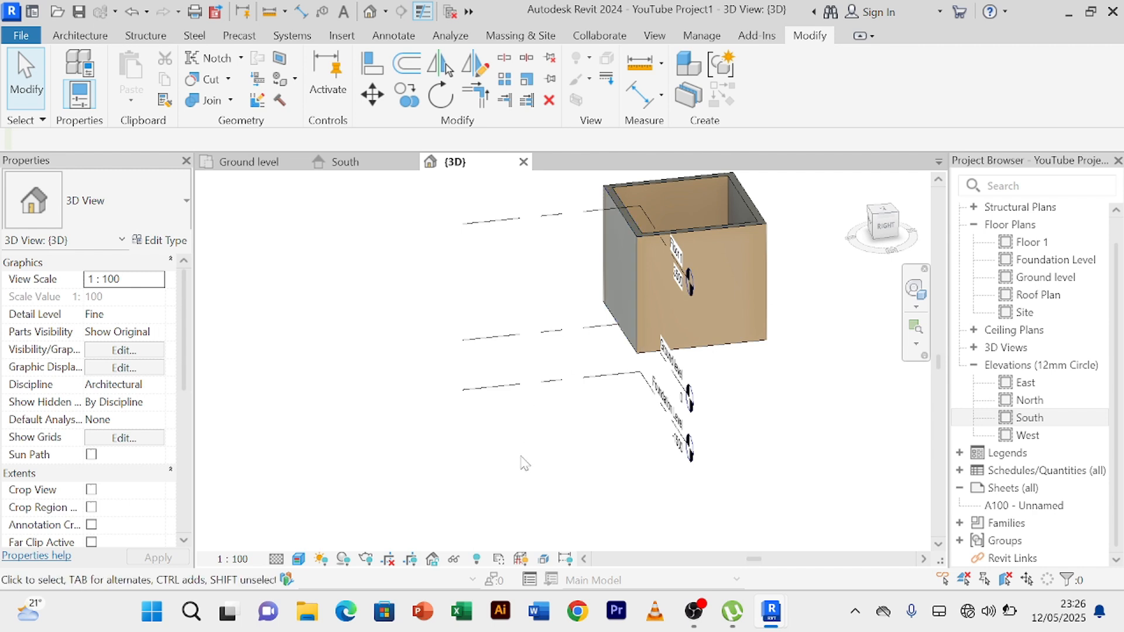
pyautogui.keyDown('shift'); pyautogui.moveTo(522, 462); pyautogui.dragTo(624, 403, button='middle'); pyautogui.keyUp('shift')
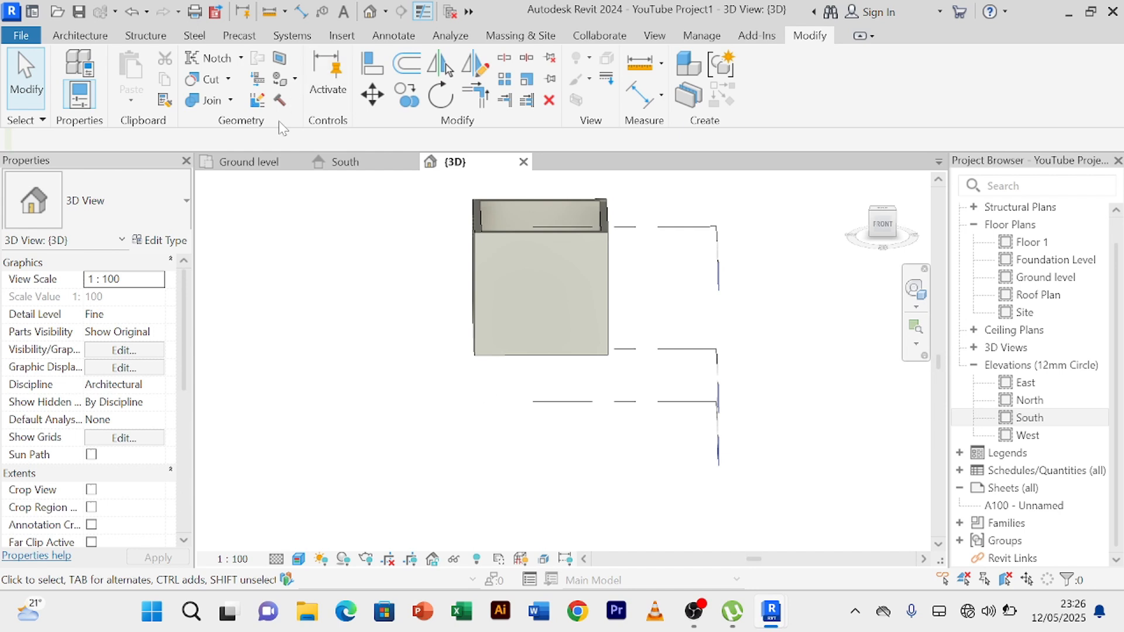
# In the Ground level floor plan, flip the orientation of the room's upper horizontal wall.
pyautogui.click(259, 164)
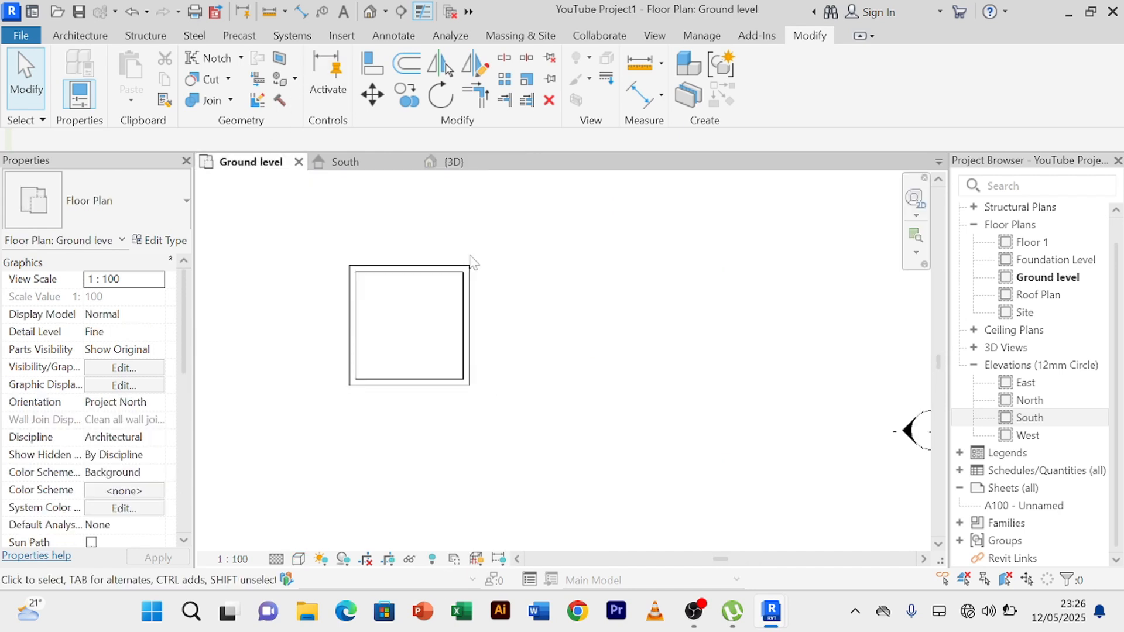
pyautogui.moveTo(505, 280); pyautogui.dragTo(673, 260, button='middle')
pyautogui.scroll(1, 656, 253)
pyautogui.scroll(2, 530, 275)
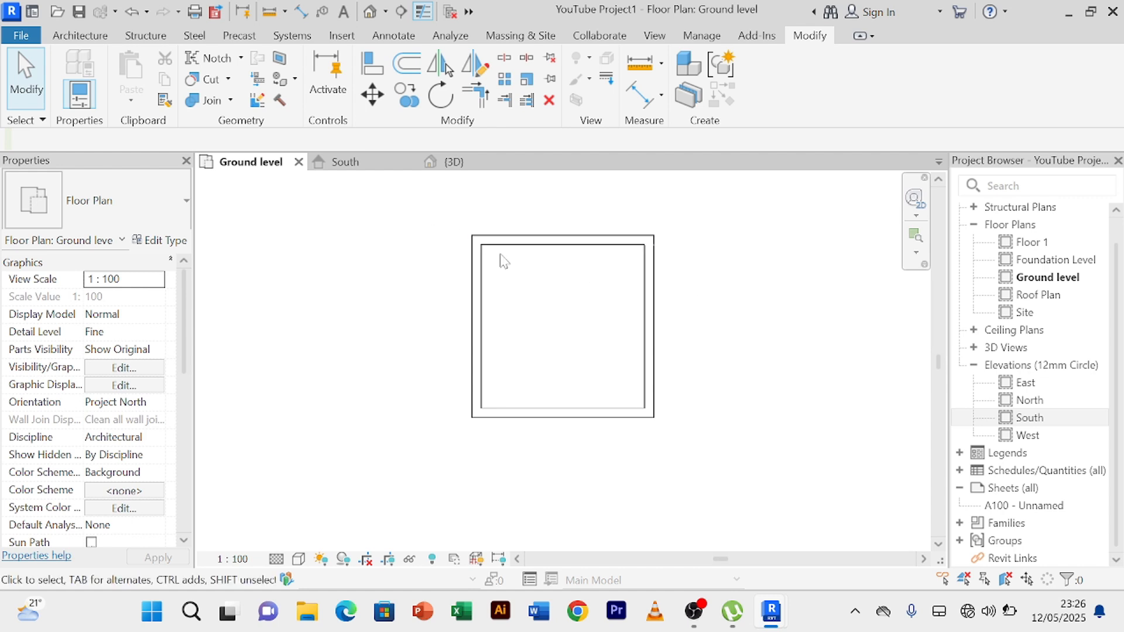
pyautogui.scroll(3, 527, 251)
pyautogui.scroll(-2, 536, 250)
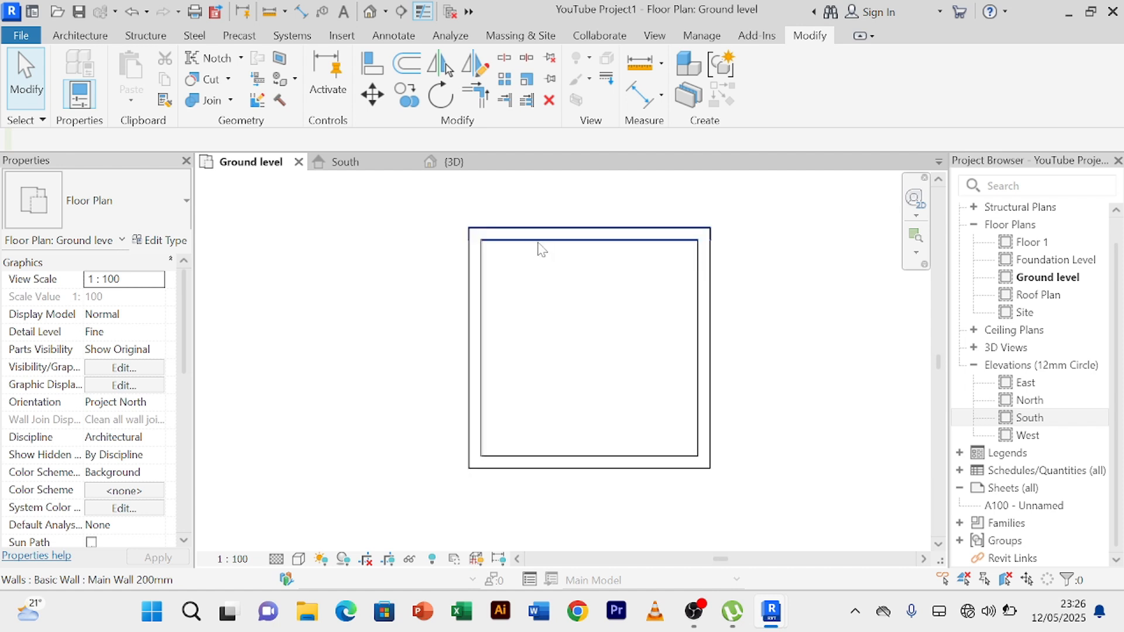
pyautogui.click(542, 250)
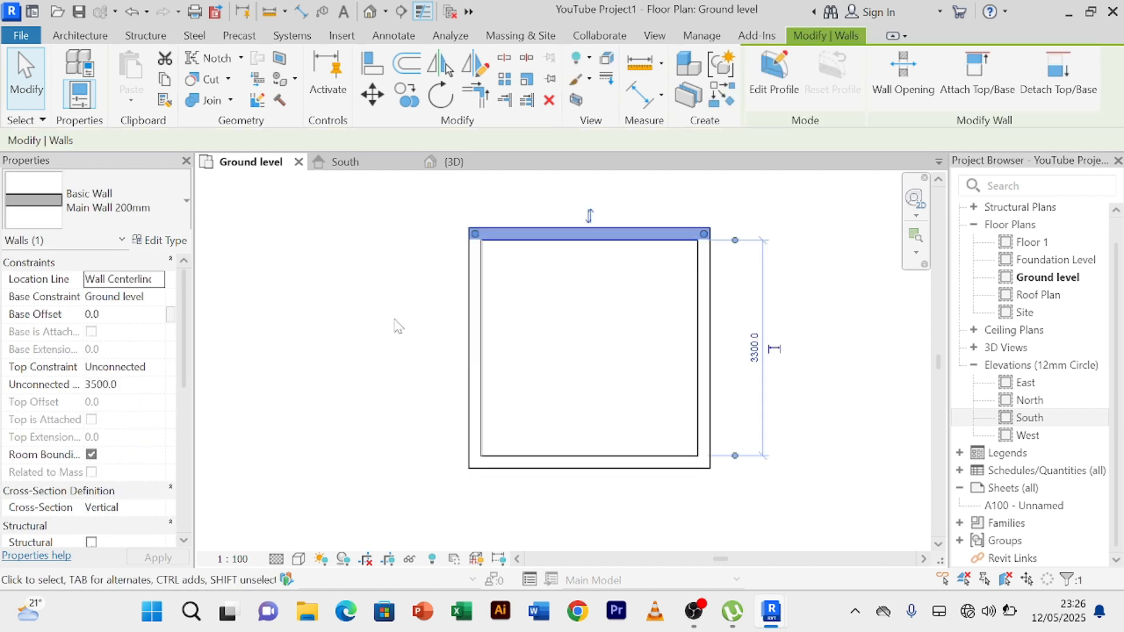
pyautogui.click(591, 218)
# Check the left wall's orientation, flip the right wall's orientation and deselect it.
pyautogui.click(475, 362)
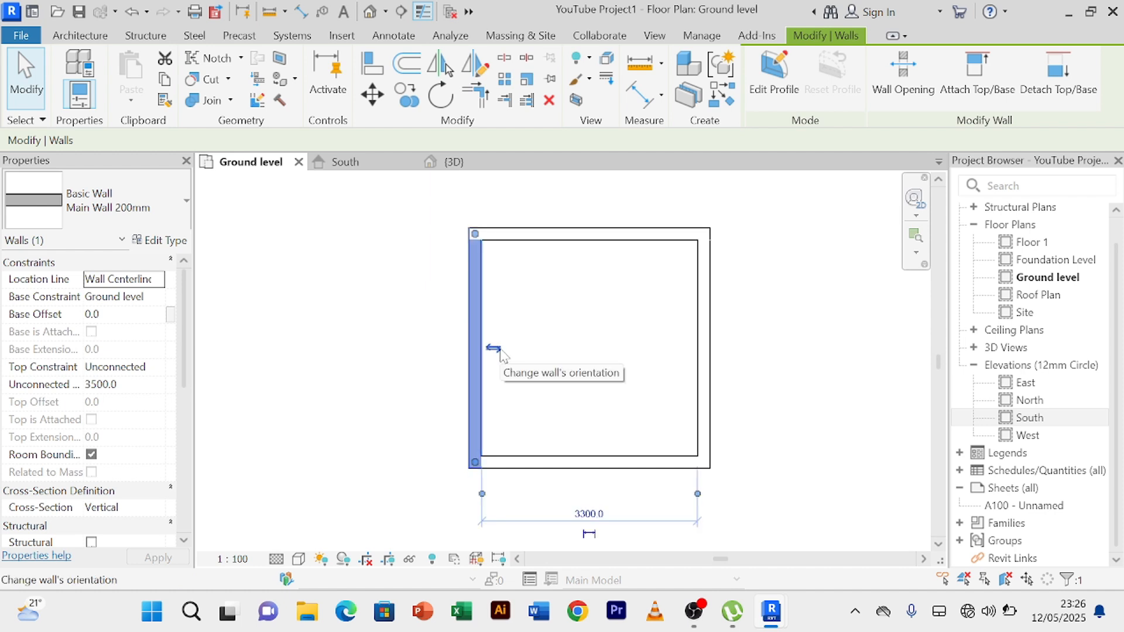
pyautogui.click(717, 349)
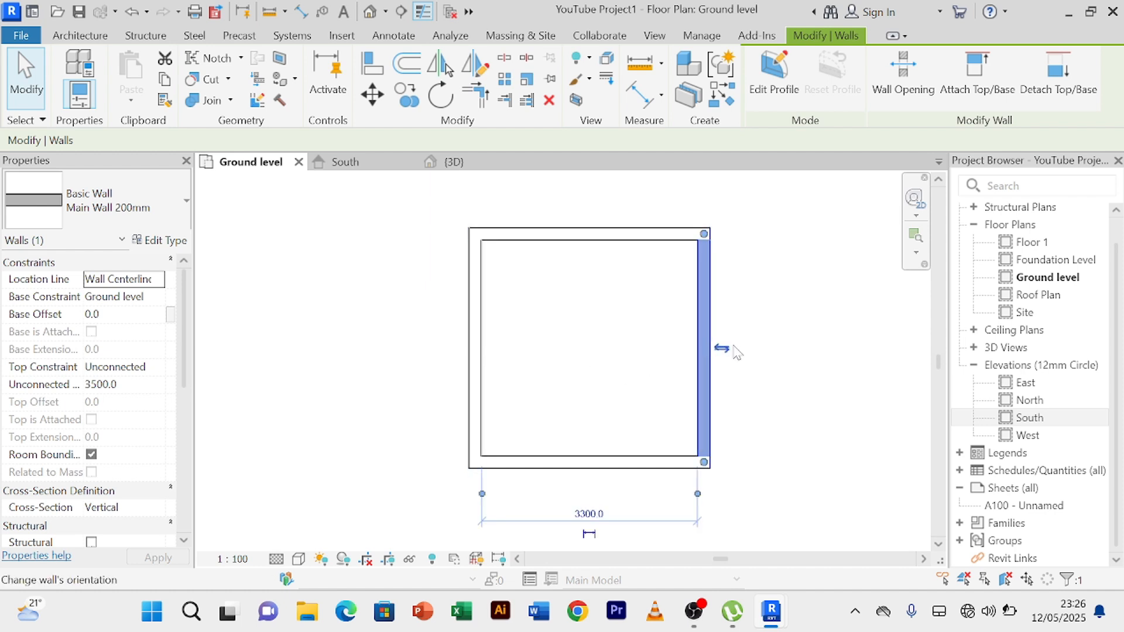
pyautogui.click(644, 436)
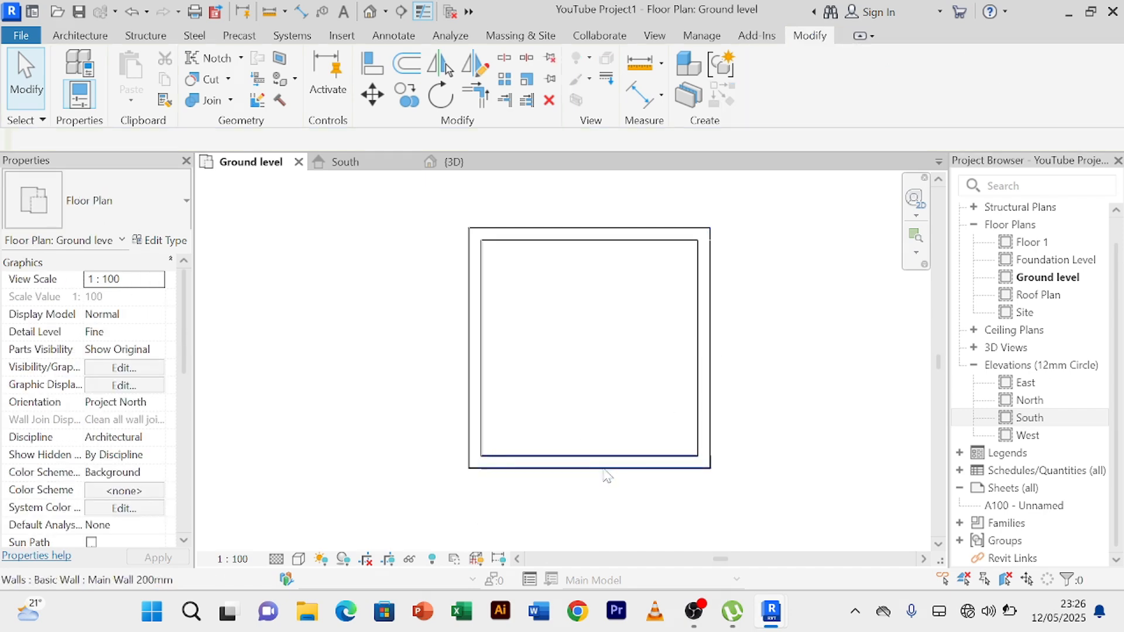
# Check the orientation of the lower, upper, left and right walls of the room in plan.
pyautogui.click(601, 465)
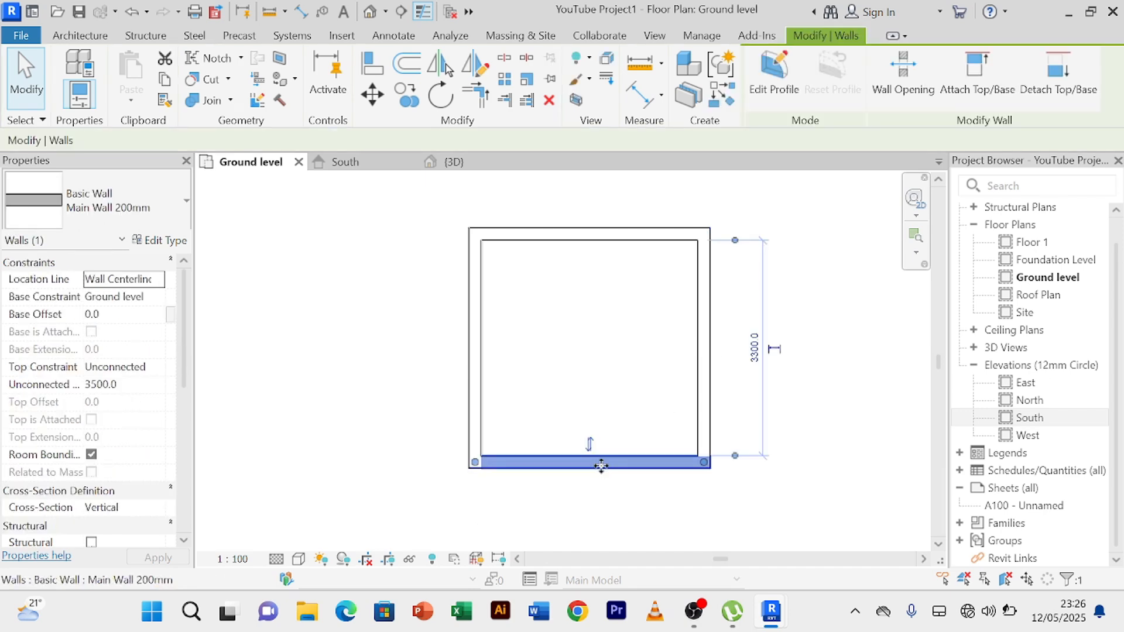
pyautogui.click(600, 234)
pyautogui.click(492, 311)
pyautogui.click(476, 334)
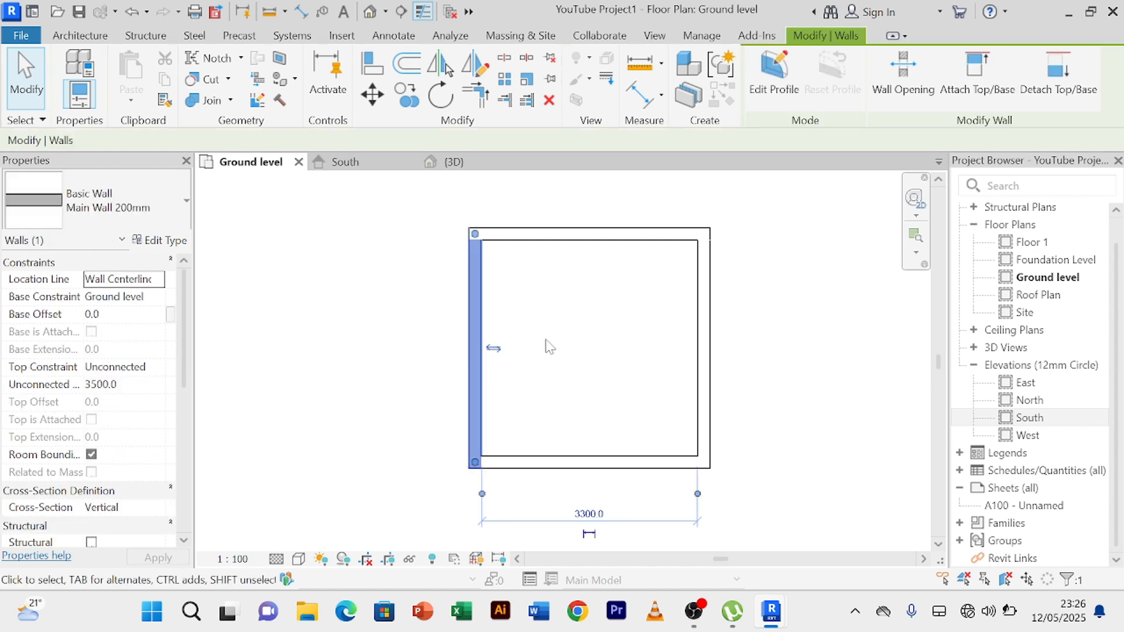
pyautogui.click(607, 462)
pyautogui.click(704, 351)
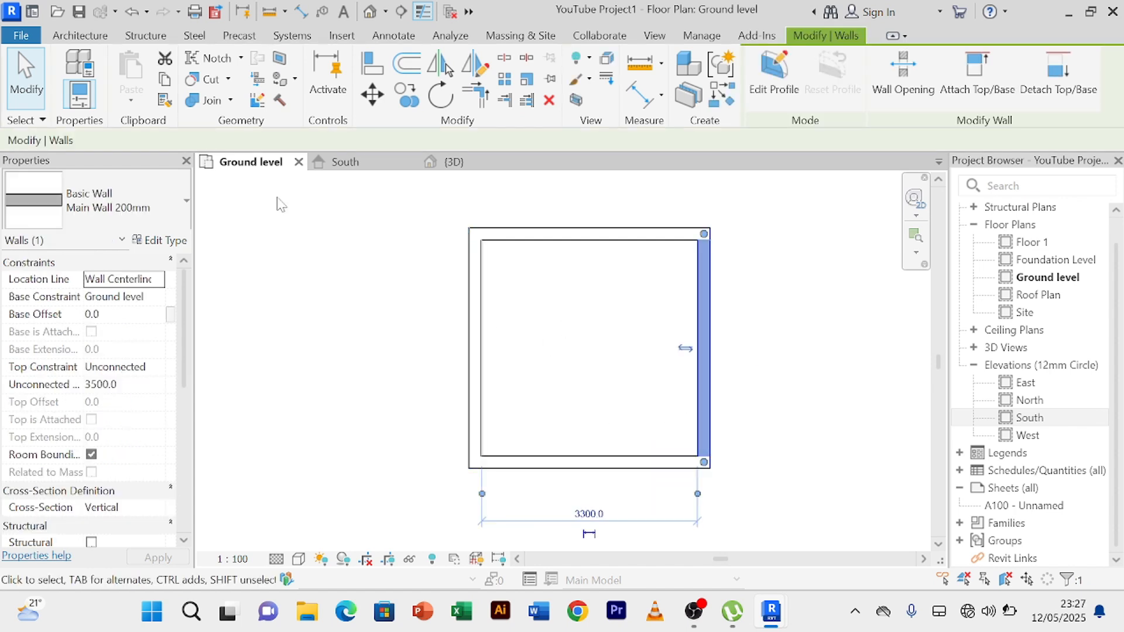
# Return to the 3D view and examine the interior and exterior finishes of the reoriented walls.
pyautogui.click(463, 163)
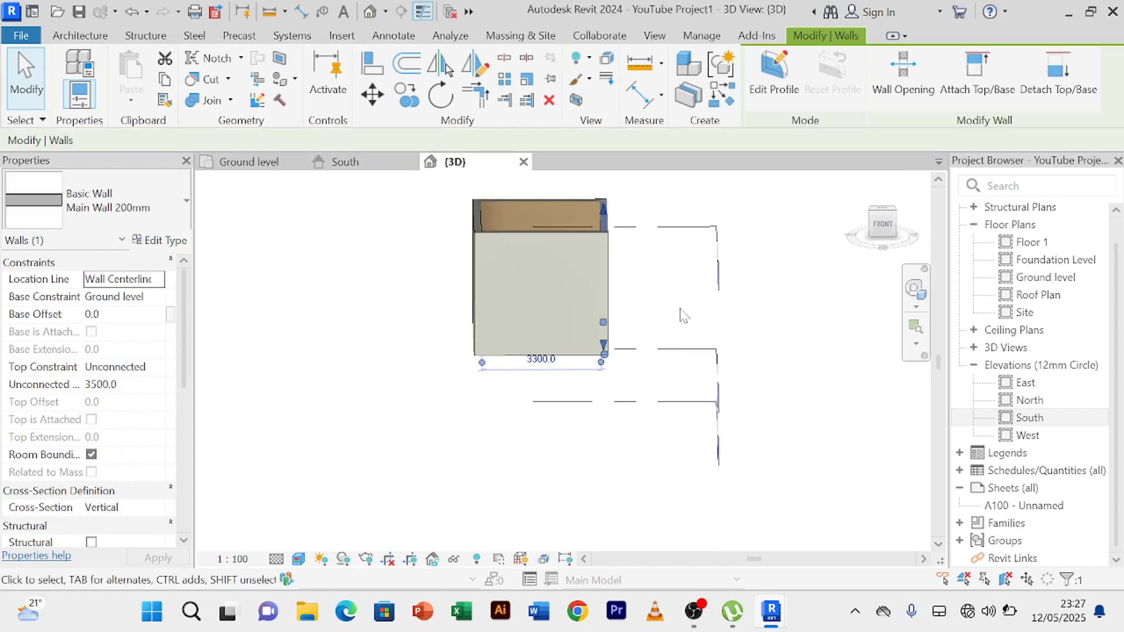
pyautogui.keyDown('shift'); pyautogui.moveTo(763, 346); pyautogui.dragTo(323, 410, button='middle'); pyautogui.keyUp('shift')
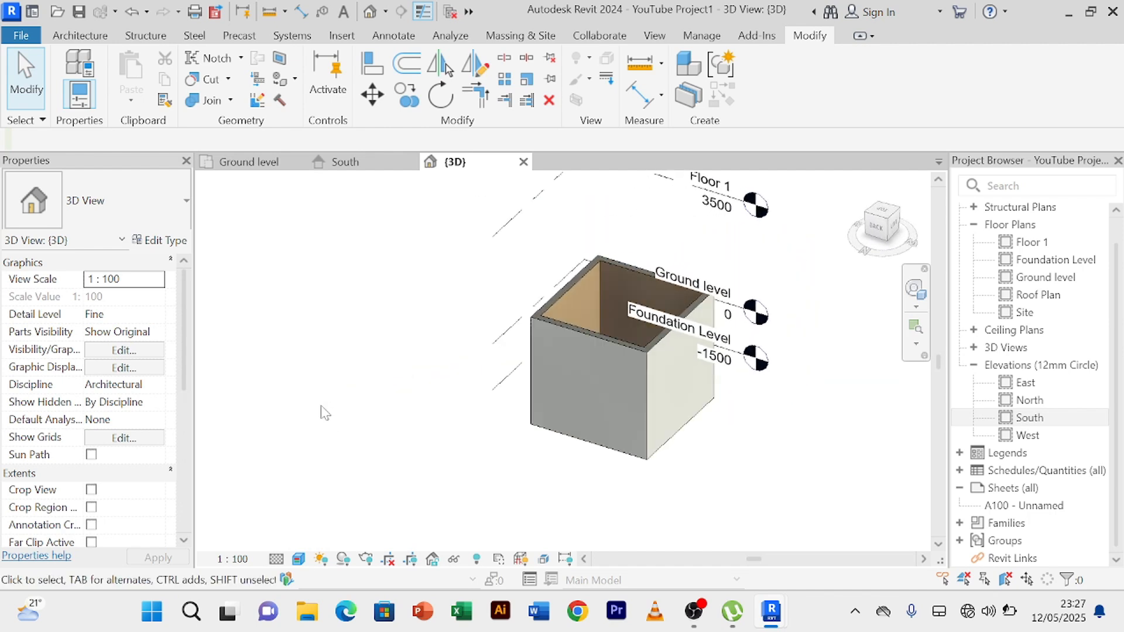
pyautogui.scroll(4, 387, 374)
pyautogui.scroll(-2, 389, 371)
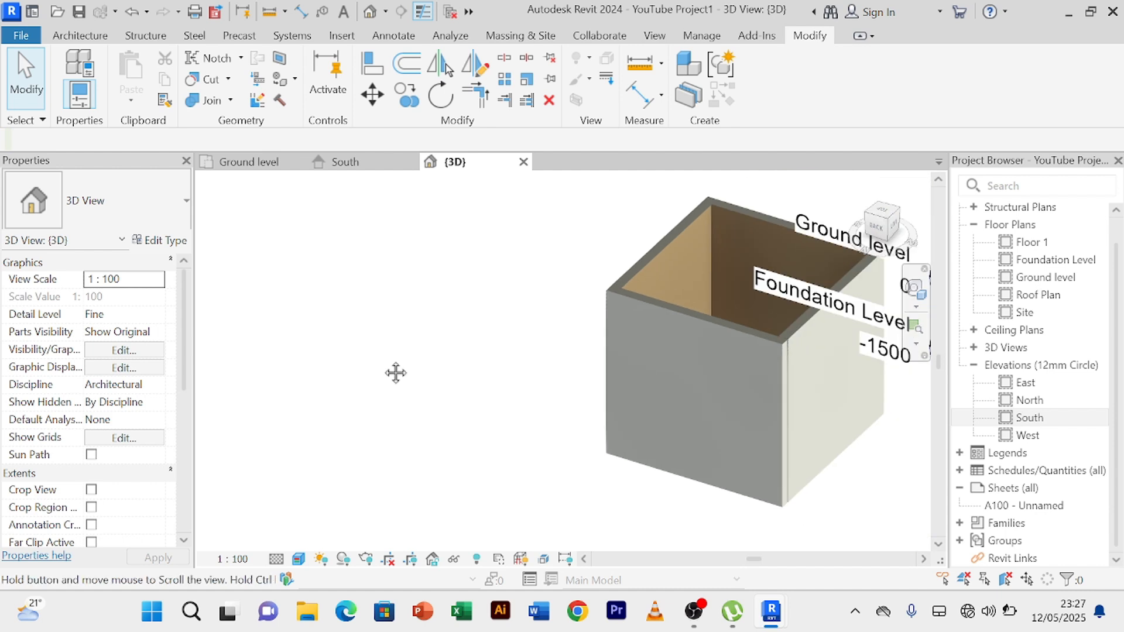
pyautogui.moveTo(394, 371); pyautogui.dragTo(339, 391, button='middle')
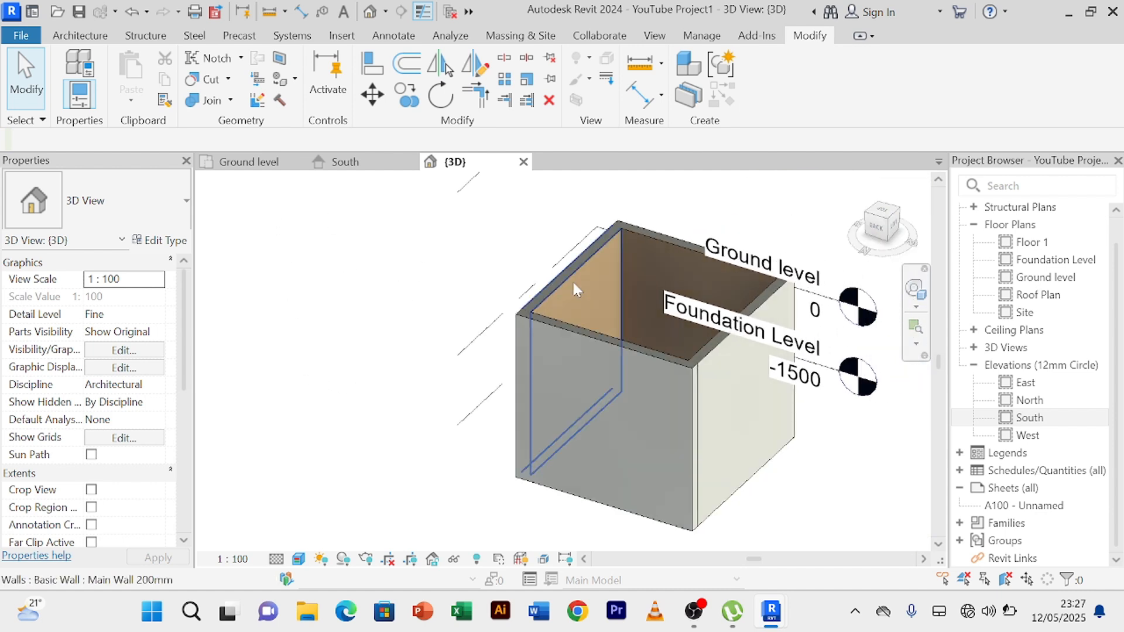
pyautogui.scroll(5, 610, 286)
pyautogui.scroll(-3, 610, 283)
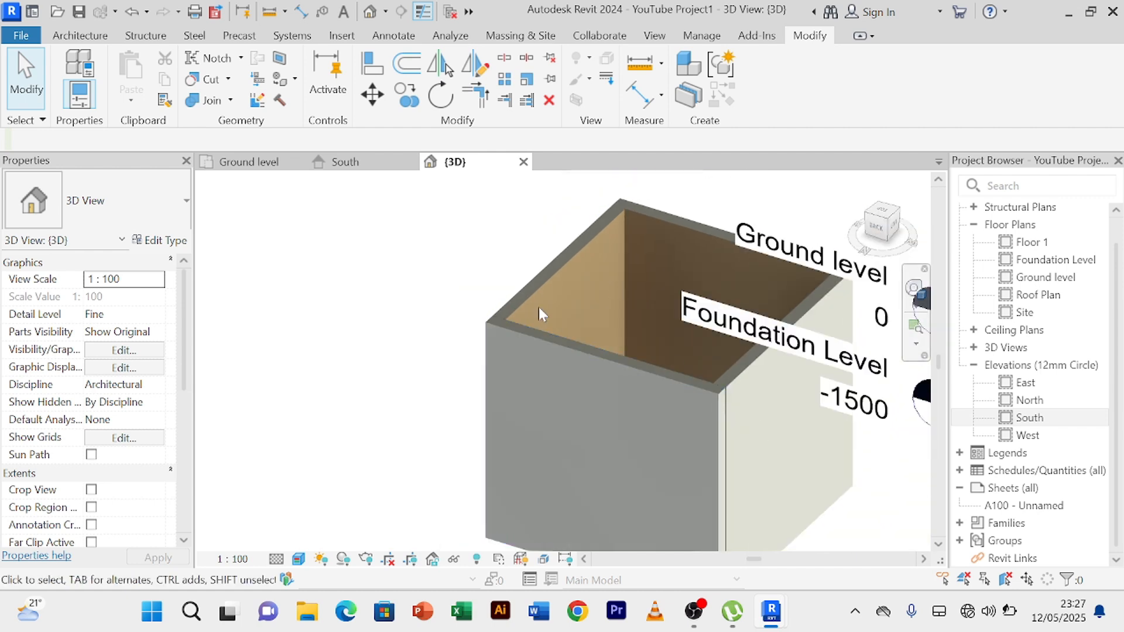
# In the Ground level floor plan, flip the orientation of the room's left, upper, right and lower walls so their exterior sides face outward.
pyautogui.click(238, 167)
pyautogui.click(486, 349)
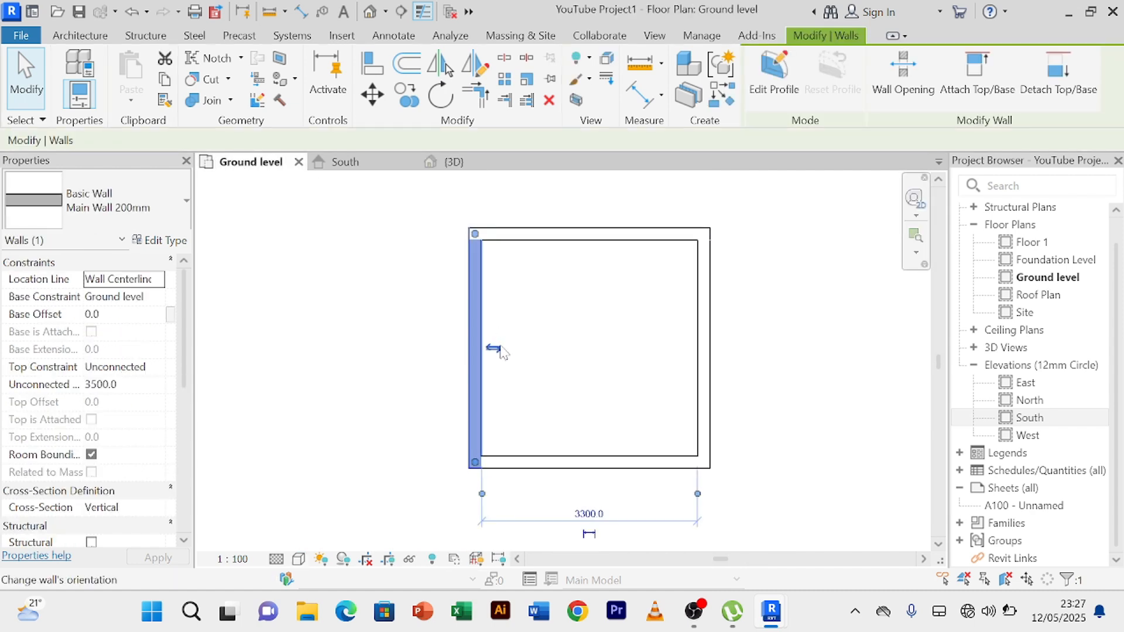
pyautogui.click(602, 235)
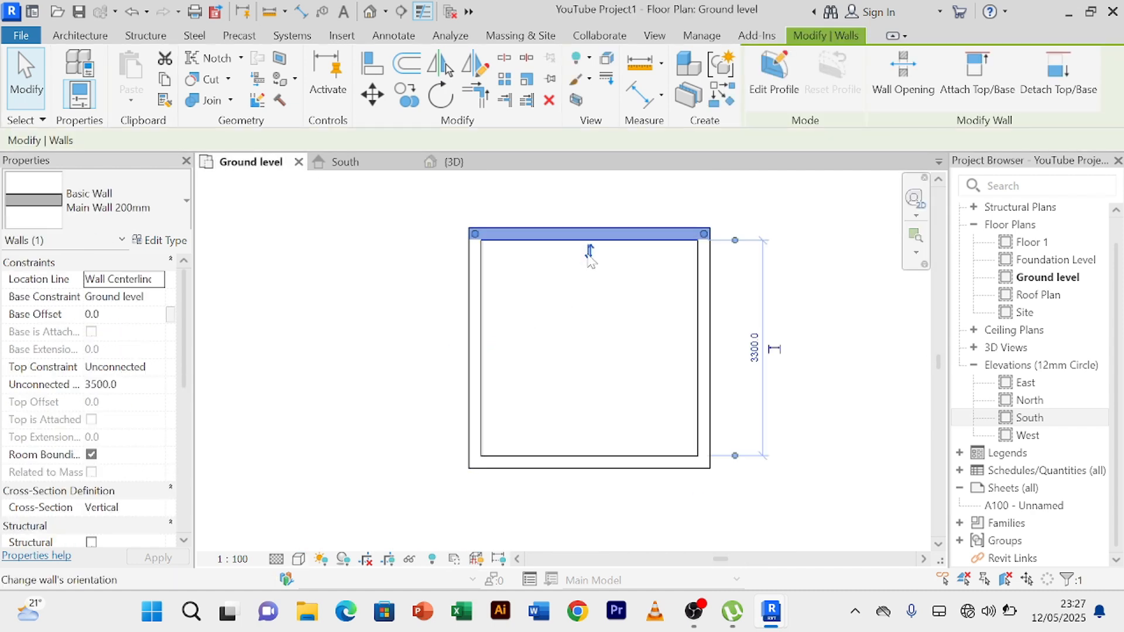
pyautogui.click(708, 328)
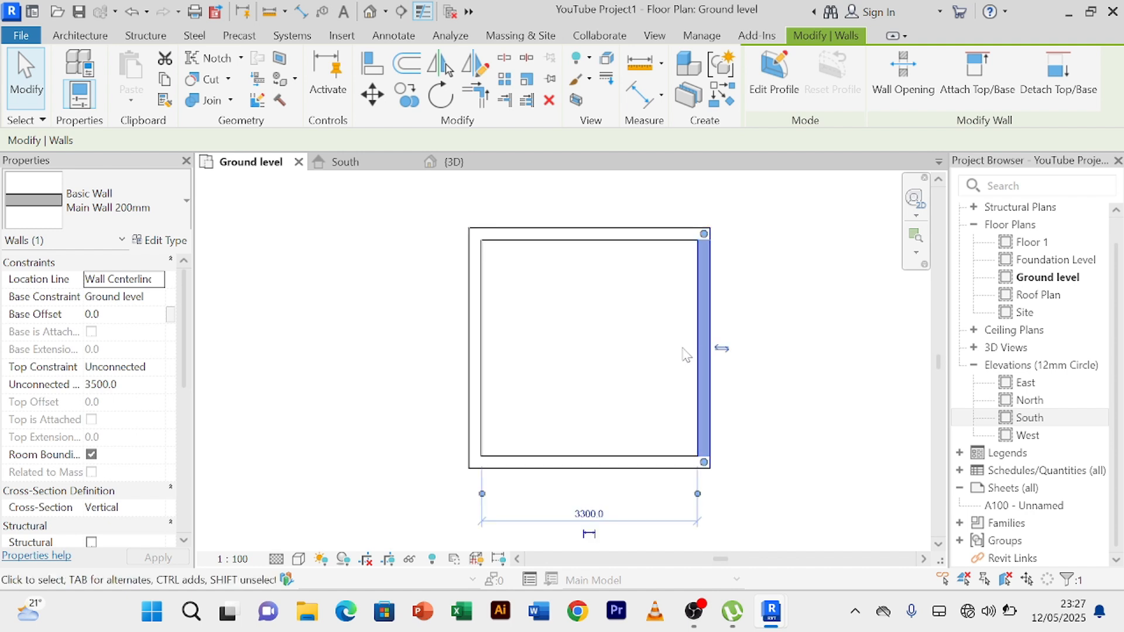
pyautogui.click(625, 464)
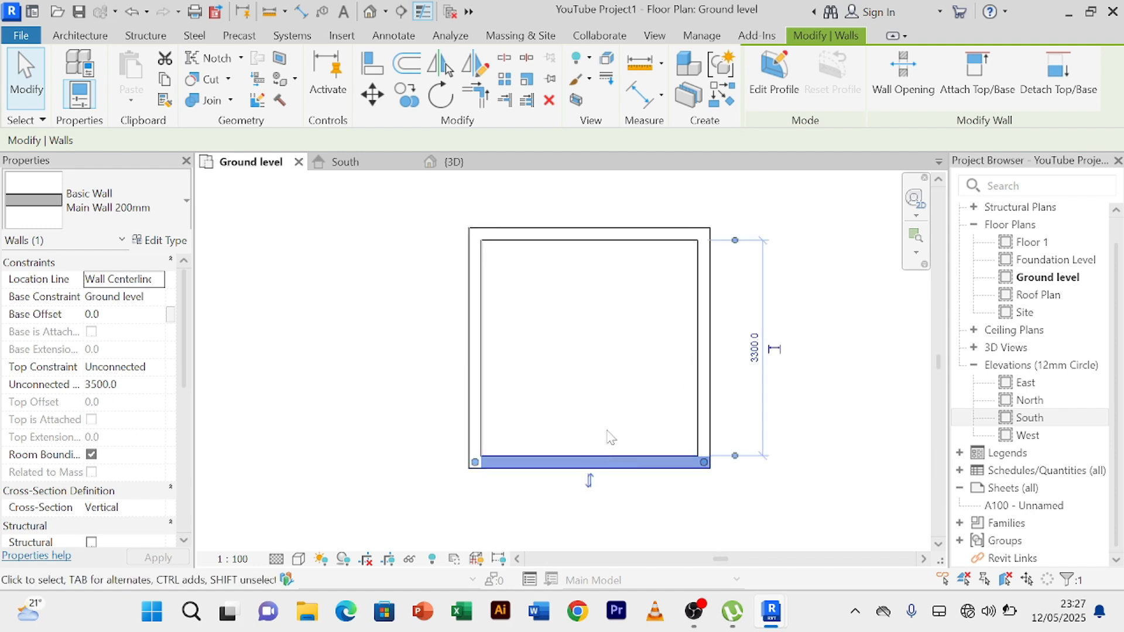
pyautogui.scroll(-3, 608, 431)
pyautogui.click(788, 382)
# Reposition the upper wall by setting the clear distance between the upper and lower walls to 3500 mm.
pyautogui.scroll(2, 791, 383)
pyautogui.moveTo(793, 381); pyautogui.dragTo(761, 328, button='middle')
pyautogui.moveTo(499, 314); pyautogui.dragTo(502, 355, button='middle')
pyautogui.click(497, 256)
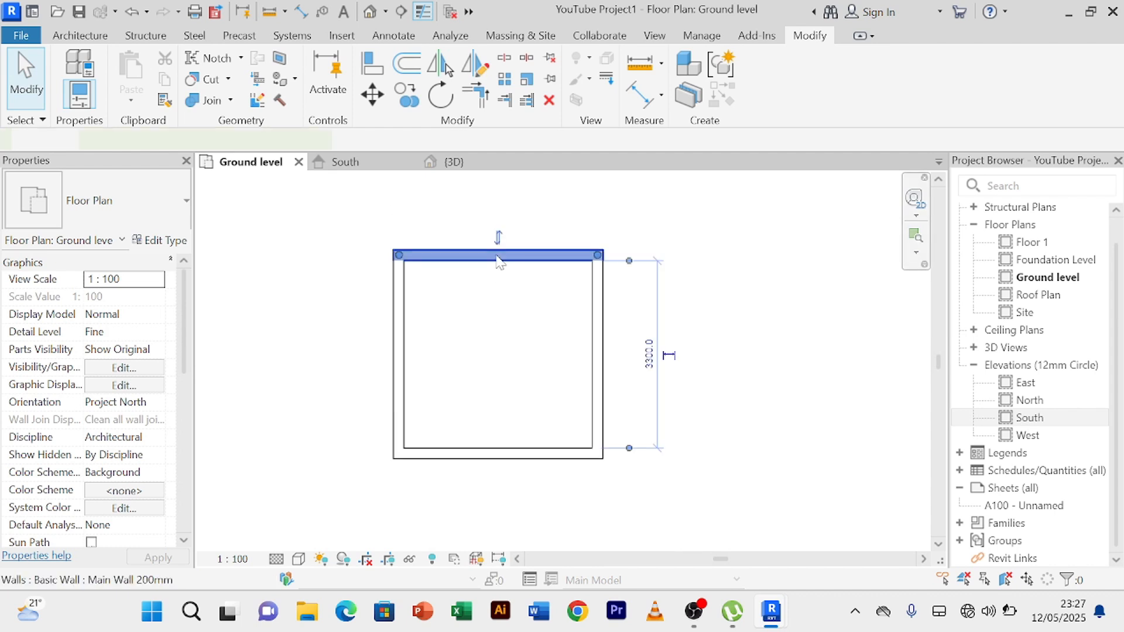
pyautogui.scroll(2, 653, 359)
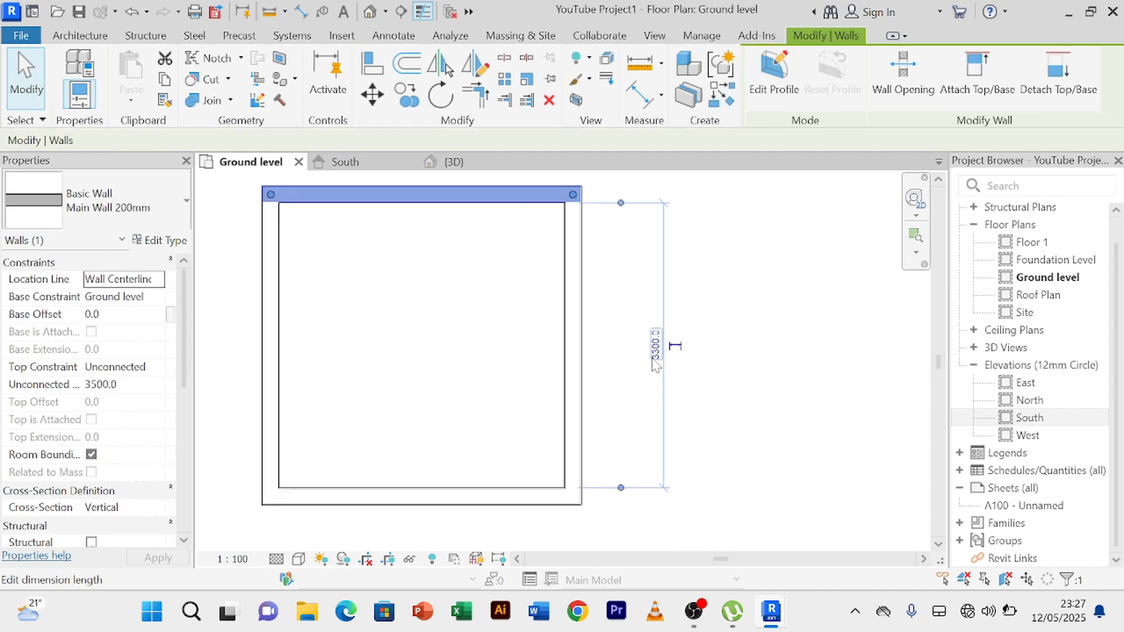
pyautogui.click(653, 357)
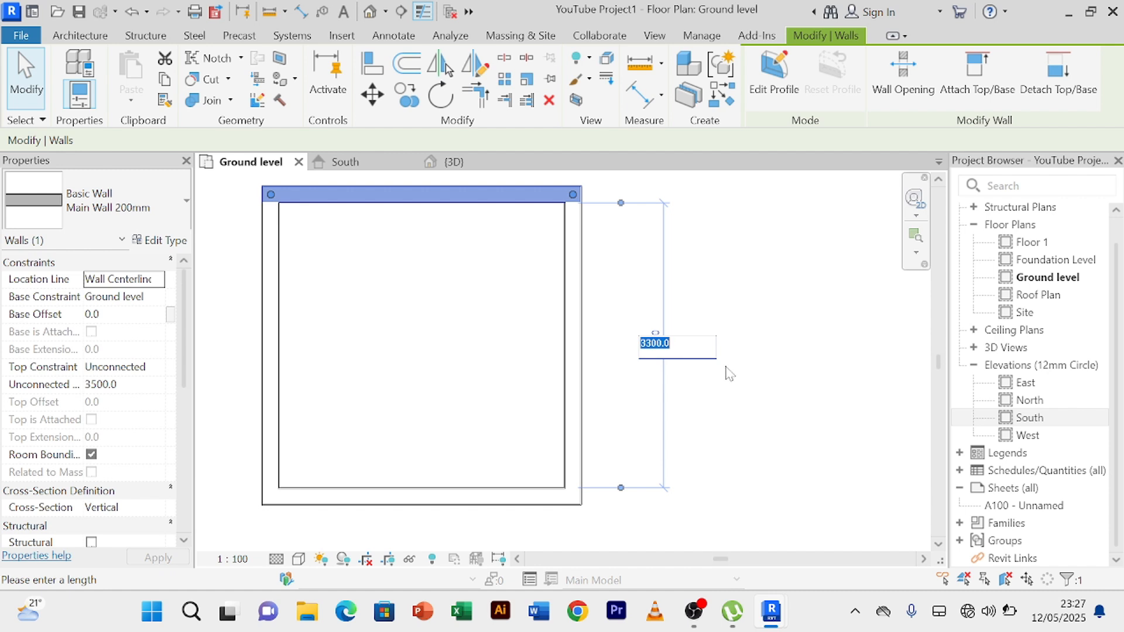
pyautogui.write('3500')
pyautogui.press('Return')
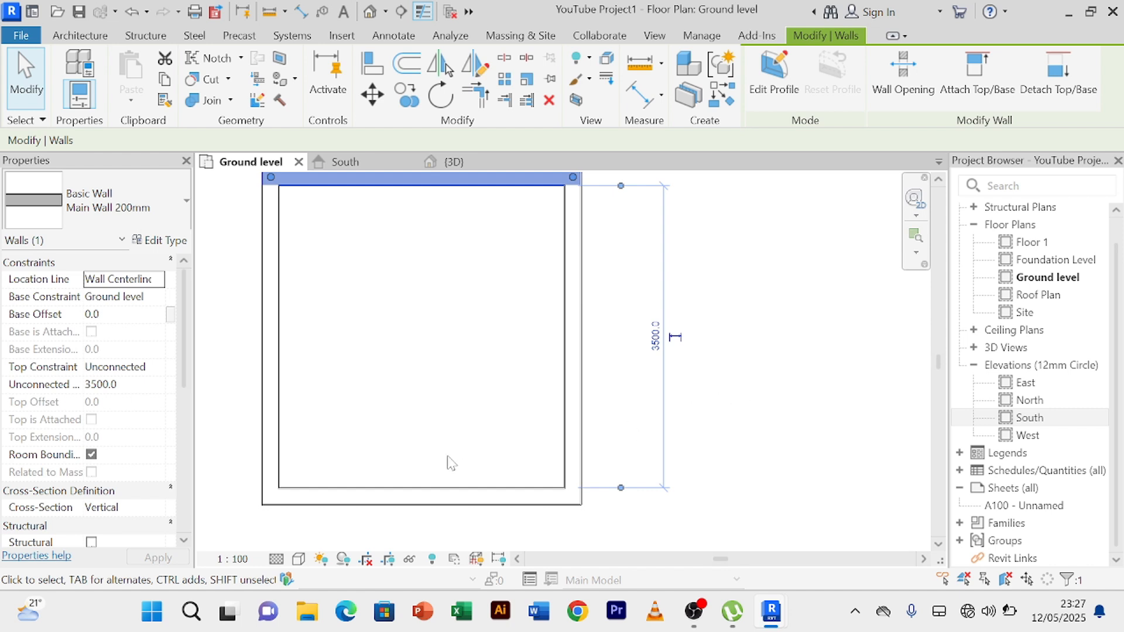
# Reposition the left wall by setting the clear distance between the left and right walls to 3500 mm, and deselect it.
pyautogui.click(433, 491)
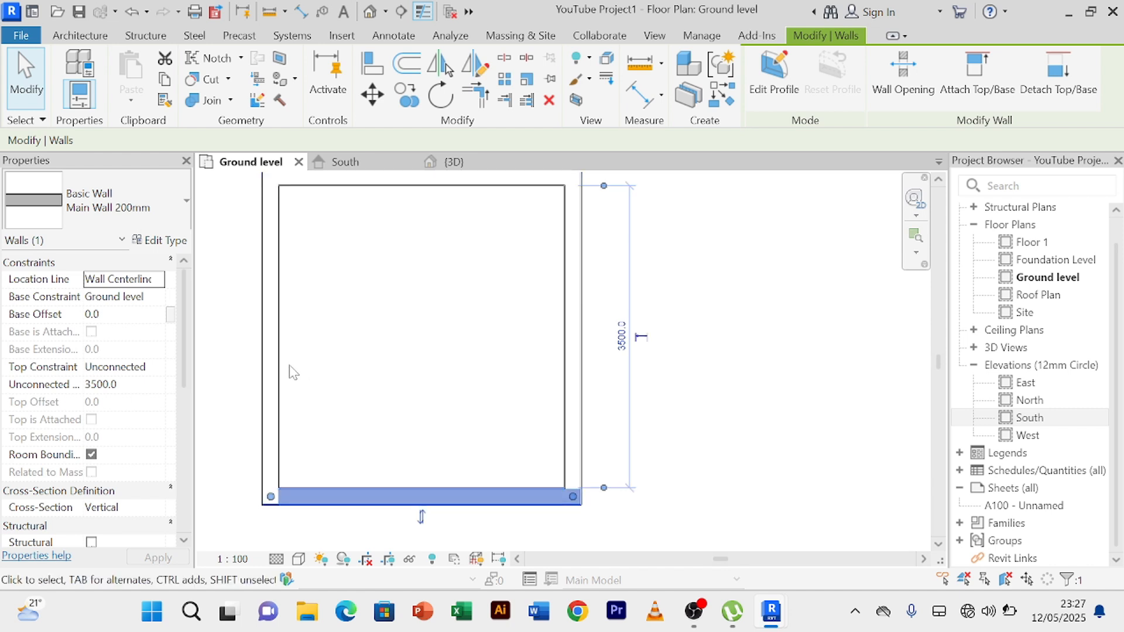
pyautogui.click(271, 370)
pyautogui.moveTo(389, 369); pyautogui.dragTo(451, 275, button='middle')
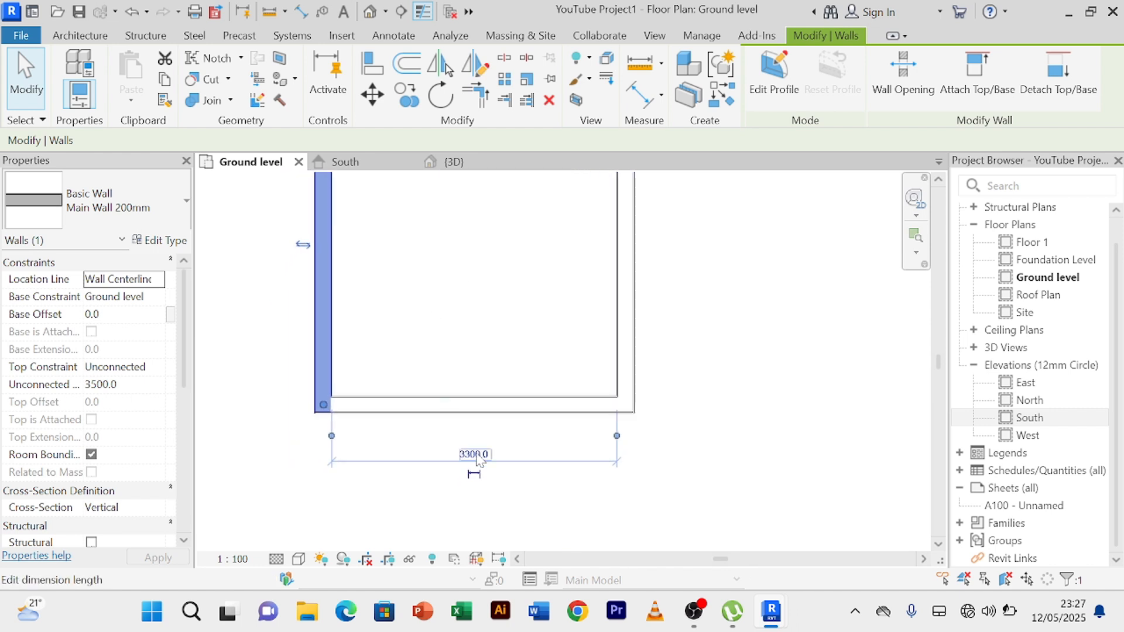
pyautogui.click(477, 456)
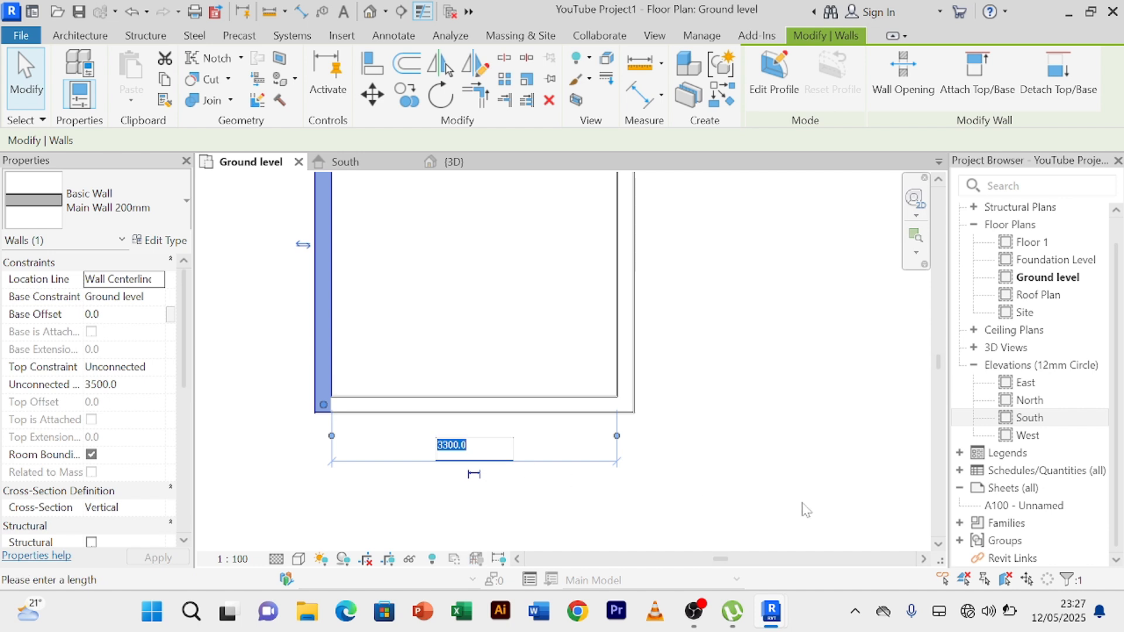
pyautogui.write('3')
pyautogui.click(747, 453)
pyautogui.click(709, 368)
# Check the clear dimensions and orientation of the right, left, upper and lower walls in plan.
pyautogui.scroll(-2, 708, 367)
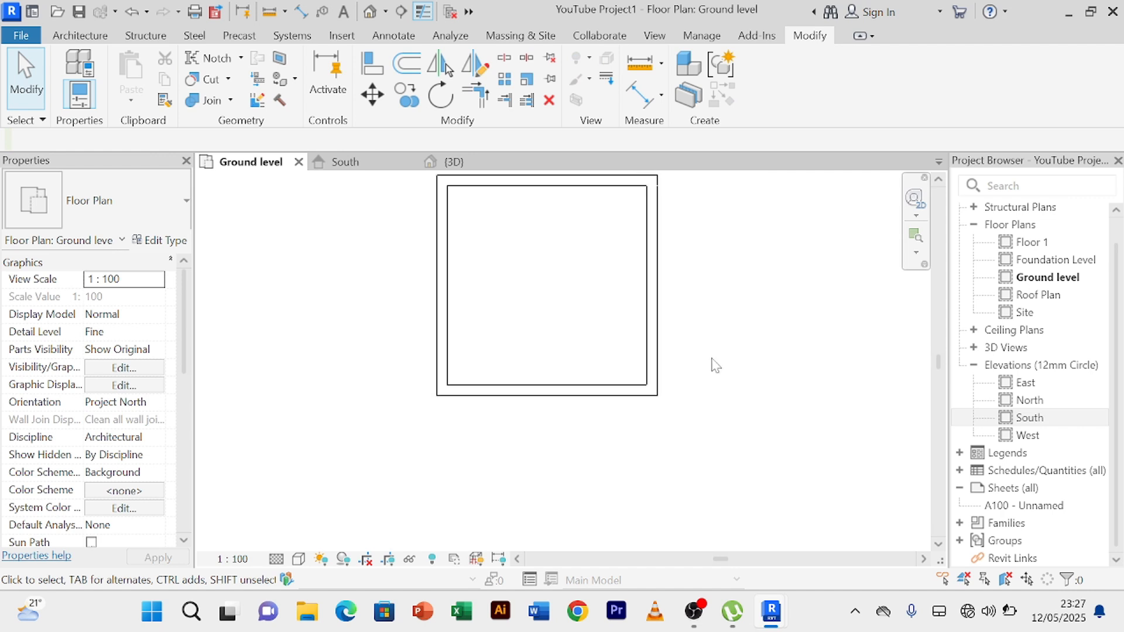
pyautogui.moveTo(712, 358); pyautogui.dragTo(724, 440, button='middle')
pyautogui.click(661, 407)
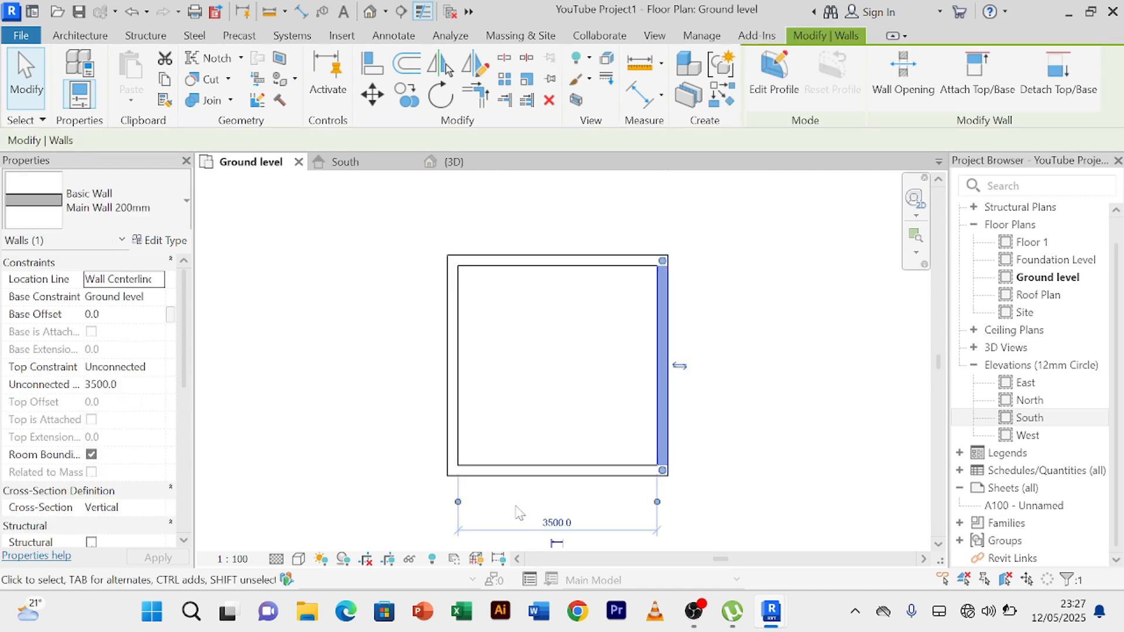
pyautogui.click(454, 391)
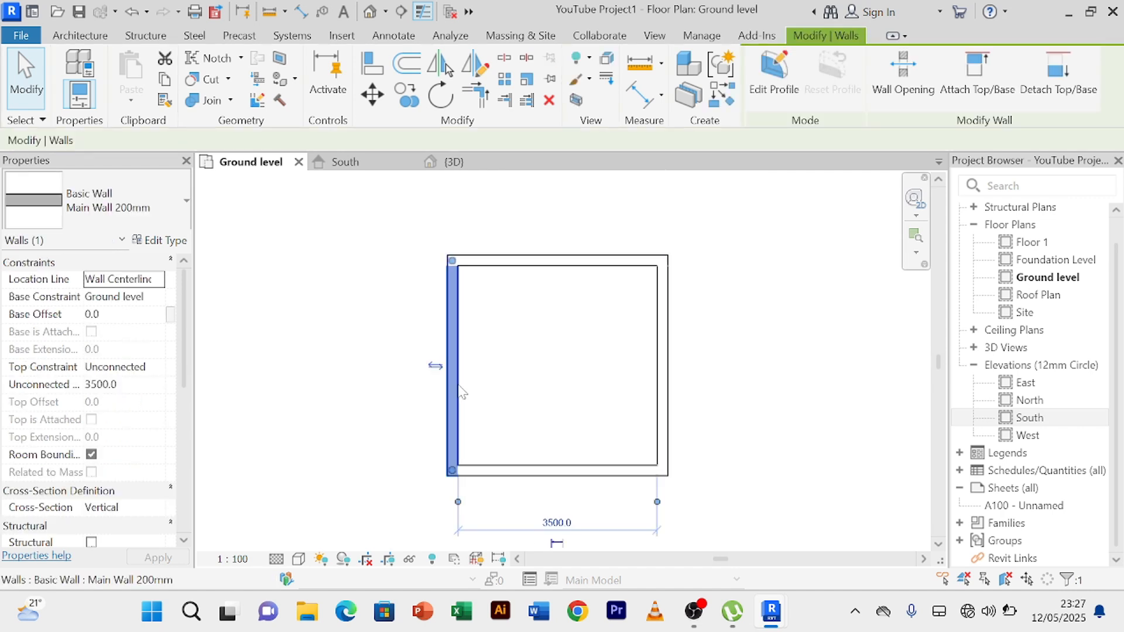
pyautogui.click(581, 262)
pyautogui.click(561, 475)
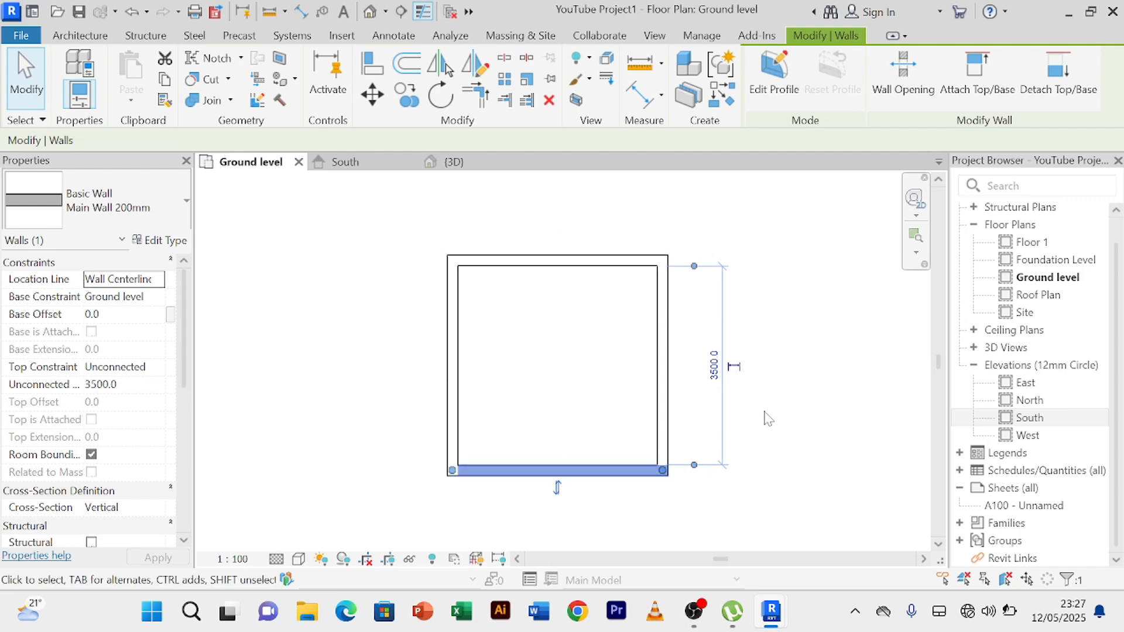
pyautogui.click(794, 401)
# Return to the 3D view and examine the room's exterior and interior wall finishes from several angles.
pyautogui.click(471, 162)
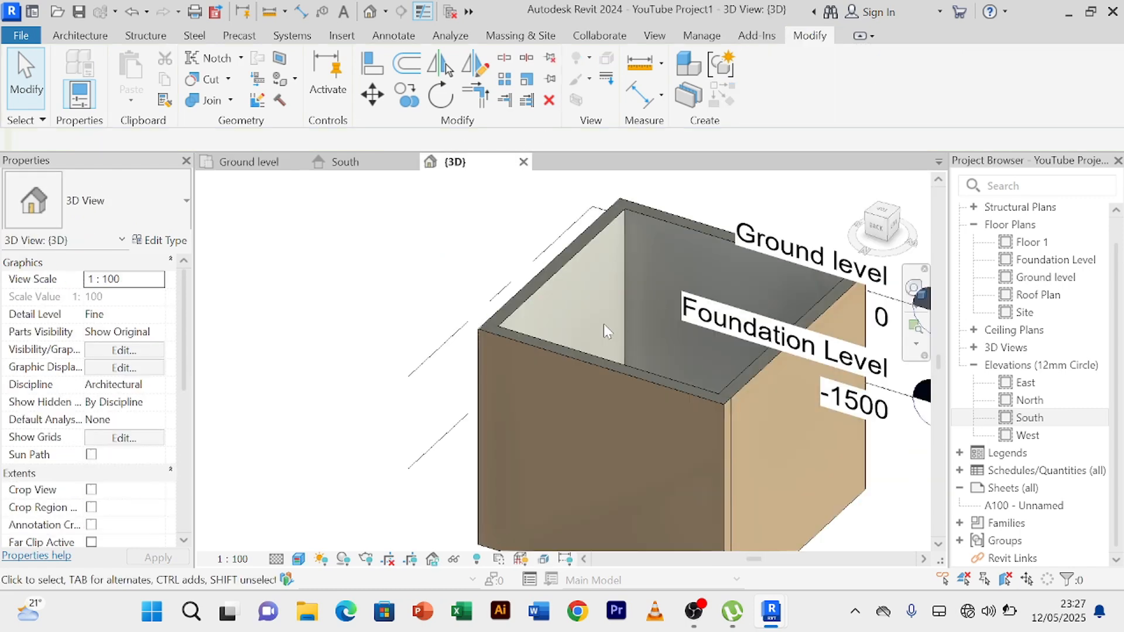
pyautogui.scroll(2, 585, 314)
pyautogui.scroll(-3, 567, 302)
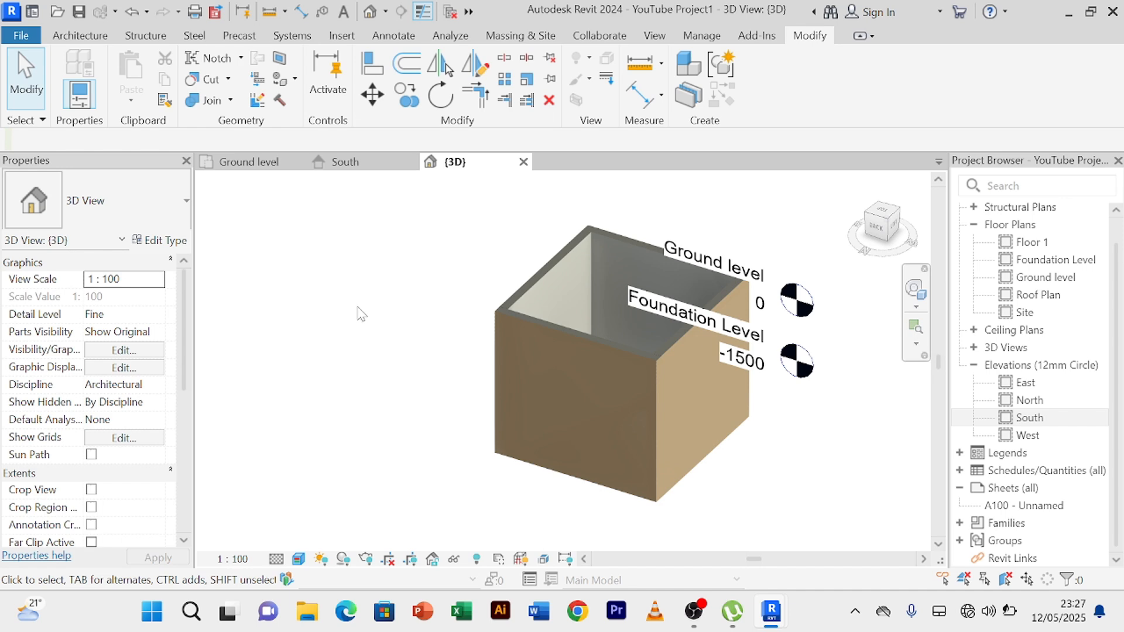
pyautogui.keyDown('shift'); pyautogui.moveTo(357, 307); pyautogui.dragTo(374, 372, button='middle'); pyautogui.keyUp('shift')
pyautogui.scroll(2, 429, 373)
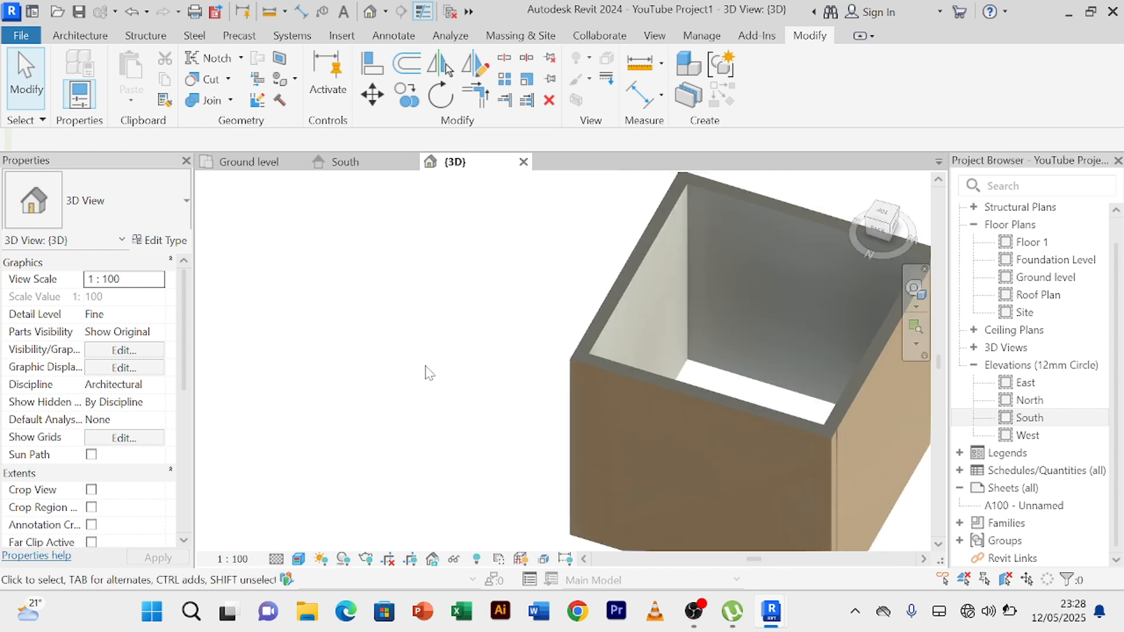
pyautogui.scroll(-2, 430, 371)
pyautogui.keyDown('shift'); pyautogui.moveTo(444, 416); pyautogui.dragTo(409, 372, button='middle'); pyautogui.keyUp('shift')
pyautogui.scroll(-2, 410, 372)
pyautogui.keyDown('shift'); pyautogui.moveTo(685, 426); pyautogui.dragTo(588, 463, button='middle'); pyautogui.keyUp('shift')
pyautogui.scroll(3, 547, 429)
pyautogui.moveTo(549, 430); pyautogui.dragTo(755, 476, button='middle')
pyautogui.scroll(-3, 735, 413)
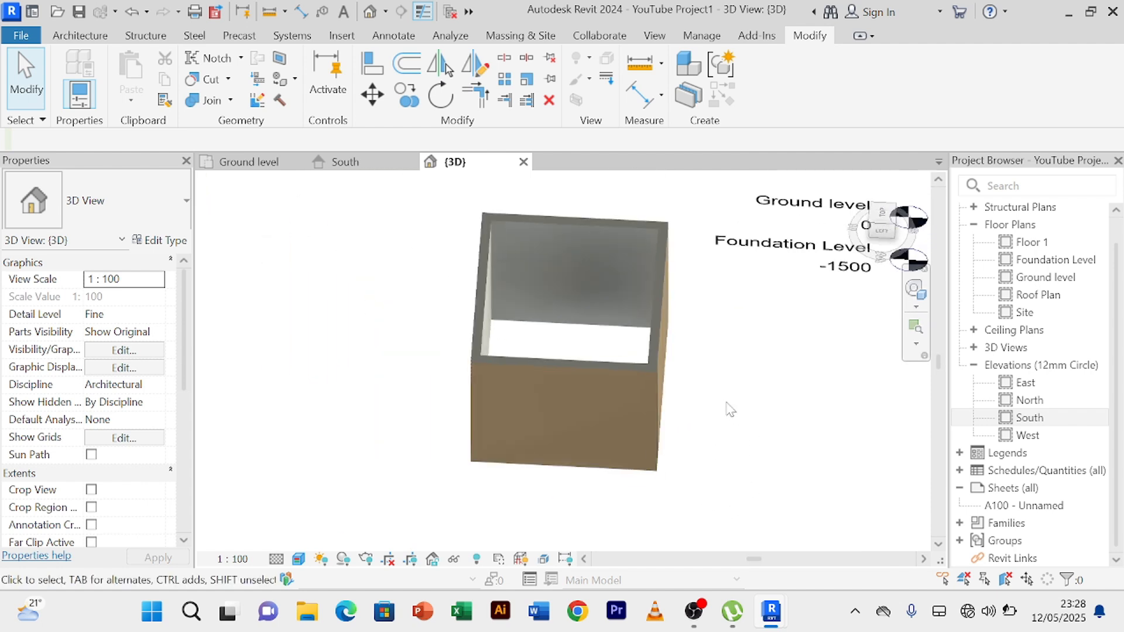
pyautogui.keyDown('shift'); pyautogui.moveTo(730, 410); pyautogui.dragTo(738, 379, button='middle'); pyautogui.keyUp('shift')
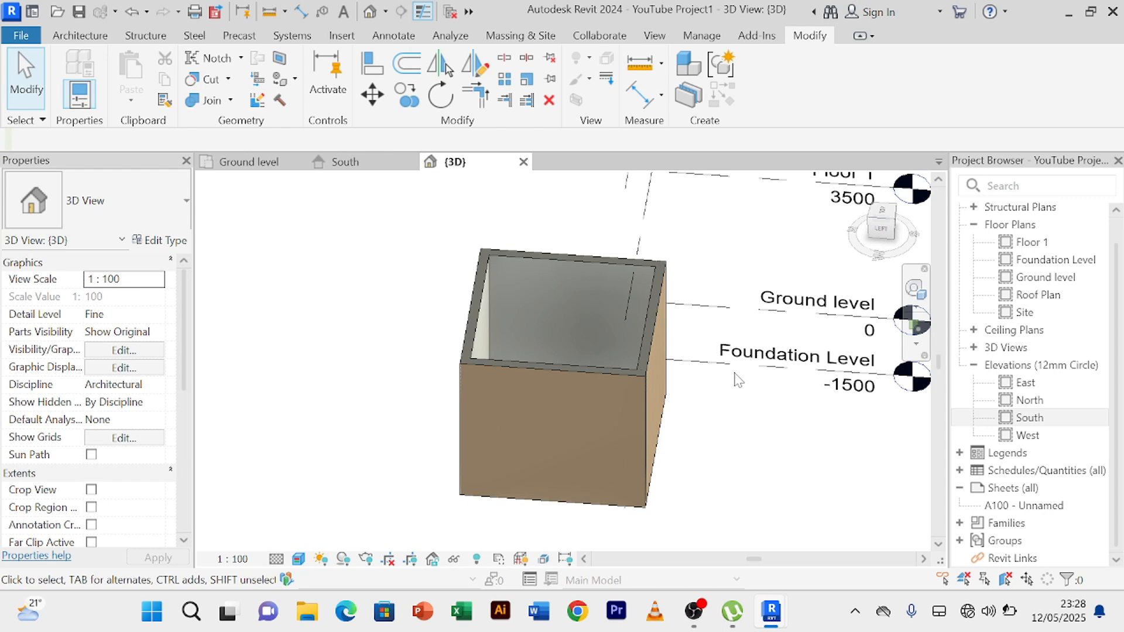